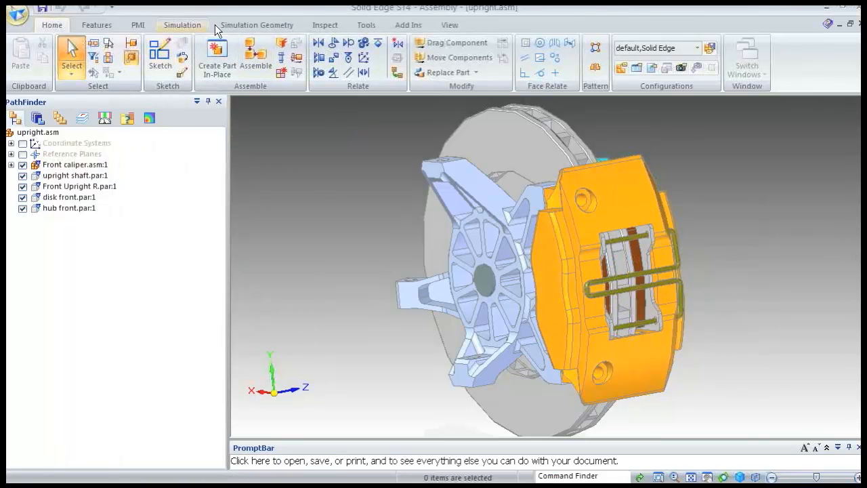
Transfer the upright.asm assembly from Solid Edge into Femap and hide the geometry points in the Femap view.
left_click(366, 25)
left_click(626, 58)
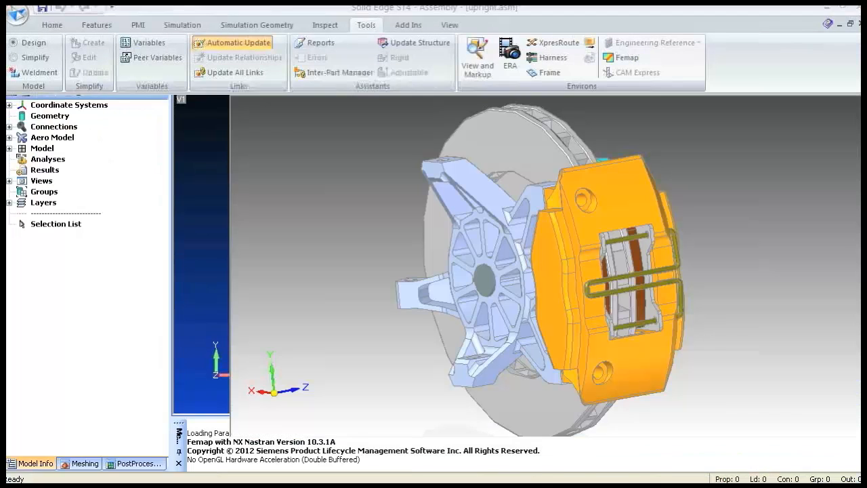
key("alt+Tab")
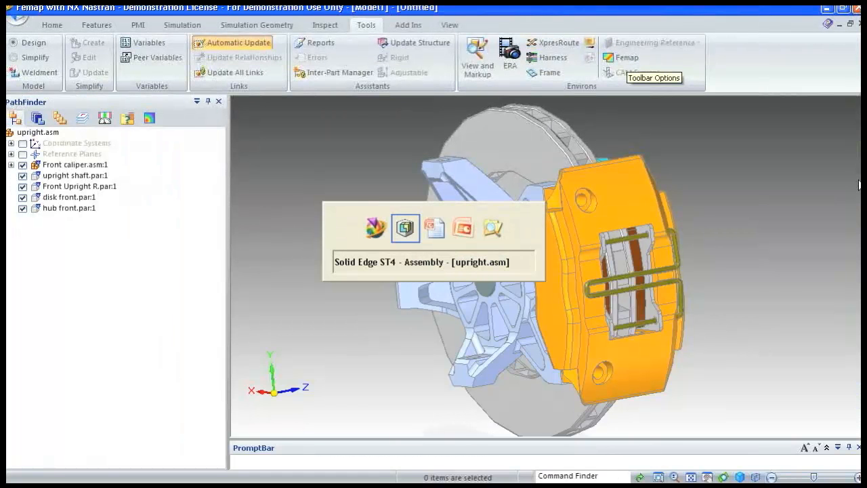
key("alt+Tab")
key("alt+Tab")
key("alt+Tab")
key("alt+Tab")
key("alt+Tab")
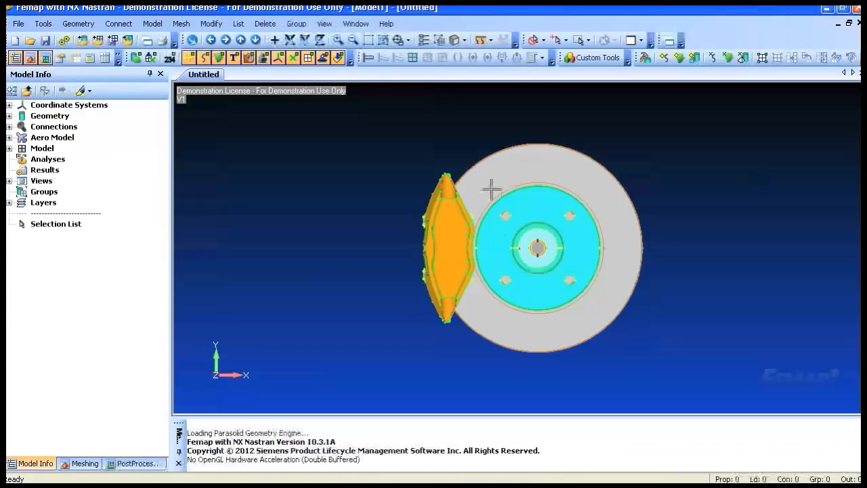
middle_click_drag(678, 174, 639, 290)
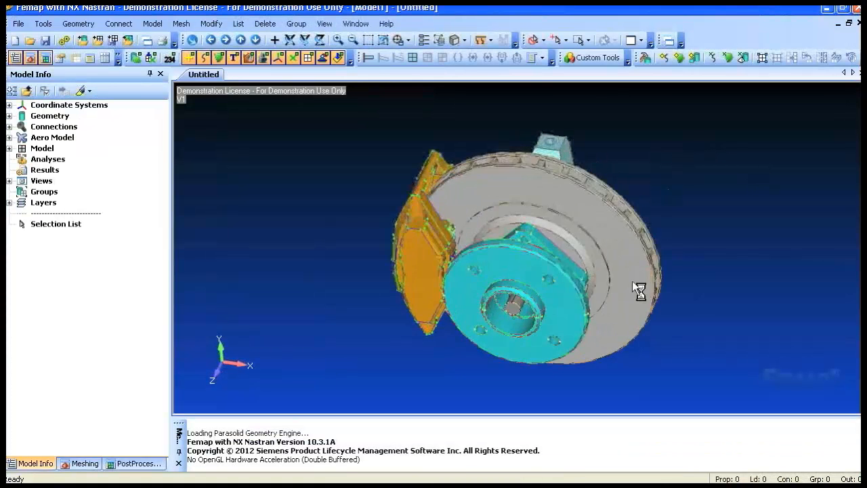
left_click(189, 57)
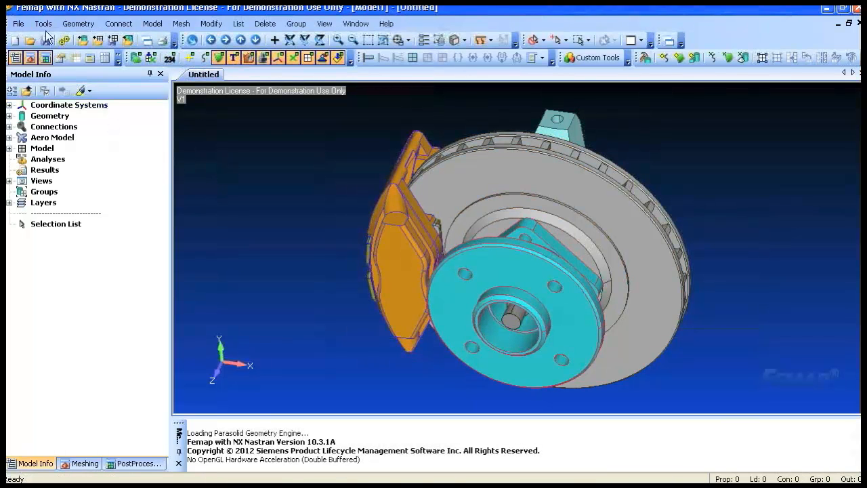
Review the file formats available for geometry import, leaving without importing a file.
left_click(19, 24)
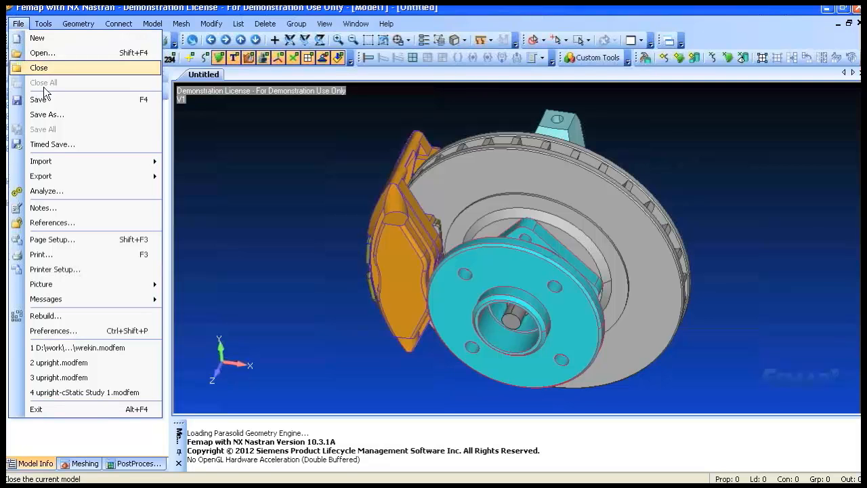
mouse_move(51, 168)
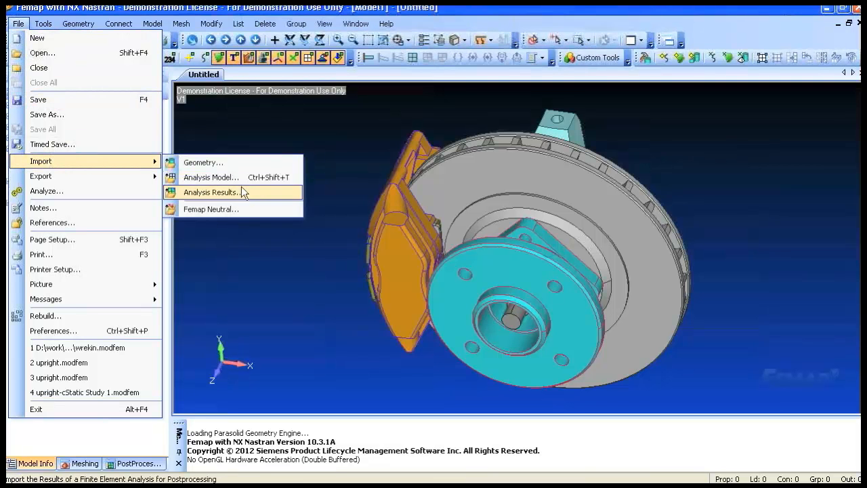
left_click(202, 163)
left_click(539, 368)
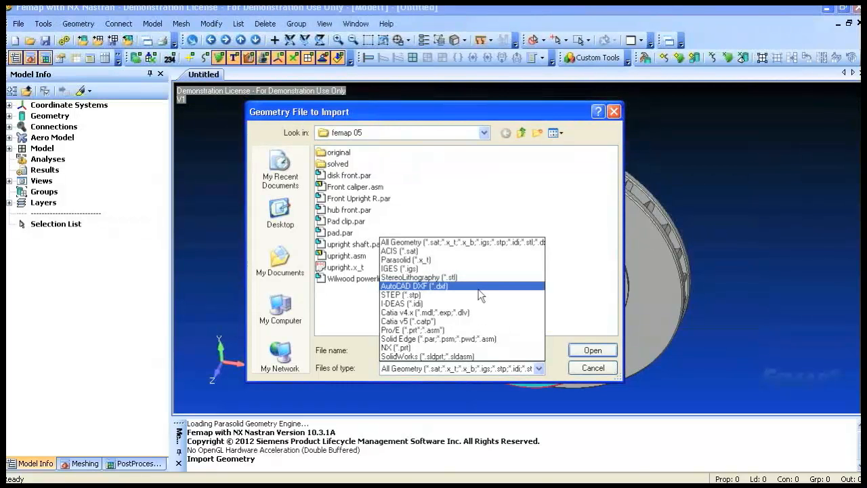
left_click(447, 347)
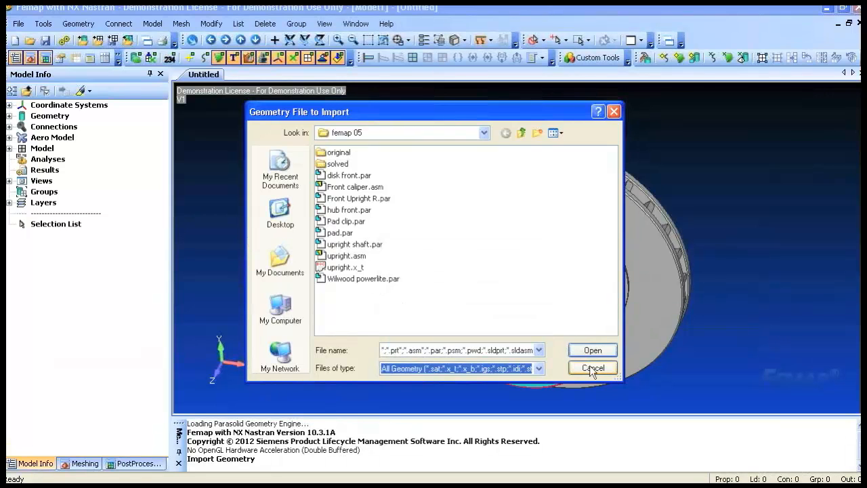
left_click(592, 368)
Review the CAD files referenced by the model in the Reference Manager.
left_click(18, 23)
mouse_move(126, 299)
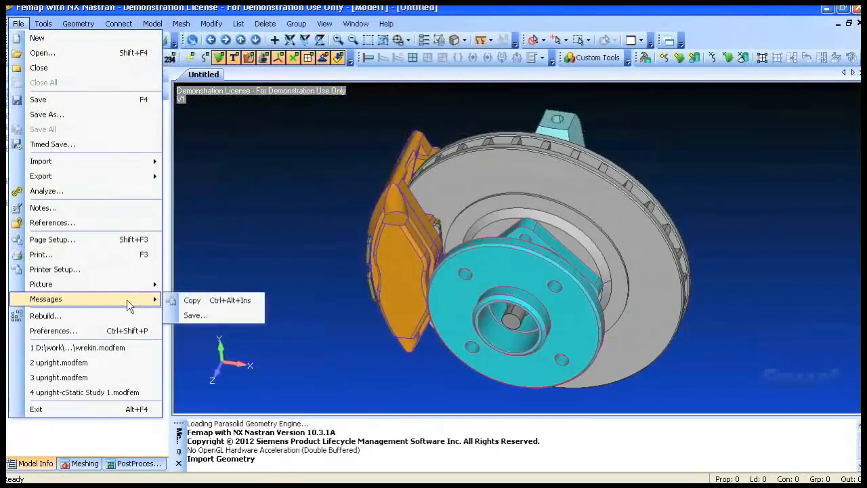
left_click(69, 222)
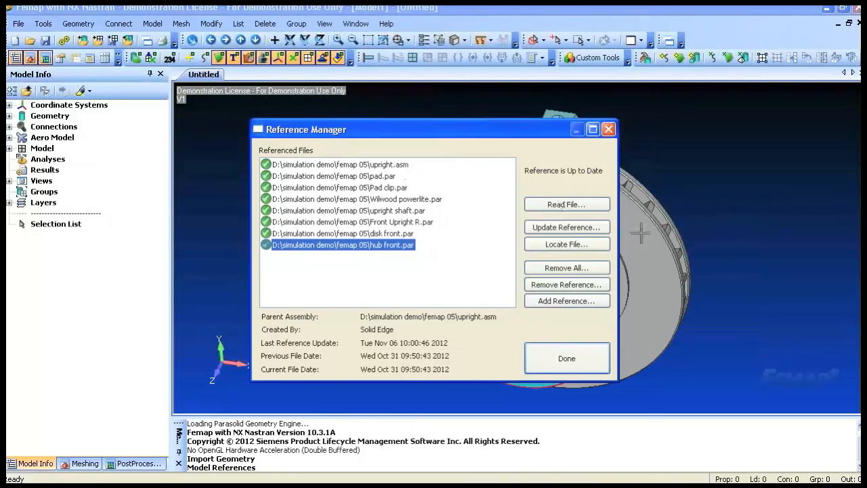
left_click(584, 349)
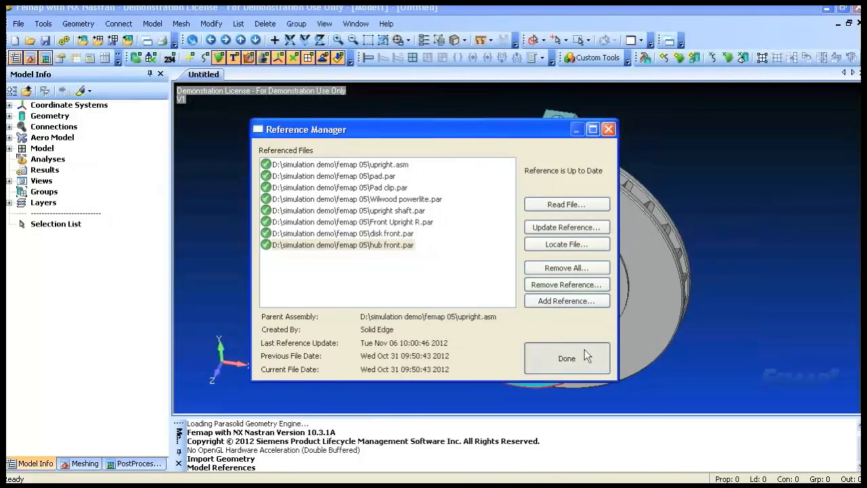
left_click(9, 147)
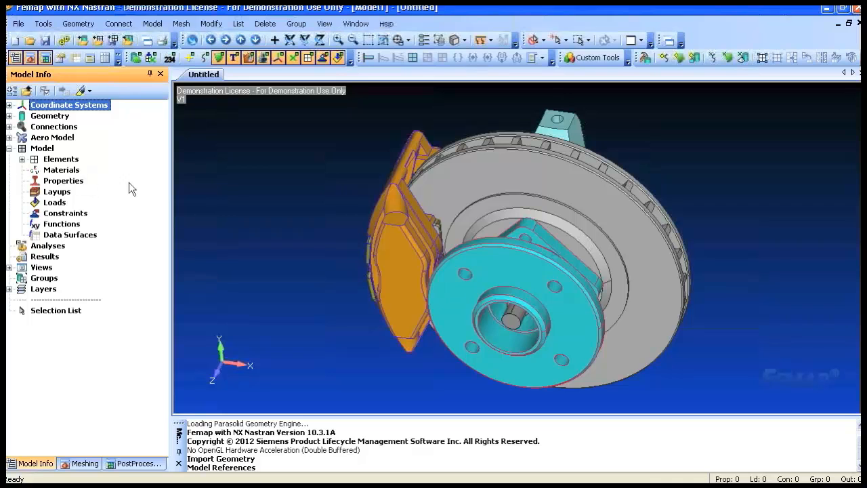
left_click(76, 169)
right_click(70, 170)
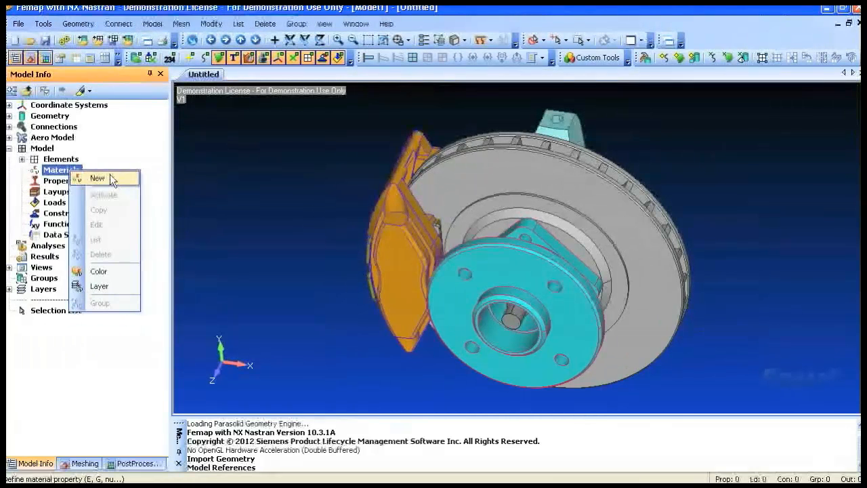
left_click(156, 155)
Hide both brake pads, the pad clip, the front disk and the front hub, keeping the caliper, shaft and upright displayed.
left_click(9, 116)
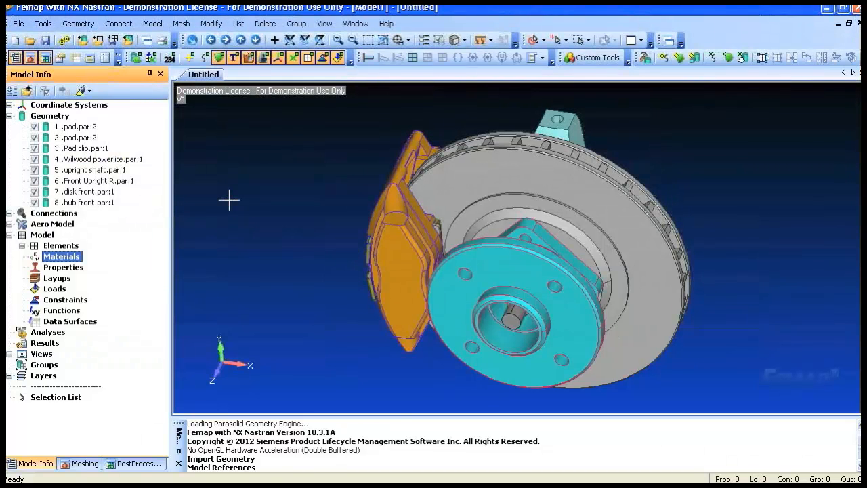
left_click(34, 126)
left_click(34, 137)
left_click(34, 148)
middle_click_drag(248, 240, 376, 193)
left_click(34, 192)
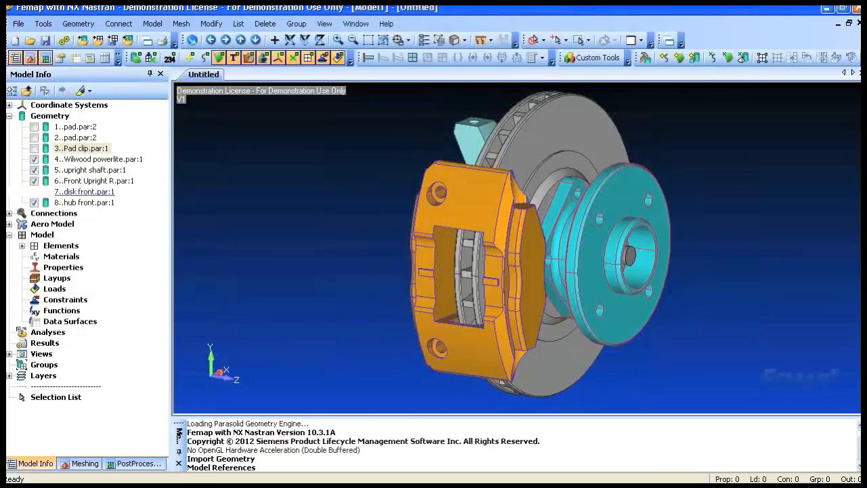
left_click(34, 203)
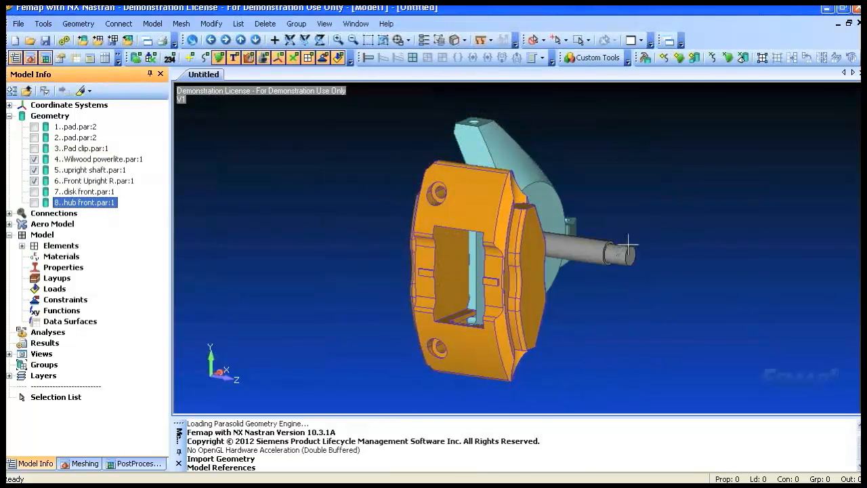
middle_click_drag(702, 242, 542, 264)
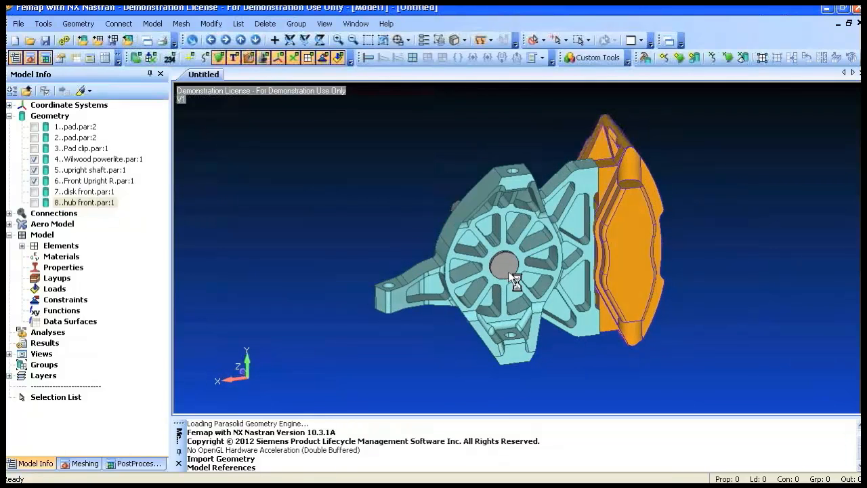
Create an isotropic material from the library entry Aluminum 6061 Annealed Wrought.
right_click(53, 257)
left_click(77, 266)
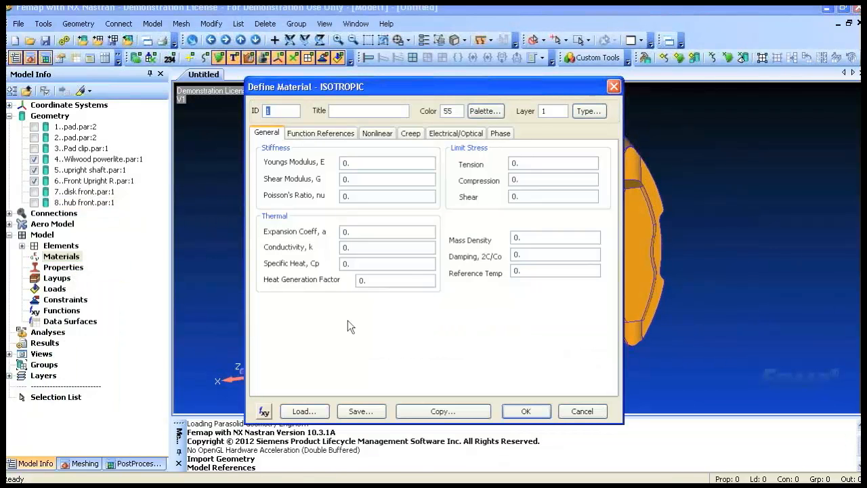
left_click(302, 411)
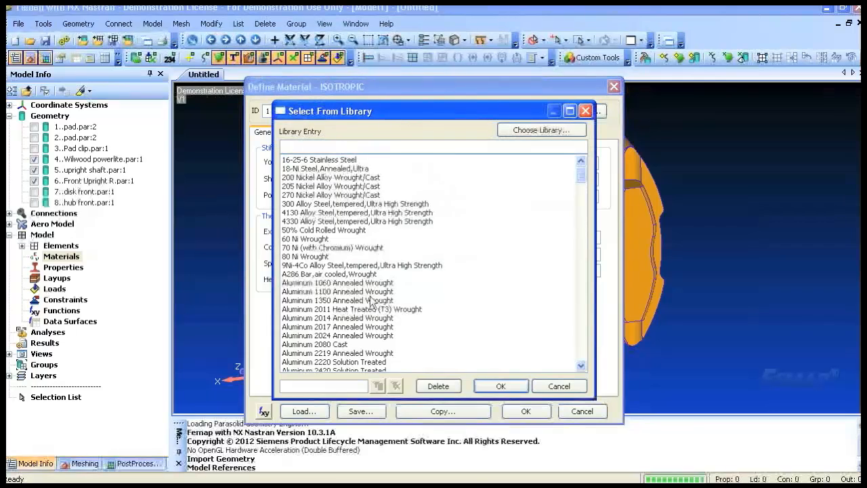
scroll(346, 310, "down", 5)
scroll(346, 311, "down", 5)
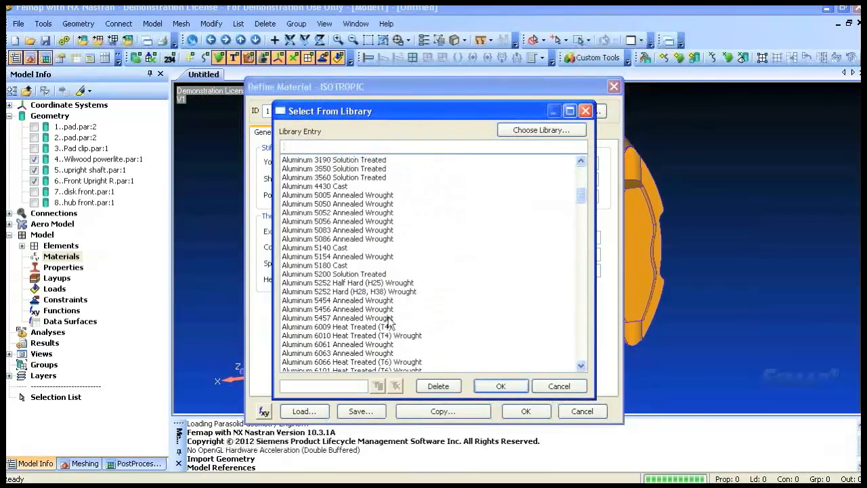
left_click(363, 345)
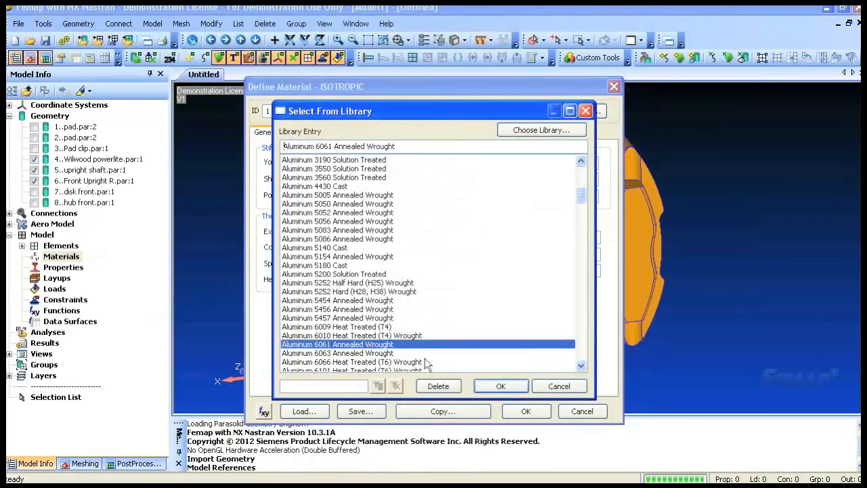
left_click(502, 387)
left_click(526, 411)
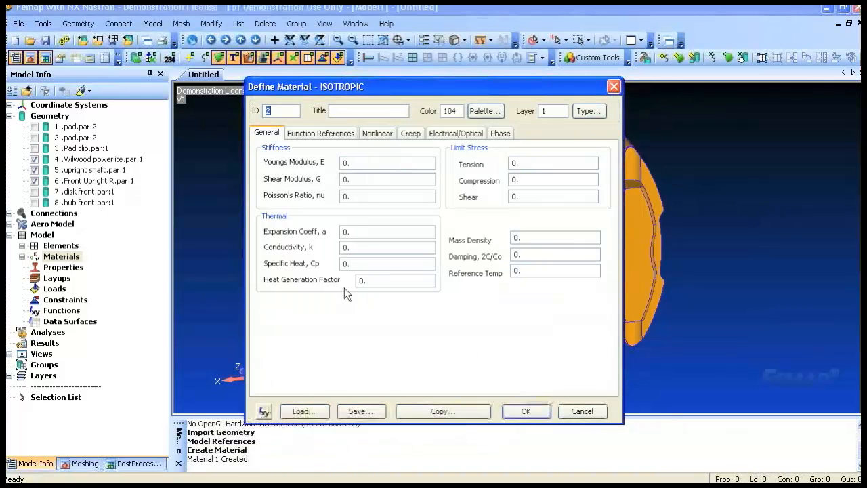
Create a second material from the library entry AISI Carbon Steel 201 and check the model's material list.
left_click(316, 406)
left_click_drag(581, 168, 584, 254)
left_click(352, 309)
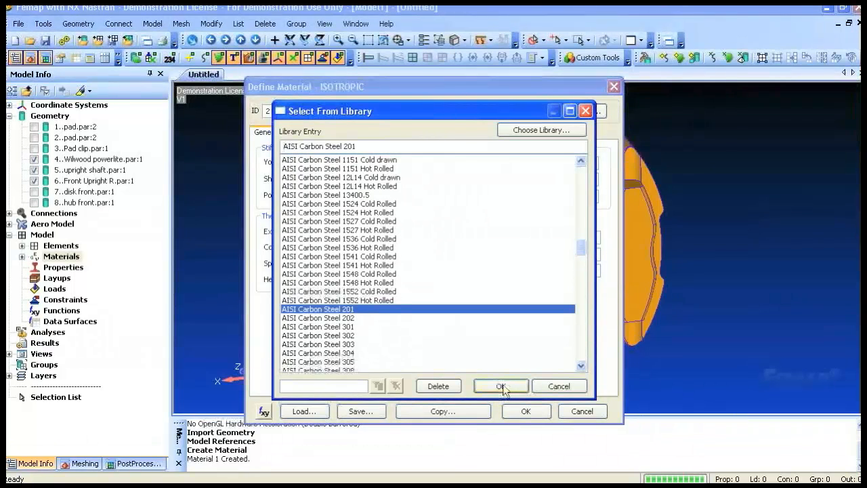
left_click(500, 385)
left_click(526, 411)
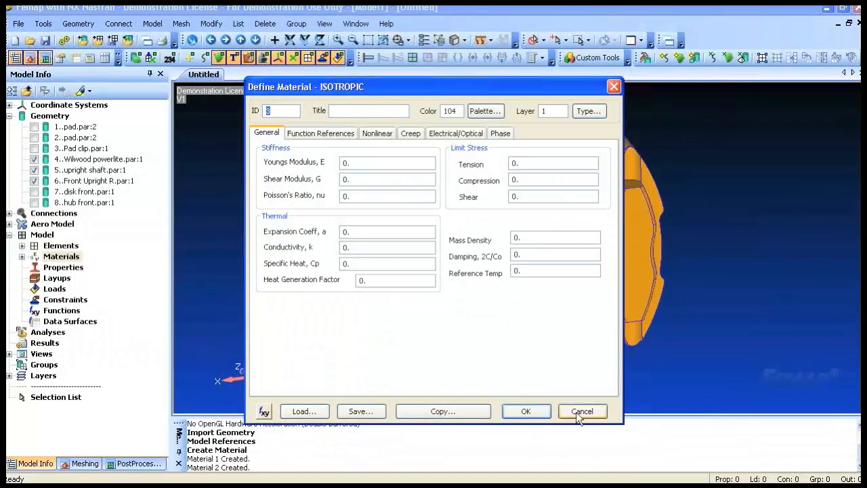
left_click(581, 411)
left_click(23, 257)
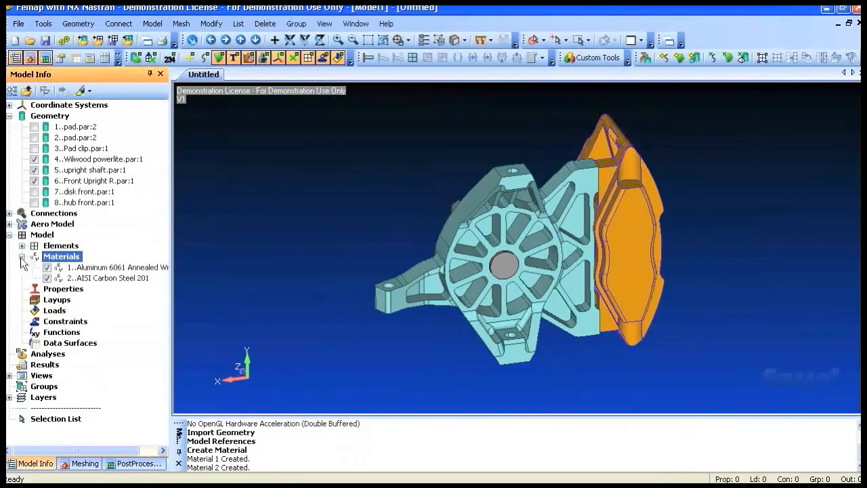
left_click(22, 257)
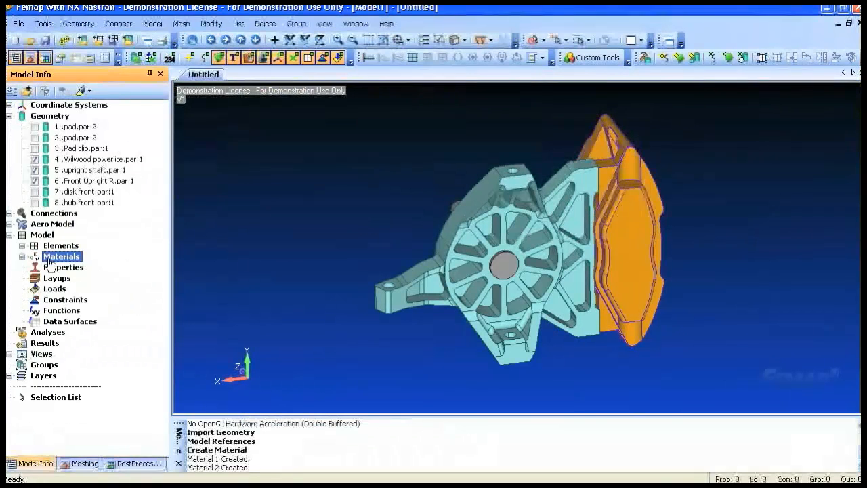
Start a new element property and assign it the material Aluminum 6061 Annealed Wrought.
left_click(9, 115)
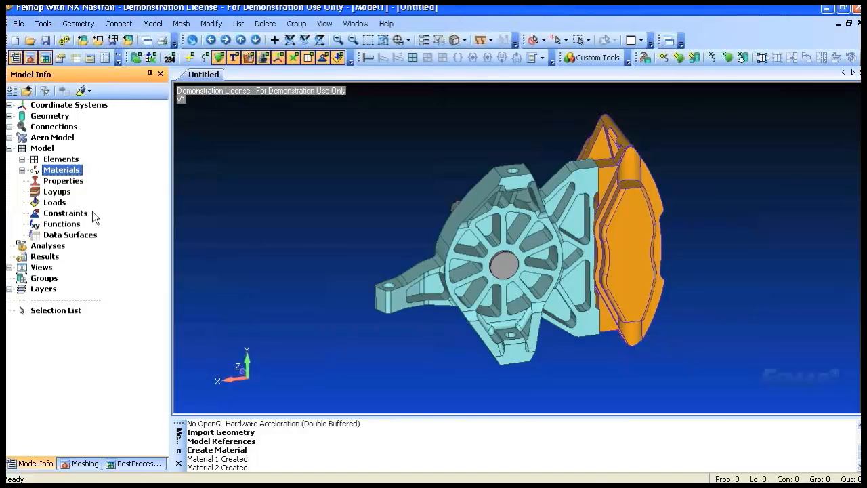
right_click(62, 180)
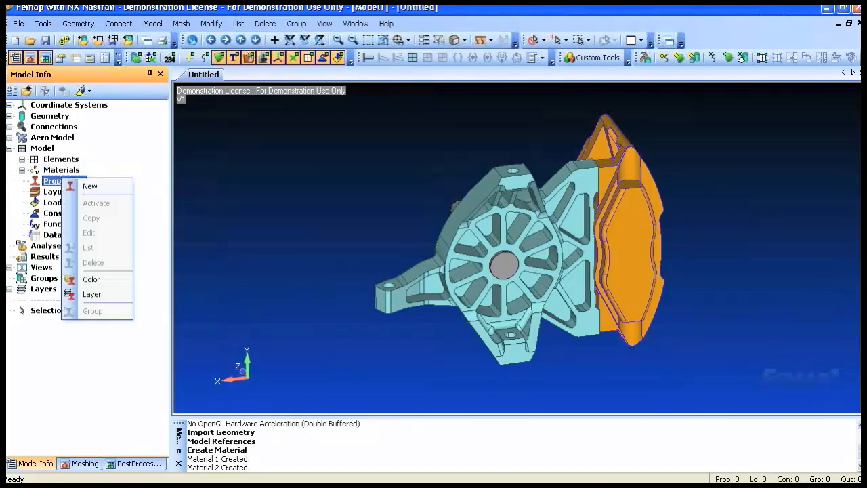
left_click(111, 187)
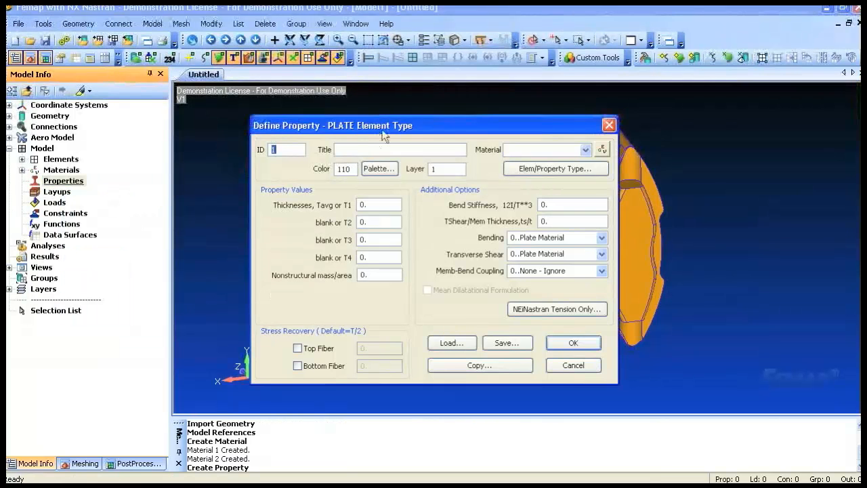
left_click(572, 164)
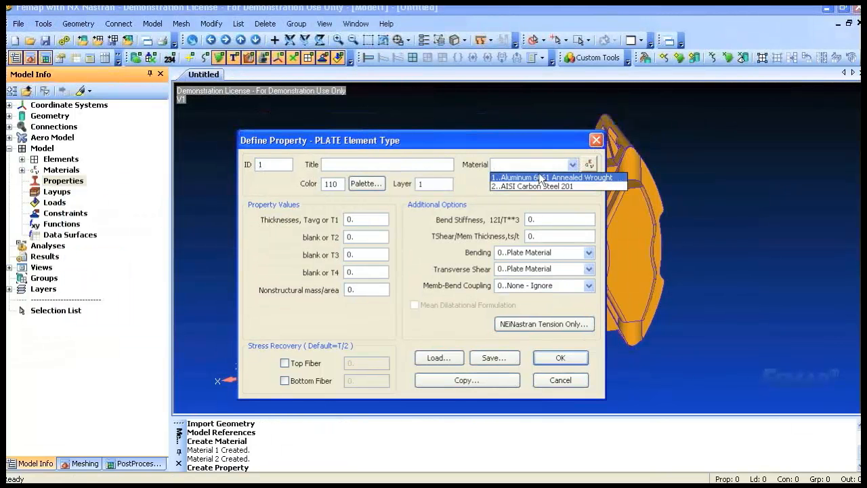
left_click(540, 177)
Change the new property's element type to Solid, title it upright and save it.
left_click(543, 183)
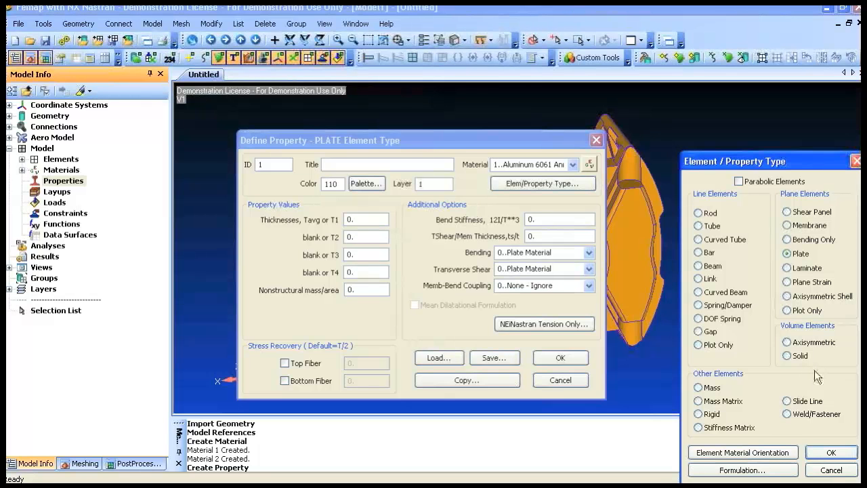
left_click(787, 355)
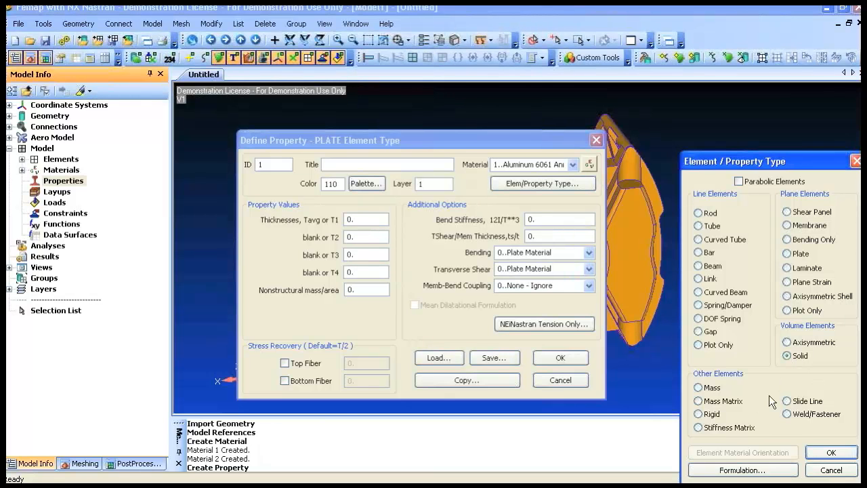
left_click(831, 452)
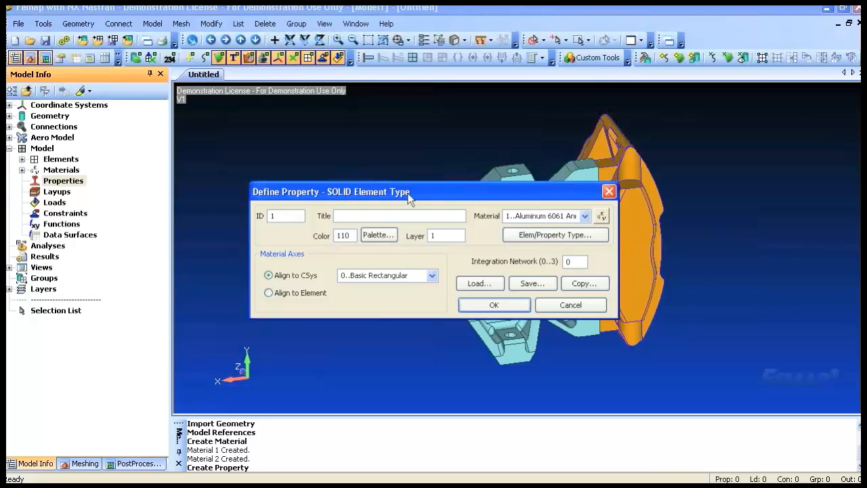
type("upright")
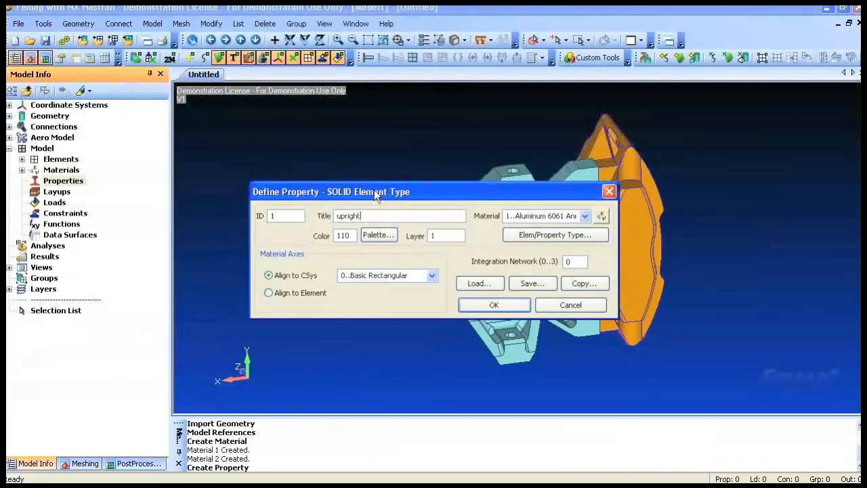
left_click(494, 305)
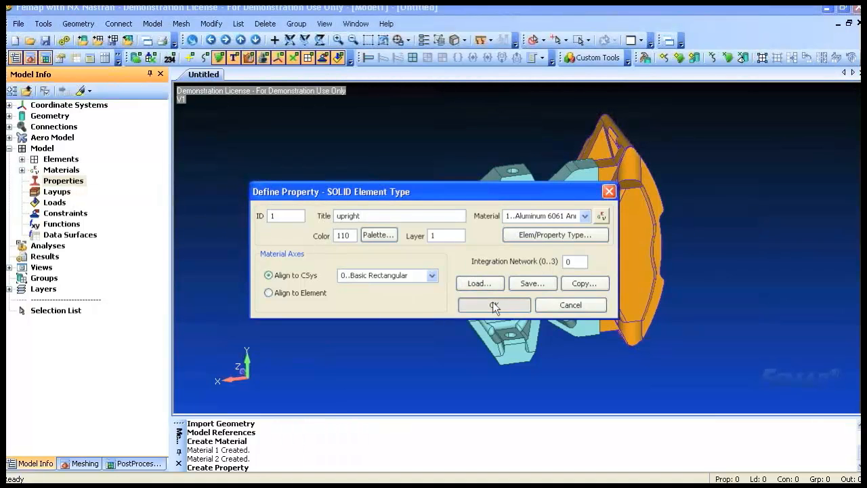
Create a second solid property titled caliper that uses the aluminum material.
left_click(369, 216)
type("caliper")
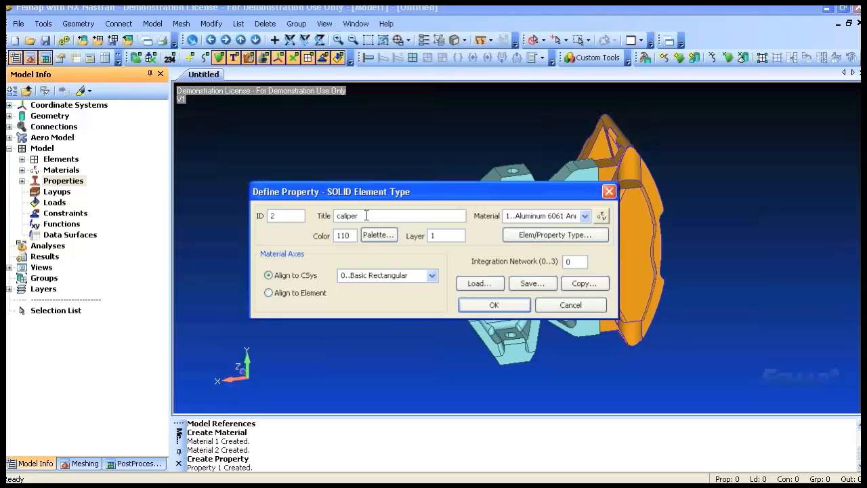
left_click(493, 304)
Create a solid property titled shaft with the material AISI Carbon Steel 201.
left_click(352, 215)
type("shaft")
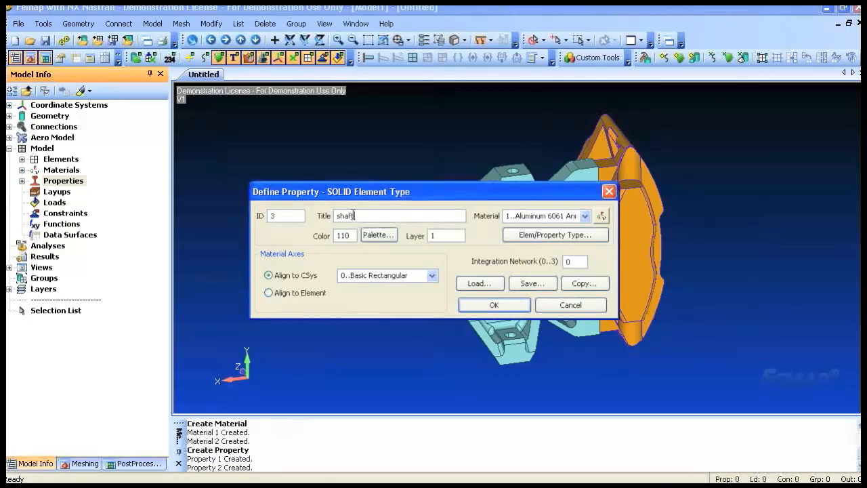
left_click(585, 216)
left_click(542, 229)
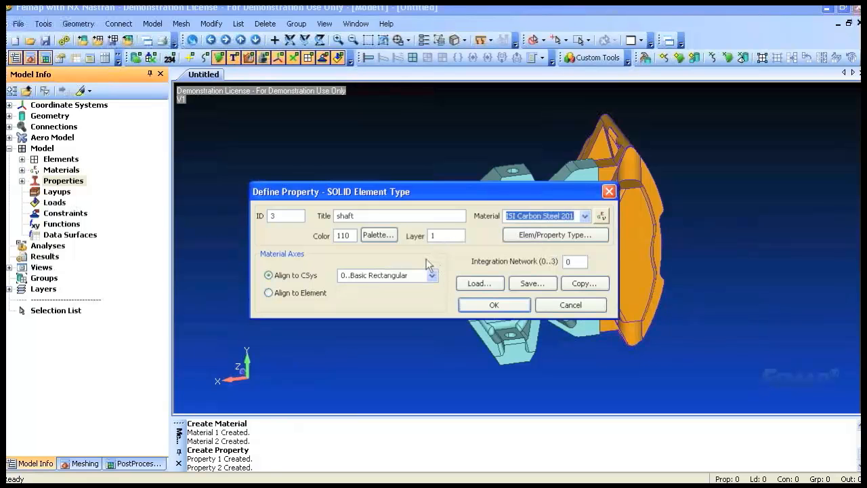
left_click(493, 304)
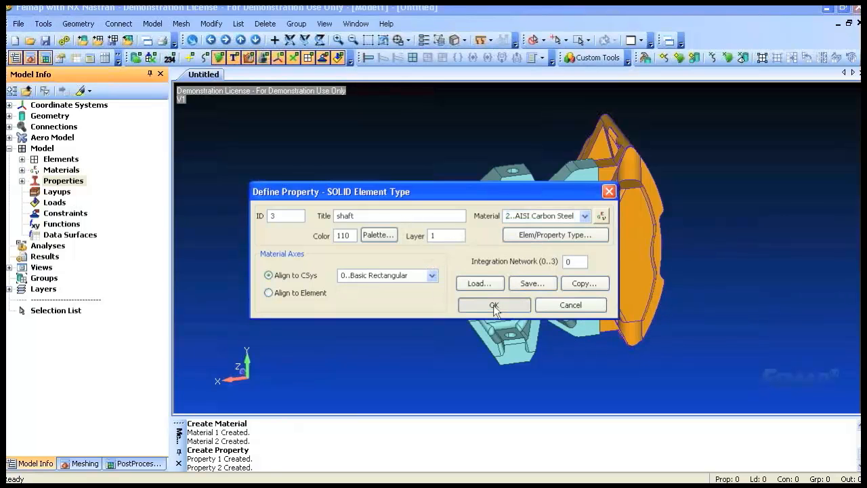
Title the next property M10 bolt and change its element type to Beam, keeping the AISI Carbon Steel 201 material.
left_click(381, 214)
type("M10 bolt")
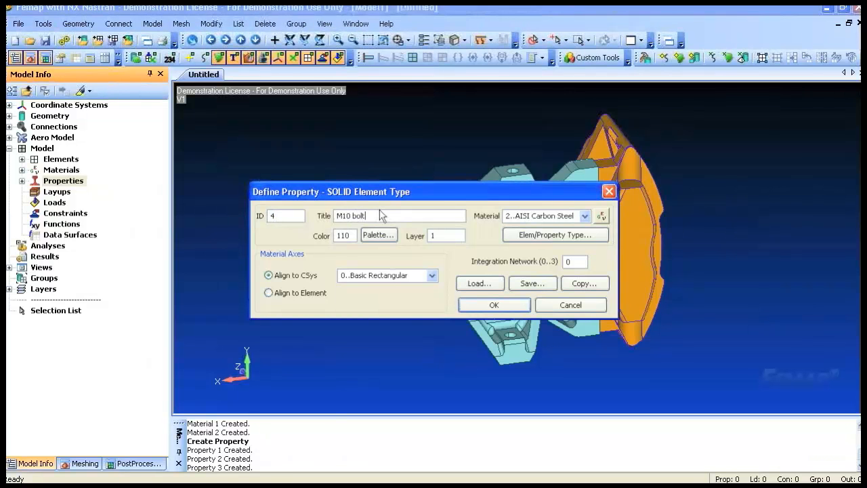
left_click(576, 235)
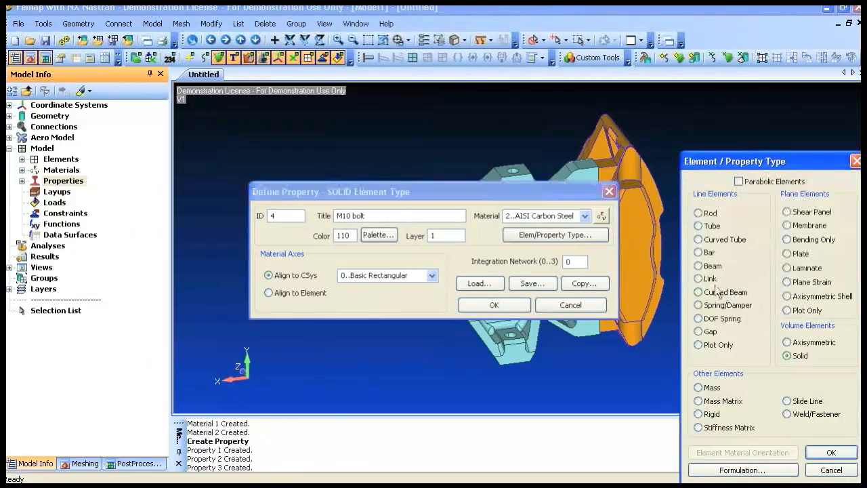
left_click(830, 451)
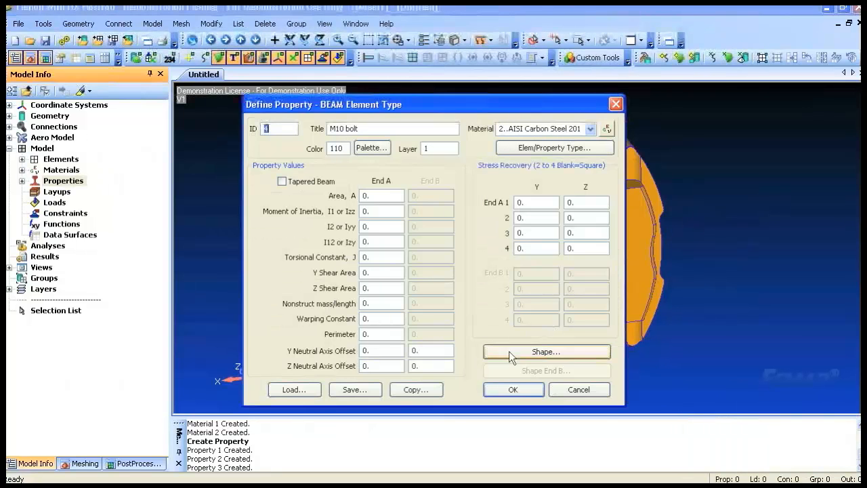
Give the M10 bolt beam a Circular Bar cross section with radius 5, save the property and check the model's property list.
left_click(534, 354)
left_click(545, 118)
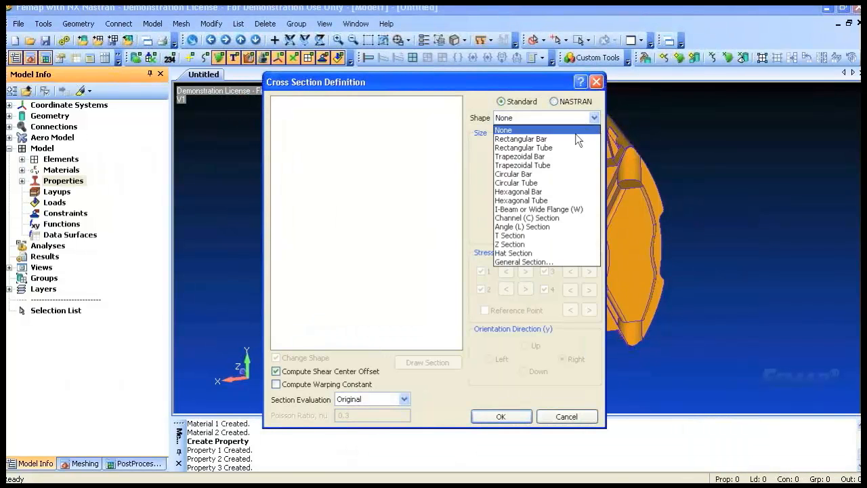
left_click(550, 174)
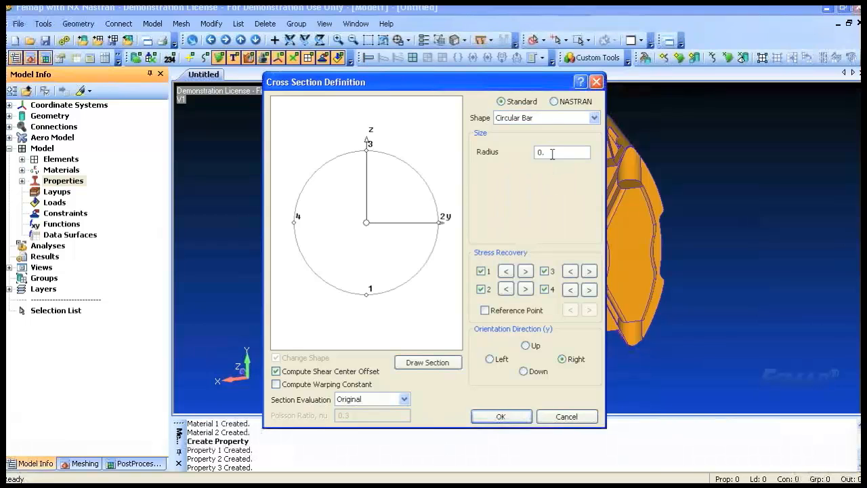
key("Tab")
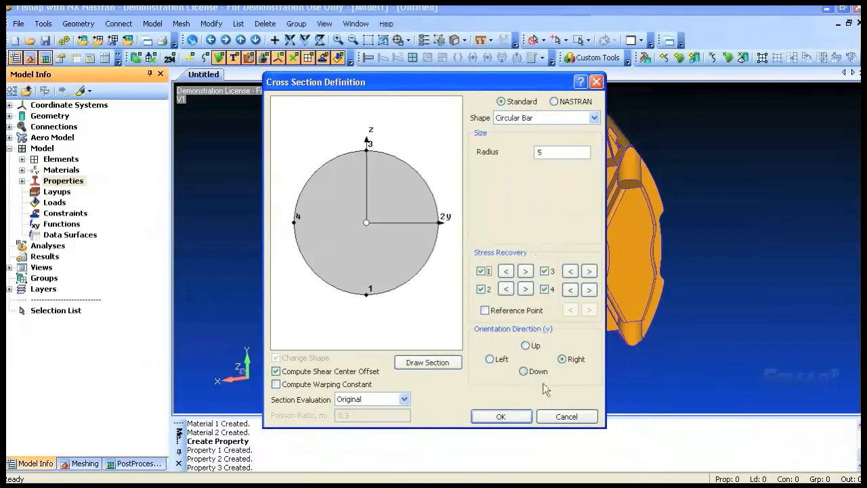
left_click(518, 417)
left_click(512, 390)
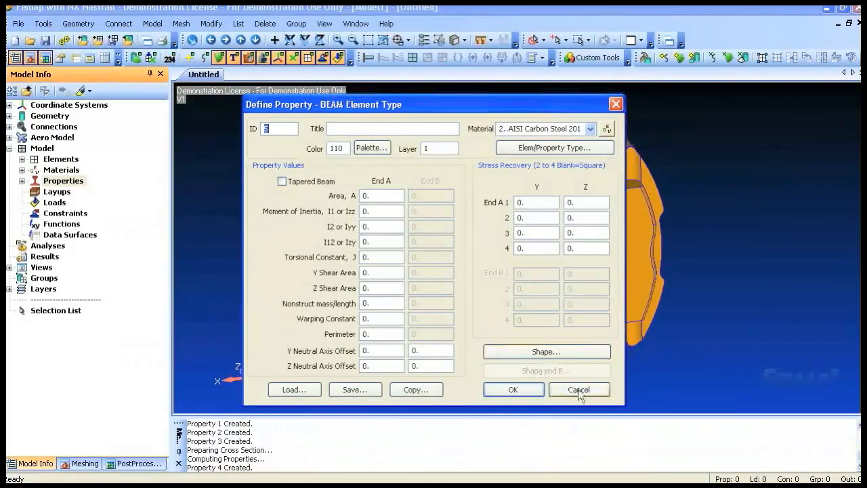
left_click(575, 390)
left_click(22, 180)
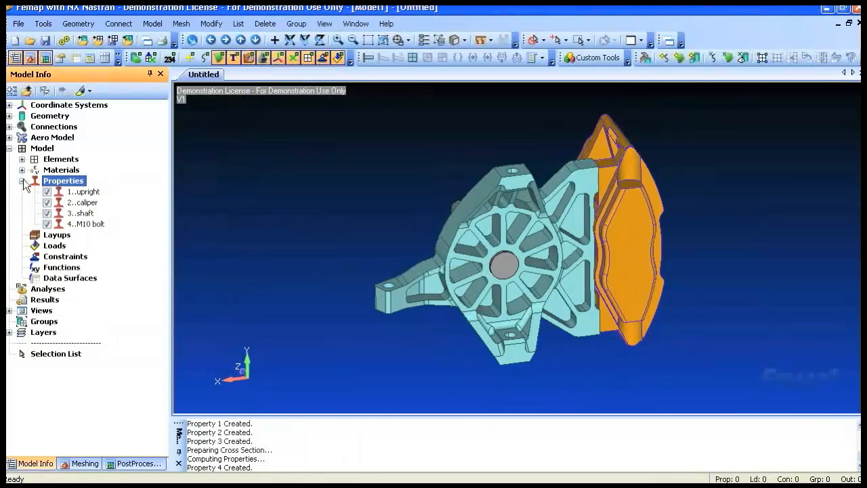
left_click(22, 181)
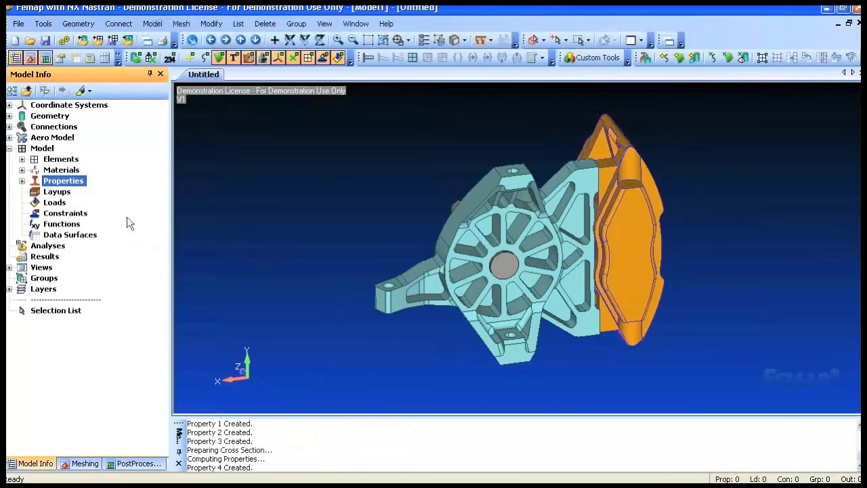
Create a new standard load set titled brake + bump and show it in the model's load list.
right_click(43, 194)
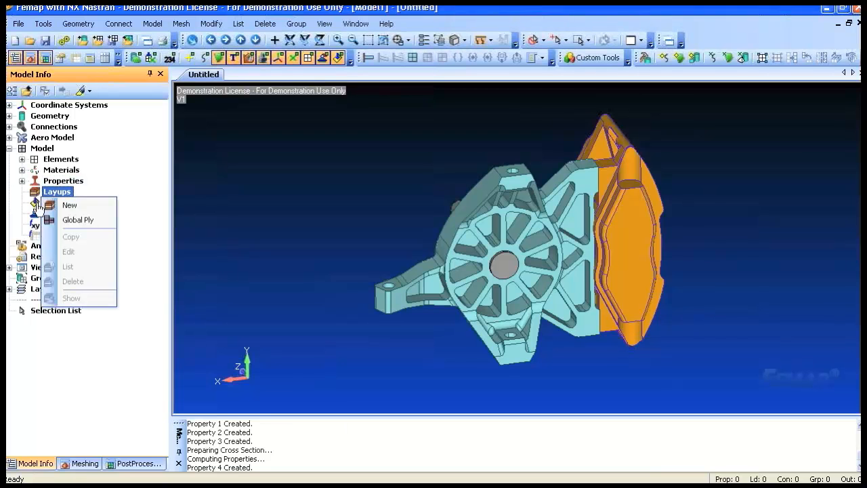
right_click(39, 204)
left_click(65, 212)
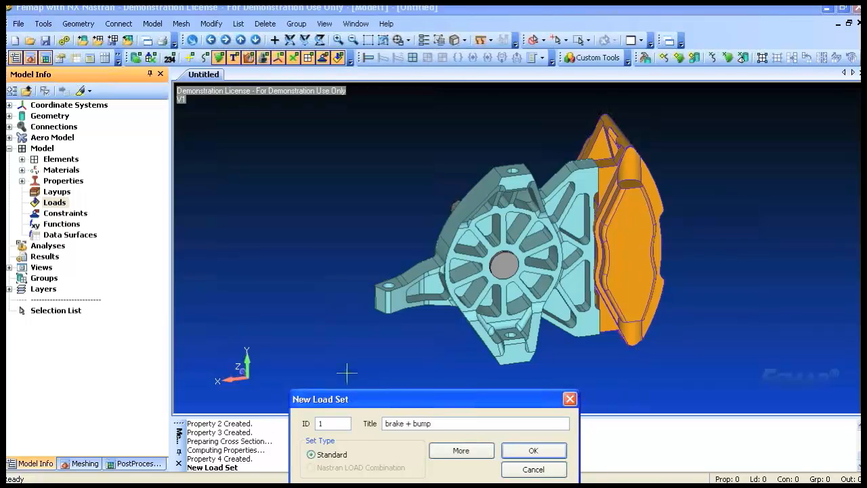
left_click(533, 450)
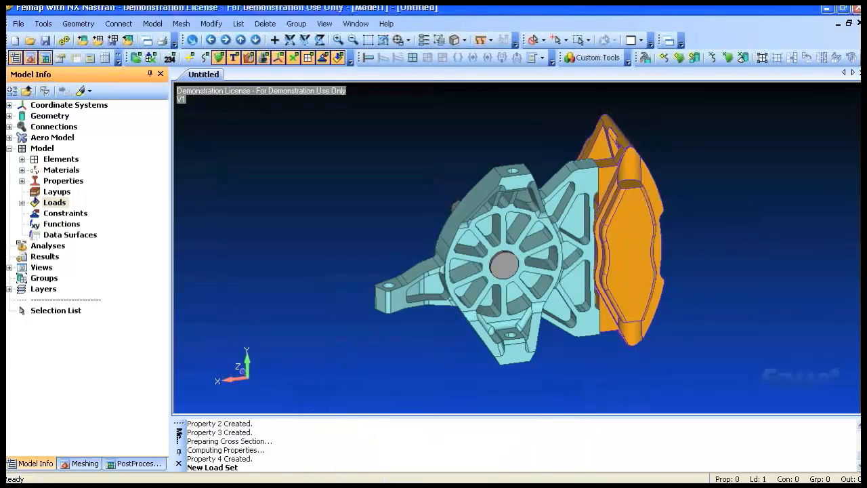
left_click(22, 203)
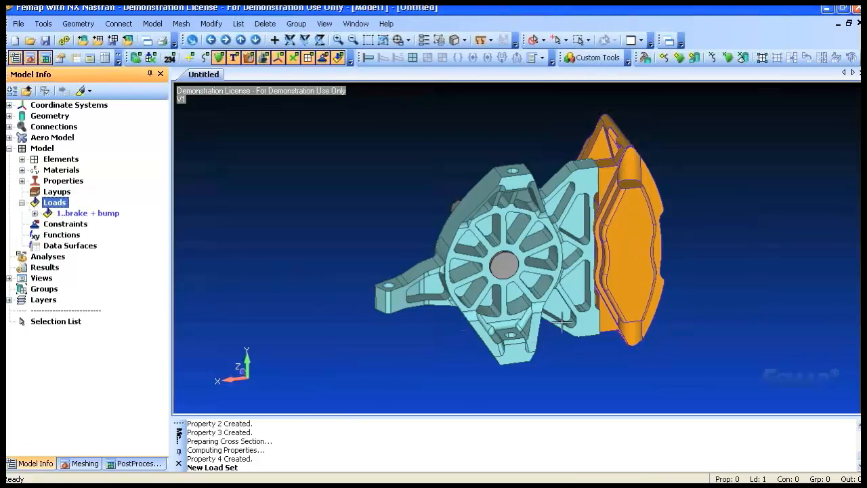
Apply a surface force with FY 4000 to the stepped end of the shaft in the brake + bump load set.
middle_click_drag(498, 258, 588, 85)
scroll(541, 172, "up", 5)
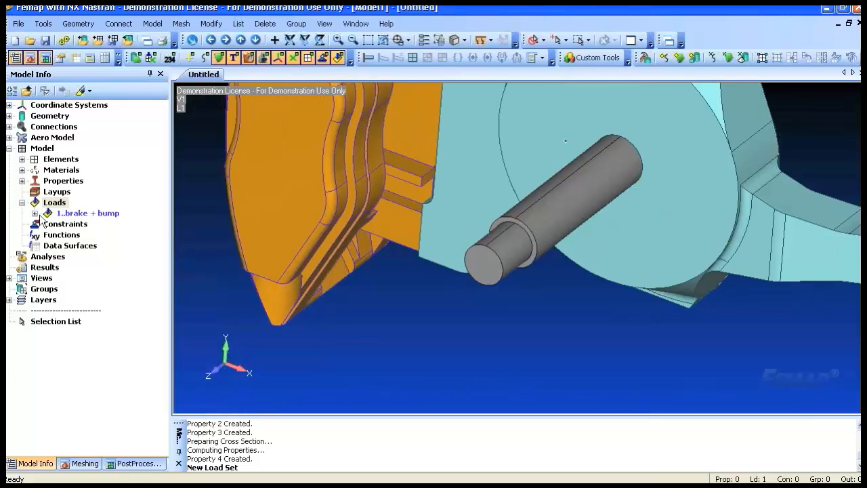
left_click(35, 212)
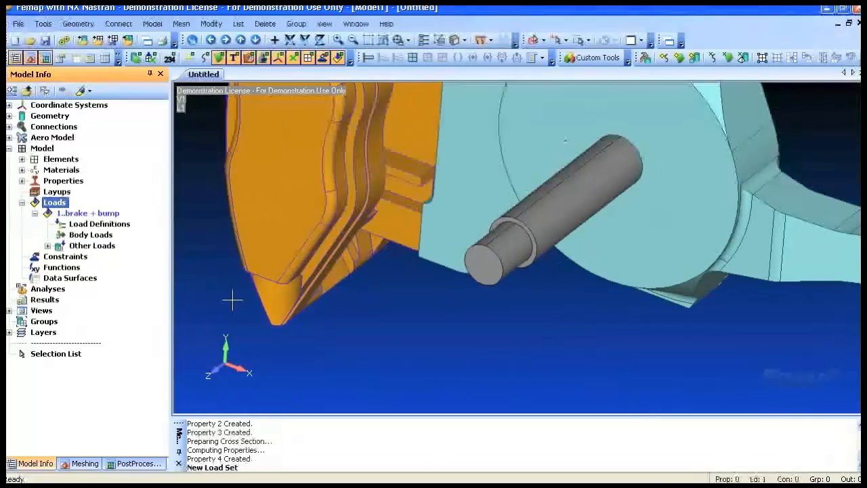
right_click(79, 224)
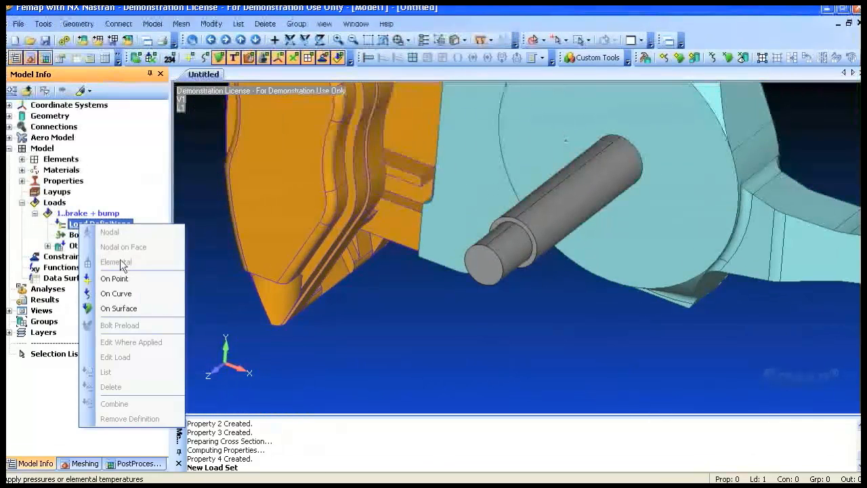
left_click(124, 310)
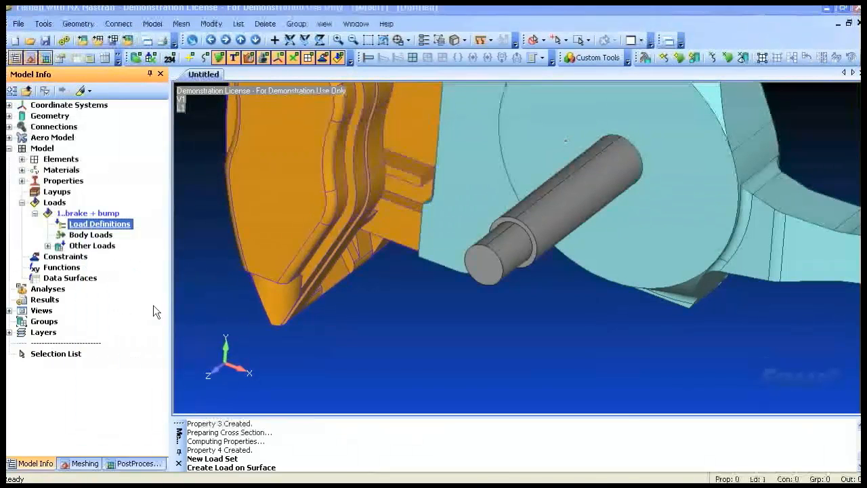
left_click(516, 248)
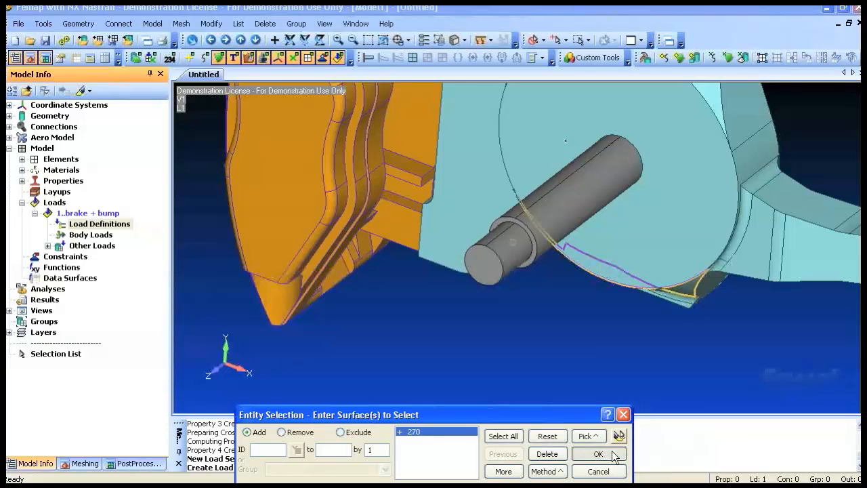
left_click(612, 452)
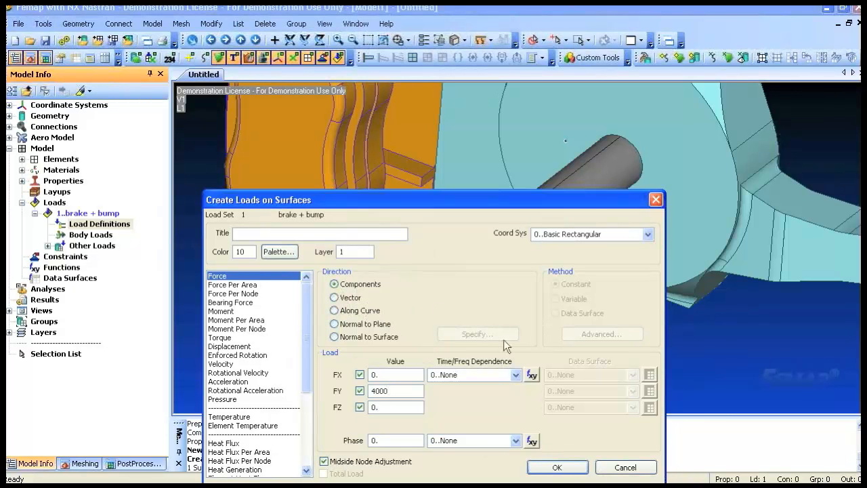
left_click(556, 467)
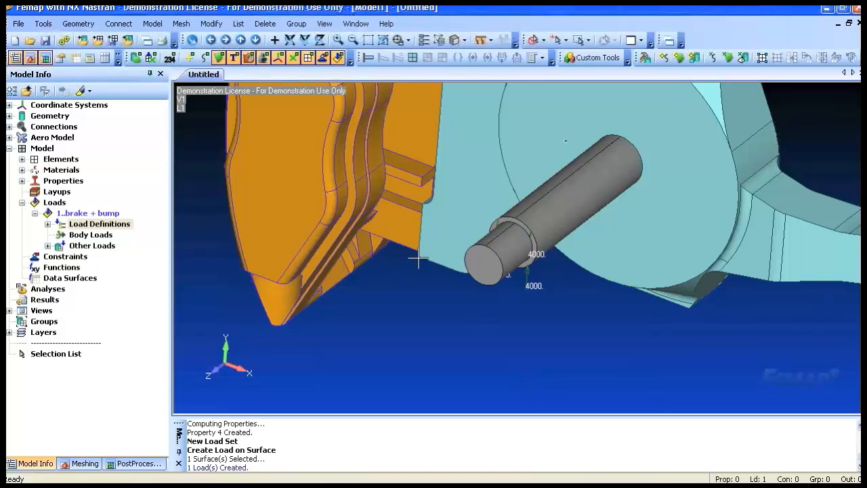
Apply a surface force with only FY active at 12000 to the inner face of the caliper opening in the brake + bump load set.
middle_click_drag(420, 256, 94, 229)
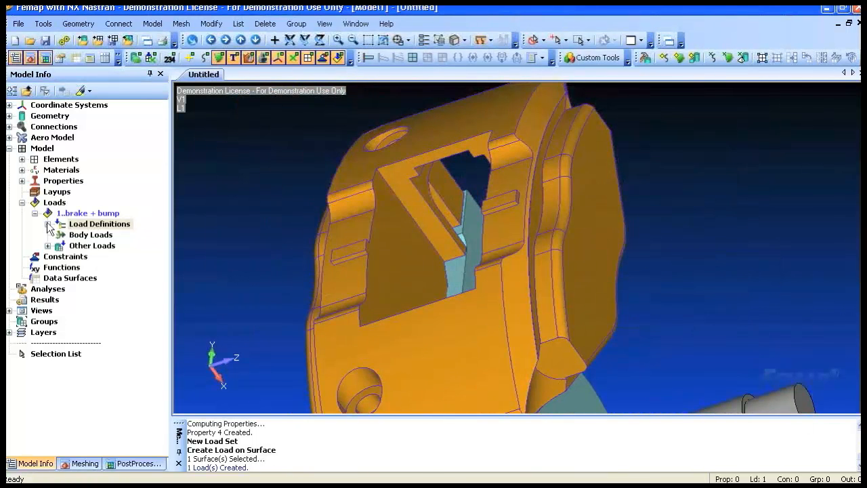
double_click(93, 224)
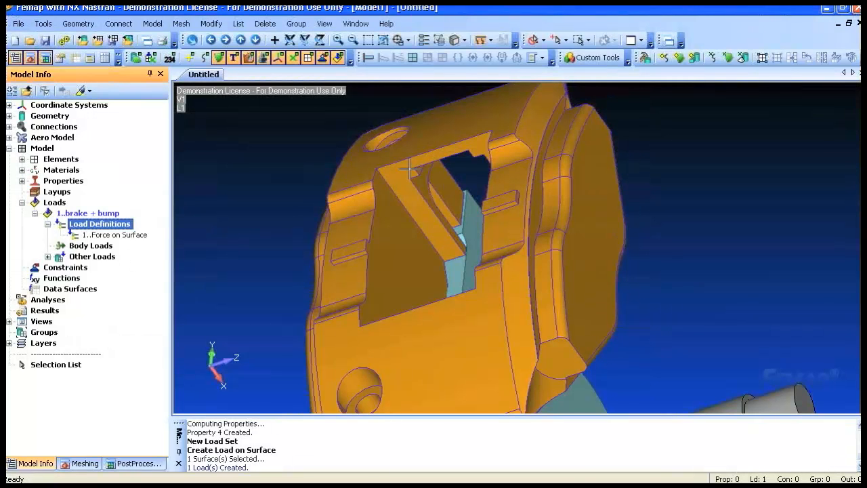
right_click(88, 224)
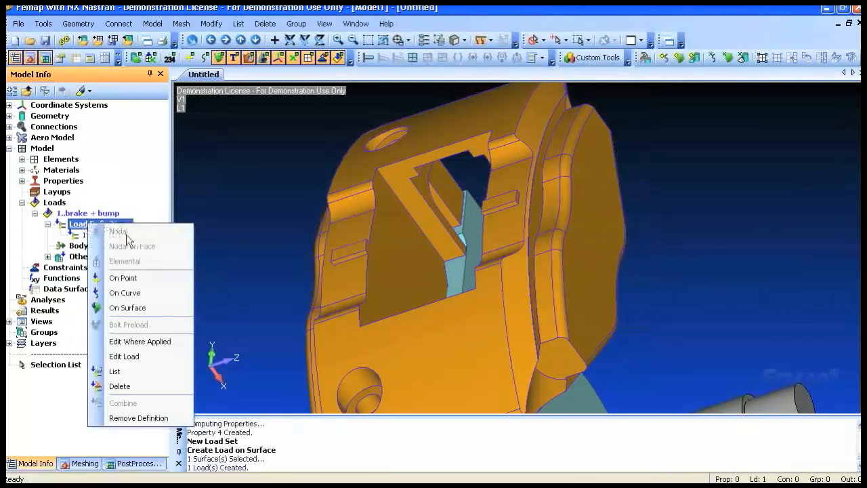
left_click(125, 308)
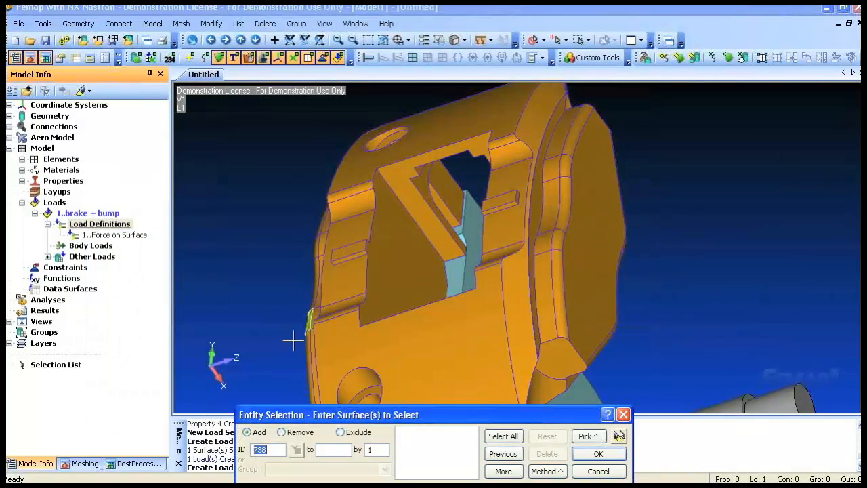
left_click(467, 192)
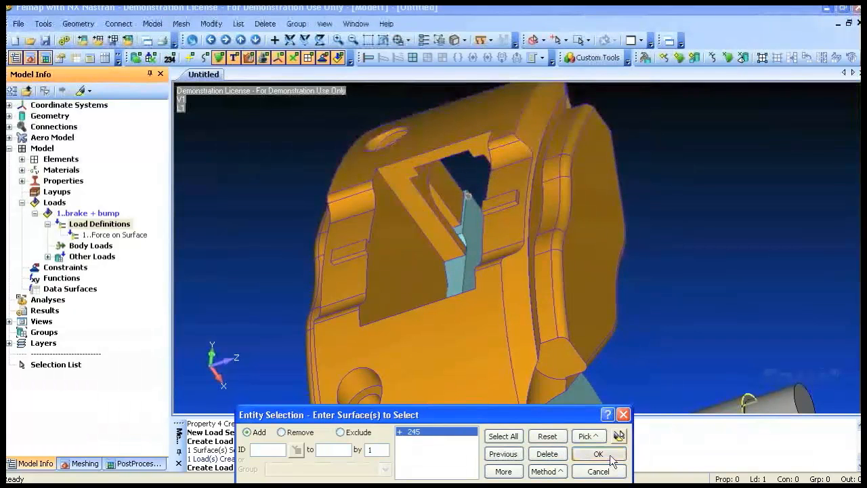
left_click(598, 453)
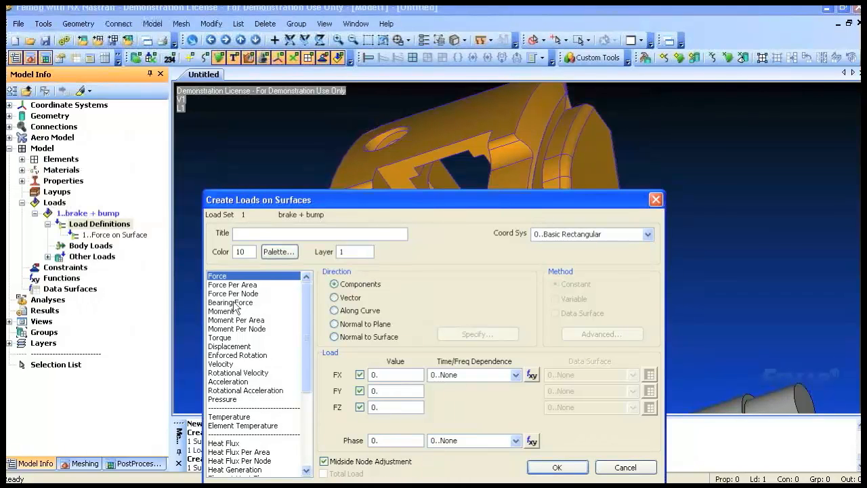
left_click(359, 375)
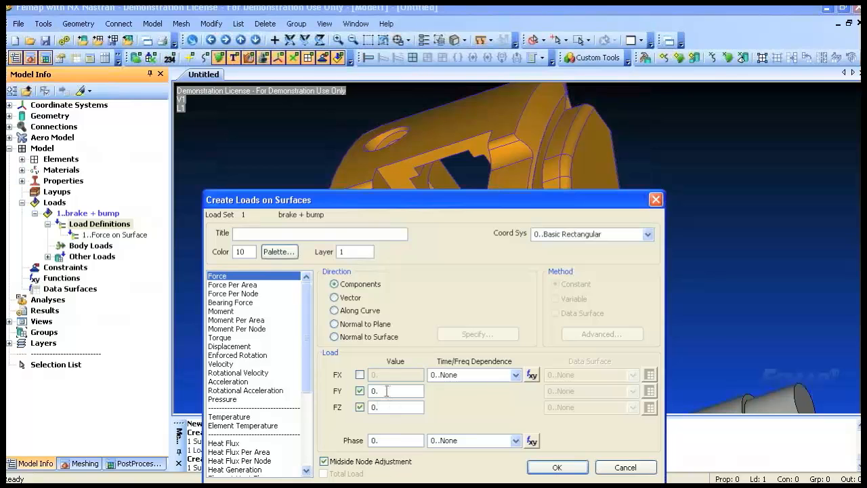
type("12000")
left_click(360, 407)
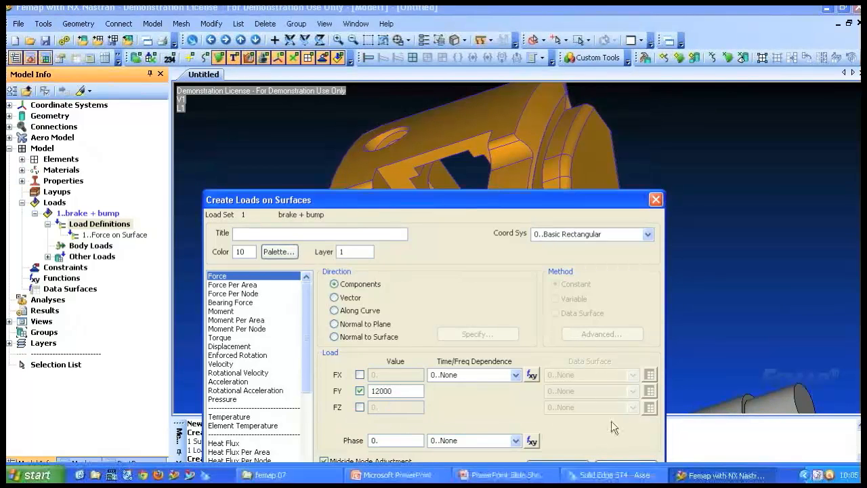
left_click(560, 467)
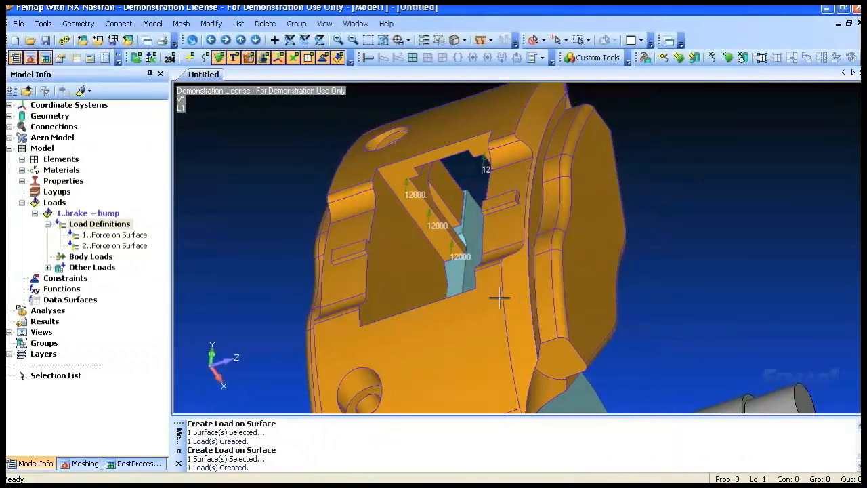
Create a new standard constraint set titled fixings and show it in the model's constraint list.
scroll(567, 285, "down", 8)
middle_click_drag(567, 284, 563, 215)
scroll(553, 263, "up", 3)
middle_click_drag(563, 215, 580, 224)
right_click(75, 224)
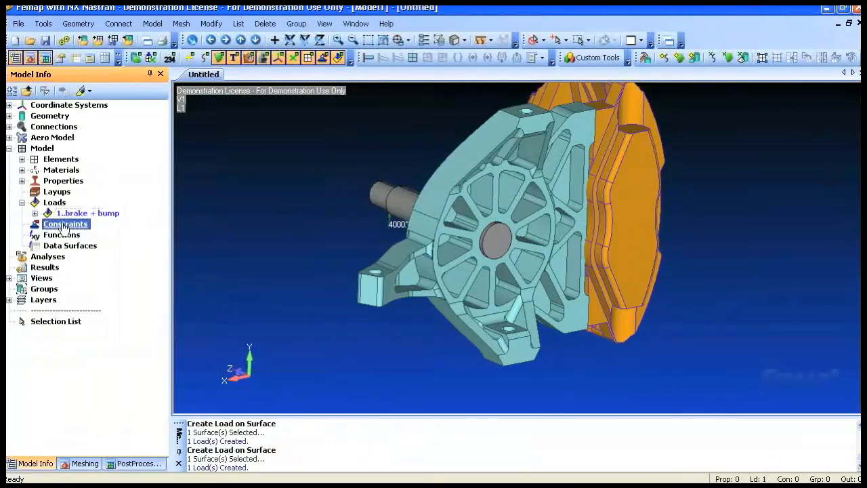
left_click(93, 228)
type("fixings")
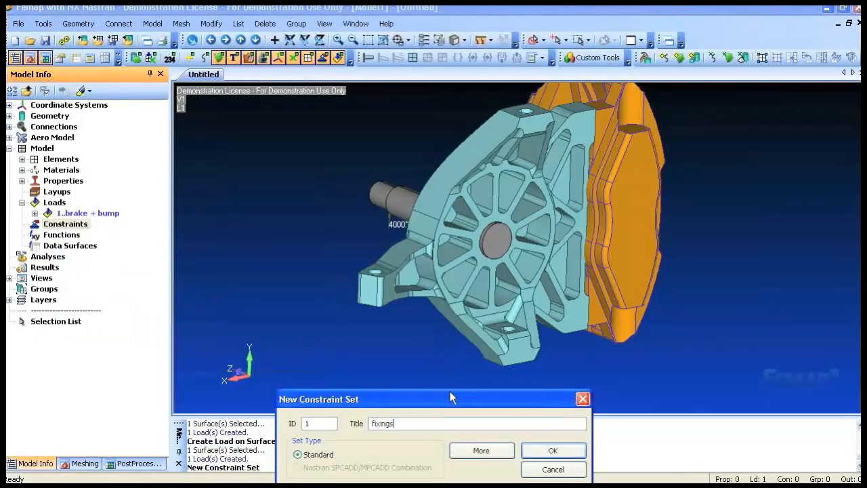
left_click(552, 451)
left_click(21, 224)
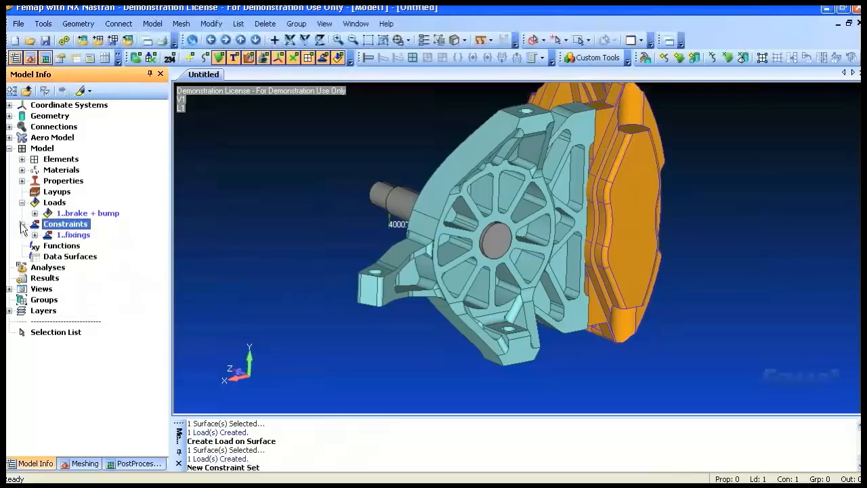
Add a Fixed surface constraint to both halves of the upright's lower lug bolt hole in the fixings set, using front-most picking.
left_click(21, 202)
left_click(34, 223)
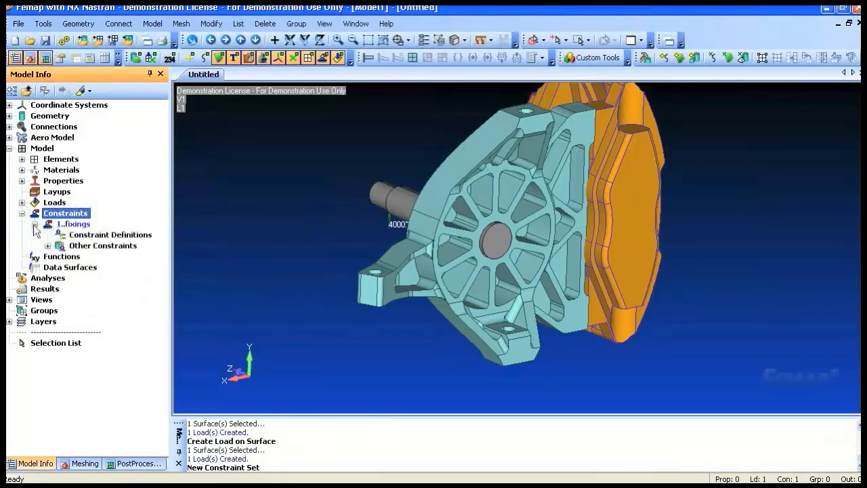
right_click(82, 235)
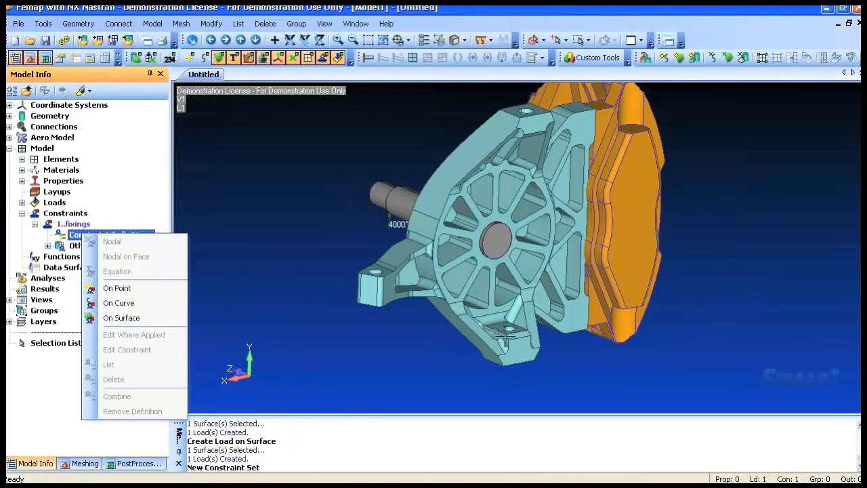
left_click(135, 317)
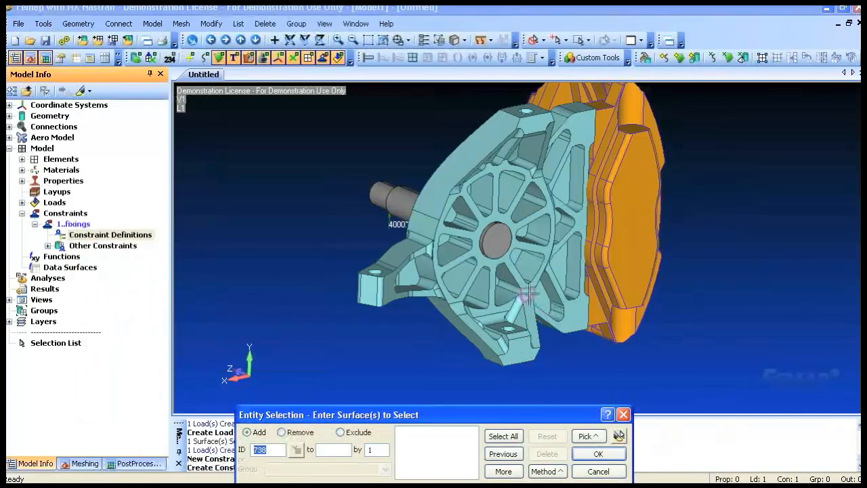
scroll(465, 344, "up", 4)
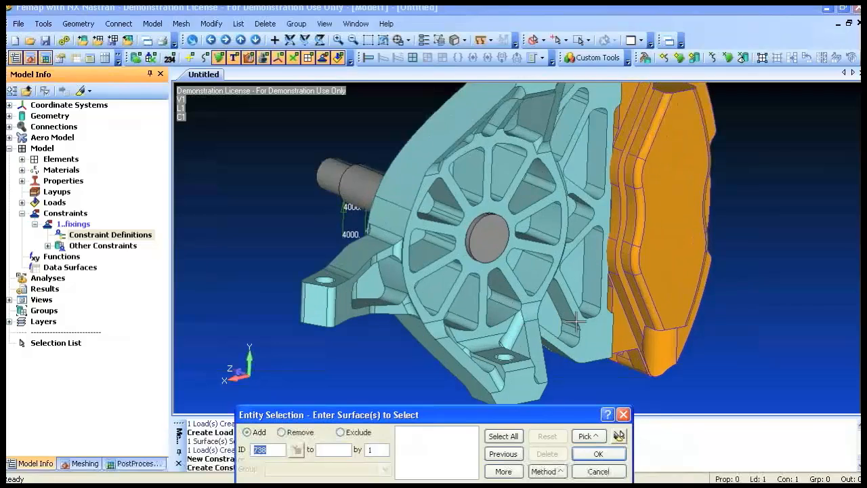
left_click(554, 337)
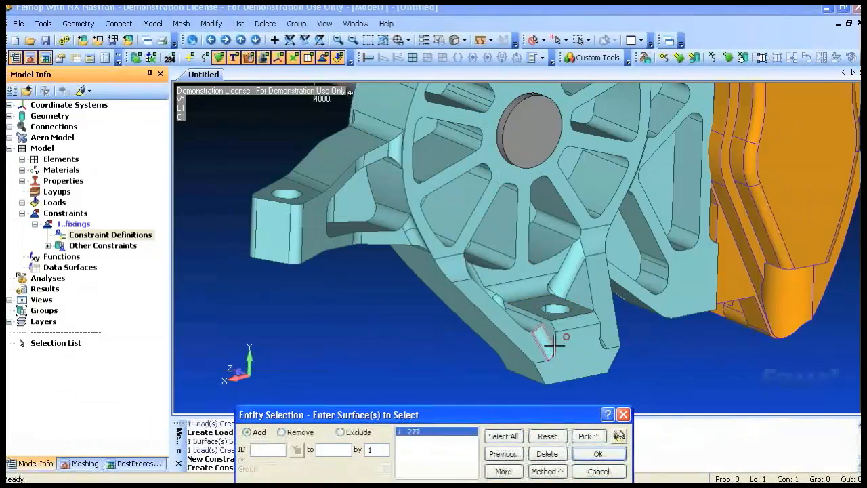
left_click(596, 437)
left_click(606, 187)
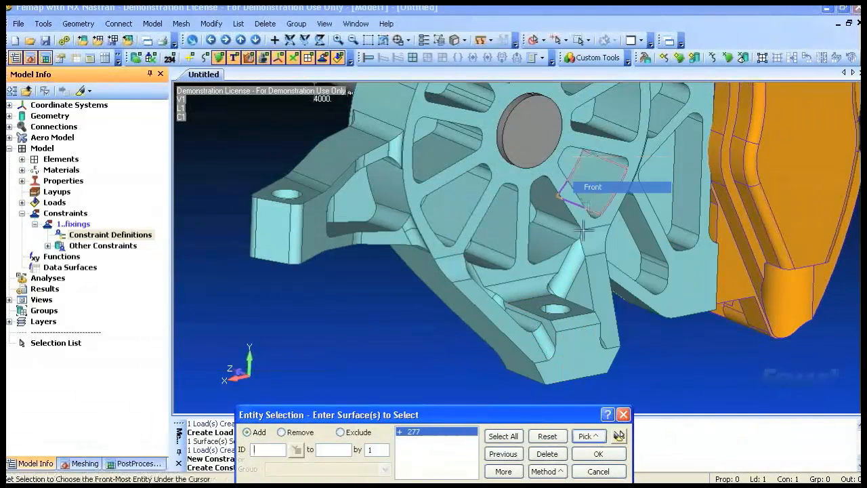
left_click(546, 309)
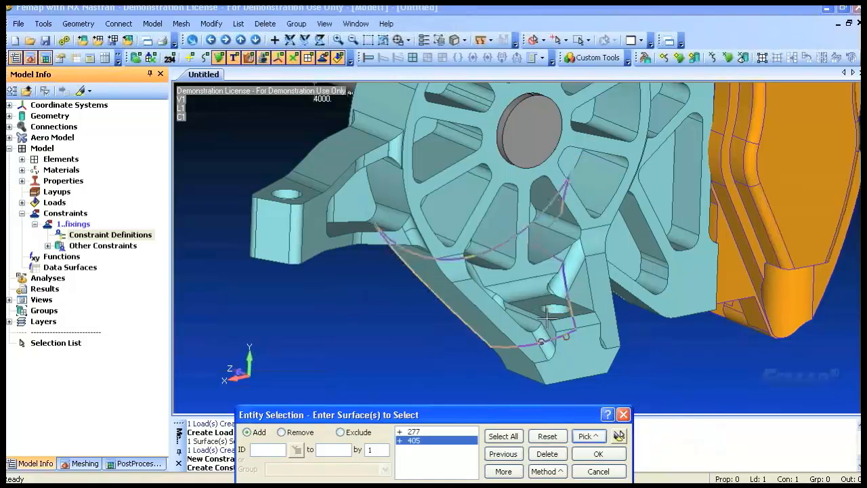
left_click(607, 455)
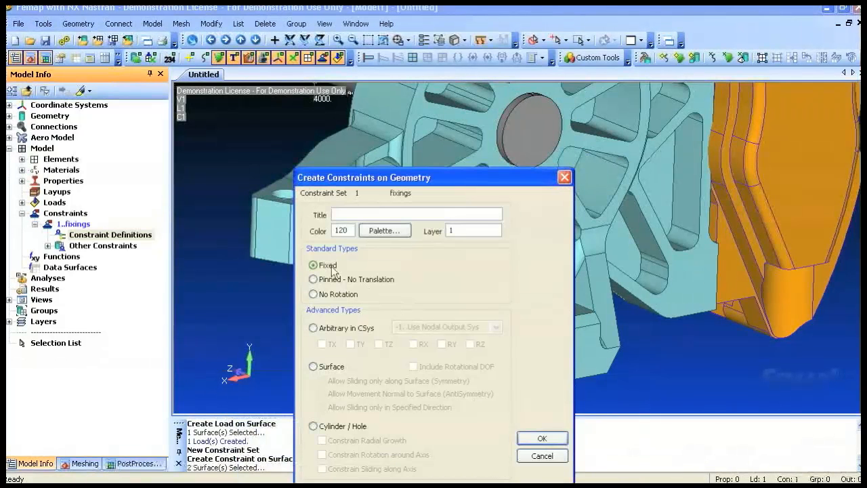
left_click(542, 439)
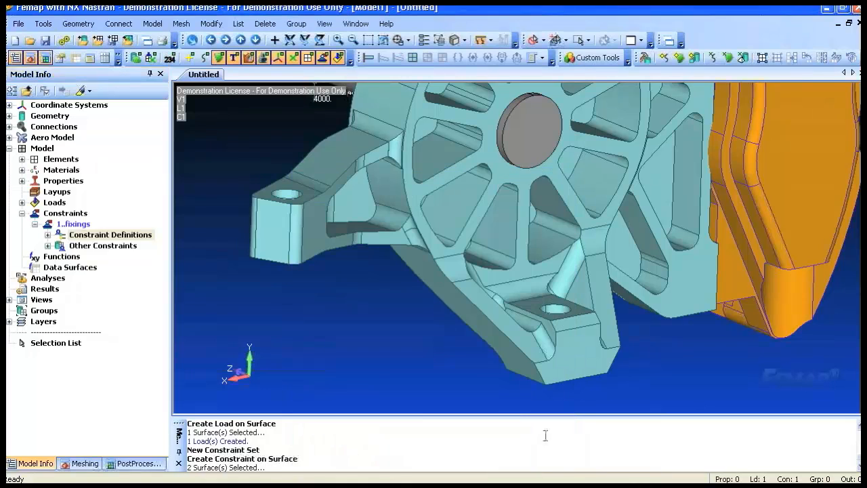
Constrain both halves of the bolt hole in the upright's side arm in TZ only, as an arbitrary surface constraint.
right_click(338, 301)
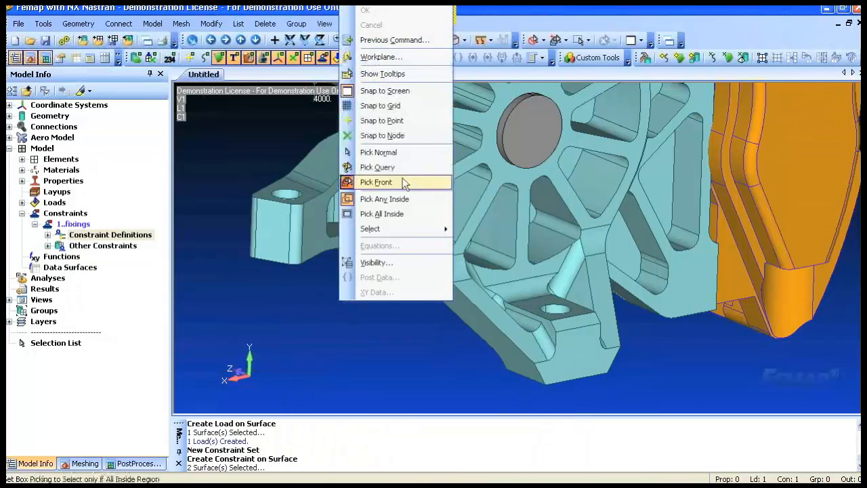
left_click(395, 40)
left_click(284, 195)
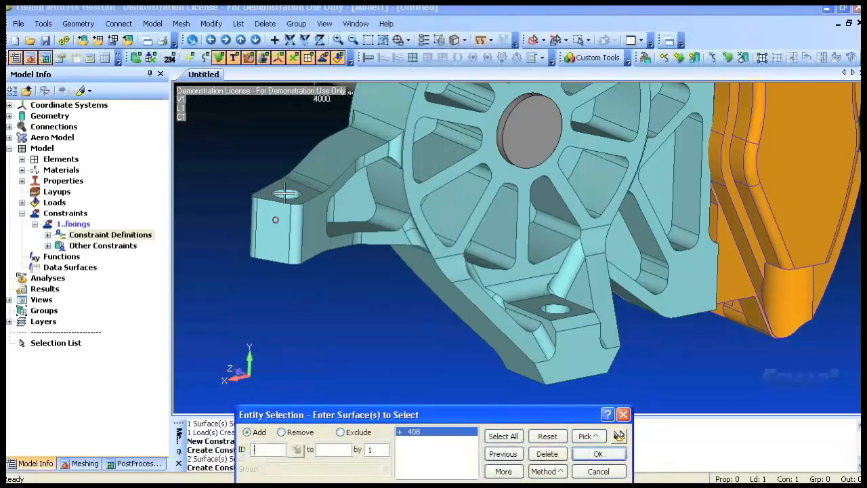
left_click(300, 194)
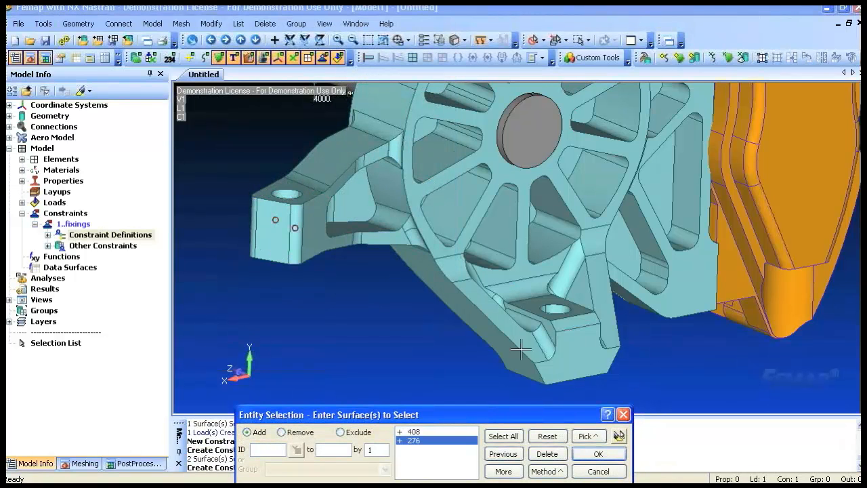
left_click(574, 453)
left_click(328, 328)
left_click(379, 344)
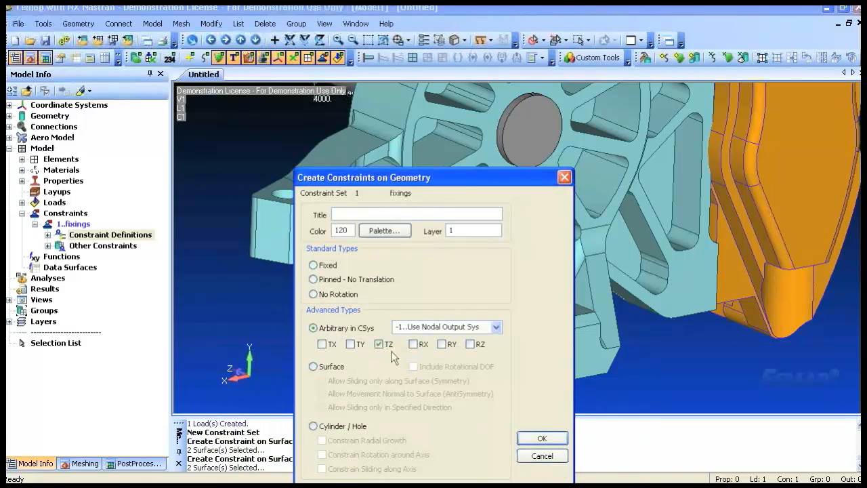
left_click(542, 437)
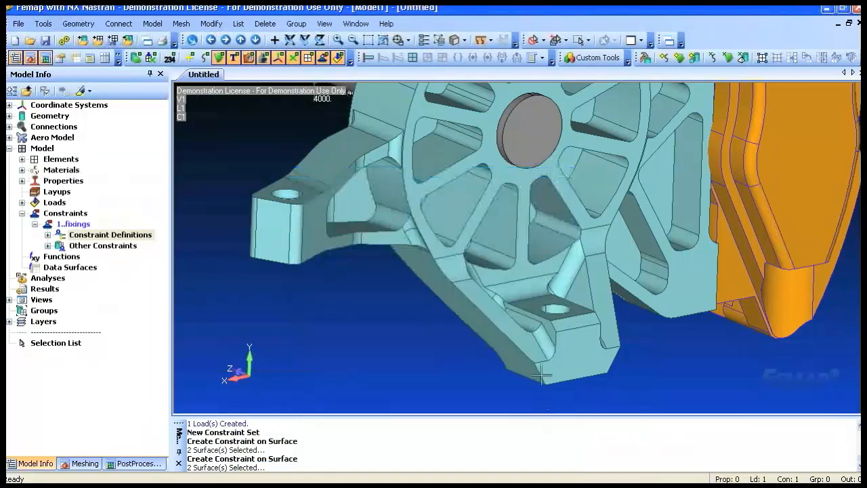
Constrain both halves of the bolt hole at the top of the upright in TX and TZ, as an arbitrary surface constraint.
middle_click_drag(504, 238, 426, 406, "ctrl")
right_click(350, 126)
left_click(407, 165)
left_click(501, 224)
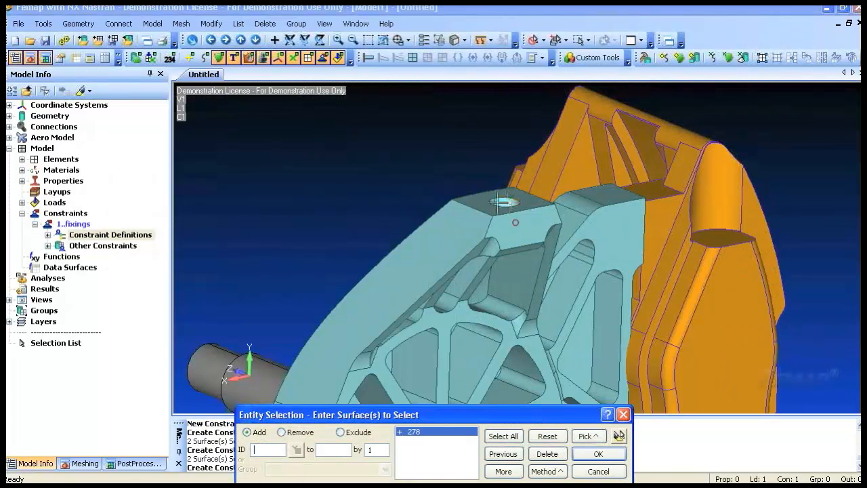
left_click(493, 222)
left_click(597, 453)
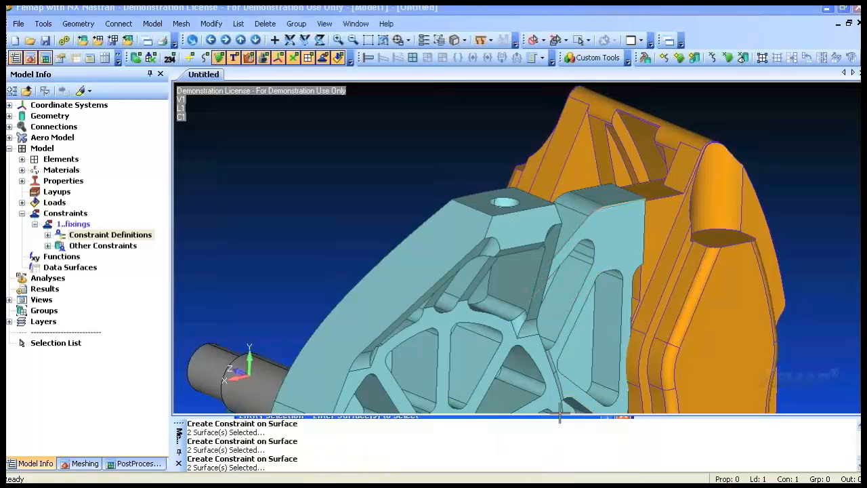
left_click(328, 328)
left_click(322, 344)
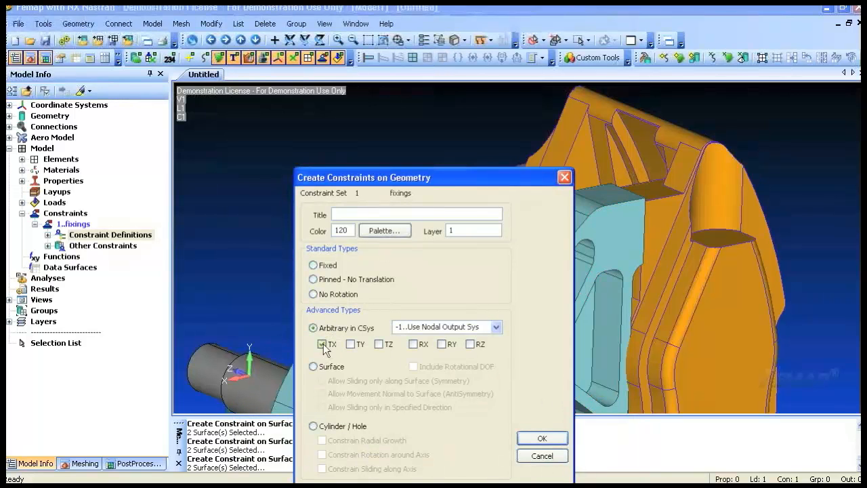
left_click(546, 435)
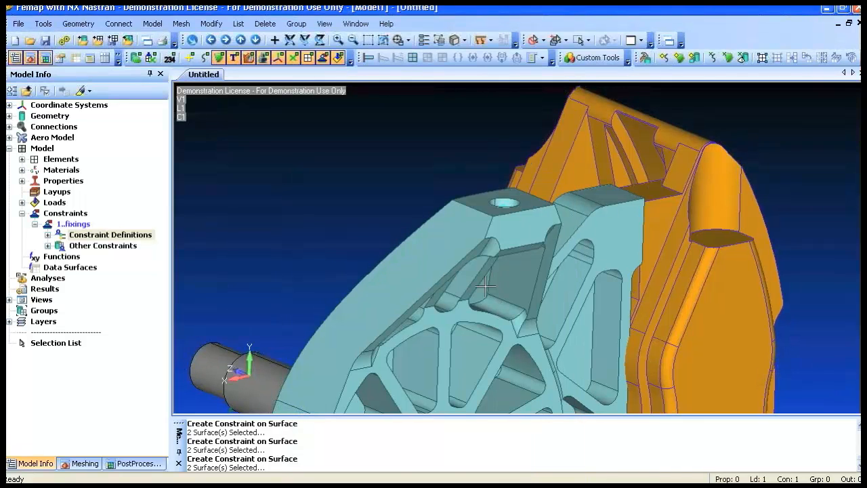
Save the model as upright in the femap 05 folder and collapse the constraint list.
scroll(463, 226, "down", 5)
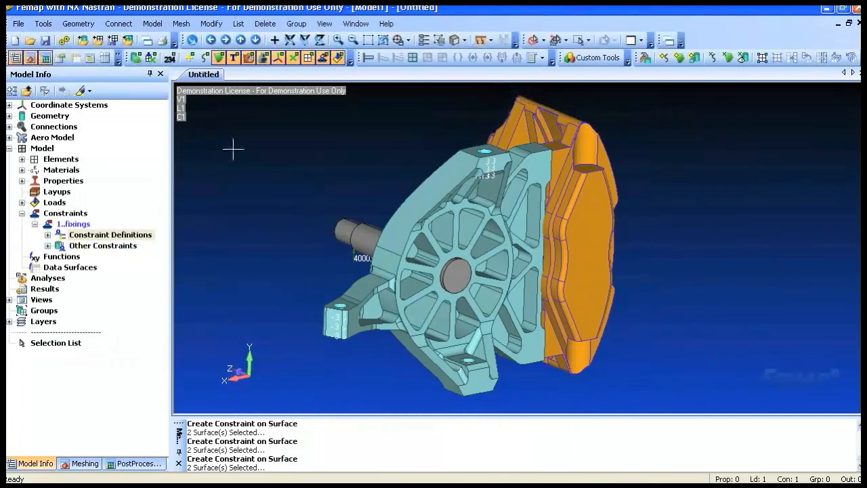
key("ctrl+s")
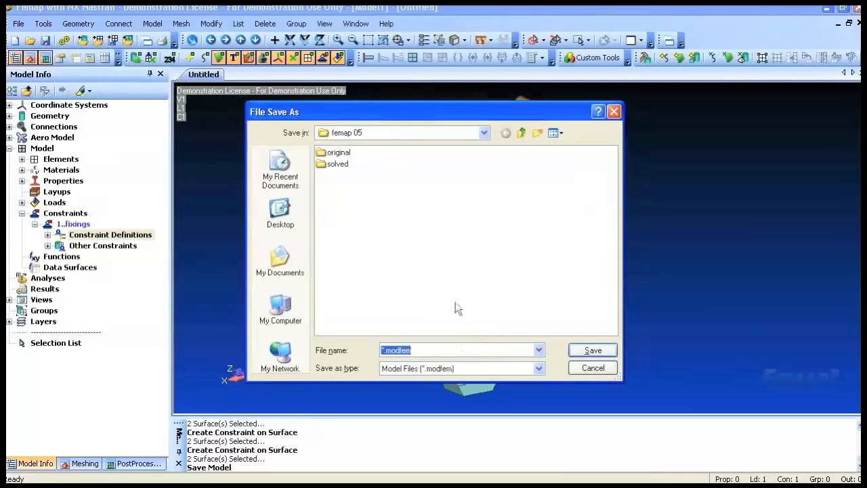
type("upright")
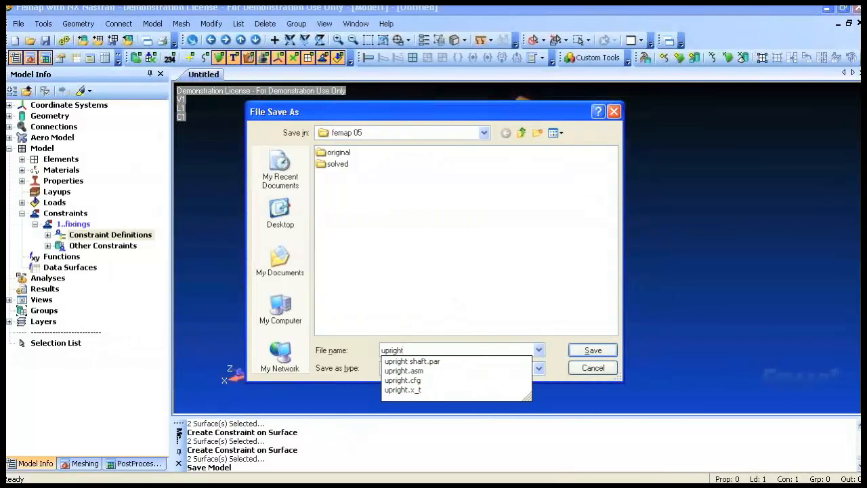
left_click(592, 350)
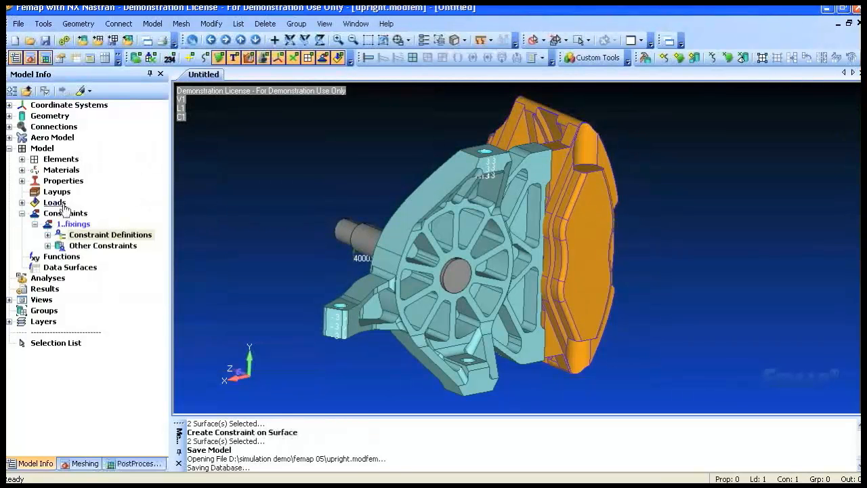
left_click(21, 212)
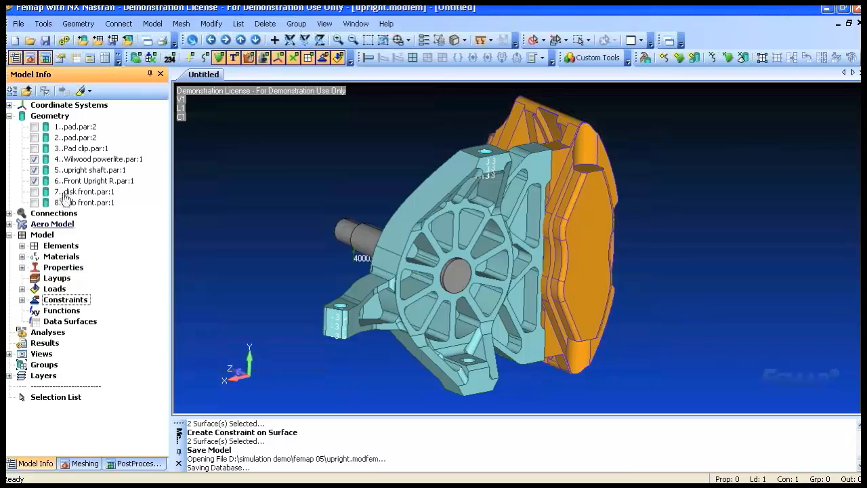
Assign the caliper mesh property to the Wilwood powerlite solid through its meshing attributes.
right_click(88, 163)
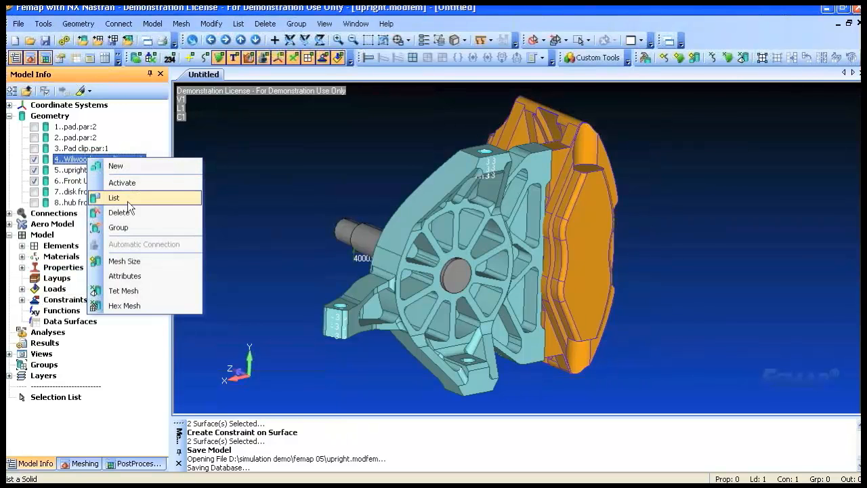
left_click(129, 277)
left_click(346, 415)
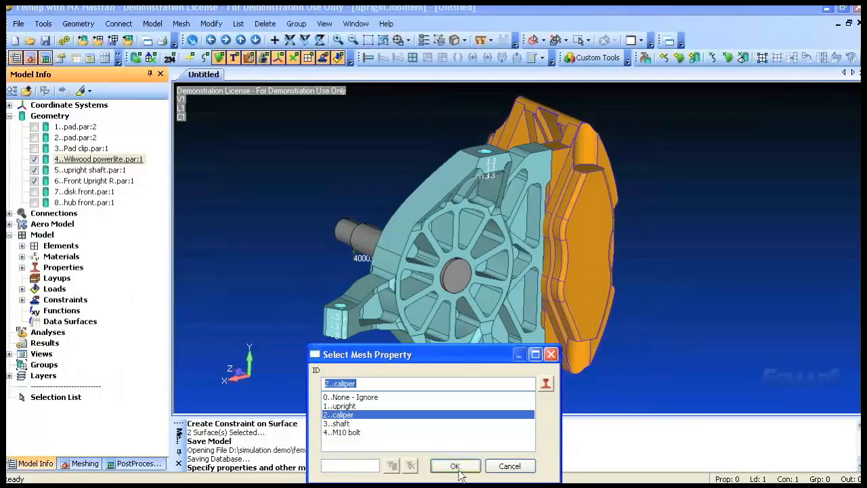
left_click(455, 466)
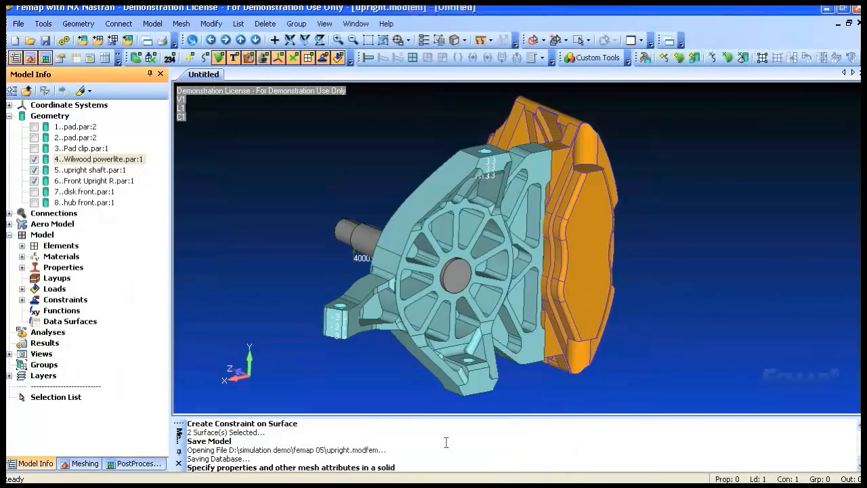
Assign the shaft mesh property to the upright shaft solid through its meshing attributes.
right_click(100, 171)
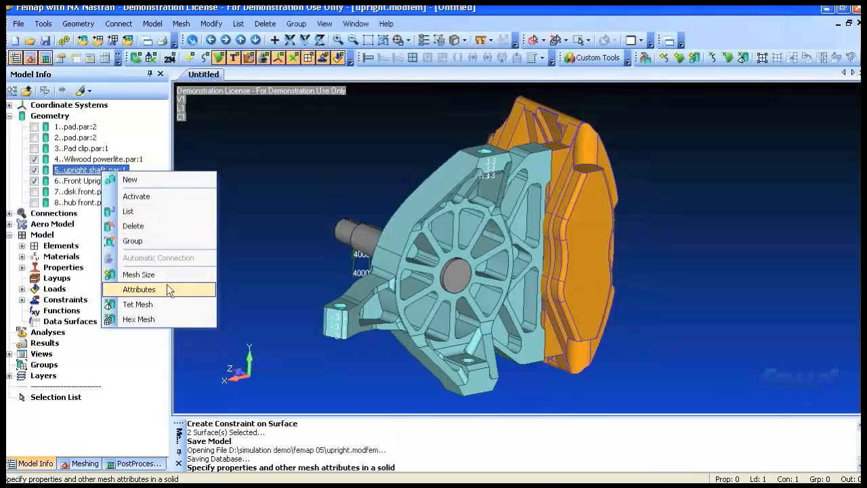
left_click(167, 289)
left_click(340, 423)
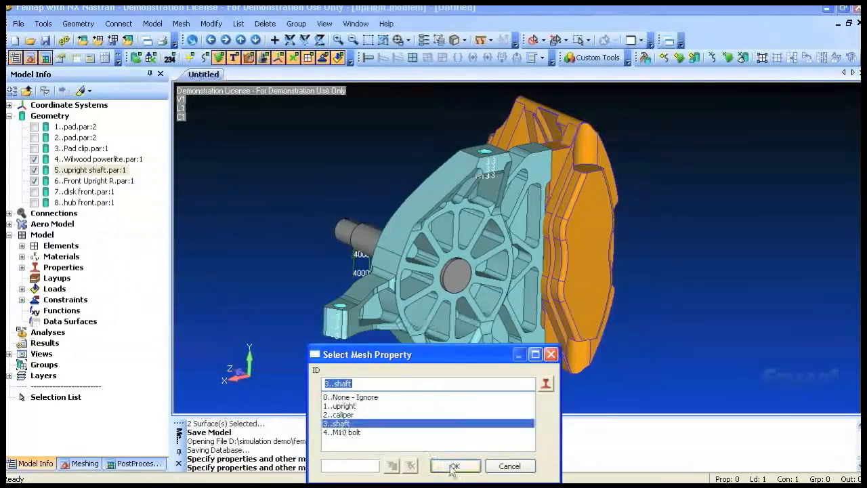
left_click(455, 466)
Assign the upright mesh property to the Front Upright R solid through its meshing attributes.
right_click(78, 181)
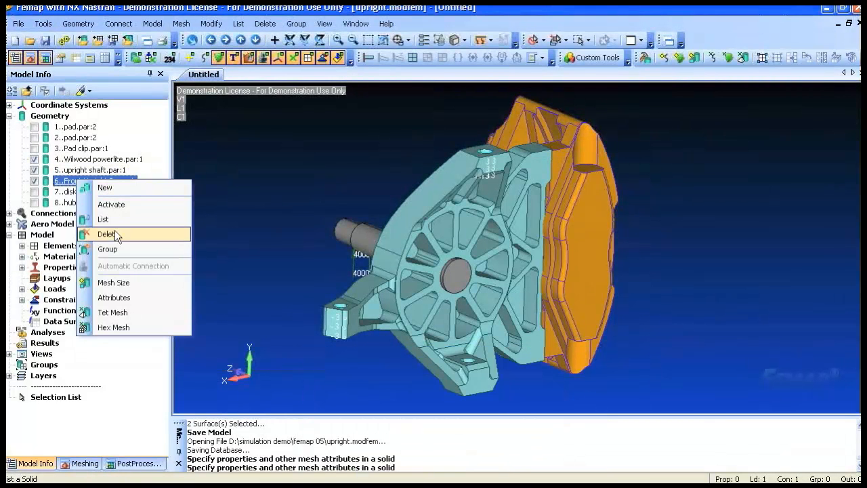
left_click(114, 298)
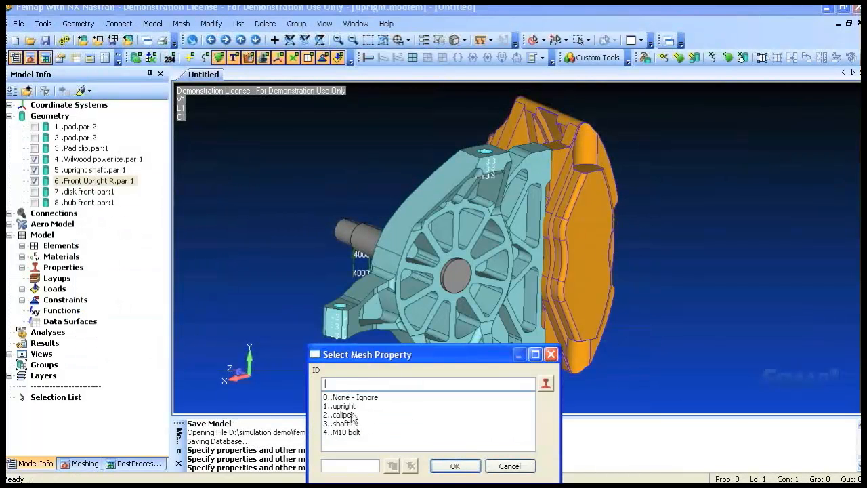
left_click(342, 405)
left_click(452, 465)
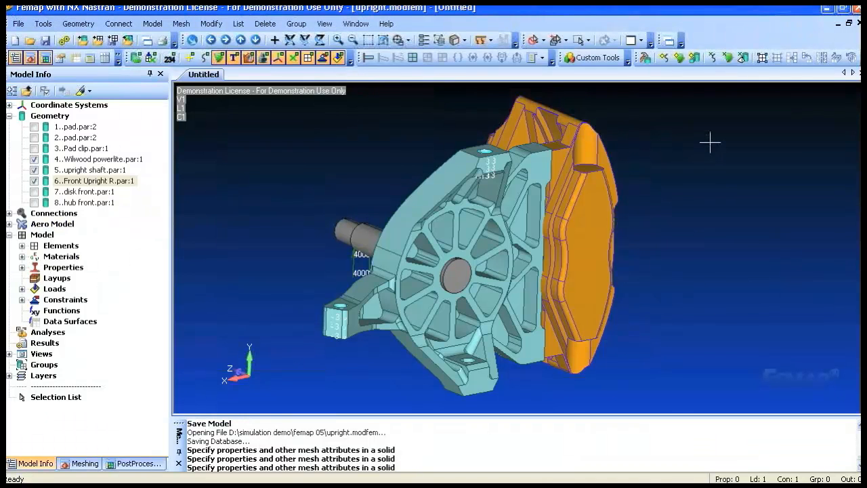
Set a tet-meshing element size of 4 on the upright and shaft solids, keeping adjacent surface matching on.
left_click(694, 59)
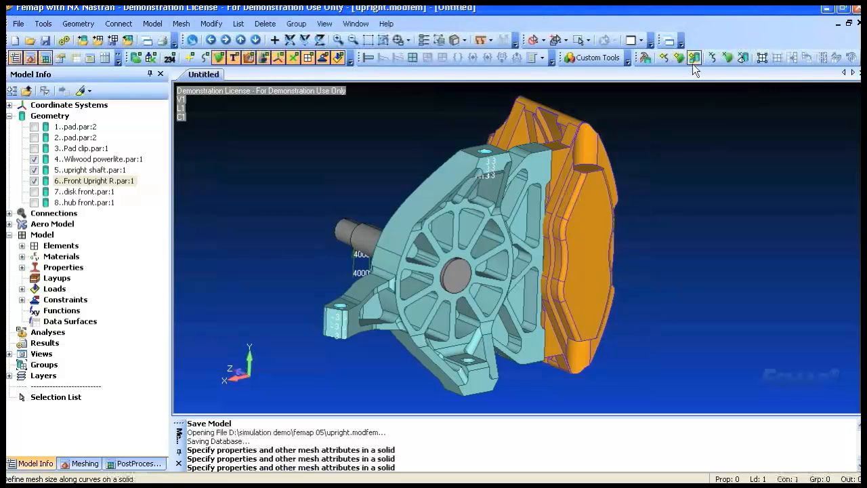
left_click(694, 60)
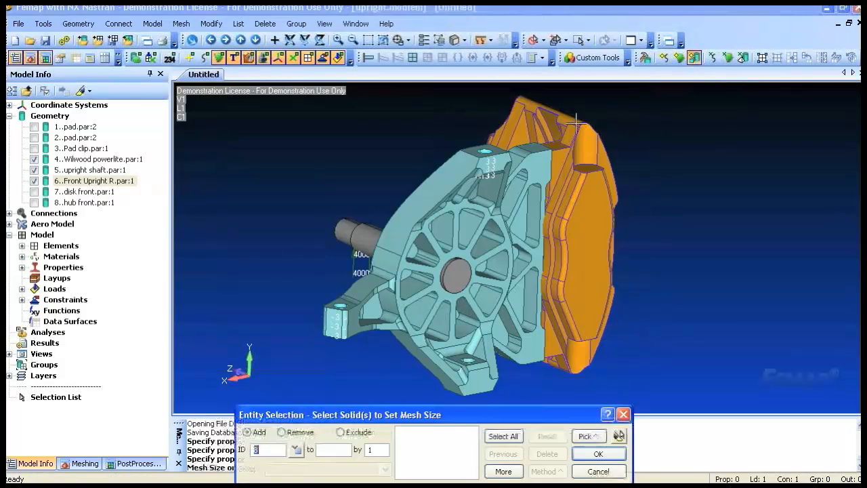
left_click(598, 453)
left_click_drag(389, 278, 262, 272)
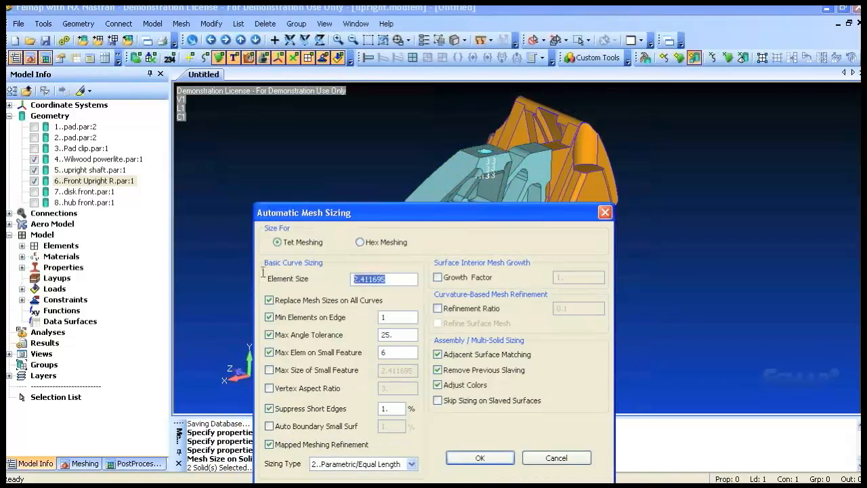
type("4")
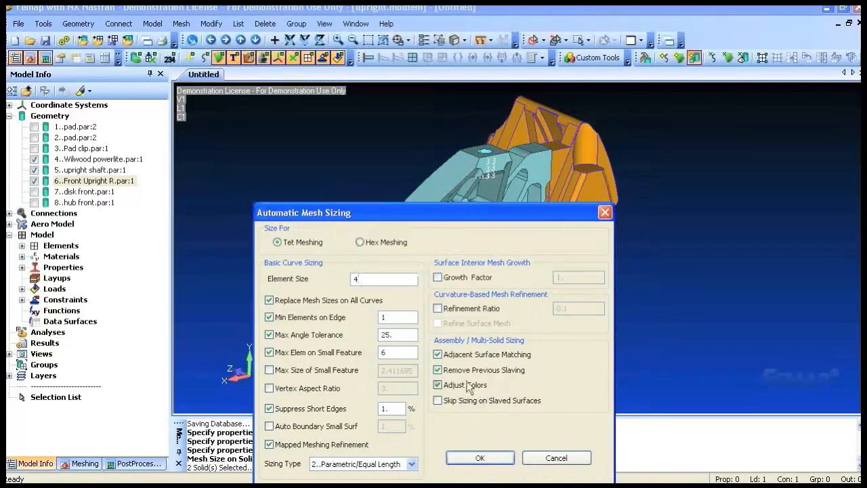
left_click(482, 458)
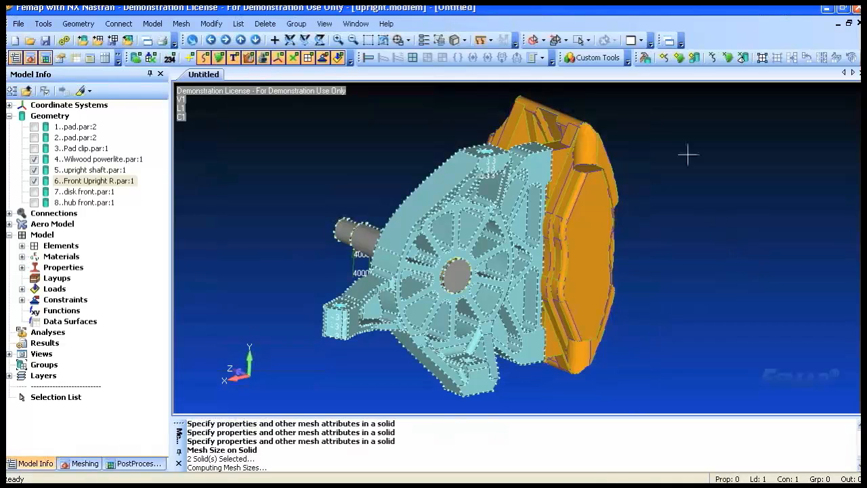
Set a tet-meshing element size of 10 on the caliper solid and hide the mesh size markers on the curves.
left_click(694, 59)
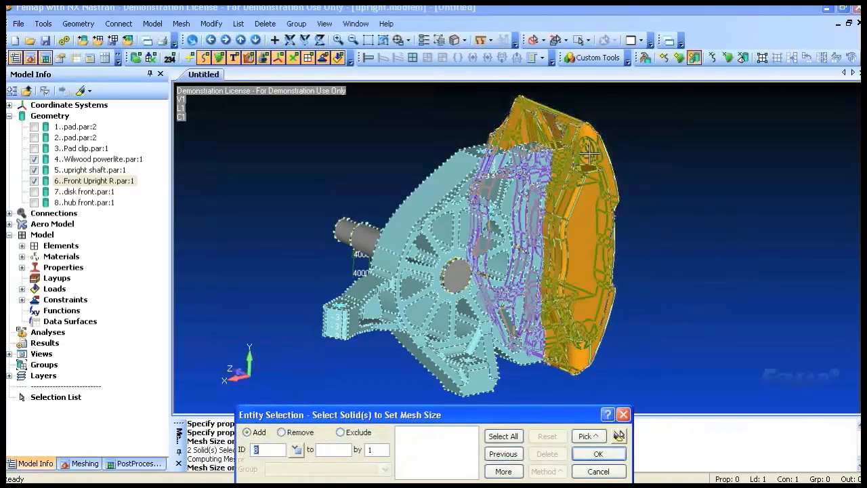
left_click(515, 108)
left_click(609, 449)
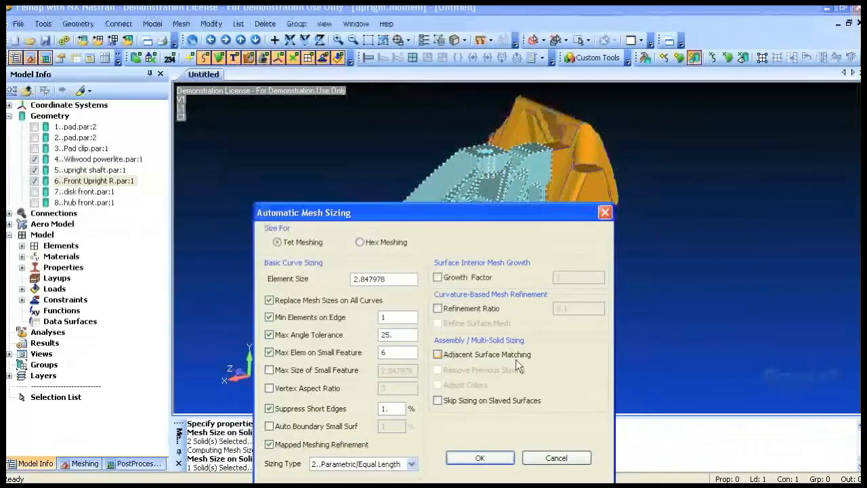
left_click_drag(344, 273, 287, 254)
type("10")
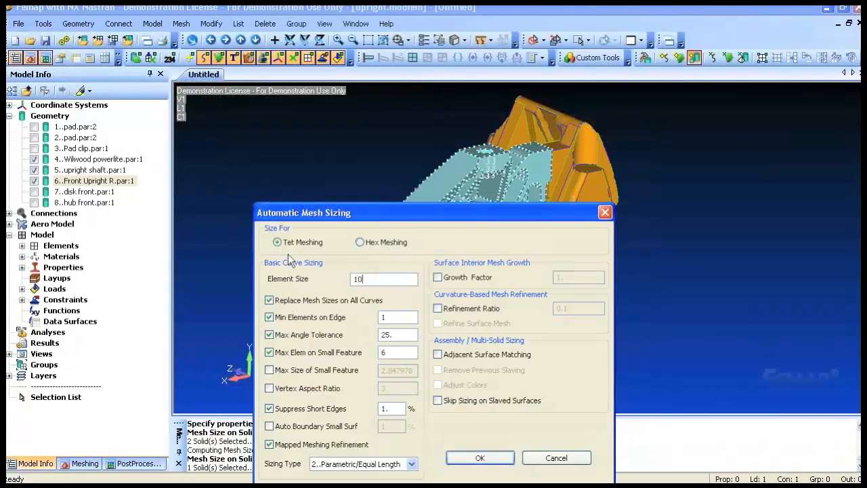
left_click(479, 459)
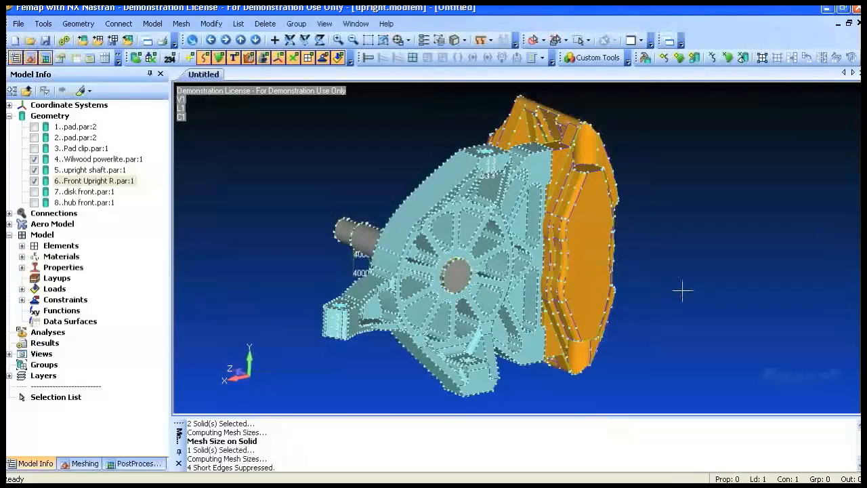
middle_click_drag(654, 274, 613, 145)
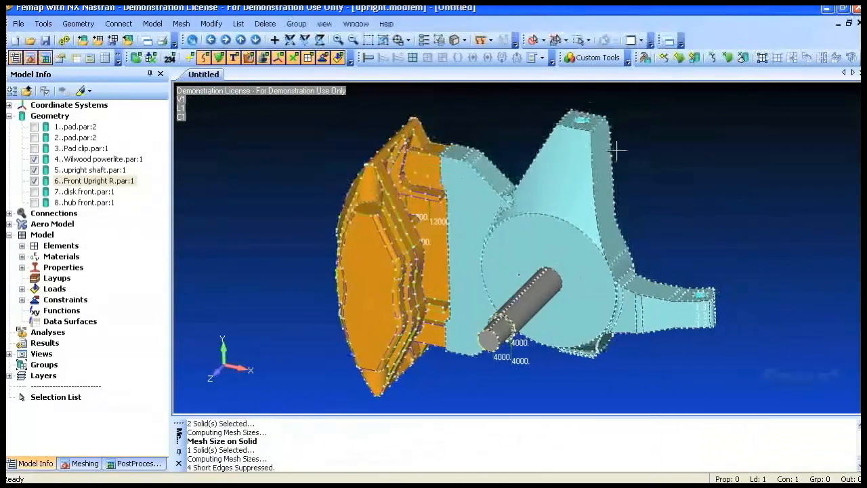
left_click(203, 58)
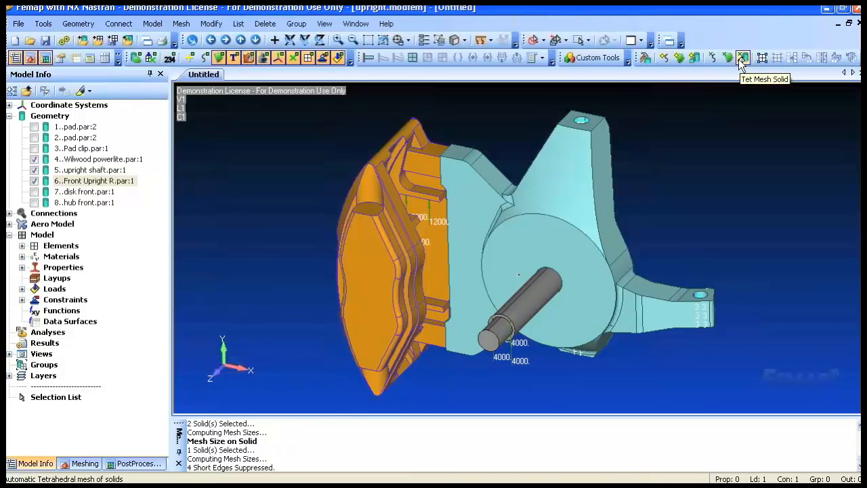
Tet mesh the upright, shaft and caliper solids using their meshing attributes, with mapped meshing allowed and no midside nodes.
right_click(88, 160)
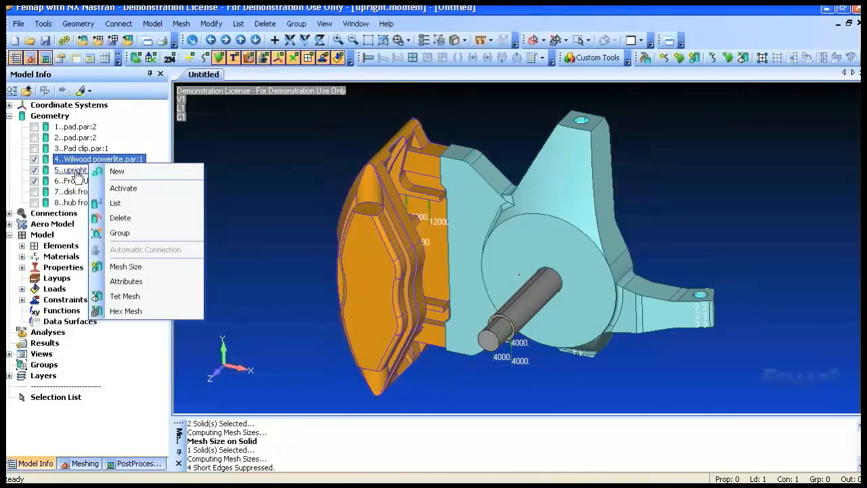
left_click(624, 12)
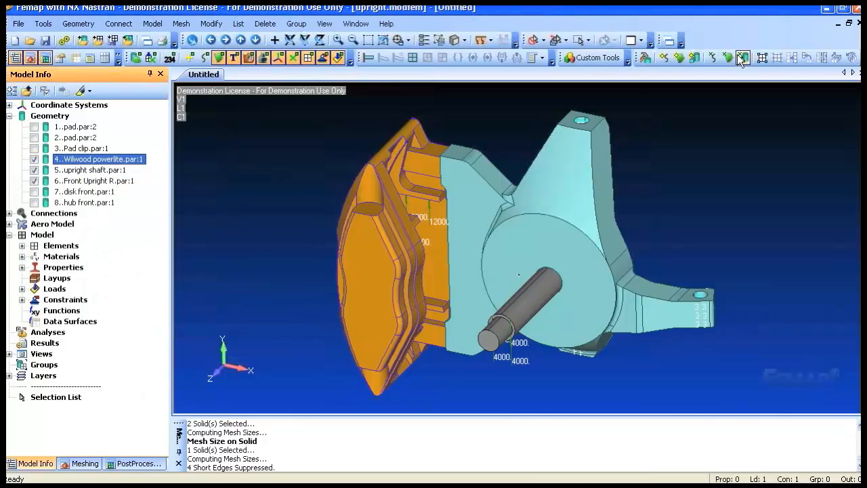
left_click(743, 58)
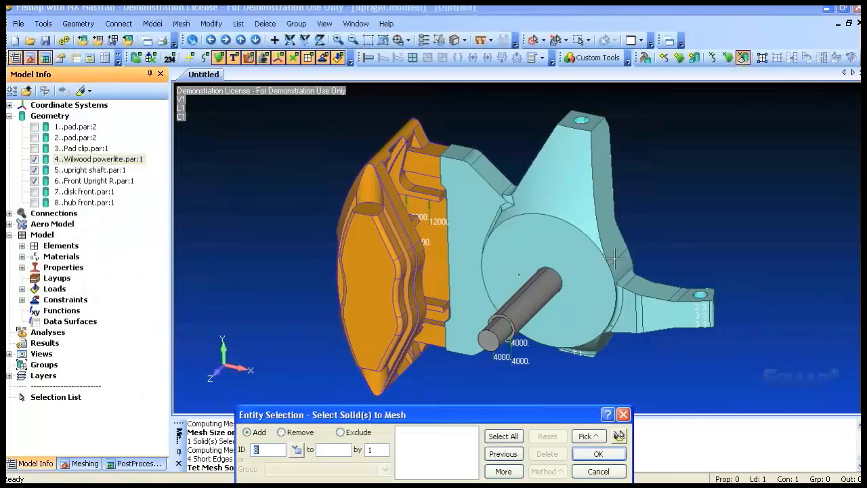
left_click(422, 261)
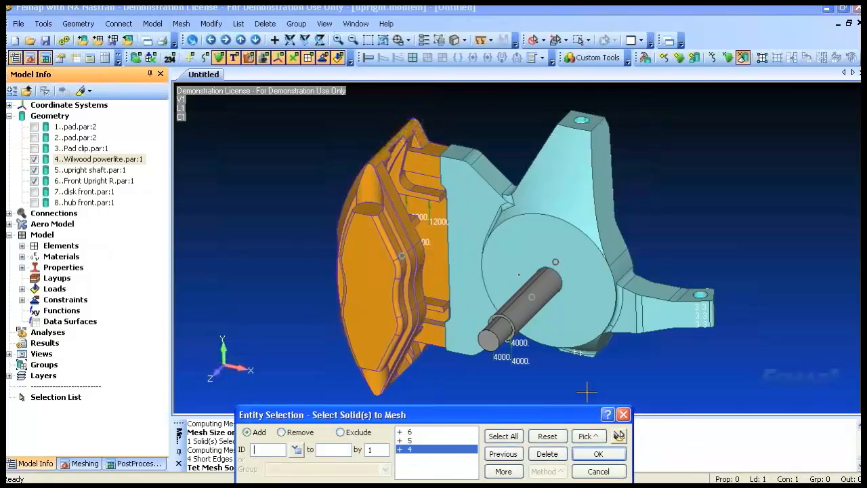
left_click(598, 457)
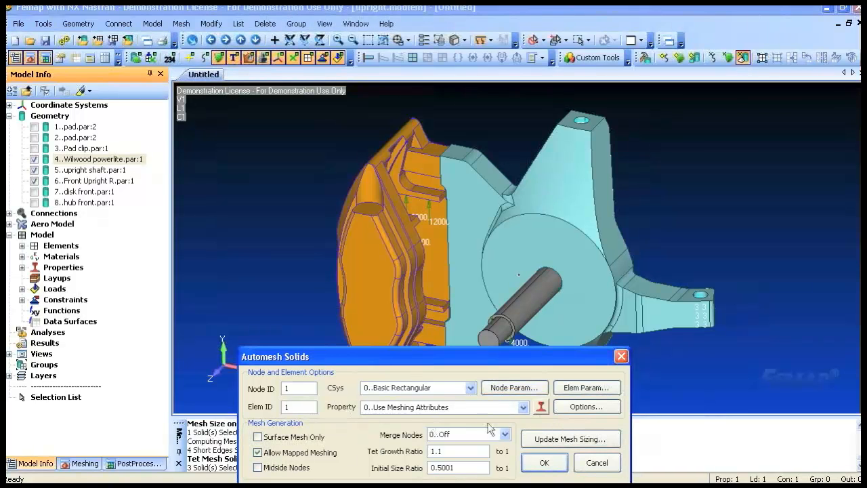
left_click(544, 462)
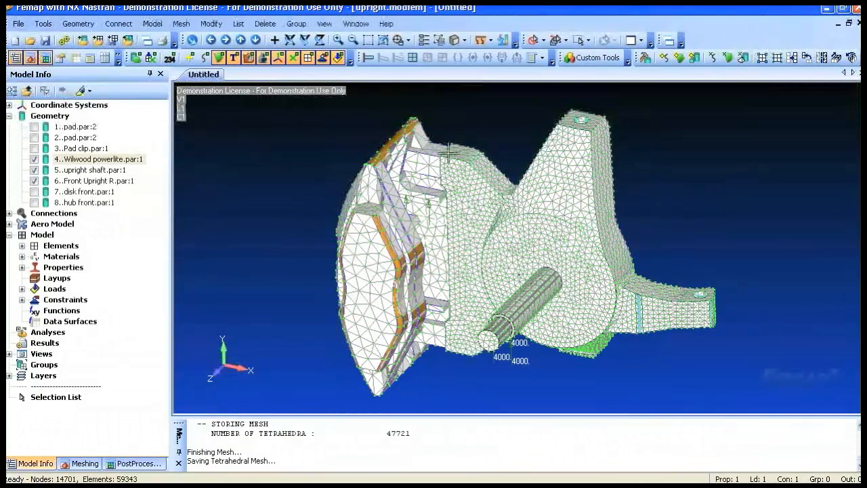
Expand the property list and give the mesh properties different colors.
left_click(22, 267)
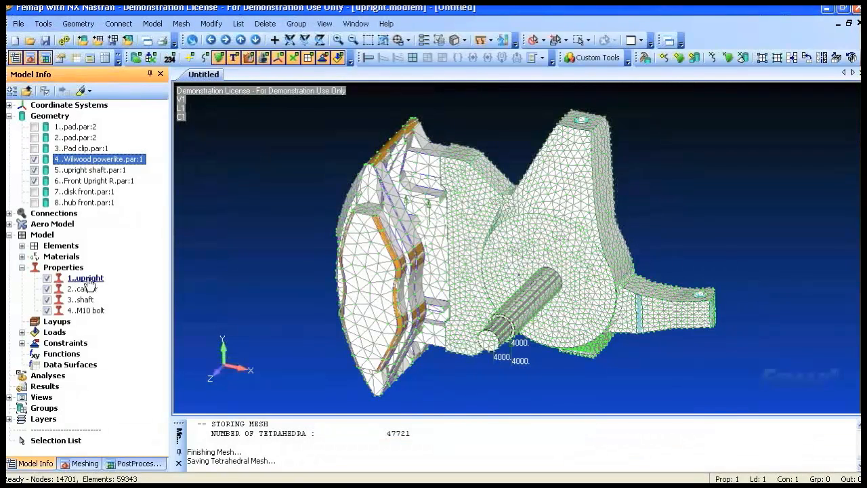
right_click(67, 266)
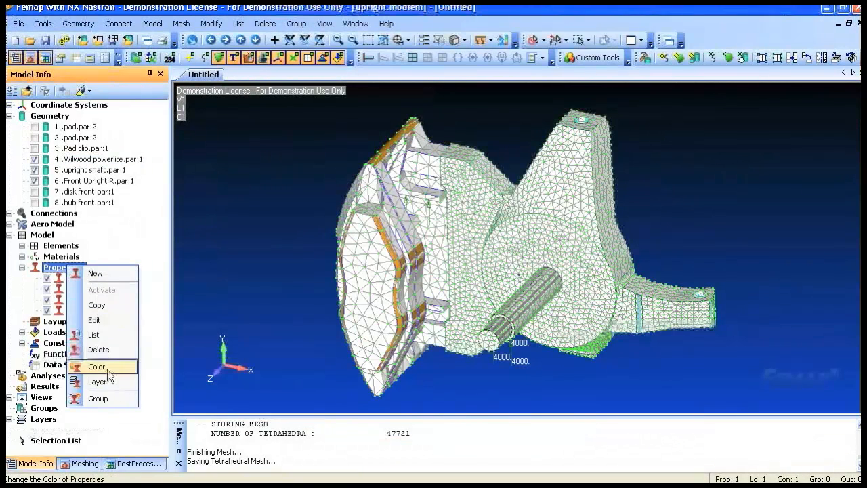
left_click(107, 370)
left_click(570, 321)
left_click(454, 306)
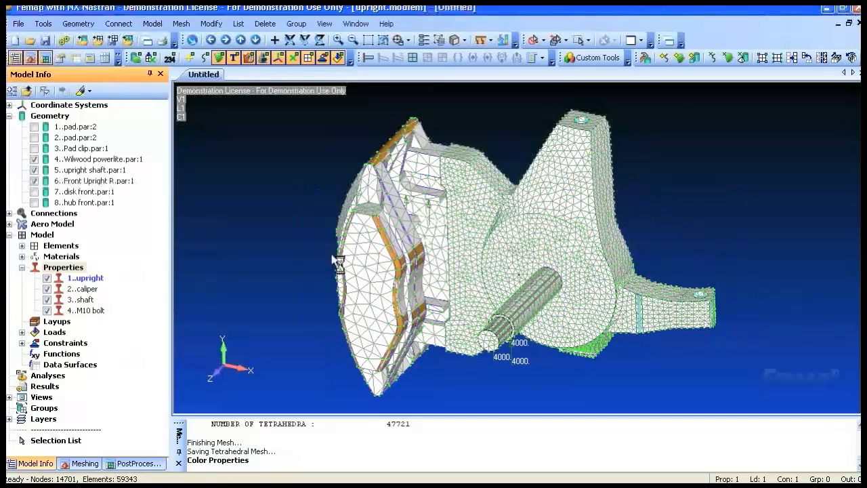
Switch the view's element coloring to property colors.
left_click(465, 41)
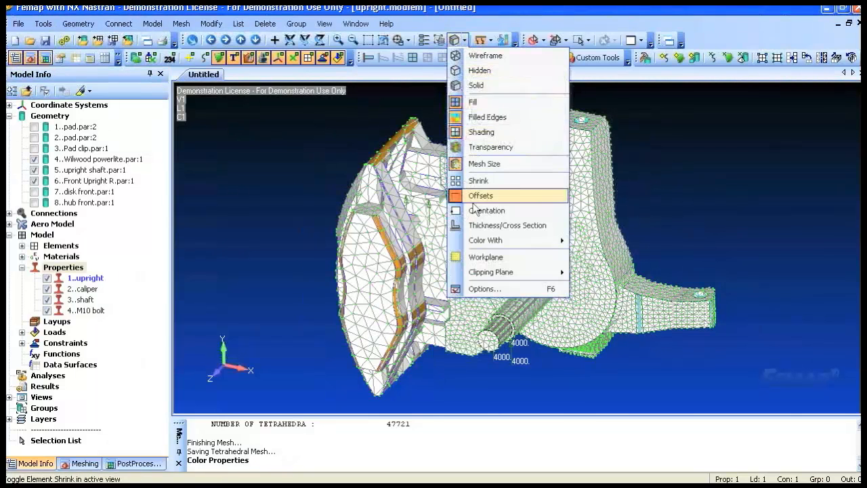
mouse_move(541, 239)
left_click(605, 258)
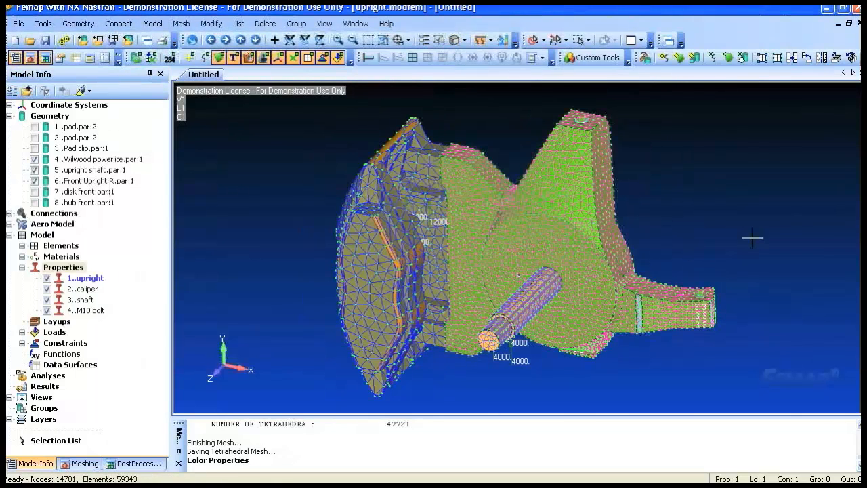
Hide the nodes and geometry surfaces and inspect the colored mesh from both sides of the assembly.
left_click(294, 58)
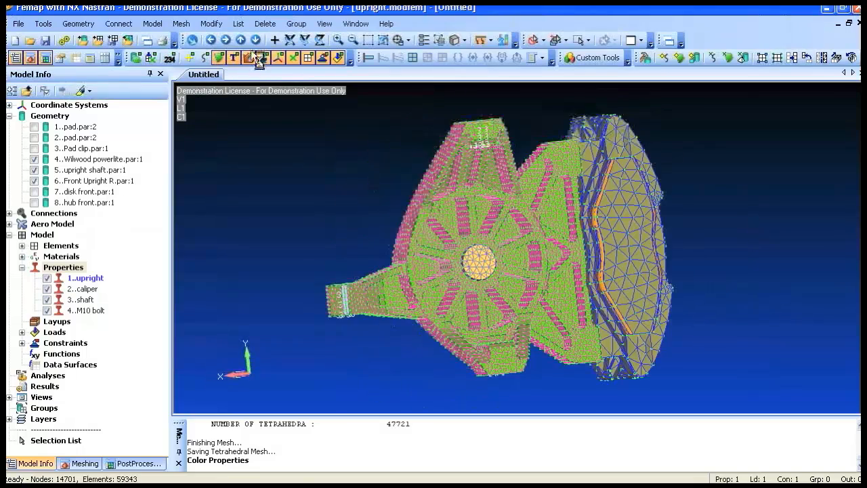
left_click(136, 57)
middle_click_drag(346, 201, 613, 273)
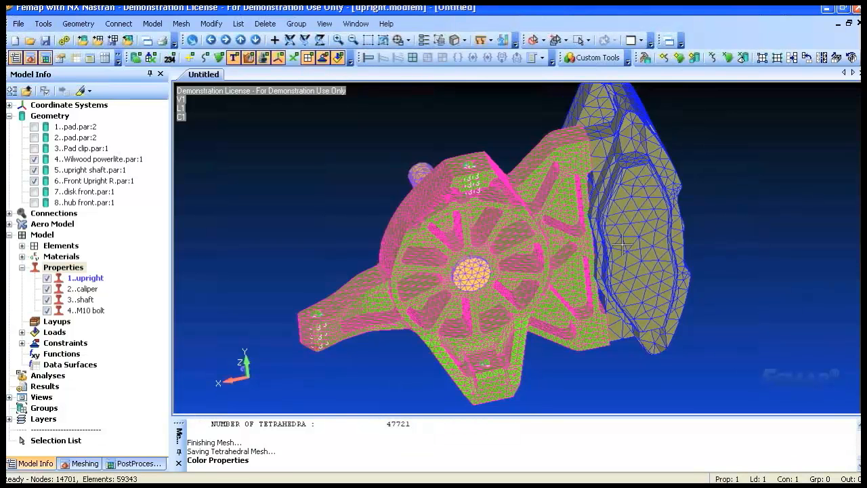
middle_click_drag(315, 217, 561, 190)
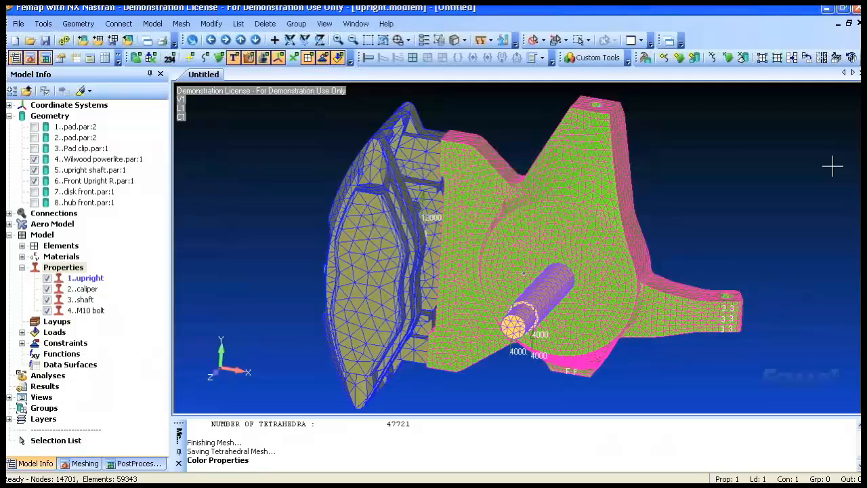
Collapse the model tree branch and hide all elements so only the loads and constraints are displayed.
left_click(10, 234)
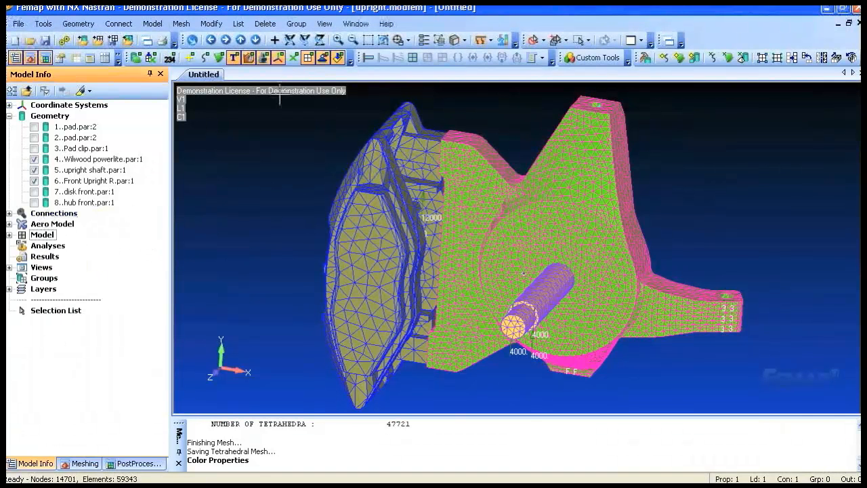
left_click(309, 57)
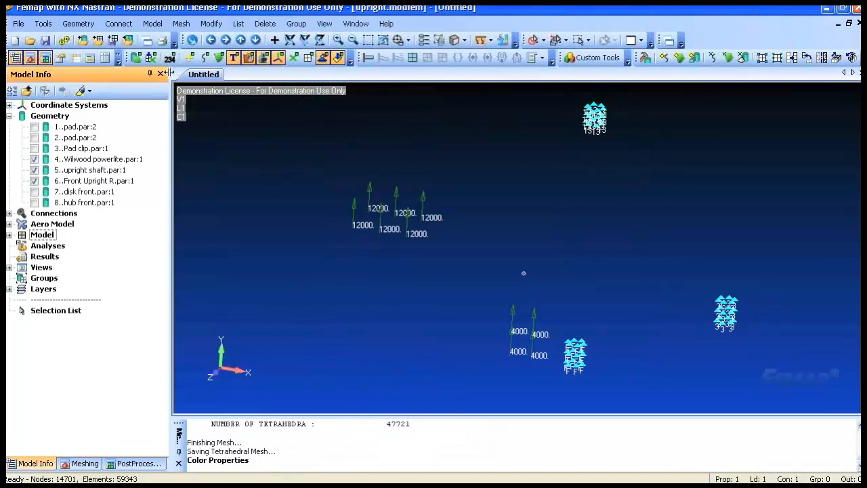
Show the geometry surfaces and automatically detect a contact connection between the caliper and upright solids, using face-face detection.
left_click(151, 58)
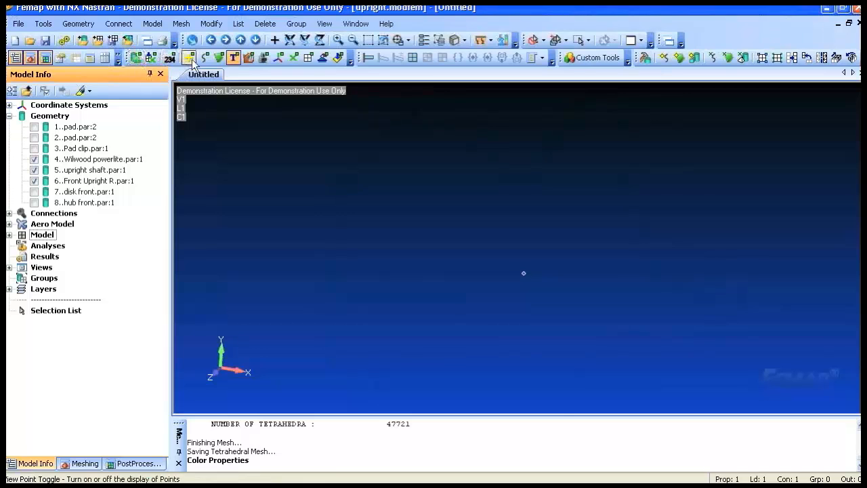
left_click(218, 57)
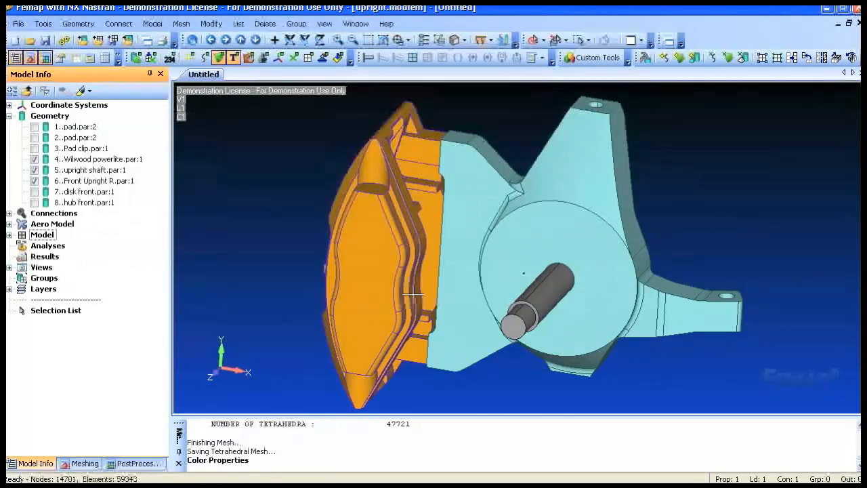
left_click(9, 213)
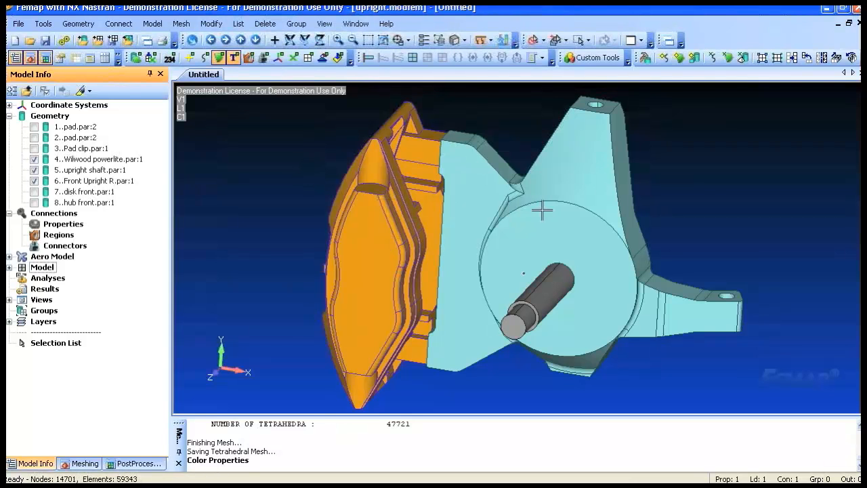
right_click(57, 213)
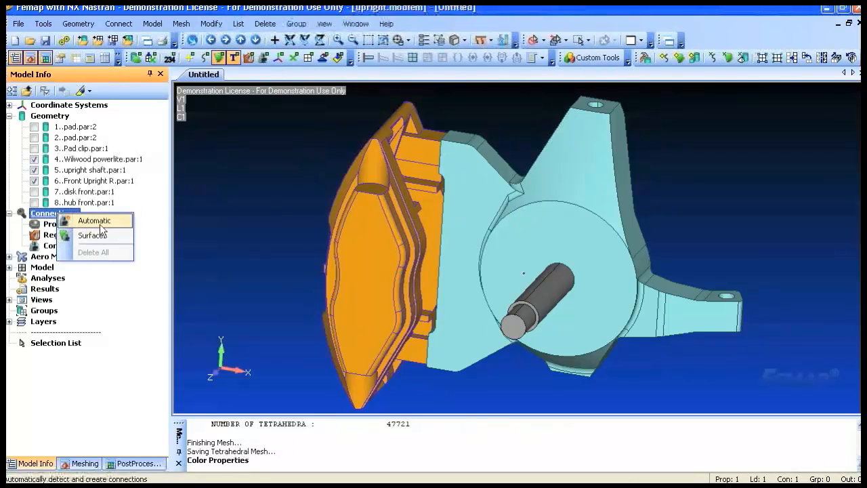
left_click(101, 222)
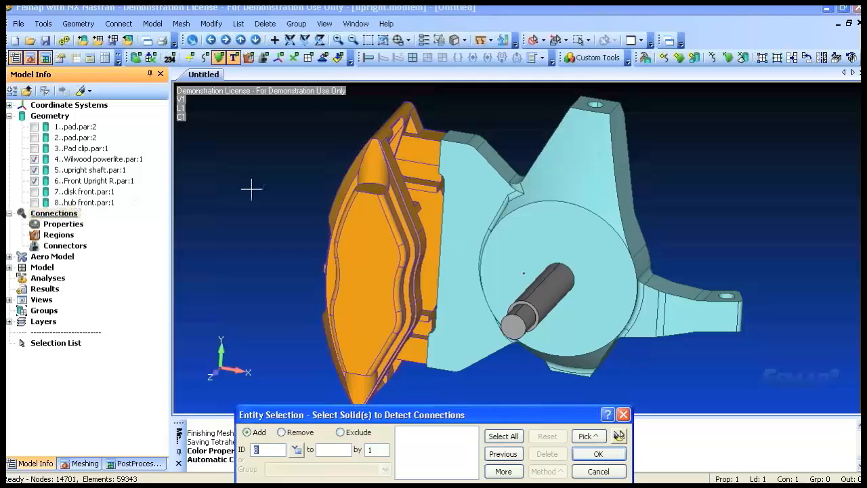
left_click(361, 213)
left_click(446, 189)
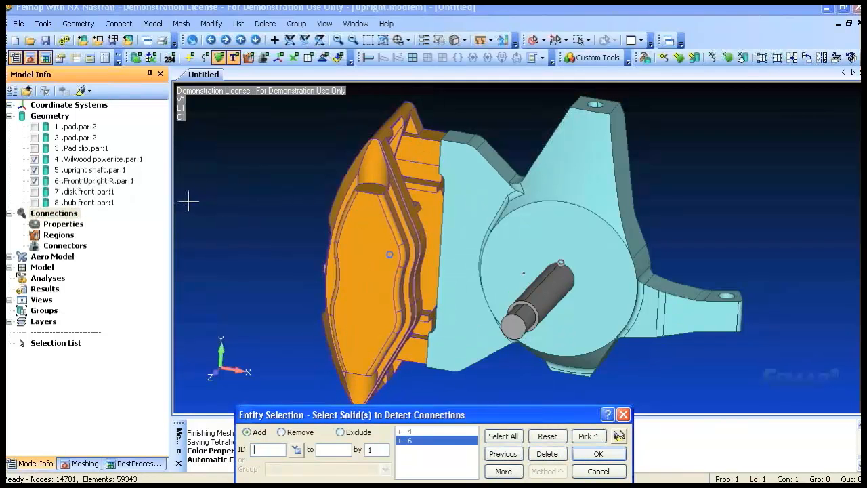
left_click(598, 453)
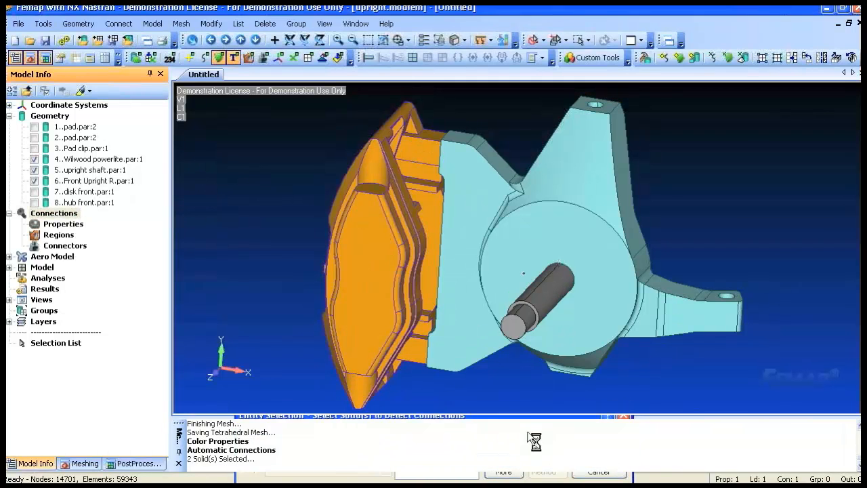
left_click(371, 416)
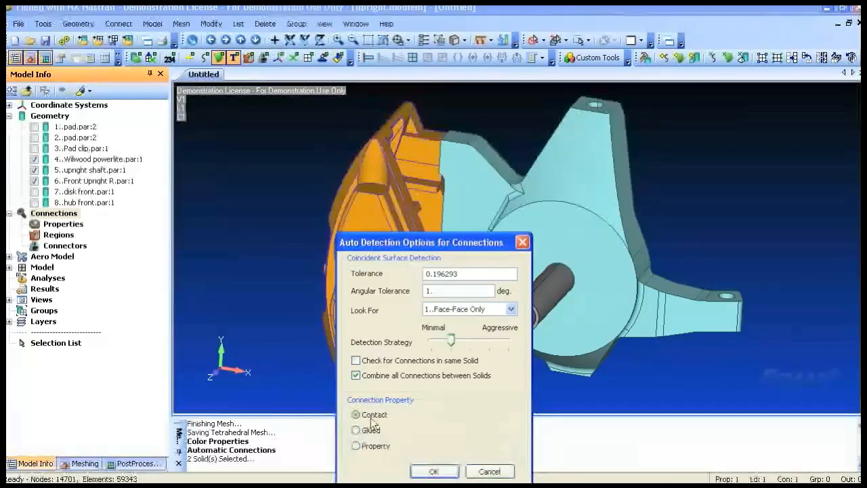
left_click(440, 472)
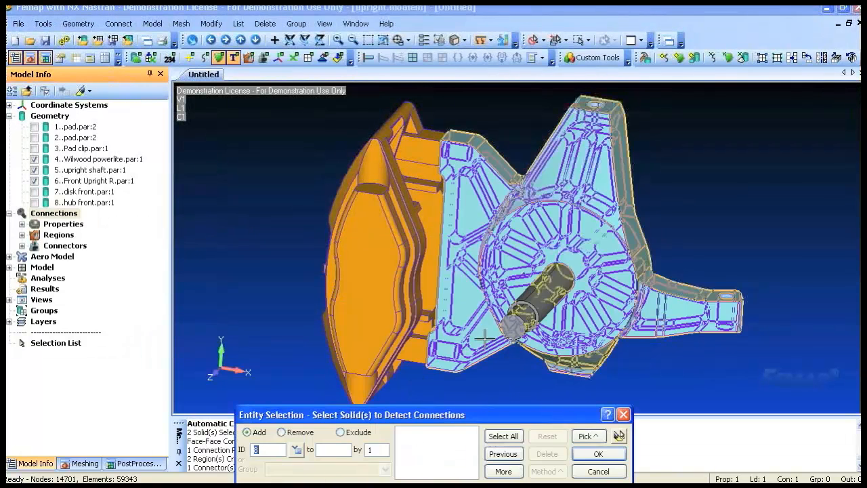
Automatically create a glued connection between the shaft and upright solids, and end the connection detection.
left_click(520, 315)
left_click(564, 245)
left_click(597, 454)
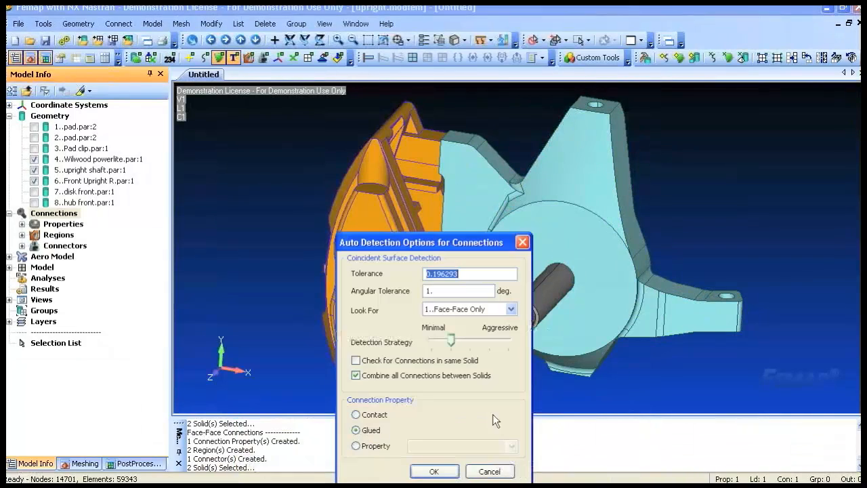
left_click(432, 472)
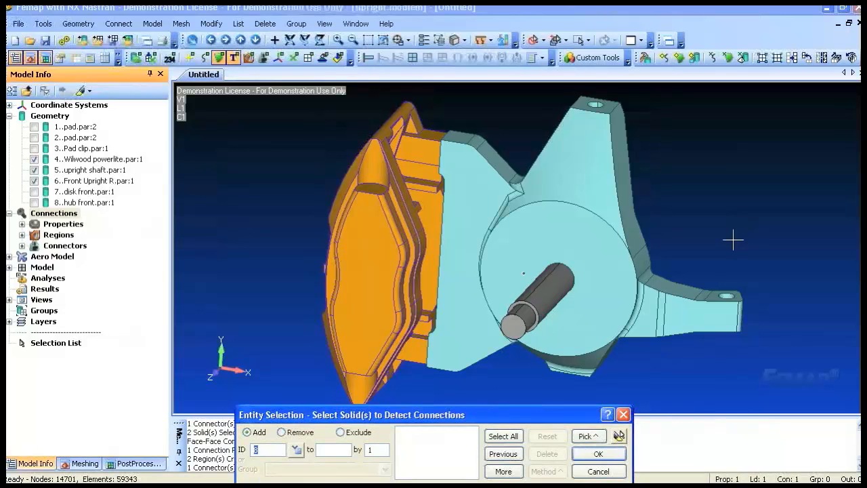
left_click(596, 470)
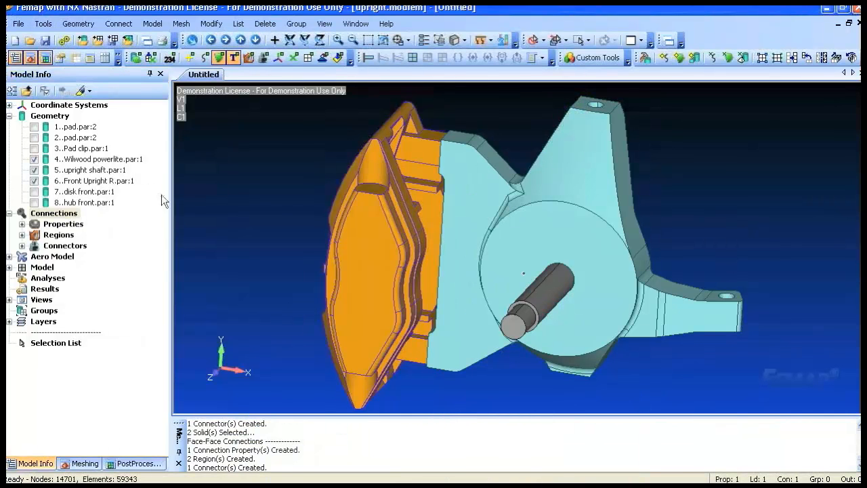
Set the friction of the contact connection property to 0.2.
left_click(22, 224)
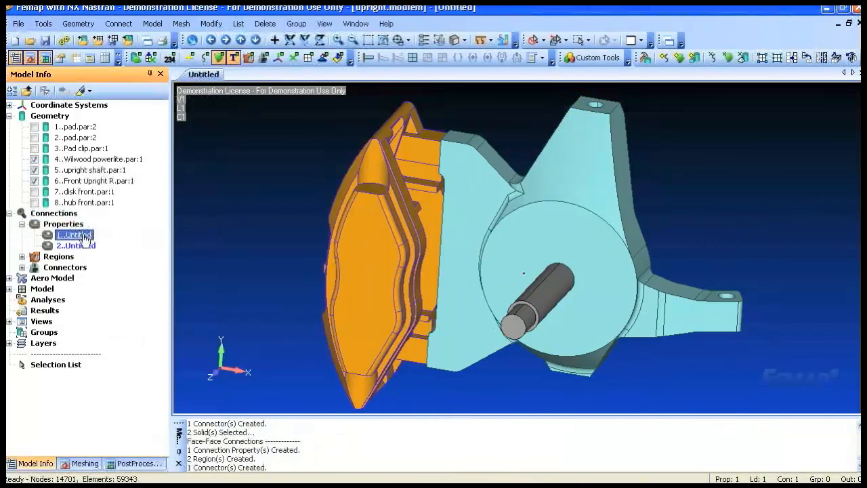
right_click(82, 235)
left_click(110, 289)
left_click(400, 136)
type("2")
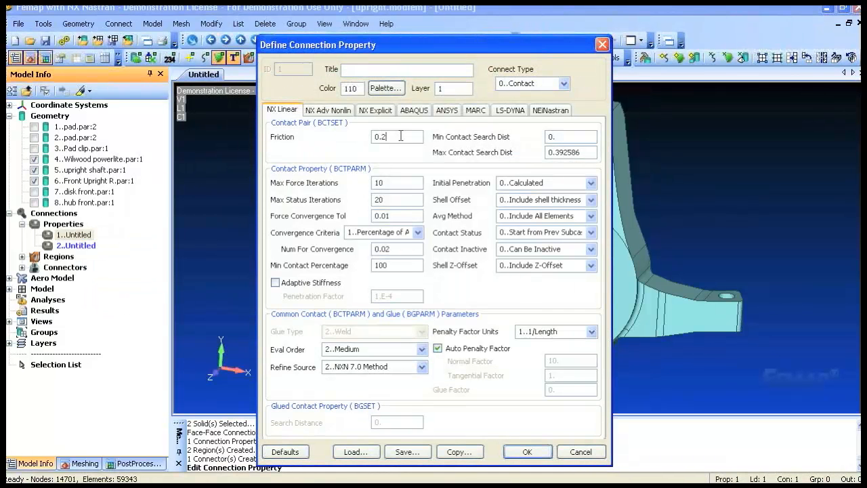
left_click_drag(400, 136, 357, 135)
left_click(530, 453)
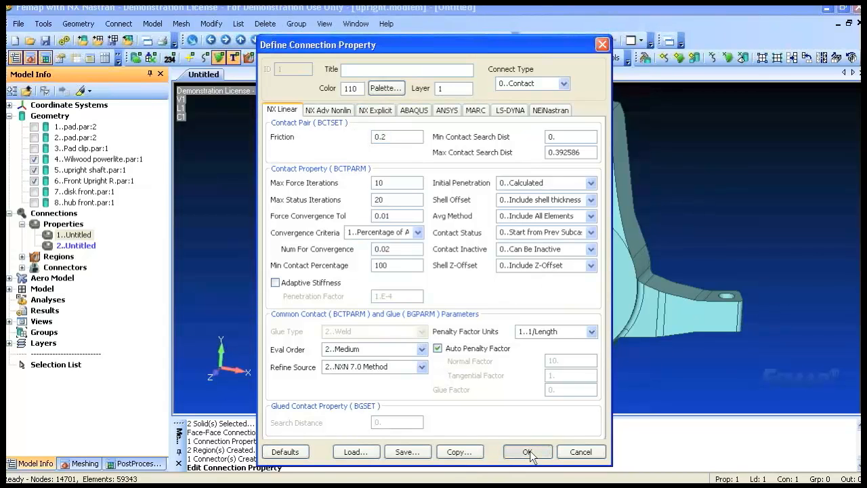
Hide the surfaces and points so only the geometry curves around the caliper mounting holes are displayed.
middle_click_drag(853, 264, 712, 277)
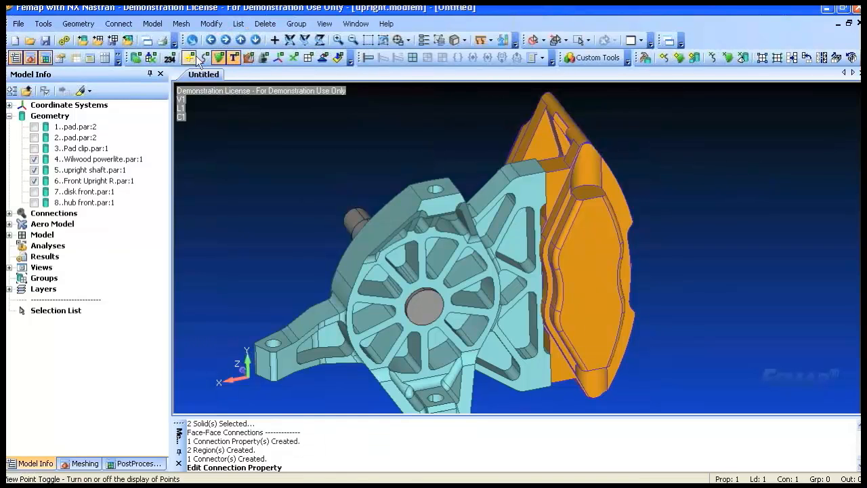
left_click(219, 58)
left_click(220, 58)
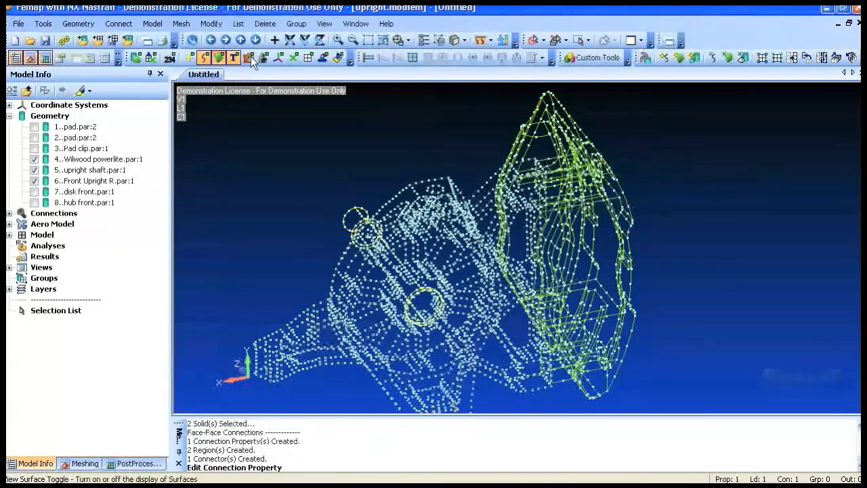
left_click(463, 40)
left_click(474, 69)
middle_click_drag(632, 230, 542, 235)
middle_click_drag(544, 165, 485, 265, "shift")
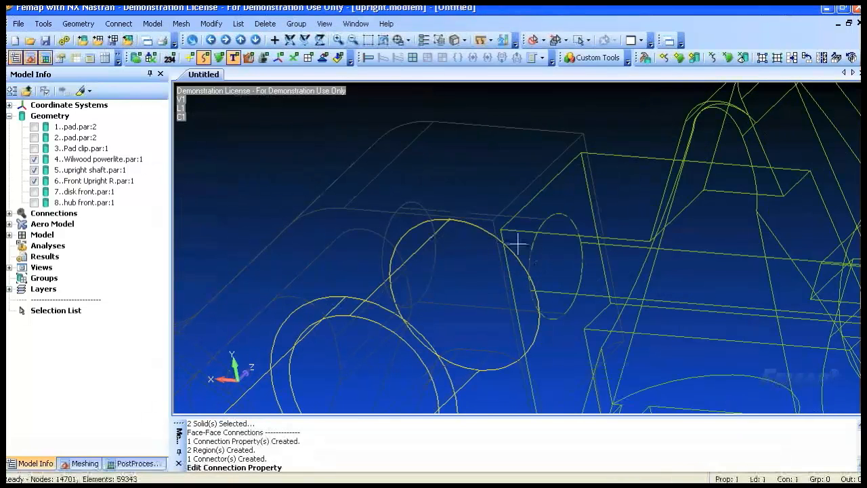
Hide the linear solid elements by type and turn the general element display back on.
left_click(10, 234)
left_click(22, 266)
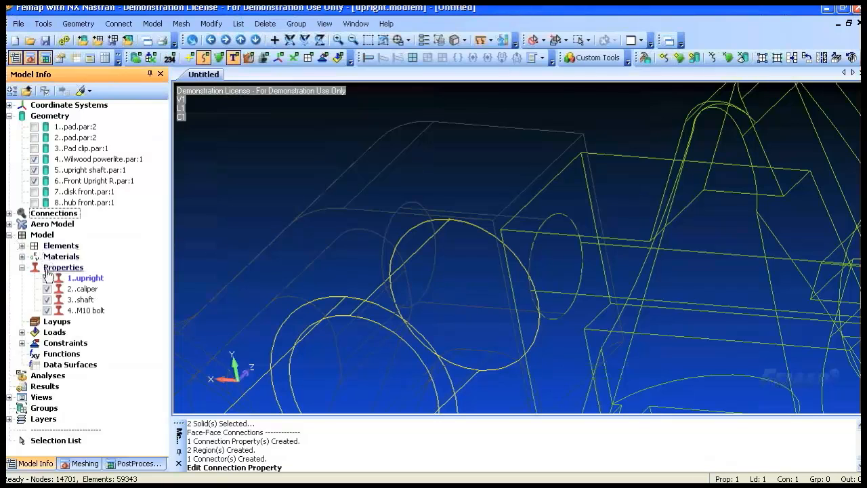
left_click(22, 246)
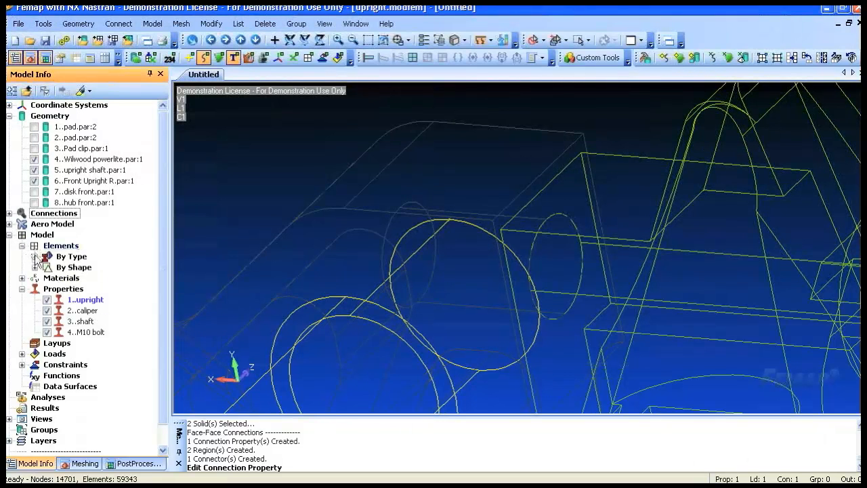
left_click(35, 256)
left_click(109, 268)
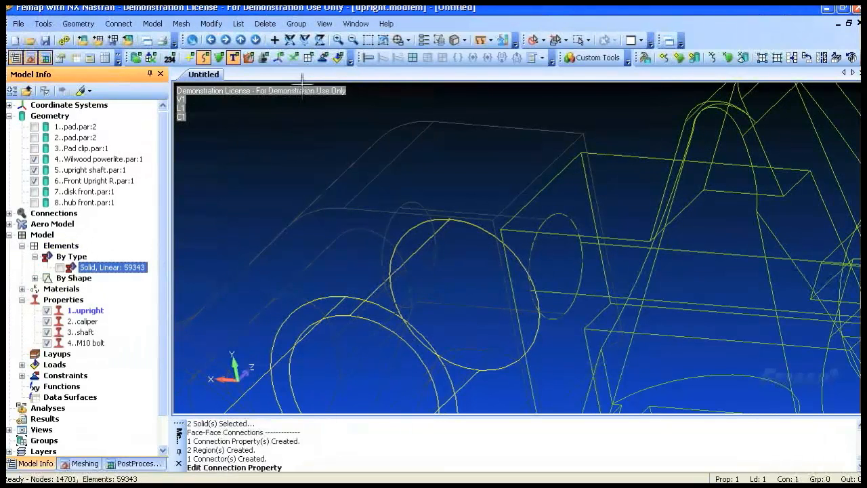
left_click(309, 56)
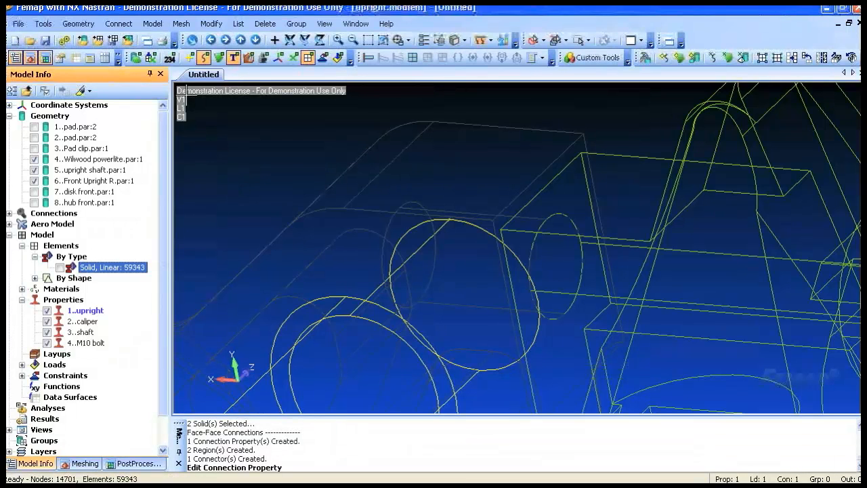
Start a rigid RBE2 element with its independent node as a new node at the center.
left_click(153, 23)
mouse_move(199, 128)
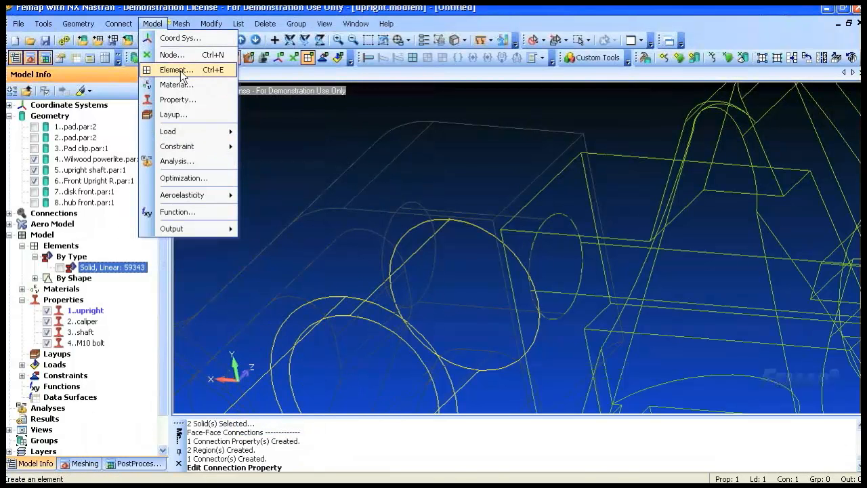
left_click(178, 70)
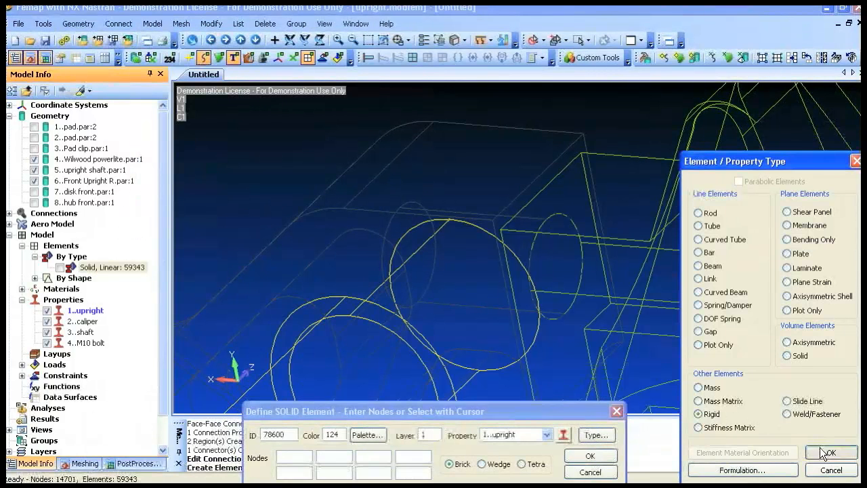
left_click(824, 451)
left_click(523, 374)
Create the rigid element using the nodes on both cylindrical surfaces of the upright's upper caliper bolt hole as dependent nodes.
left_click(328, 350)
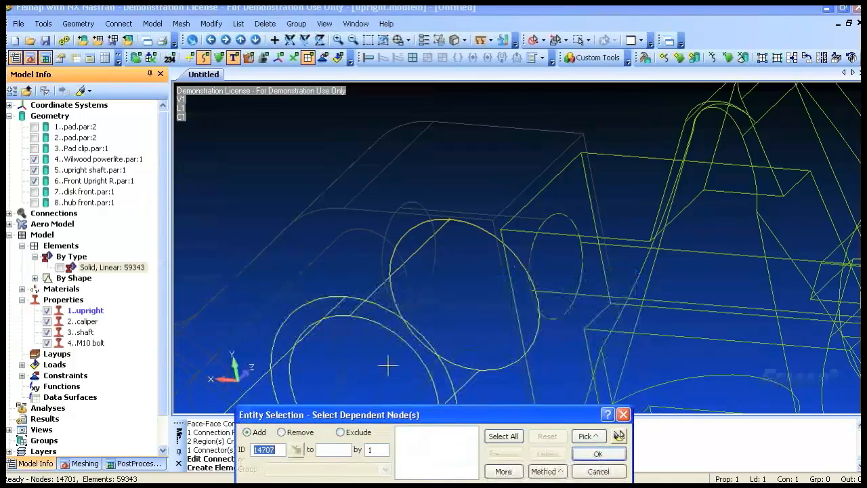
left_click(547, 472)
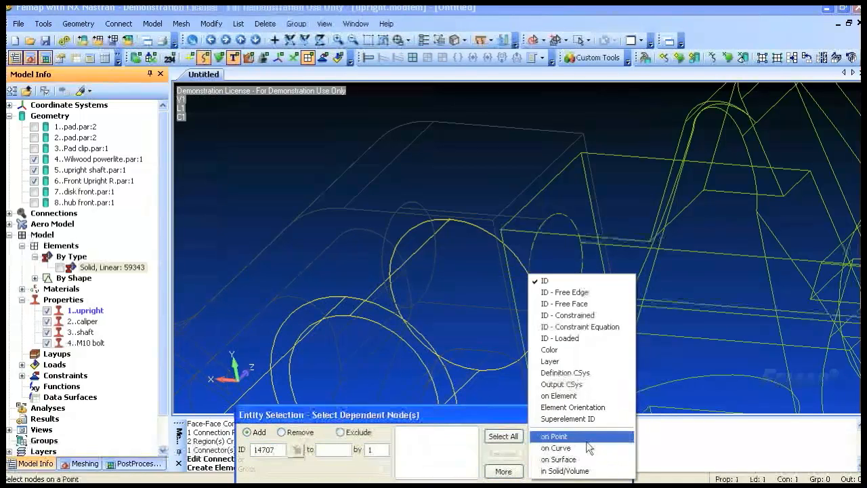
left_click(584, 459)
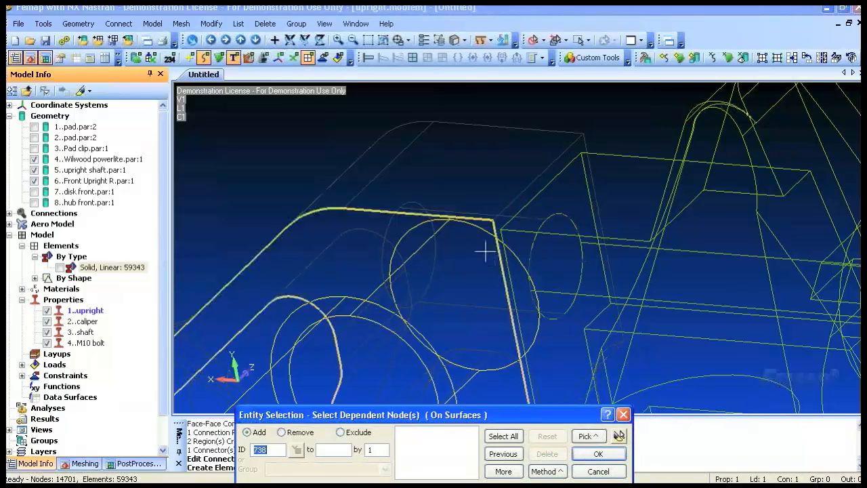
left_click(587, 436)
left_click(589, 163)
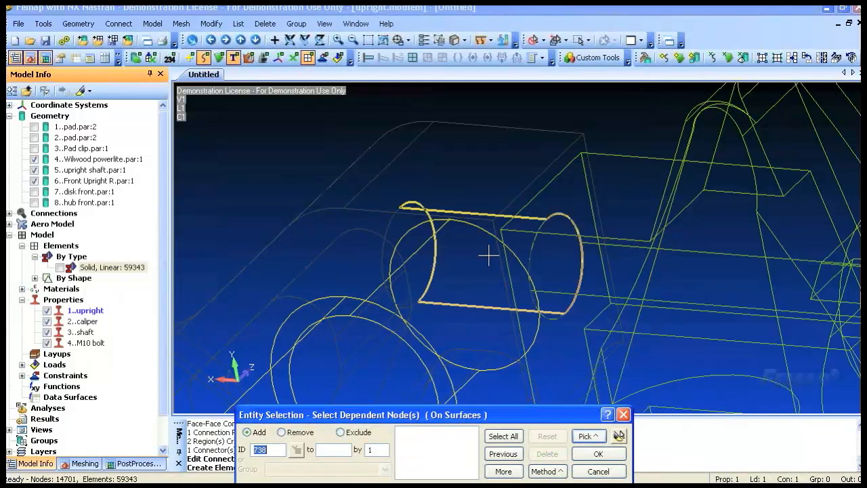
left_click(507, 236)
left_click(480, 269)
left_click(597, 458)
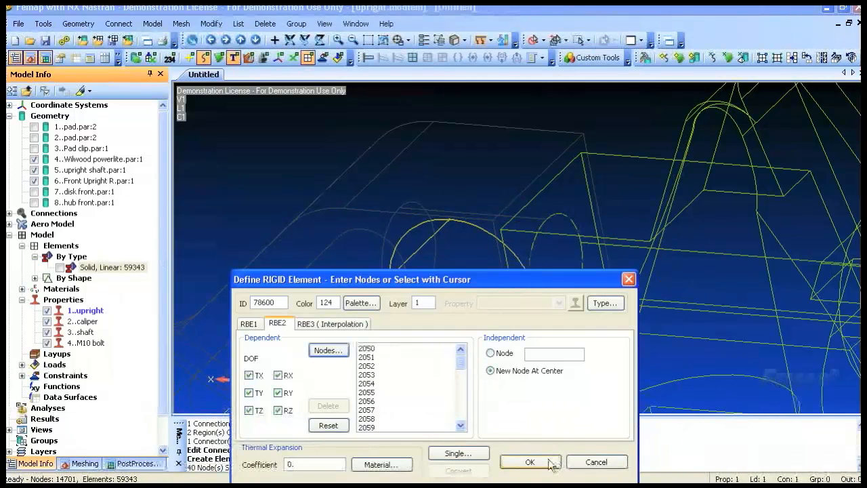
left_click(531, 461)
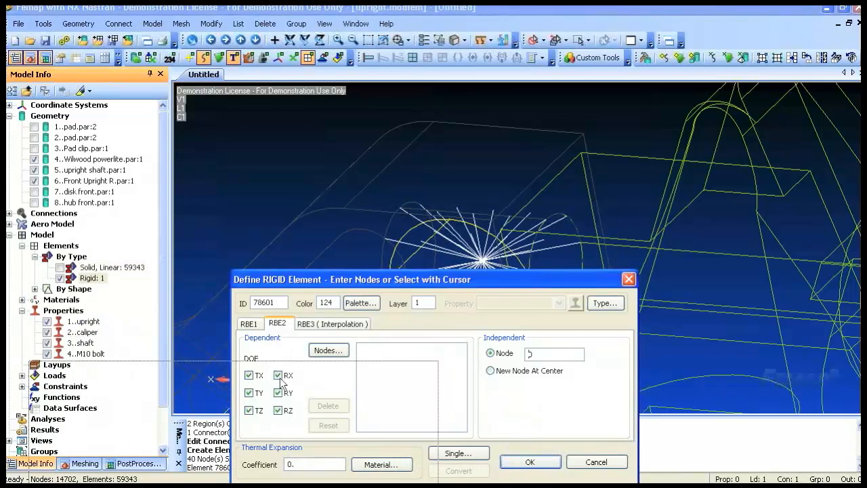
Create a second RBE2 element with a new center node, using the nodes on the caliper's upper bolt hole surface.
left_click_drag(404, 279, 183, 398)
left_click_drag(266, 399, 339, 217)
middle_click_drag(775, 251, 400, 123)
left_click(381, 399)
left_click(543, 470)
left_click(563, 459)
left_click(590, 191)
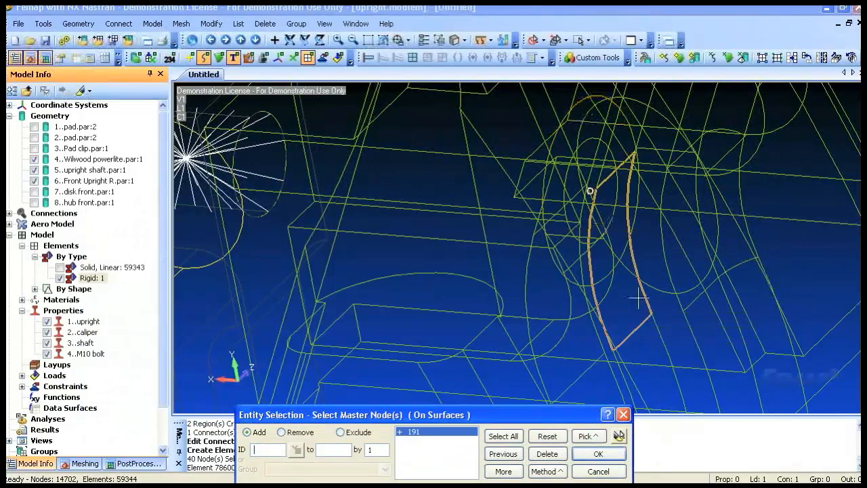
left_click(617, 460)
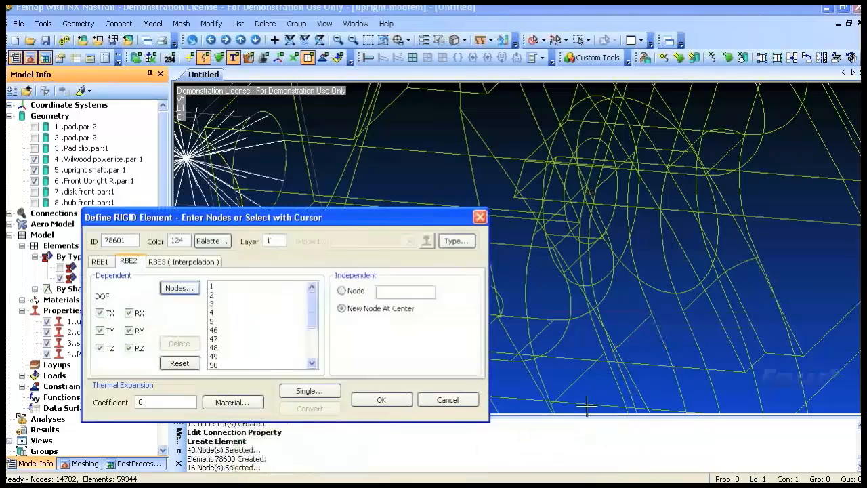
left_click(382, 399)
Create an RBE2 element with a new center node, using the nodes on both cylindrical surfaces of the upright's lower caliper bolt hole.
middle_click_drag(693, 354, 518, 169)
scroll(729, 124, "up", 2)
scroll(519, 169, "up", 1)
middle_click_drag(464, 131, 518, 269, "ctrl")
left_click(511, 373)
left_click(328, 350)
left_click(547, 470)
left_click(562, 459)
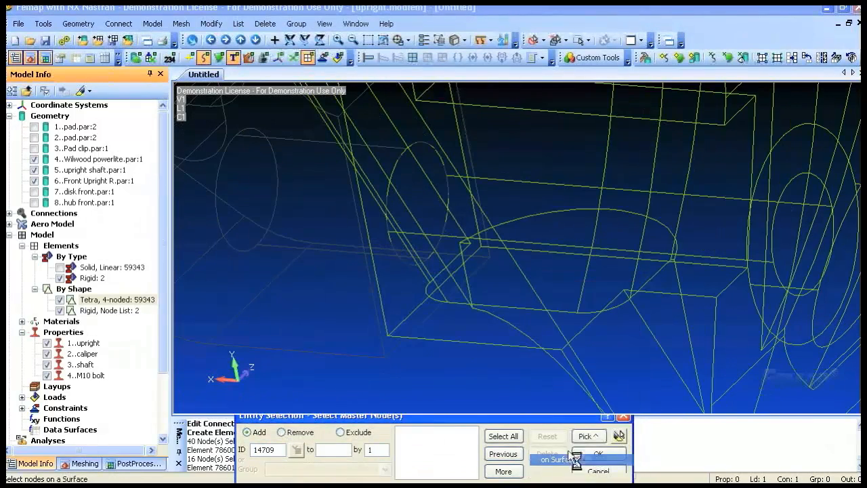
left_click(302, 224)
left_click(360, 168)
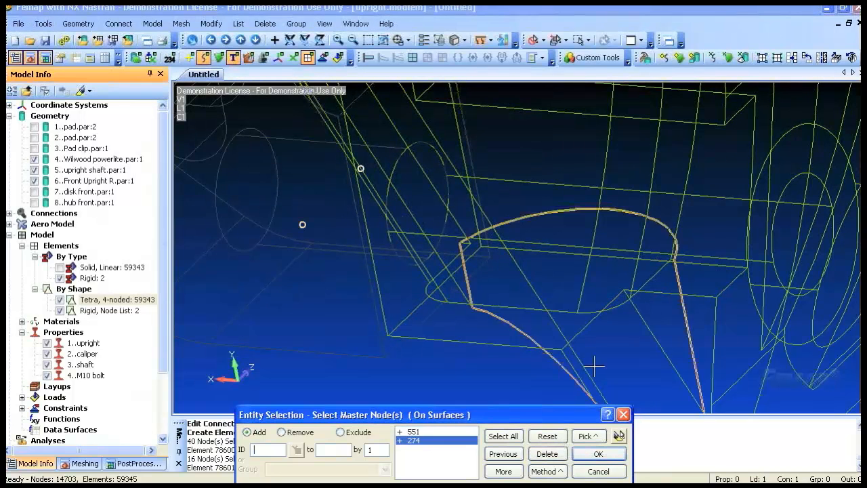
left_click(598, 453)
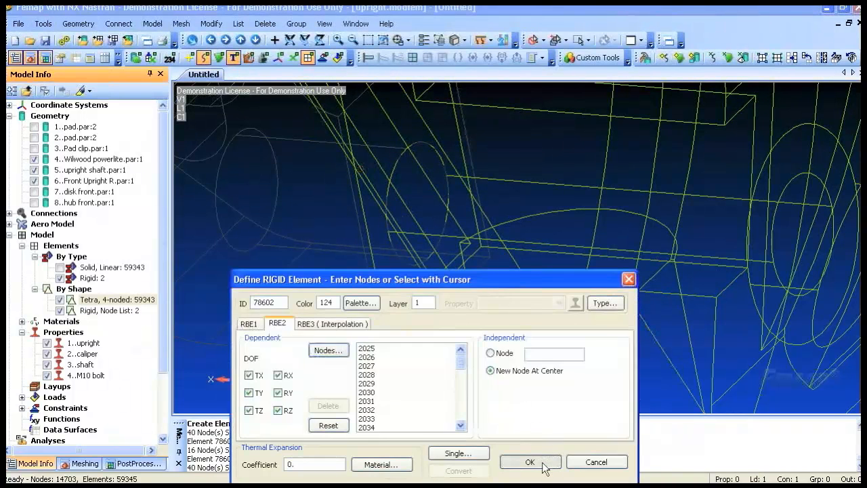
left_click(535, 462)
Create an RBE2 element with a new center node from the nodes on the caliper's lower bolt hole surface, and finish creating elements.
middle_click_drag(683, 197, 463, 185, "ctrl")
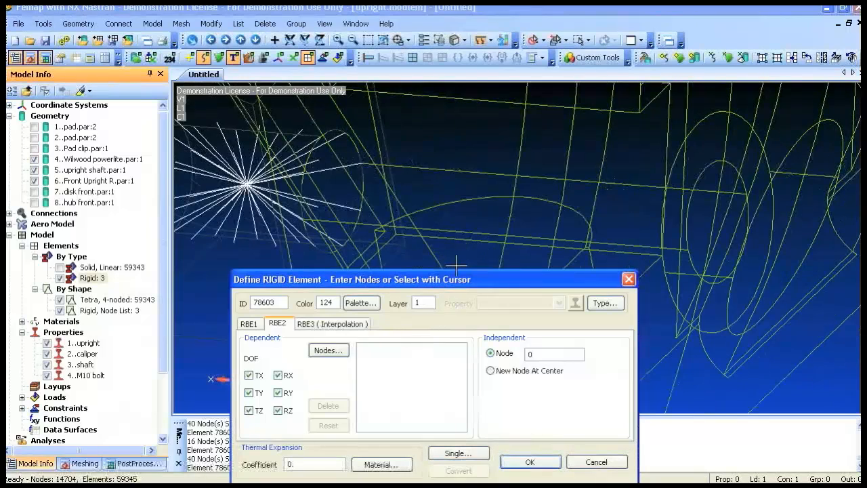
left_click(490, 370)
left_click(331, 350)
left_click(548, 470)
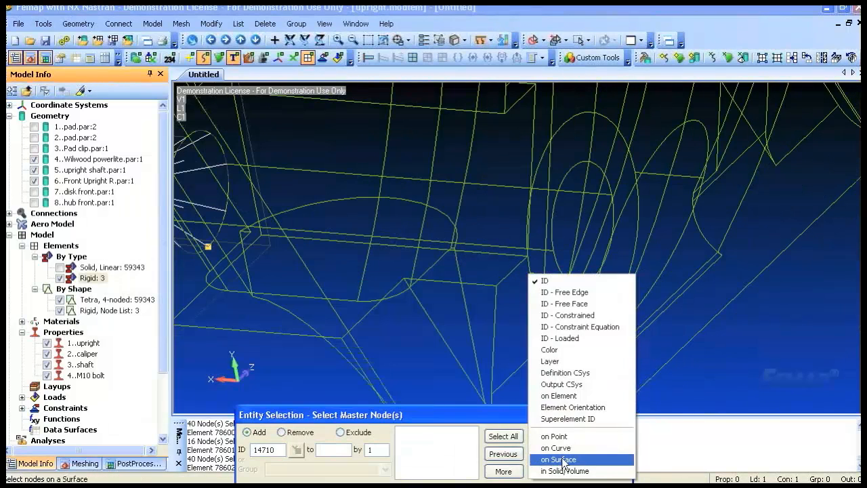
left_click(562, 459)
left_click(583, 216)
left_click(598, 454)
left_click(529, 461)
left_click(598, 461)
mouse_move(601, 267)
middle_mouse_down()
mouse_move(540, 160)
mouse_move(712, 304)
middle_mouse_up()
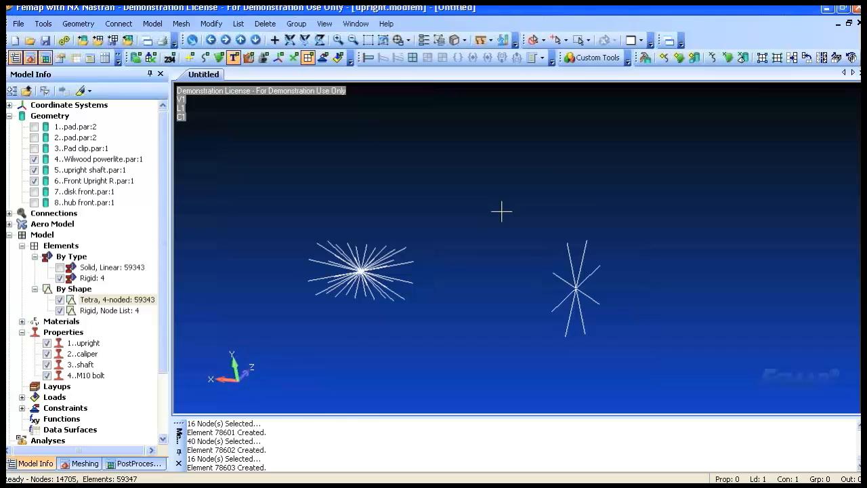
Display the nodes and mesh a 4-node line of elements with the M10 bolt property between the center nodes of the two lower rigid elements.
left_click(293, 56)
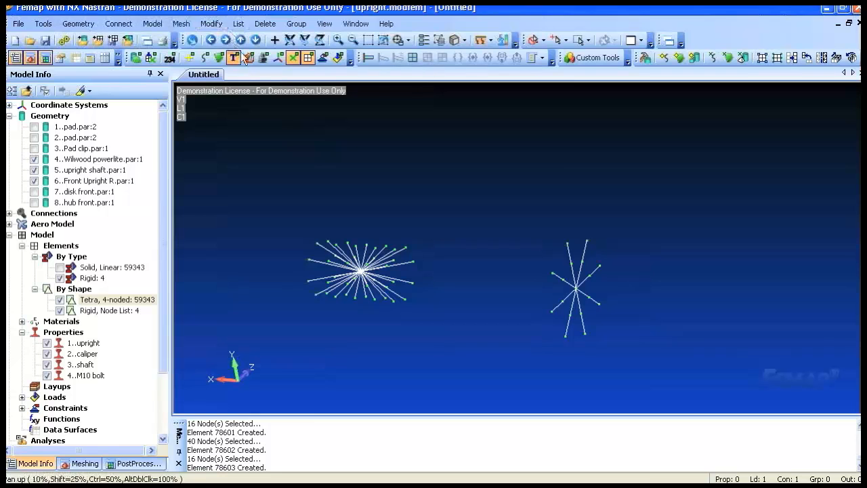
left_click(181, 24)
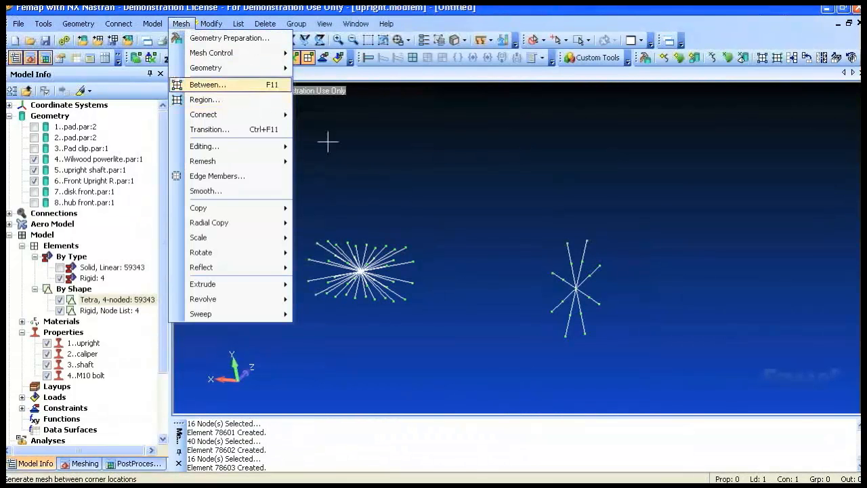
left_click(207, 84)
left_click(518, 357)
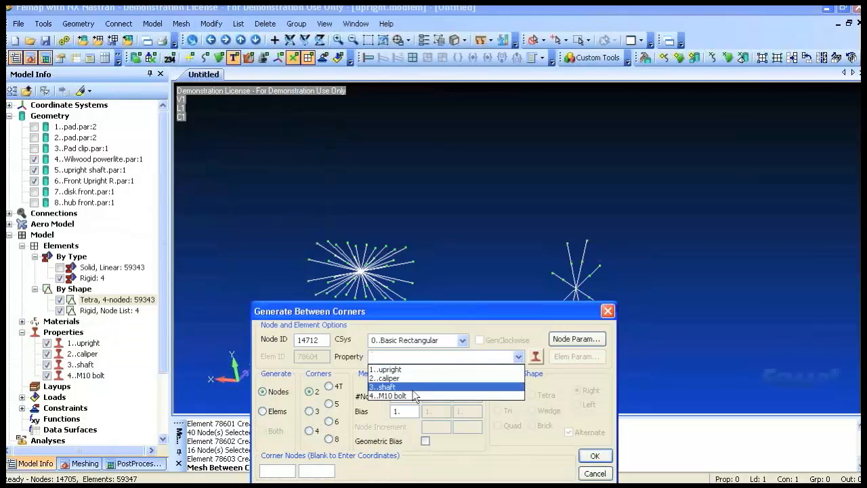
left_click(410, 395)
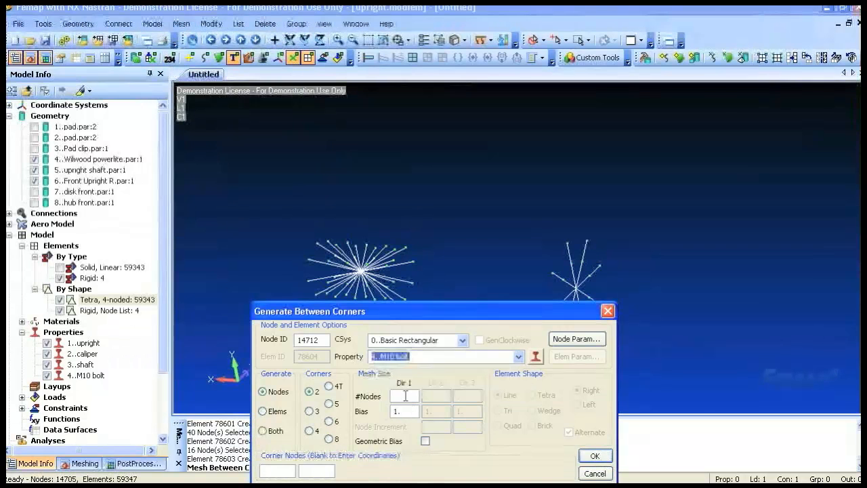
left_click(269, 430)
left_click(362, 271)
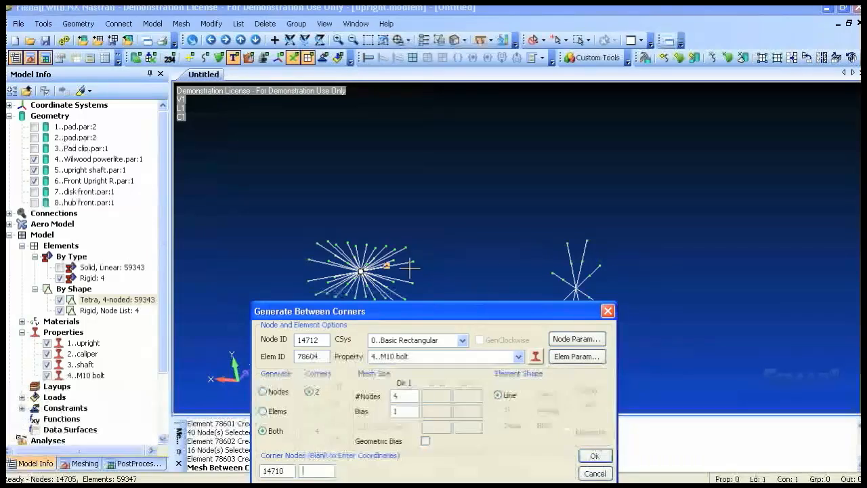
left_click(596, 456)
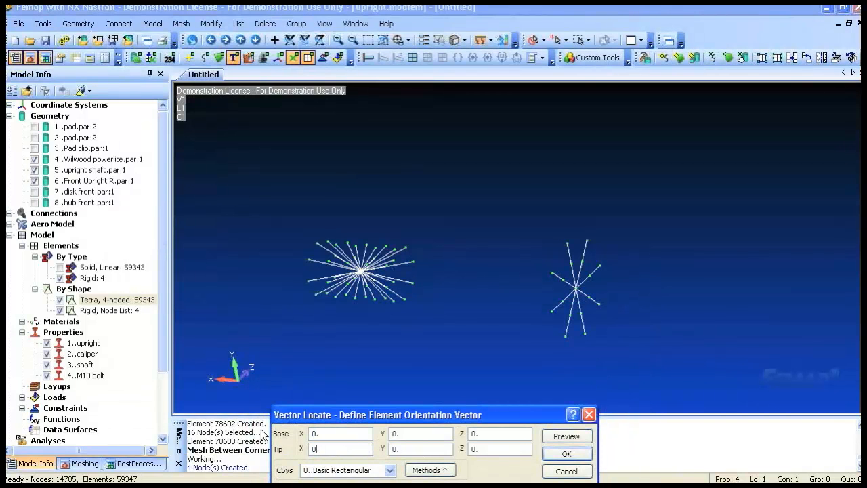
left_click(564, 453)
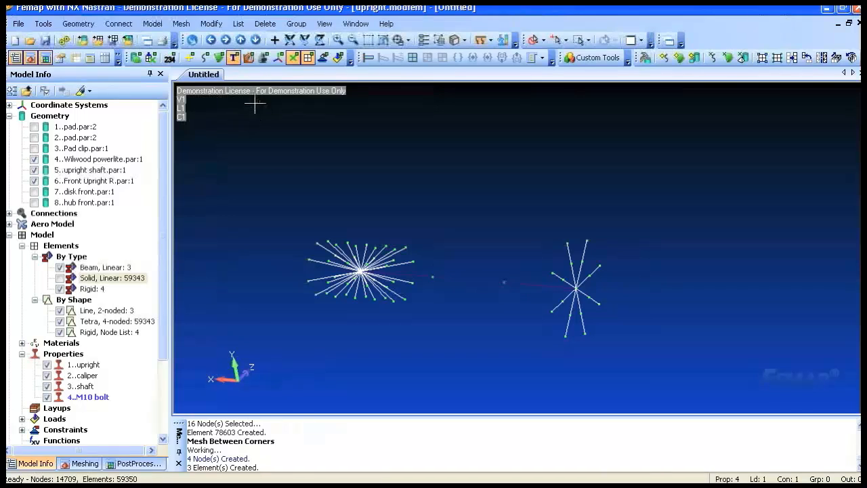
Start copying elements with the three beam elements of the lower bolt as the selection.
left_click(211, 23)
mouse_move(181, 23)
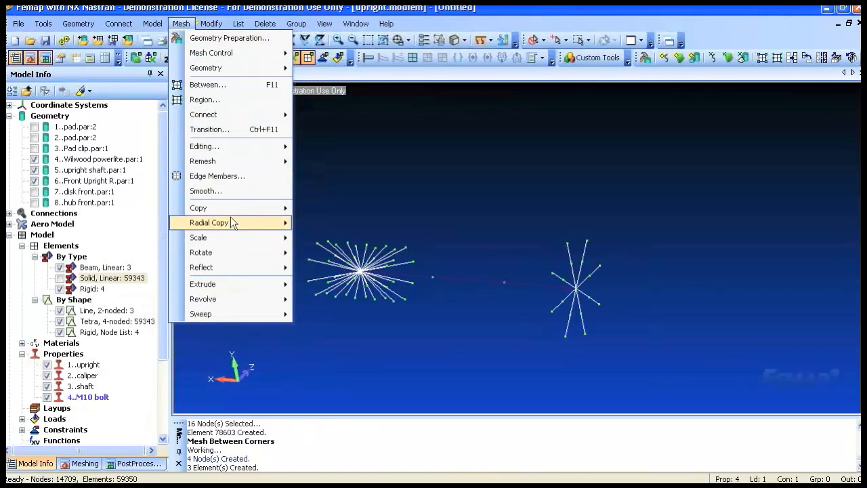
mouse_move(254, 207)
left_click(329, 223)
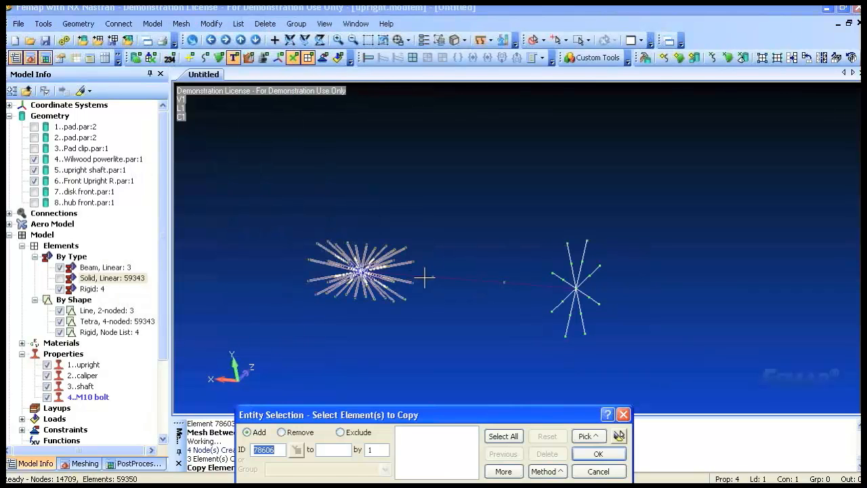
left_click(425, 277)
left_click(458, 273)
left_click(519, 276)
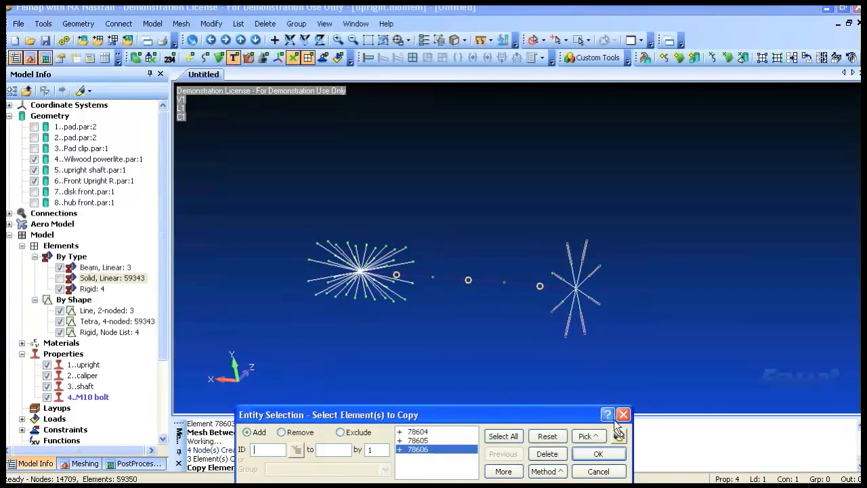
left_click(607, 459)
left_click(602, 454)
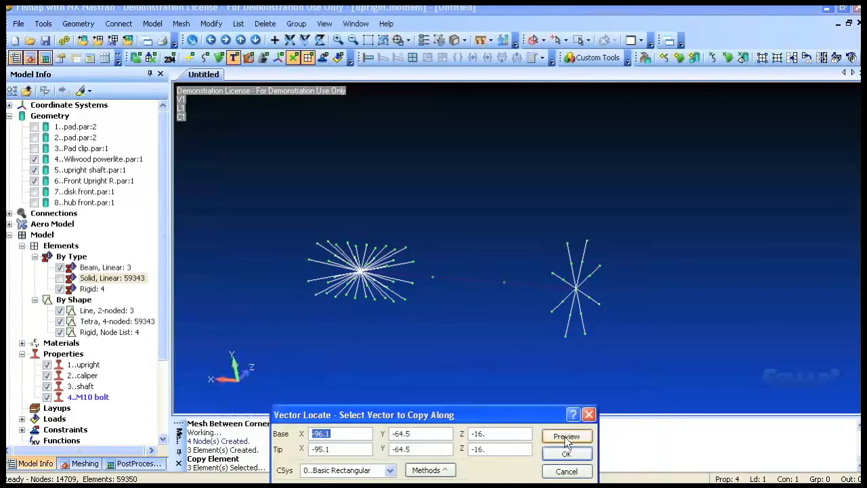
Copy the beams along a nodes vector from the caliper's lower rigid element center node to its upper one.
left_click(425, 470)
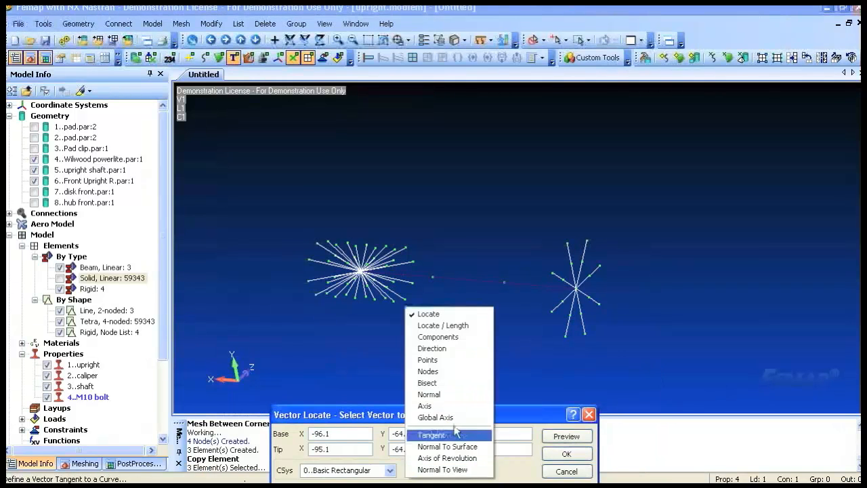
left_click(440, 376)
left_click(576, 289)
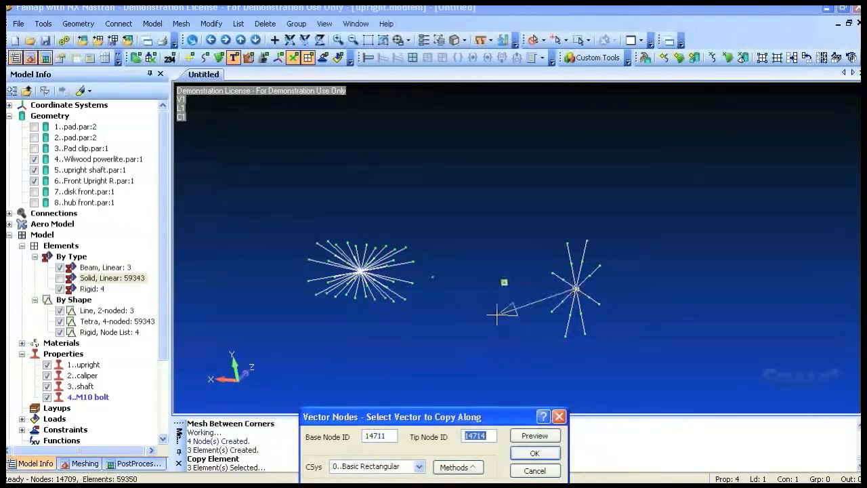
scroll(491, 163, "down", 4)
scroll(474, 240, "up", 4)
left_click(424, 258)
left_click(536, 453)
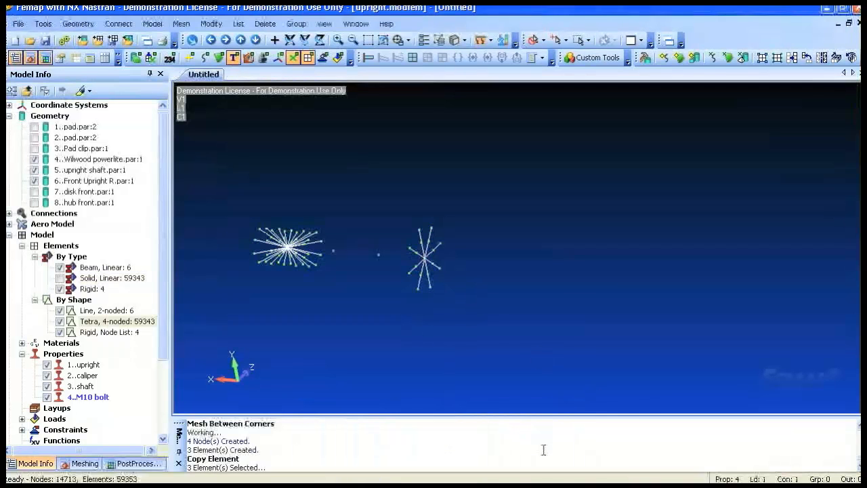
Check all displayed nodes of the rigid and beam elements for coincident nodes and merge them.
scroll(494, 326, "down", 3)
middle_click_drag(491, 278, 547, 173, "ctrl")
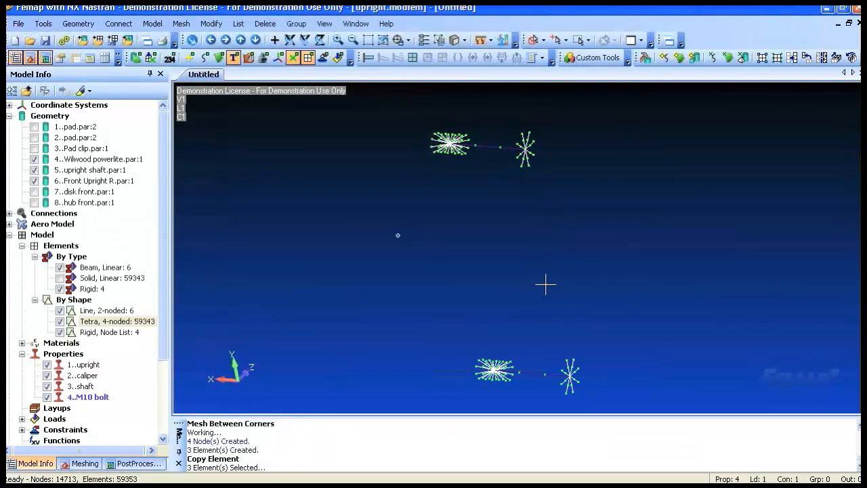
left_click(49, 25)
mouse_move(92, 362)
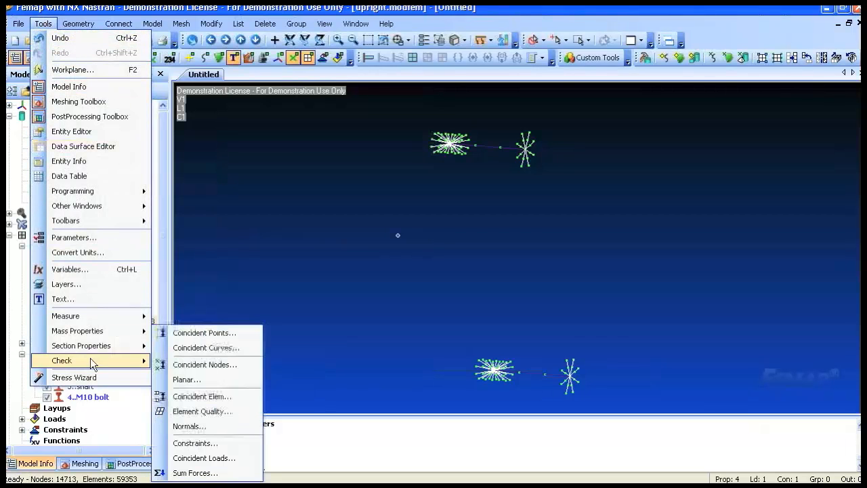
left_click(203, 364)
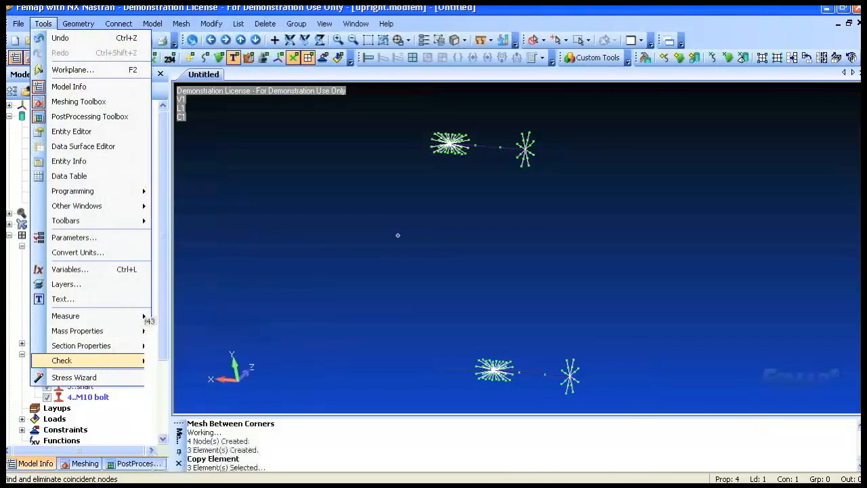
left_click_drag(604, 306, 639, 389)
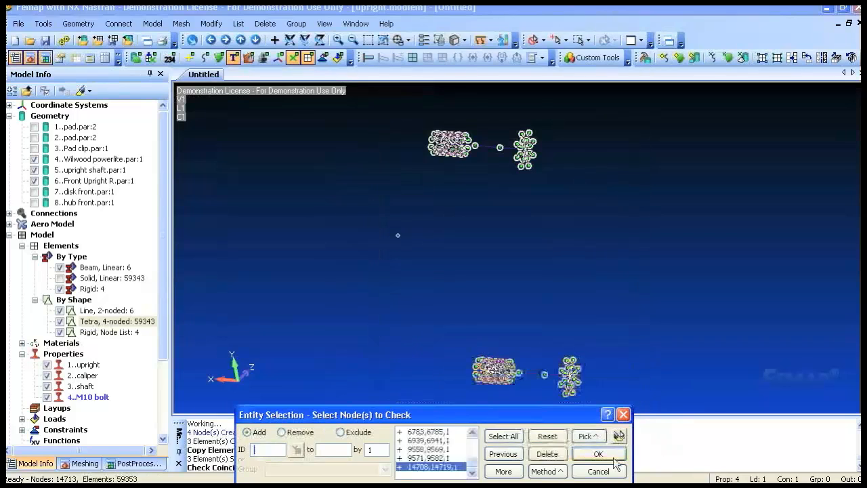
left_click(598, 453)
left_click(484, 297)
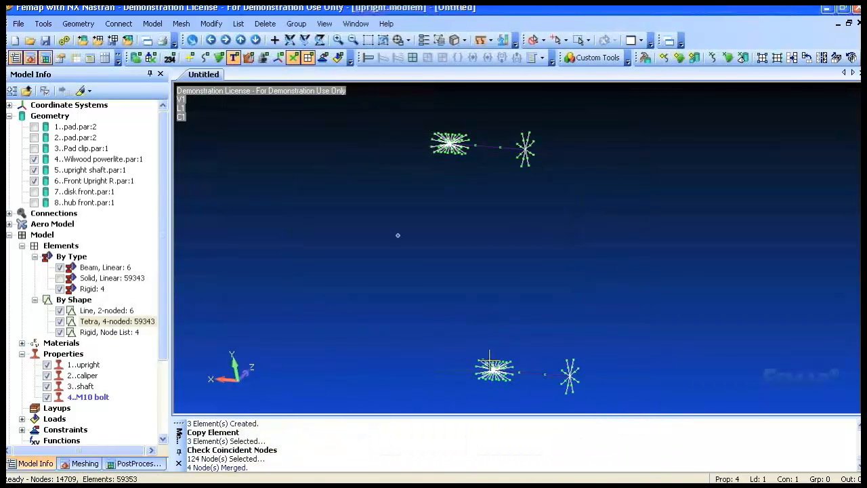
Show the linear solid elements to examine the complete meshed assembly, and hide them again.
left_click(60, 277)
middle_click_drag(654, 224, 304, 269)
scroll(591, 240, "up", 2)
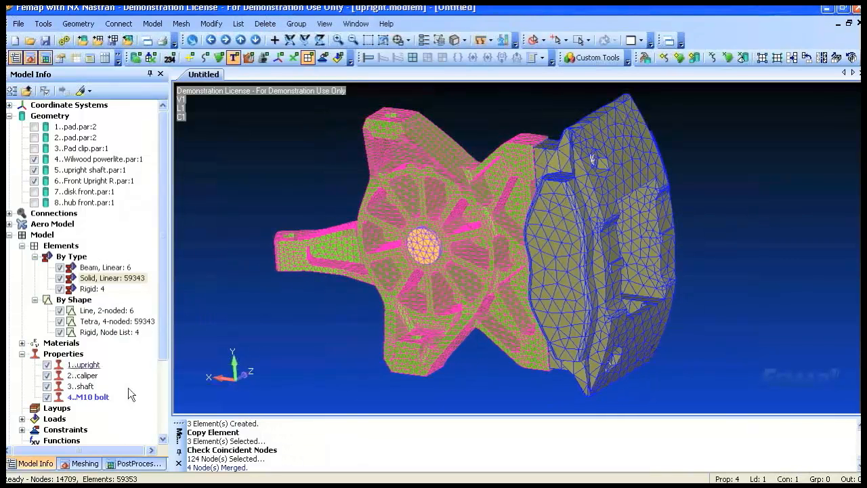
left_click(22, 245)
left_click(23, 266)
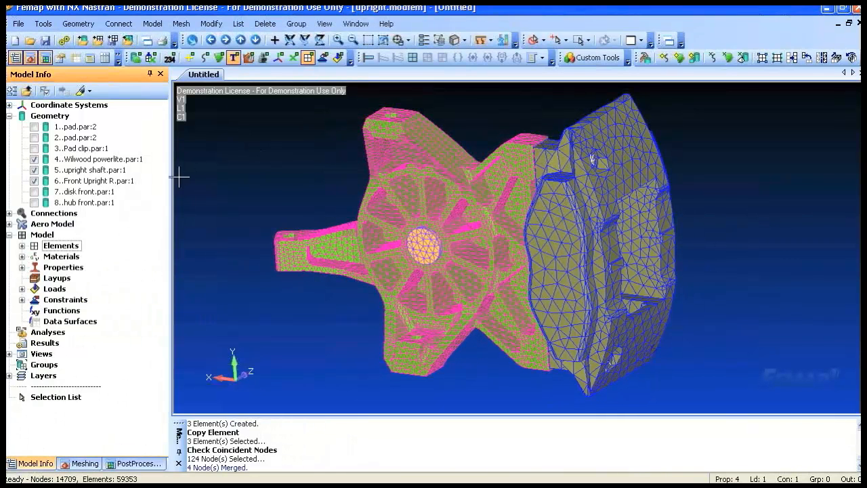
left_click(23, 245)
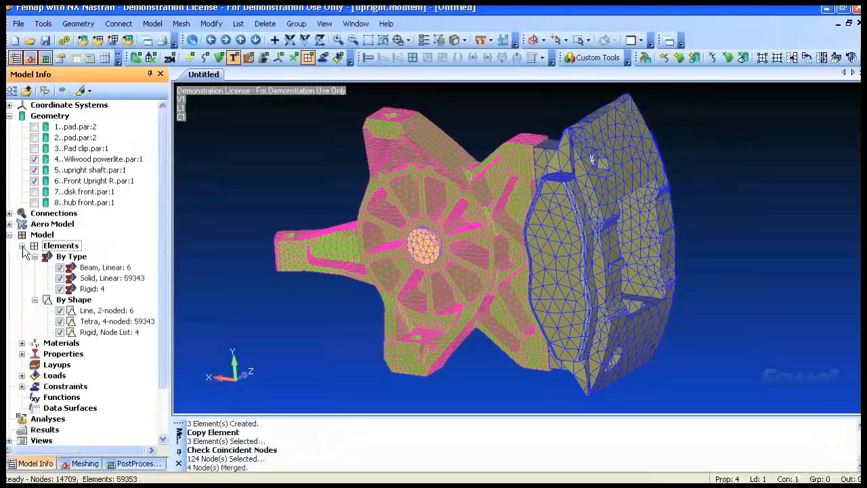
left_click(60, 277)
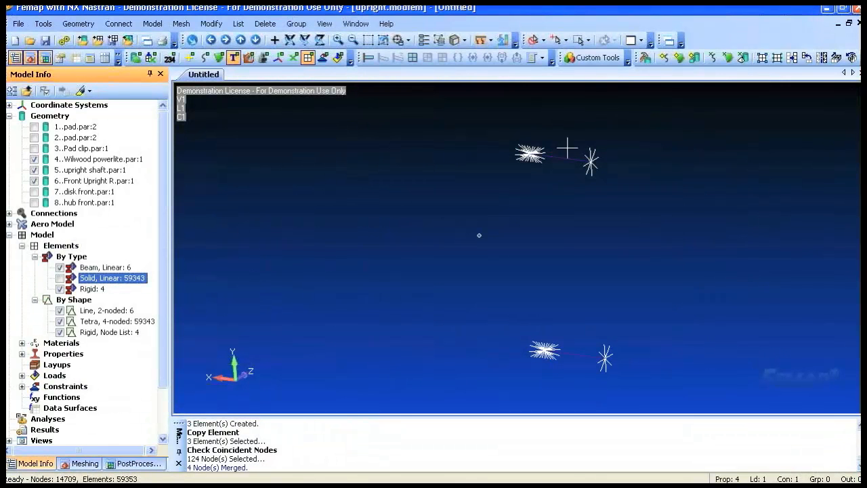
Create a 25000 bolt preload on the middle beam element of each bolt in the brake + bump load set, and display the loads.
left_click(21, 375)
left_click(35, 386)
right_click(122, 385)
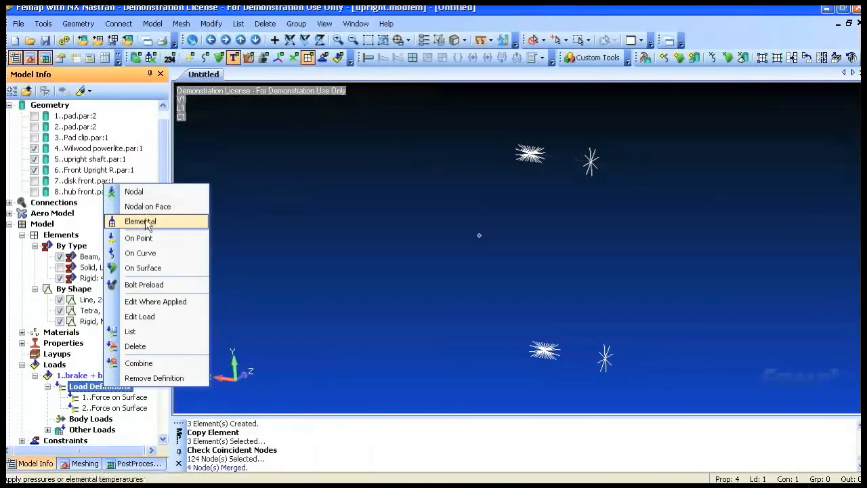
left_click(150, 287)
type("25")
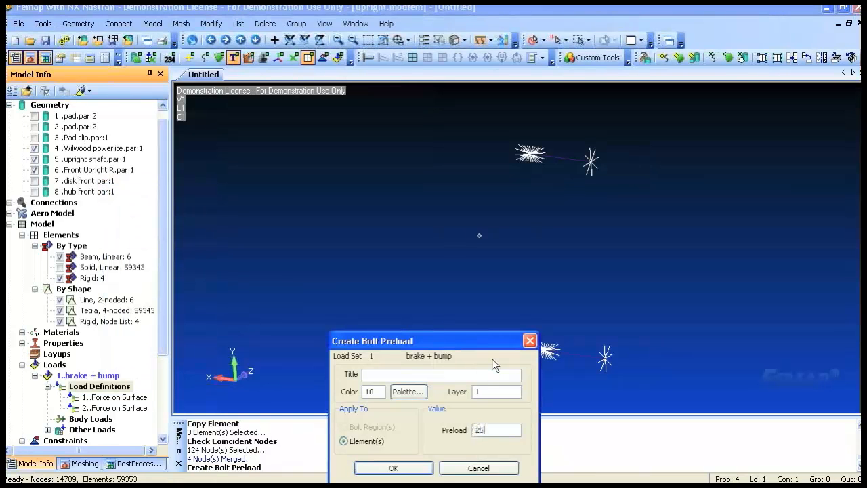
type("000")
left_click(394, 467)
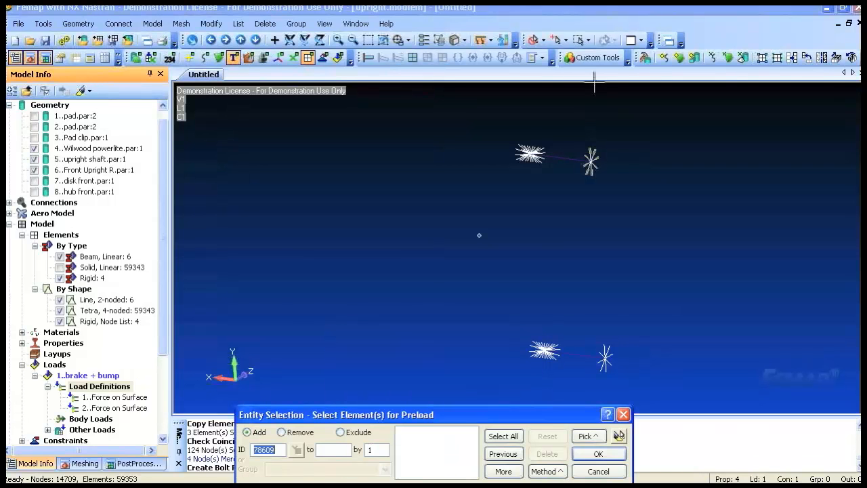
left_click(559, 158)
left_click(574, 354)
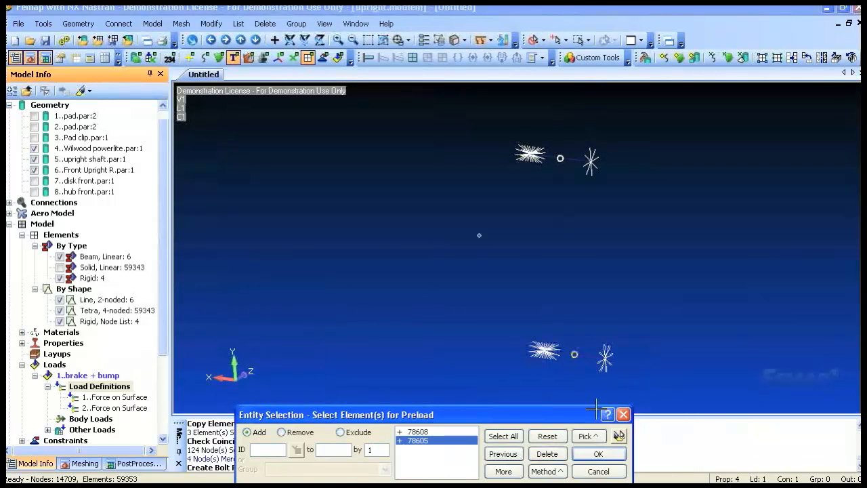
left_click(599, 453)
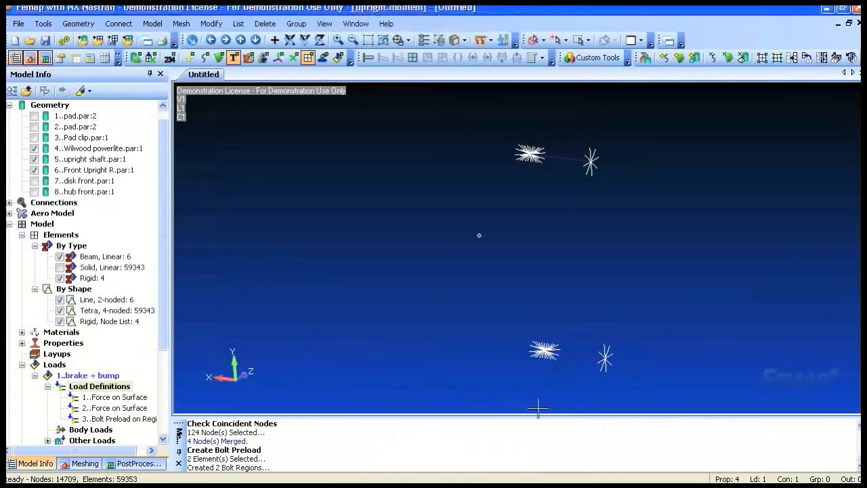
left_click(338, 57)
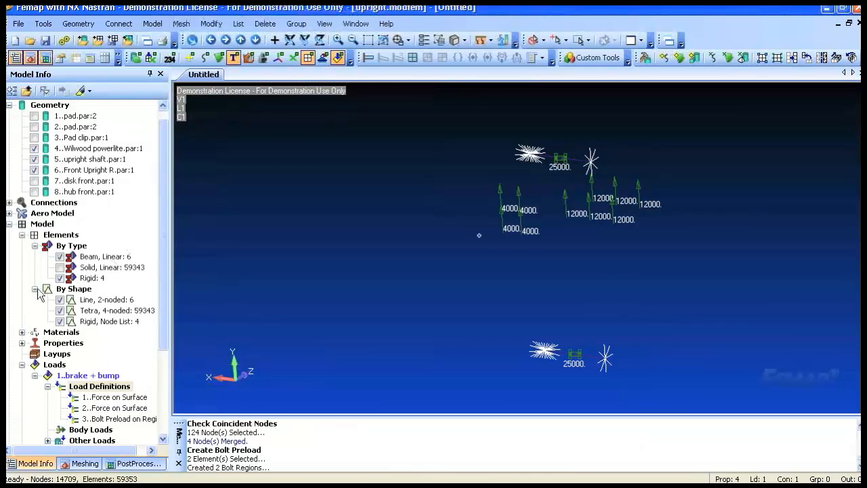
Show the linear solid elements, hide the load symbols, and collapse the Elements and brake + bump branches.
left_click(59, 267)
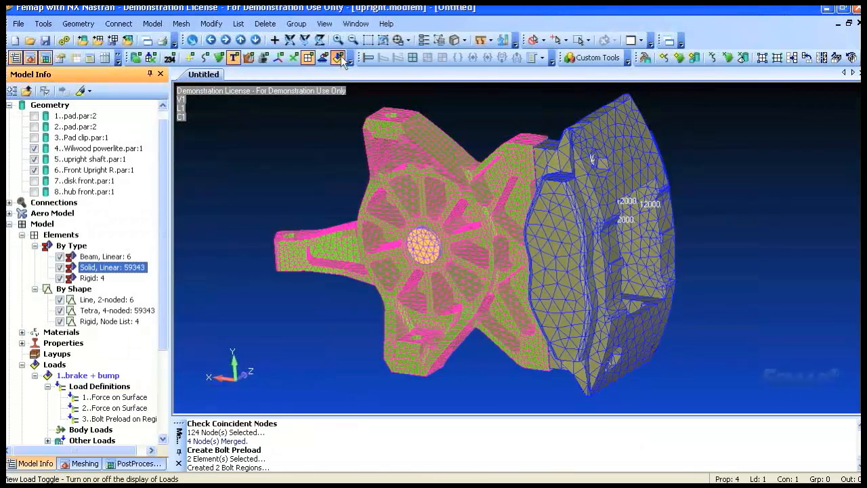
left_click(21, 234)
left_click(34, 288)
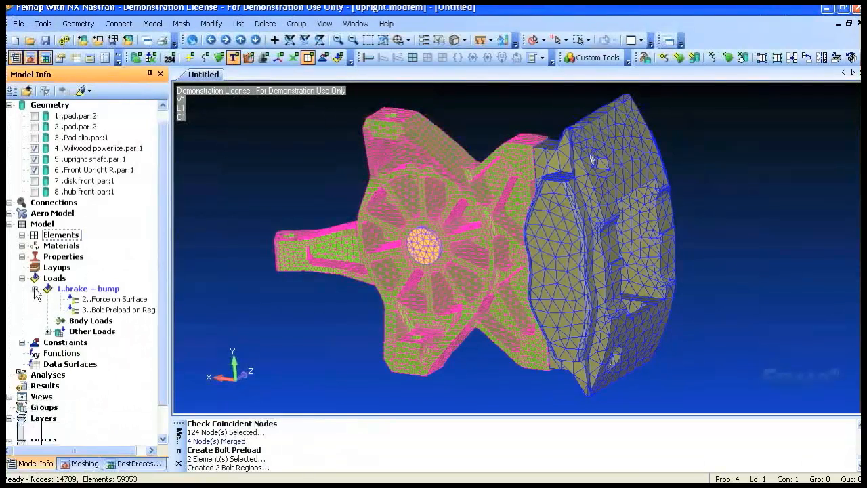
Start a new analysis set with NX Nastran as the analysis program and Static as the analysis type.
right_click(46, 344)
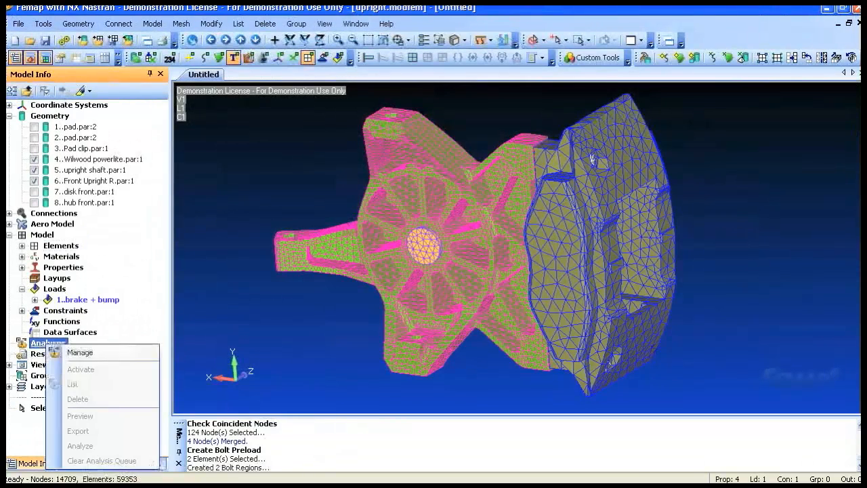
left_click(104, 355)
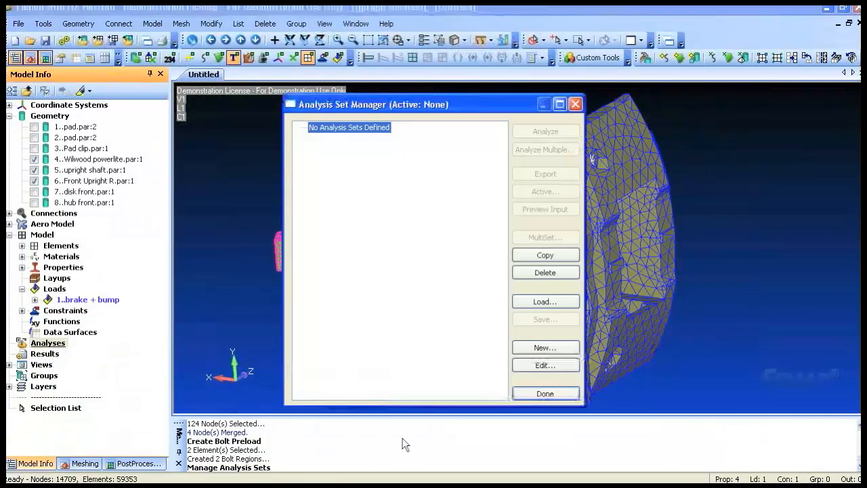
left_click(543, 347)
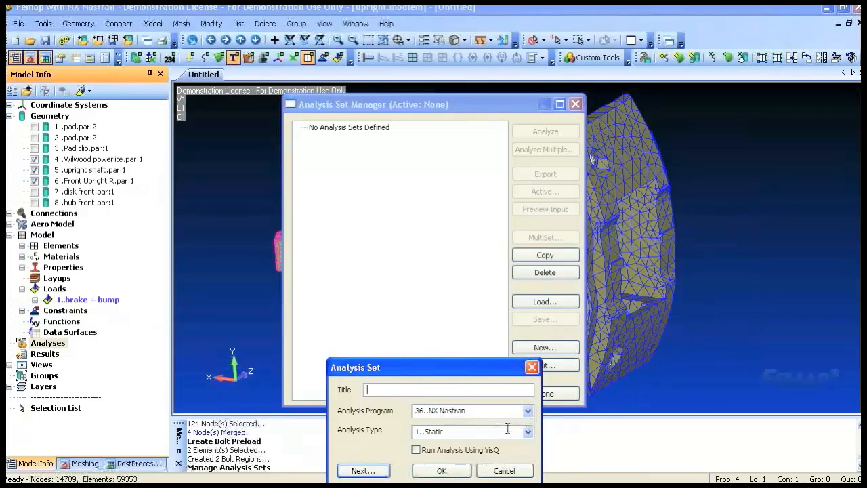
left_click(528, 433)
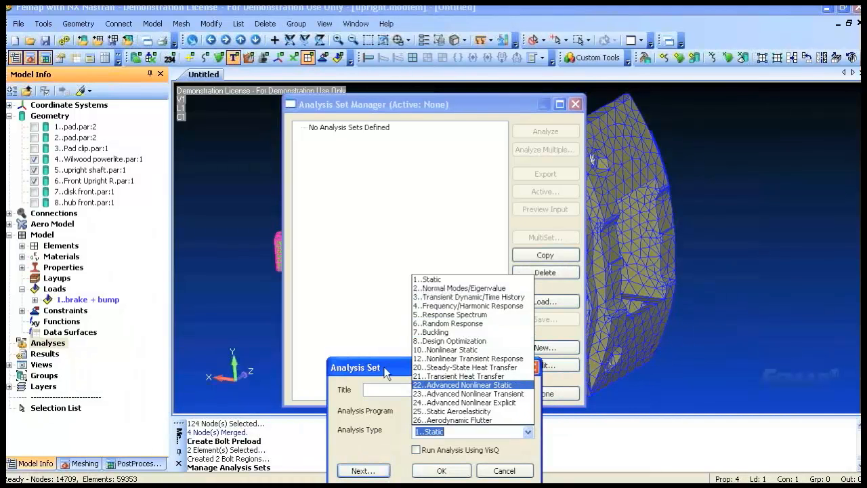
key("Escape")
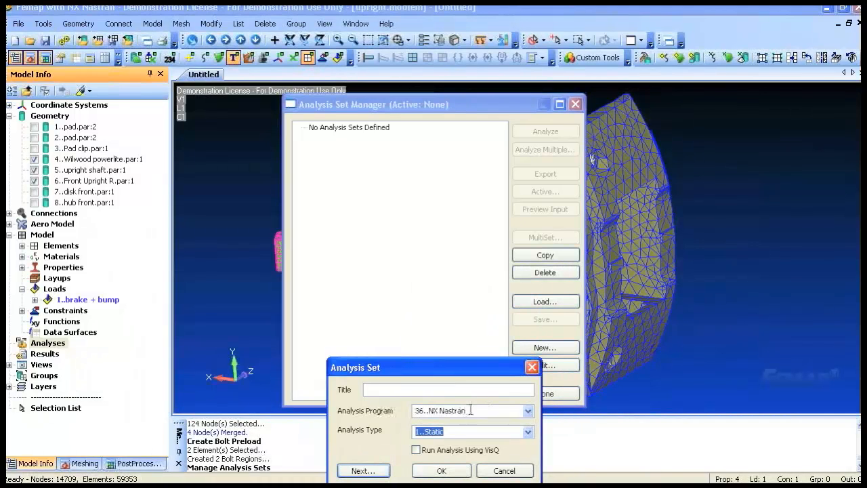
left_click(528, 411)
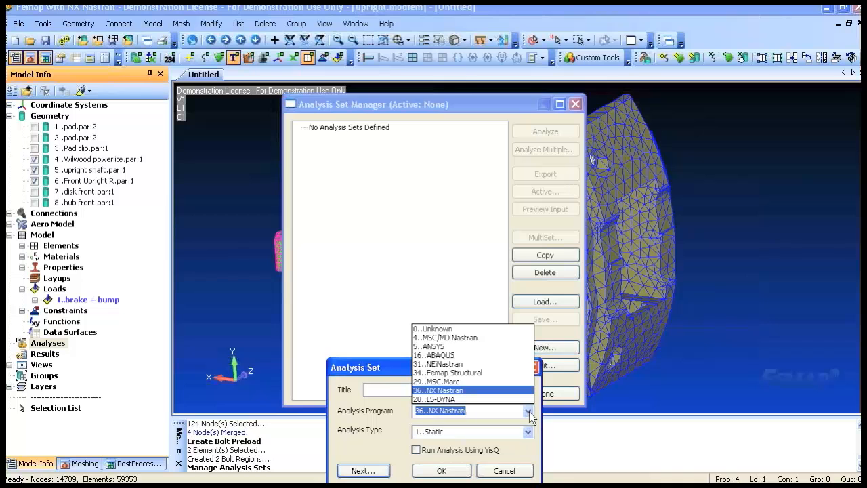
left_click(398, 369)
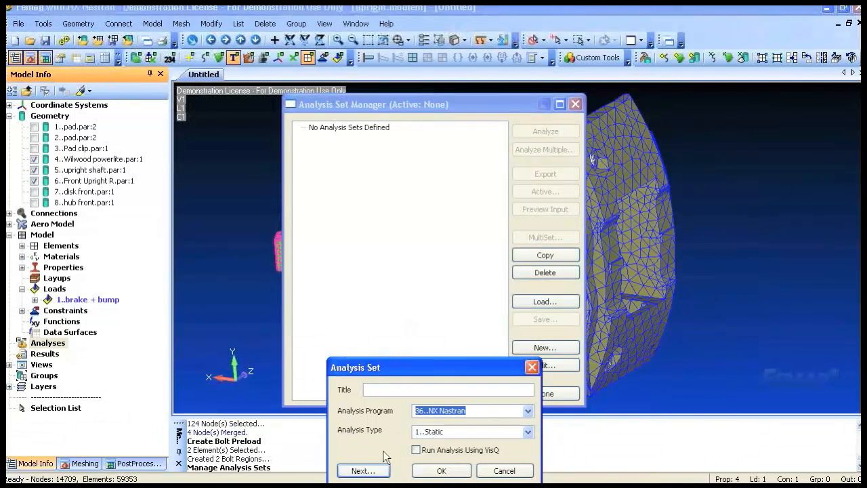
Set the number of processors to 4 in the Nastran solution options and finish the analysis set with the default geometry checks.
left_click(363, 470)
left_click(500, 339)
key("BackSpace")
type("4")
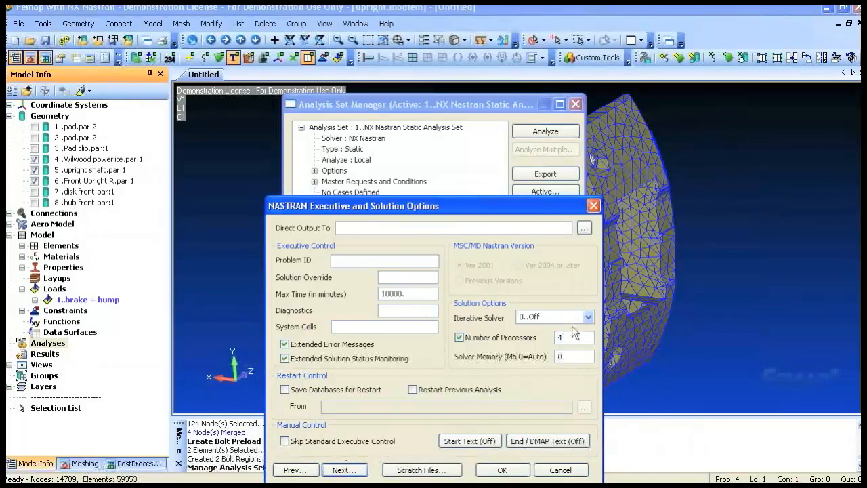
left_click(342, 469)
left_click(378, 472)
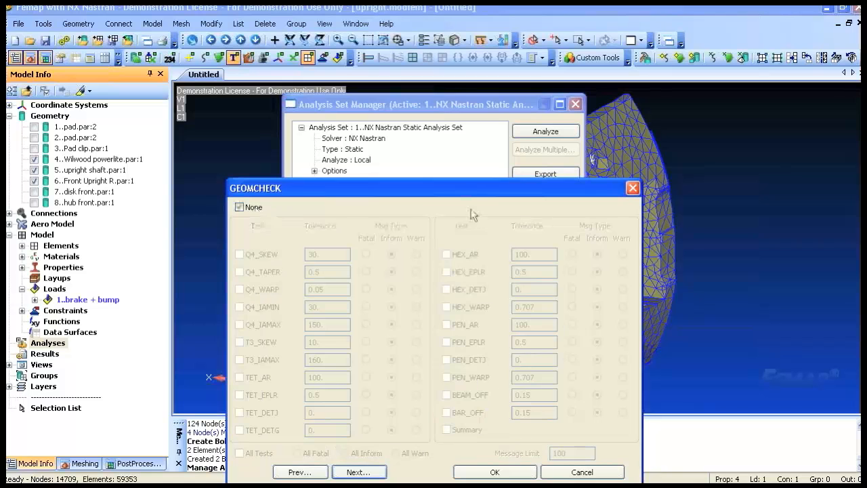
left_click(495, 471)
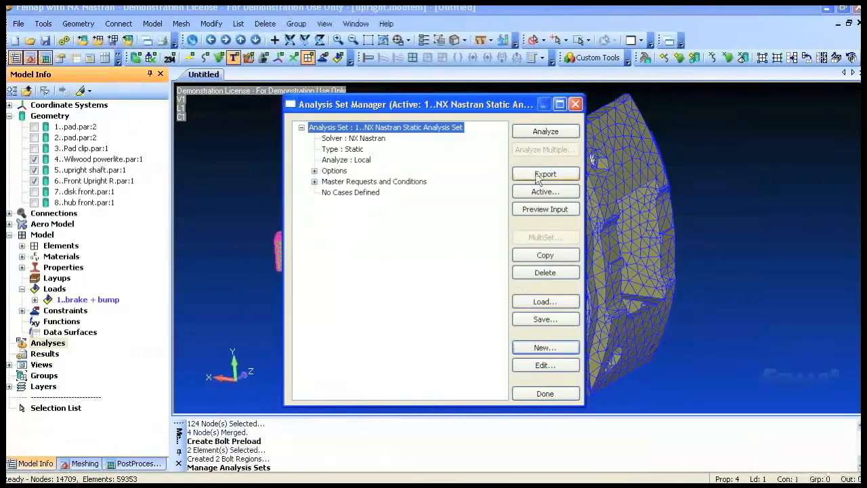
Run the NX Nastran static analysis and monitor its contact convergence and sparse matrix solver progress.
left_click(543, 133)
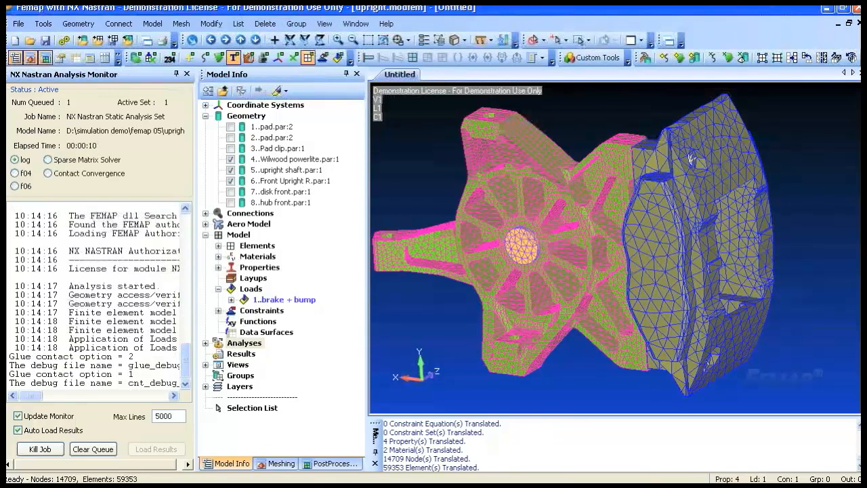
left_click(67, 174)
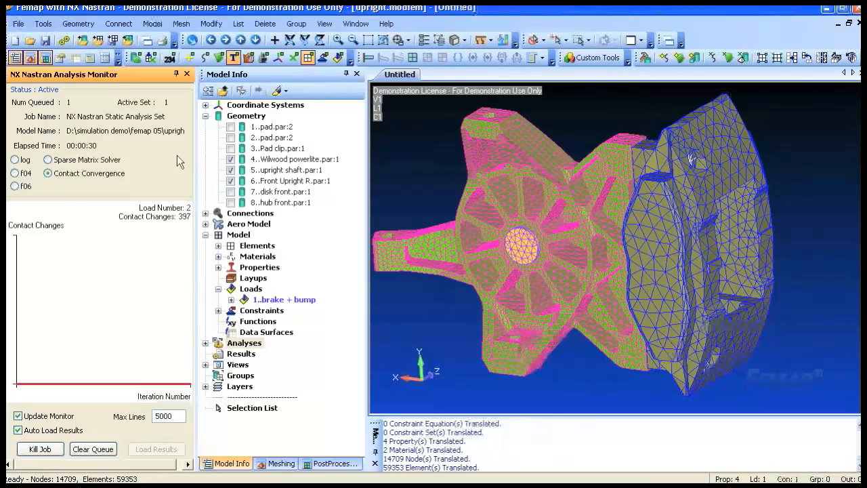
left_click(99, 161)
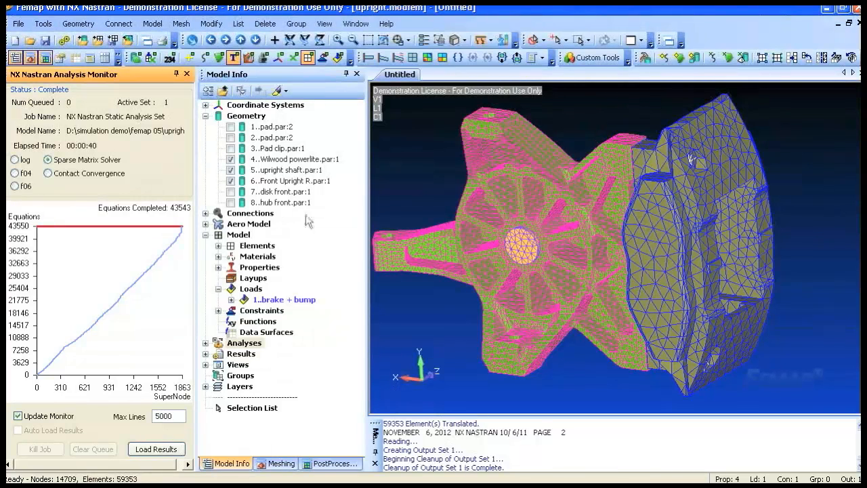
Close the analysis monitor and activate the NX NASTRAN Case 1 output set.
left_click(187, 74)
left_click(8, 353)
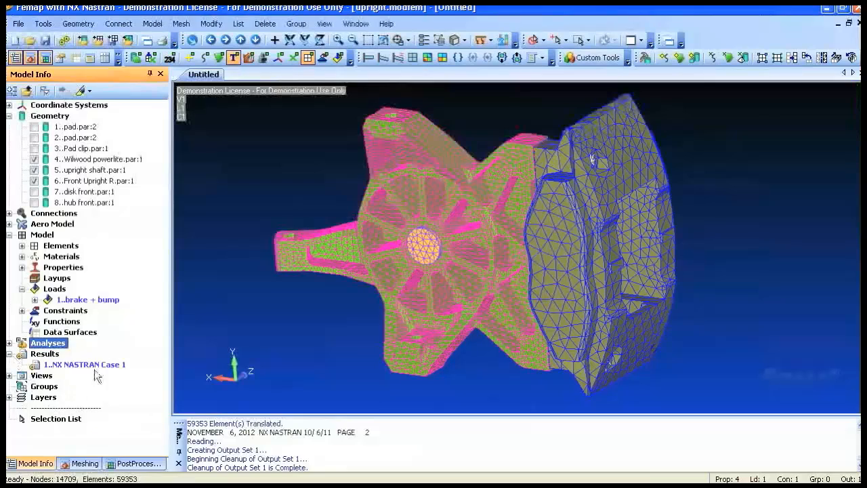
double_click(102, 365)
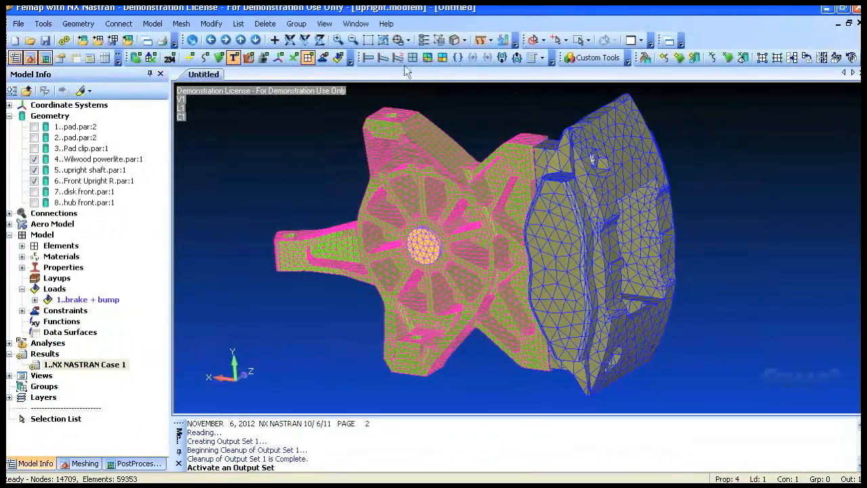
Display the assembly's deformed total translation, animate it to examine the motion from several sides, and return to the static deformed view.
left_click(383, 57)
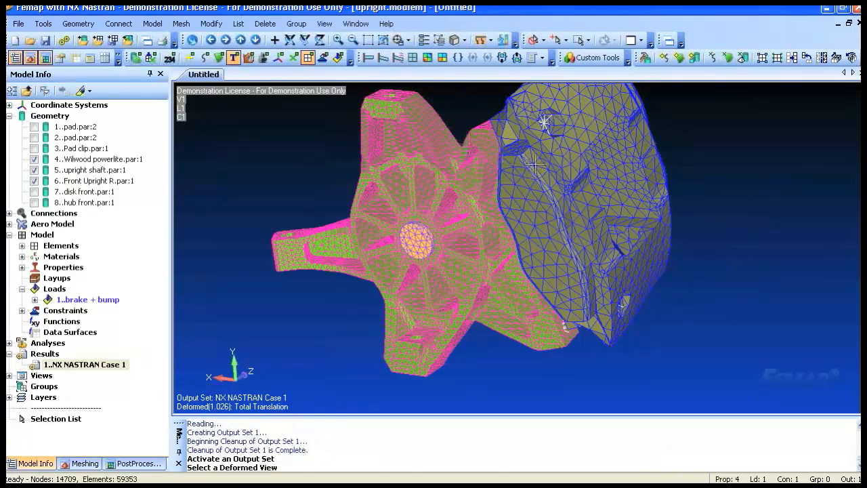
left_click(397, 58)
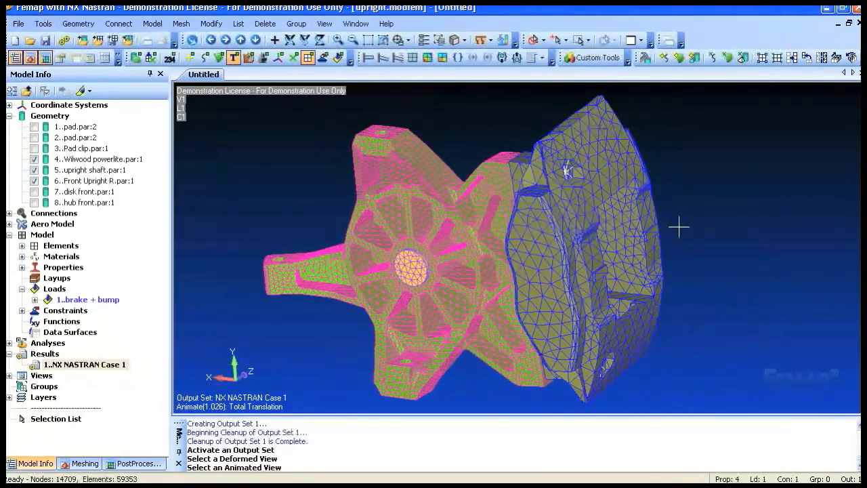
middle_click_drag(652, 233, 759, 280)
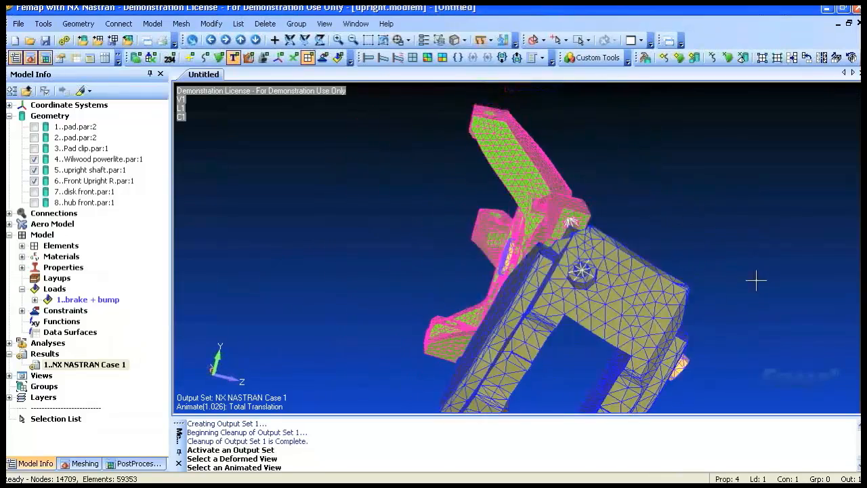
left_click(383, 58)
middle_click_drag(403, 111, 252, 300)
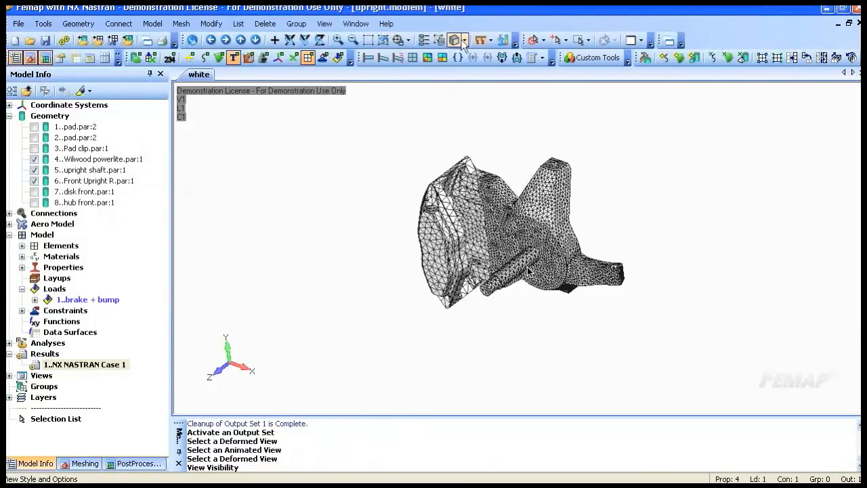
Show the assembly in the white view with filled, shaded elements instead of wireframe.
left_click(459, 39)
mouse_move(518, 237)
left_click(595, 258)
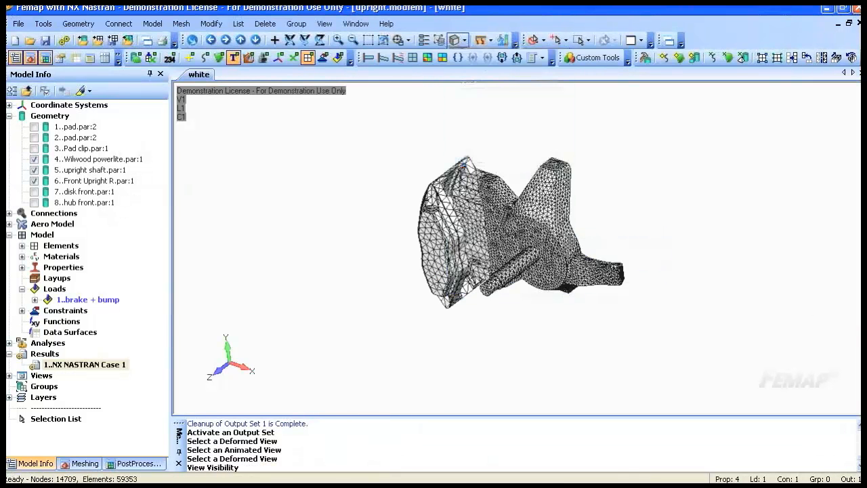
scroll(505, 285, "up", 5)
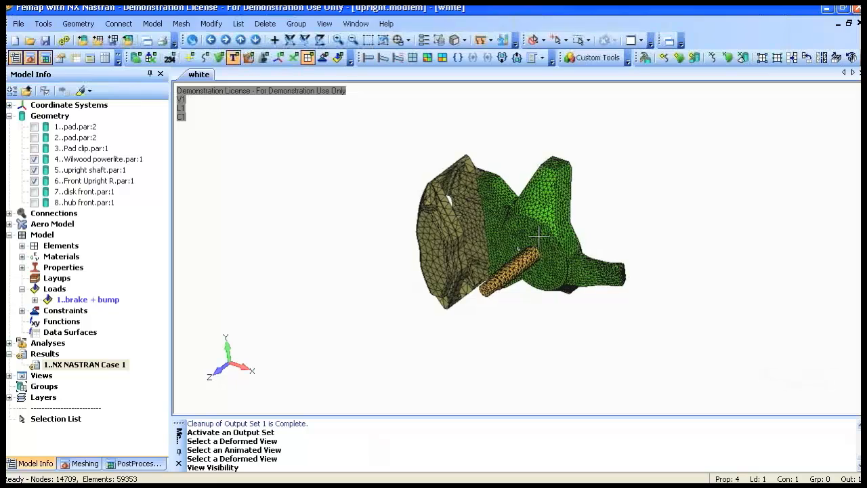
scroll(505, 285, "down", 3)
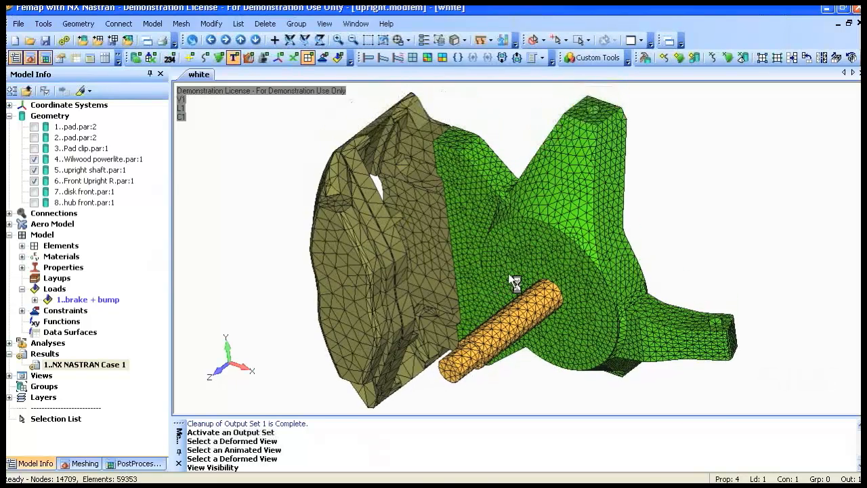
Set the contour style to Contour to plot the solid Von Mises stress on the full model.
left_click(136, 463)
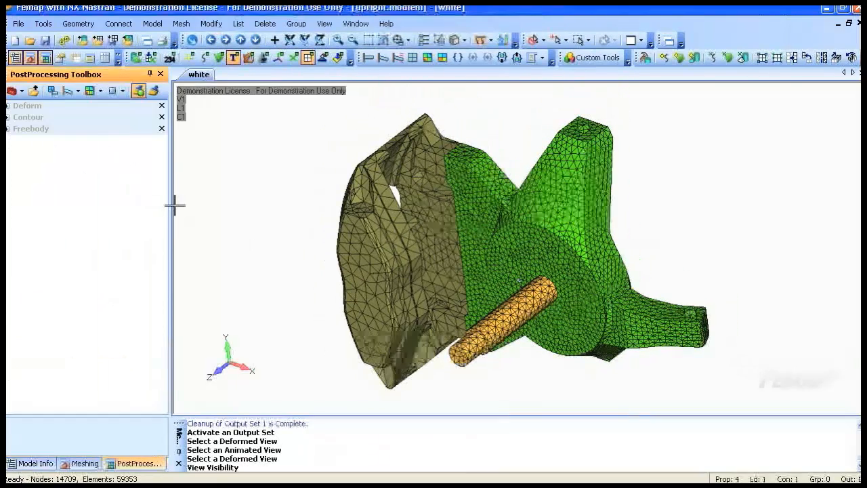
left_click(9, 117)
left_click(162, 129)
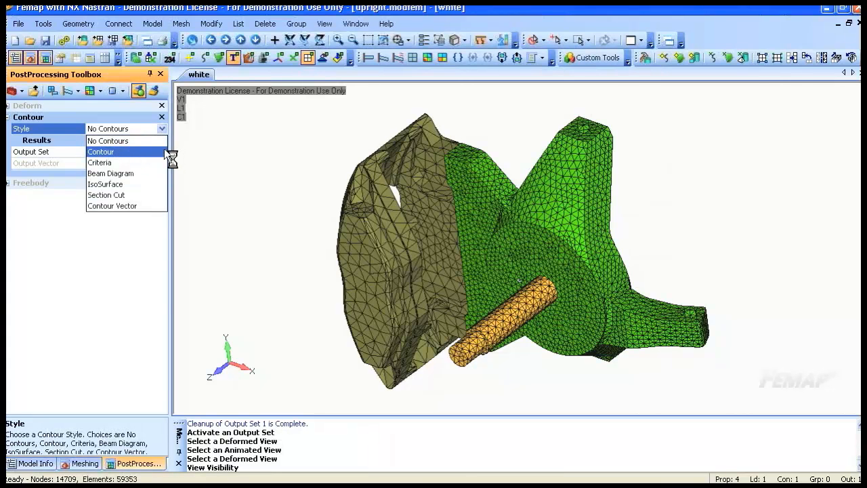
left_click(162, 151)
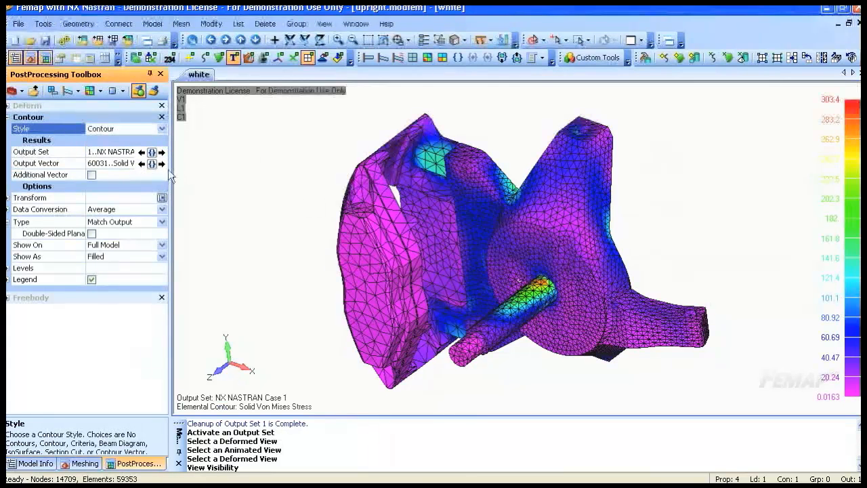
Hide the element edges to view the stress contour without the mesh, and show them again.
middle_click_drag(699, 207, 702, 205)
left_click(455, 39)
left_click(486, 118)
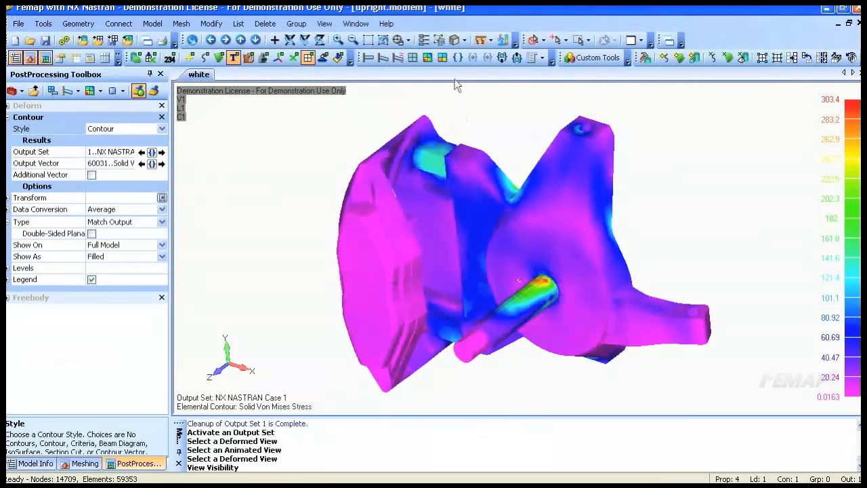
left_click(455, 39)
left_click(485, 116)
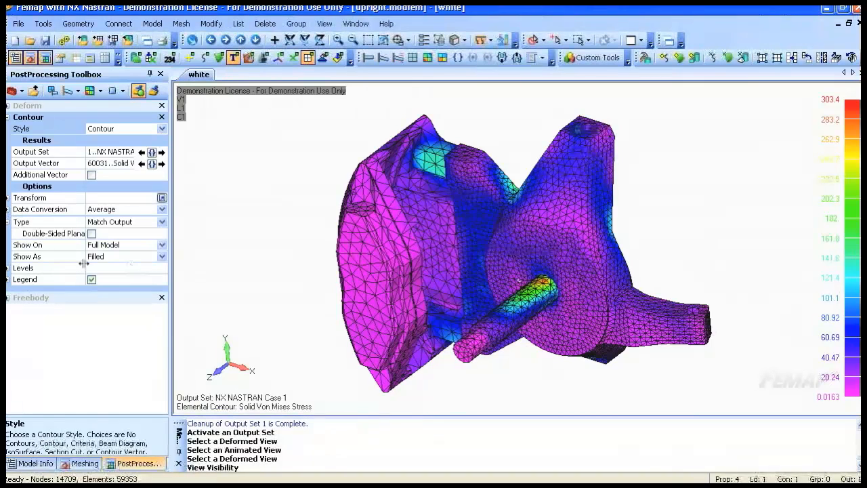
Hide the elements of the caliper and shaft properties and examine the Von Mises stress contour on the upright's ribbed side.
left_click(35, 463)
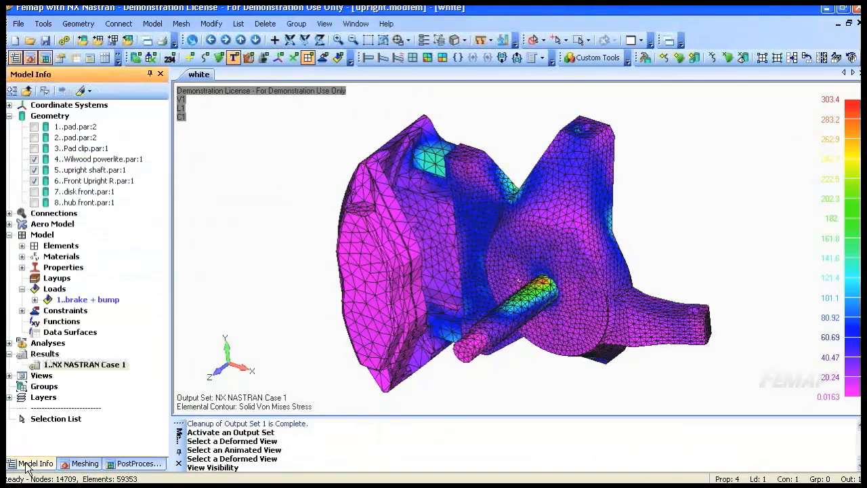
left_click(22, 267)
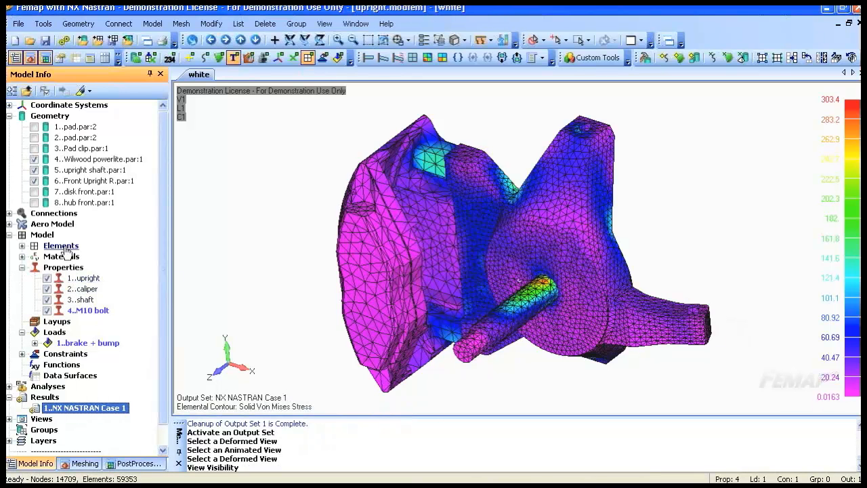
left_click(47, 288)
left_click(46, 300)
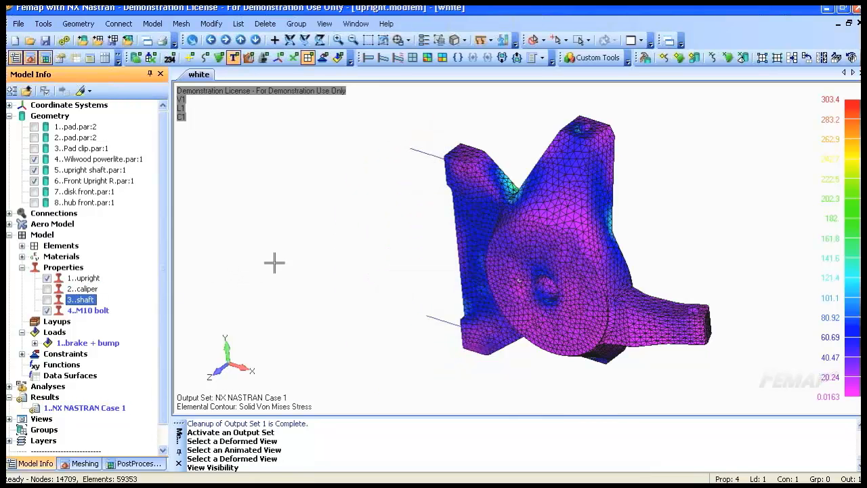
scroll(624, 231, "down", 1)
middle_click_drag(623, 225, 525, 298)
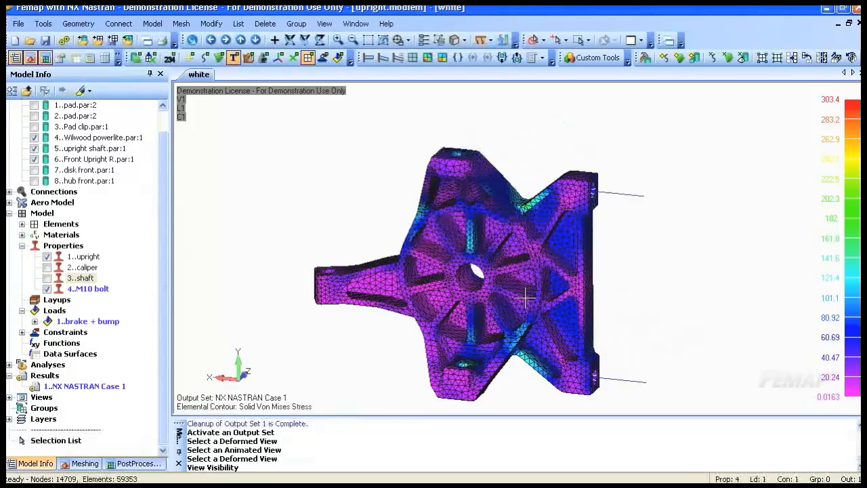
scroll(541, 285, "up", 3)
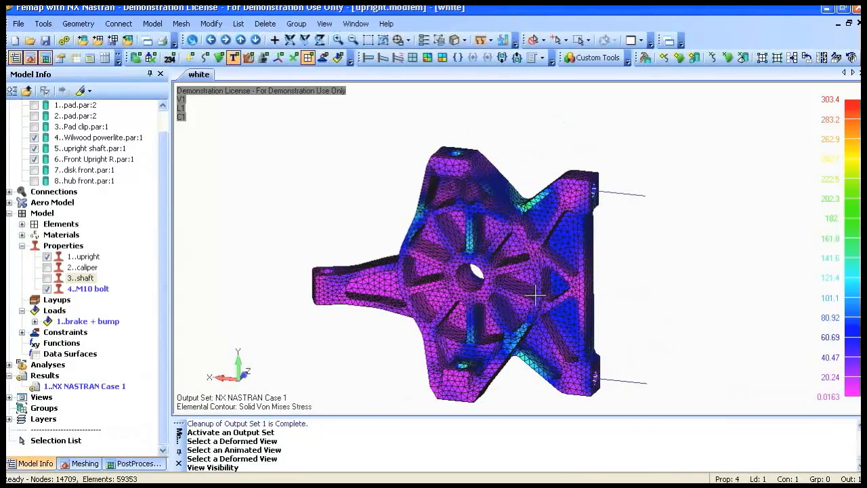
middle_click_drag(542, 260, 562, 224)
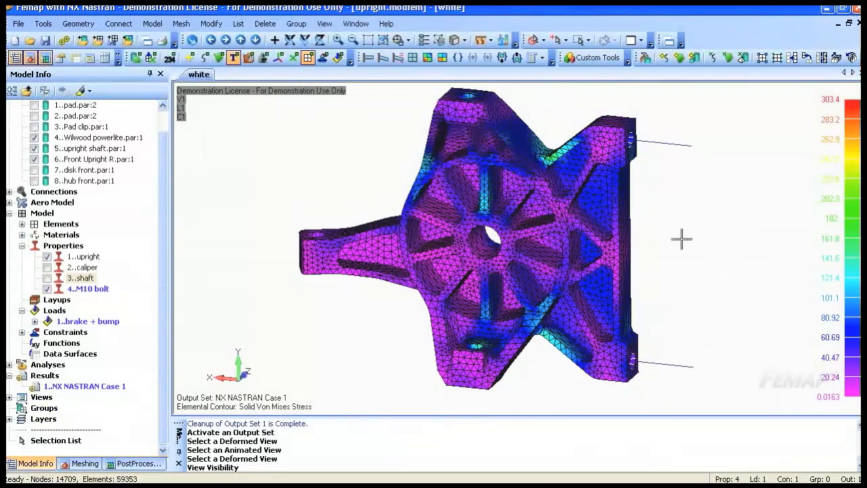
Set the contour's level mode to Max Min with a maximum level of 150.
middle_click_drag(676, 250, 679, 279)
scroll(679, 279, "up", 2)
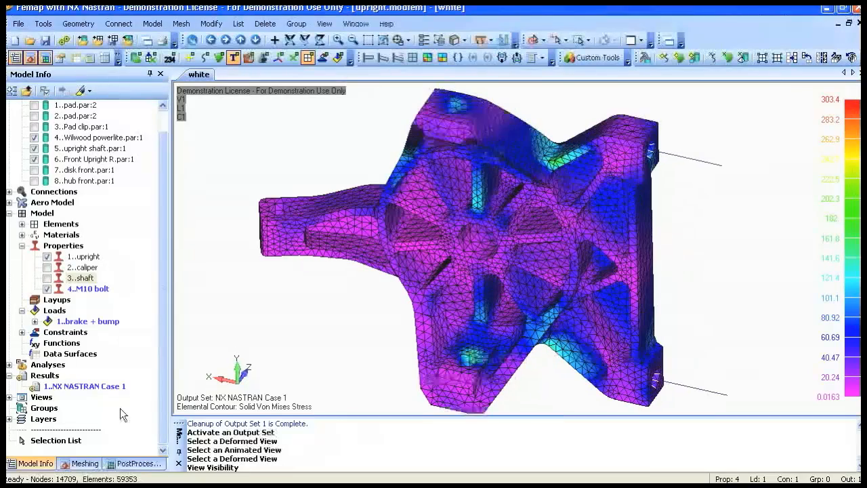
left_click(136, 464)
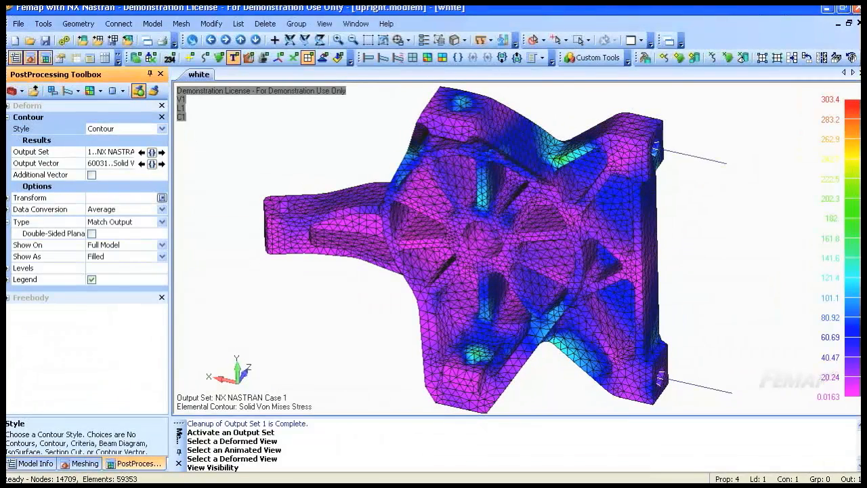
left_click(10, 267)
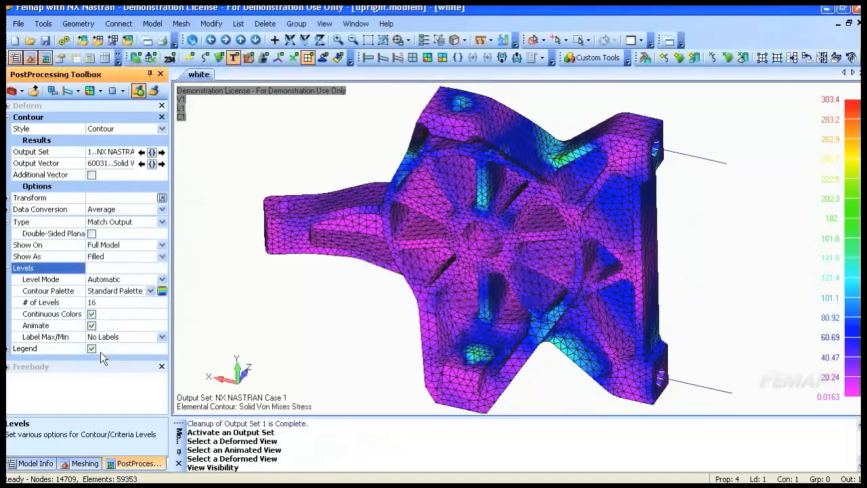
left_click(161, 279)
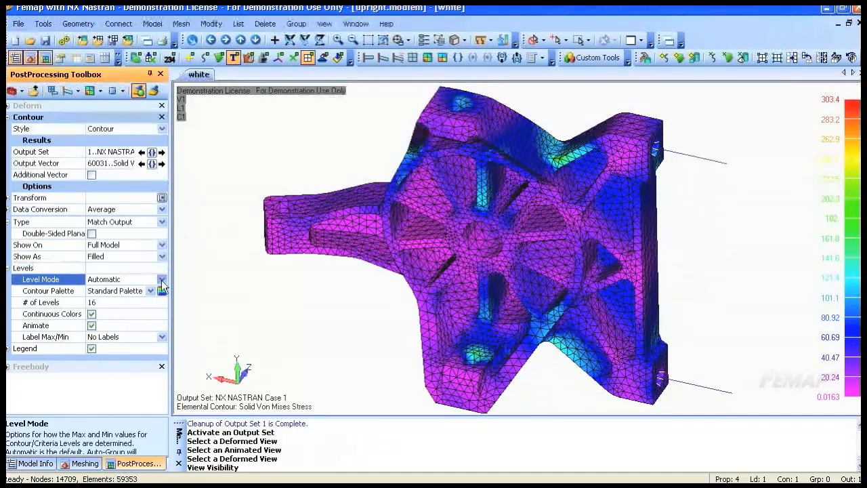
left_click(161, 279)
left_click(108, 313)
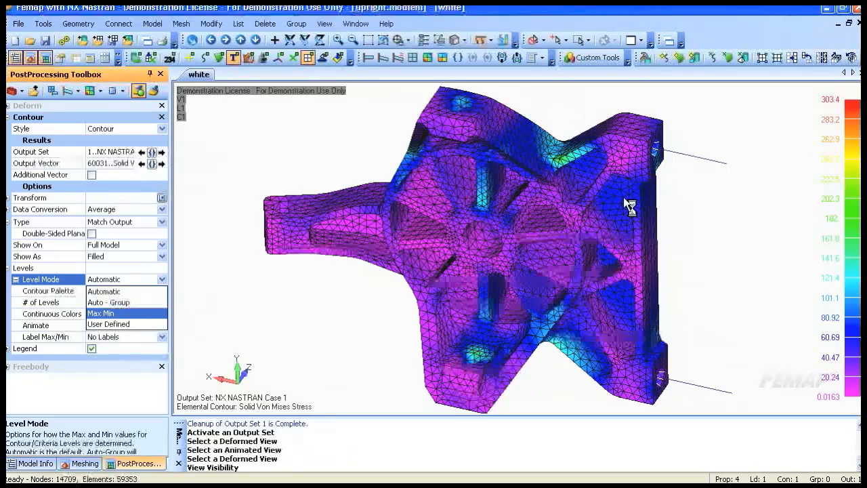
left_click(102, 291)
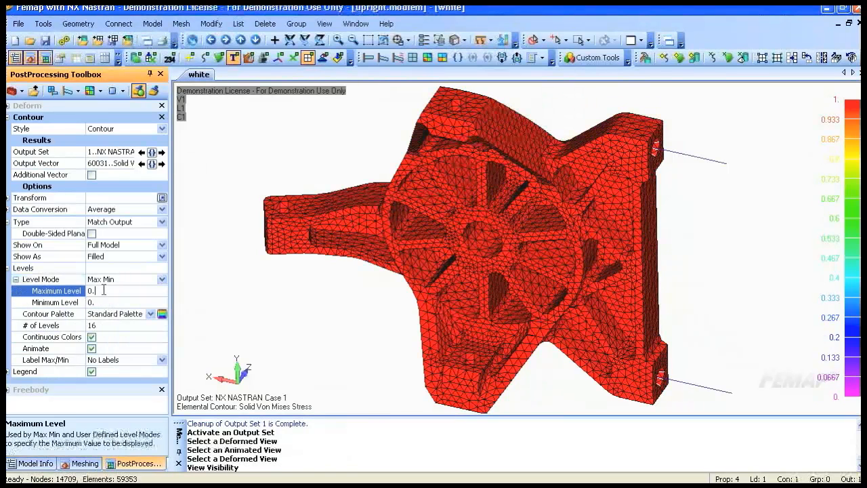
type("150")
key("Tab")
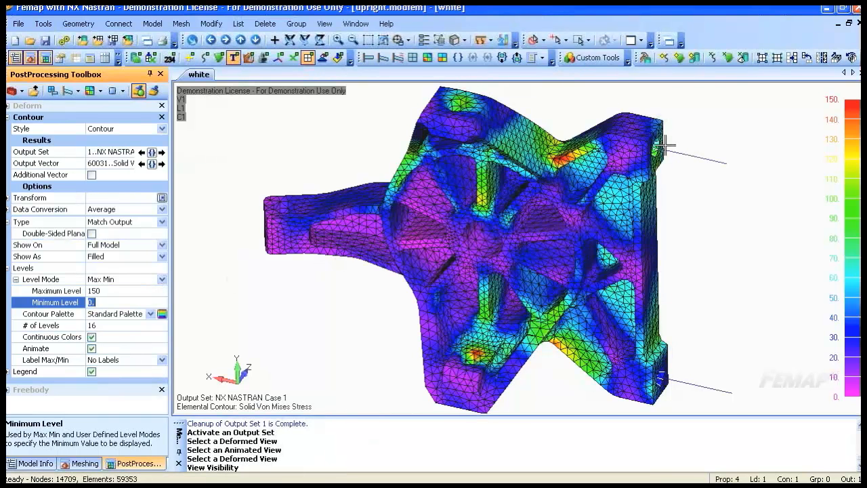
Open the Data Table and move its window clear of the upper part of the model.
left_click(103, 59)
left_click_drag(37, 242, 350, 241)
left_click_drag(207, 253, 155, 265)
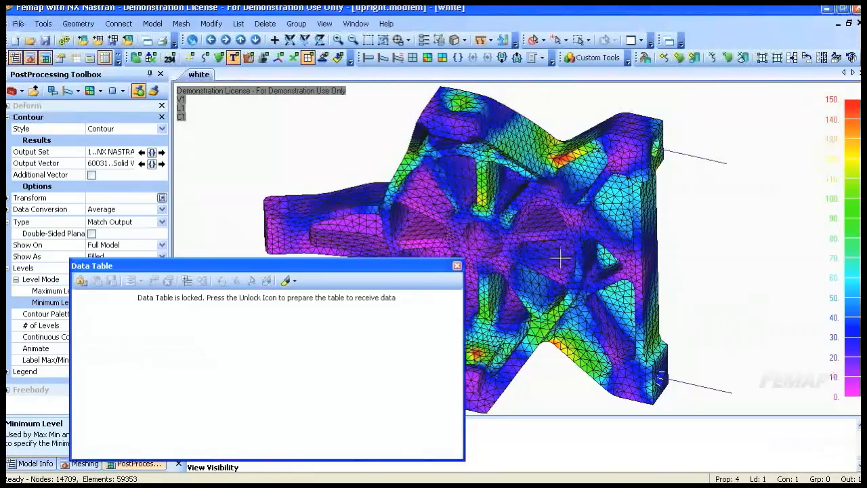
Send the full vector summary of the NX NASTRAN Case 1 output set to the Data Table and look through its minimum and maximum values.
left_click(210, 23)
mouse_move(146, 25)
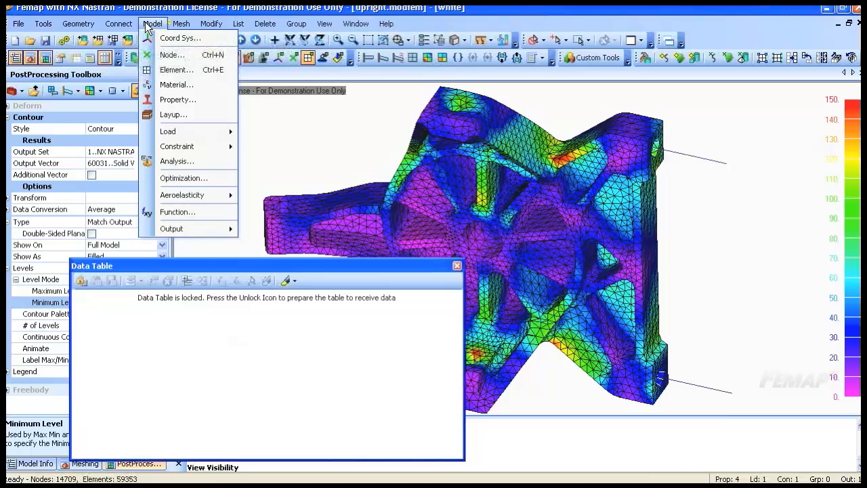
mouse_move(240, 25)
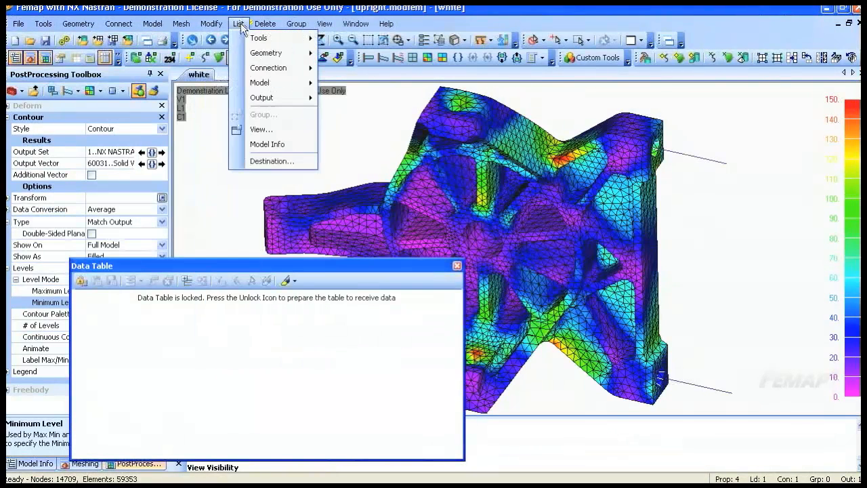
mouse_move(274, 97)
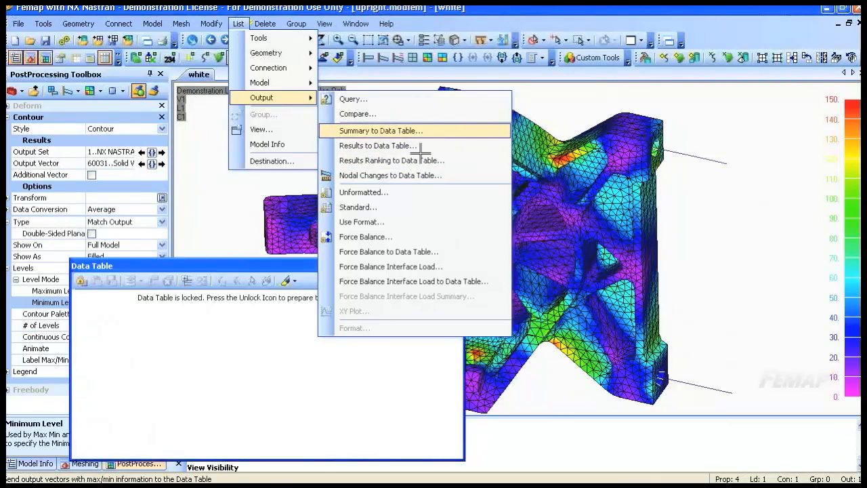
left_click(406, 131)
left_click(399, 262)
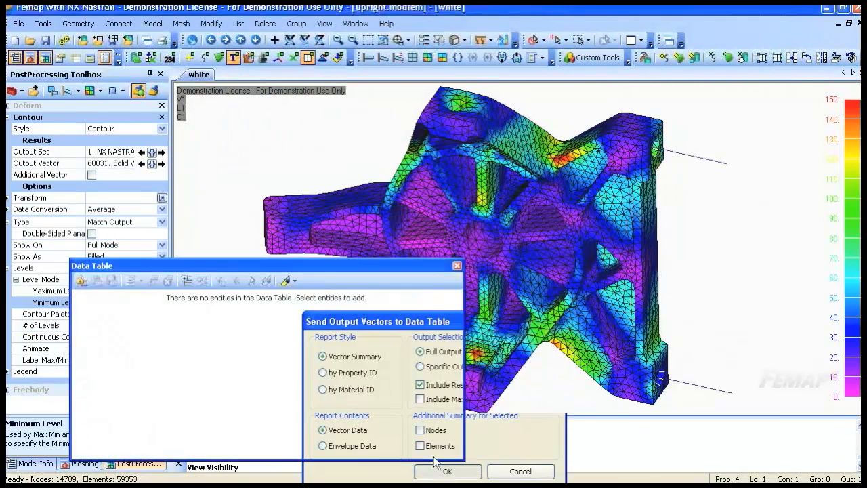
left_click(439, 468)
left_click(502, 435)
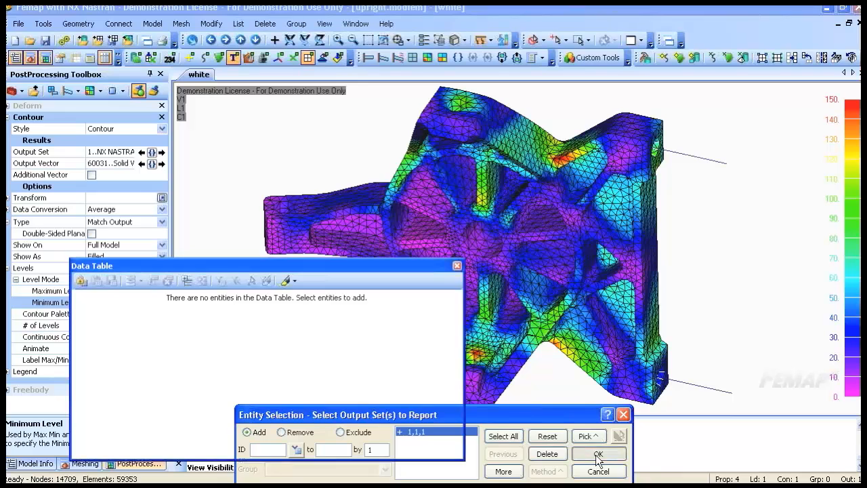
left_click(597, 454)
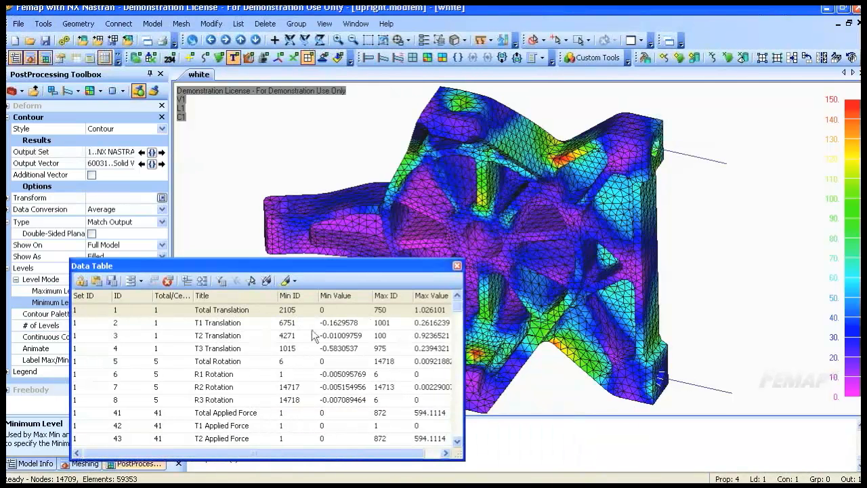
left_click_drag(459, 311, 457, 334)
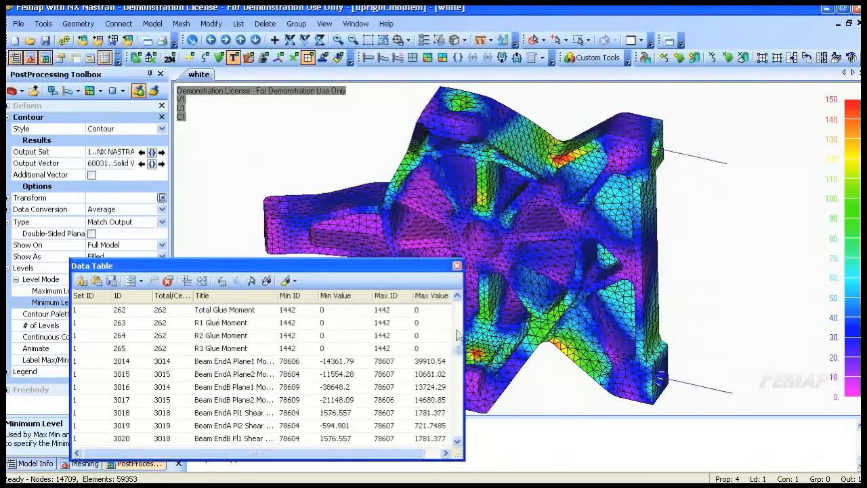
Clear the Data Table, pick the two M10 bolt beam elements into it, and widen the table.
left_click(167, 280)
left_click(403, 267)
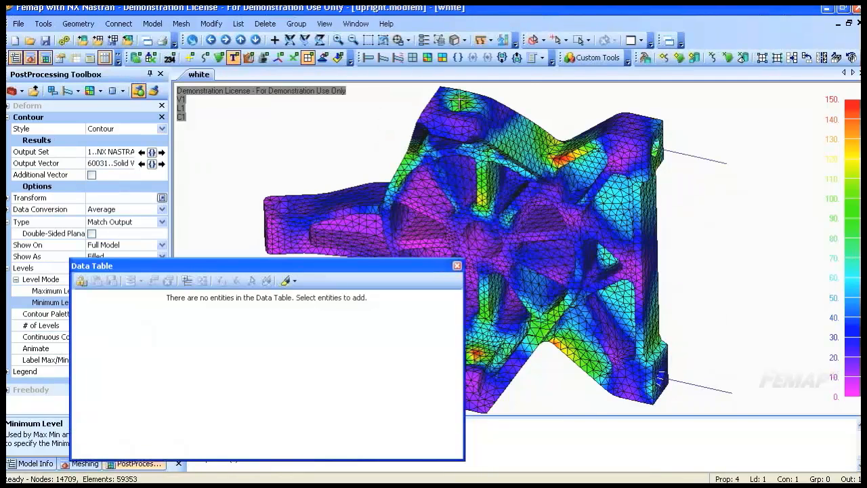
left_click(542, 40)
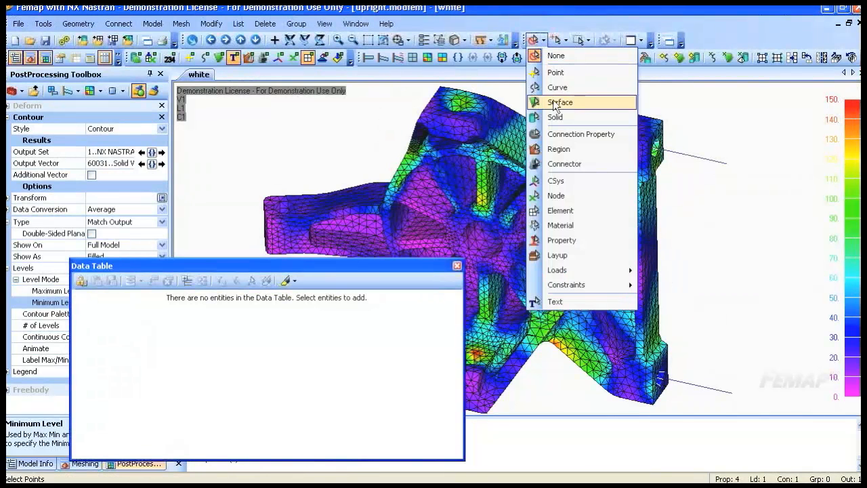
left_click(583, 215)
left_click(683, 151)
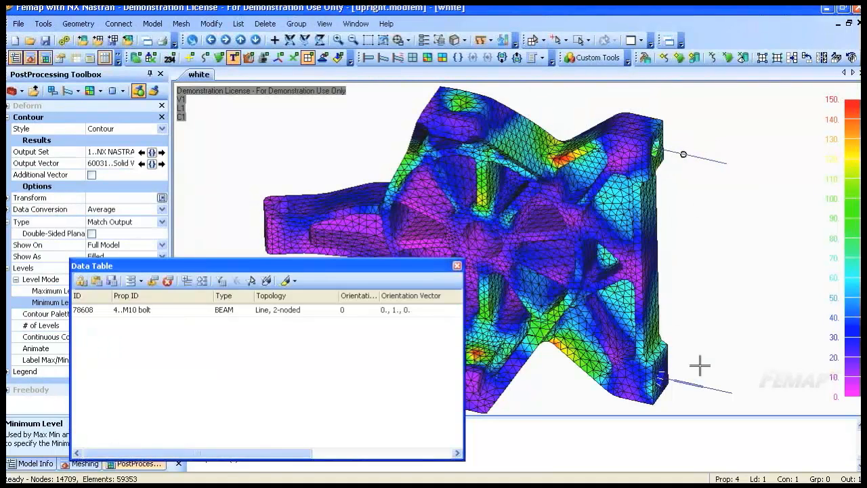
left_click(656, 378)
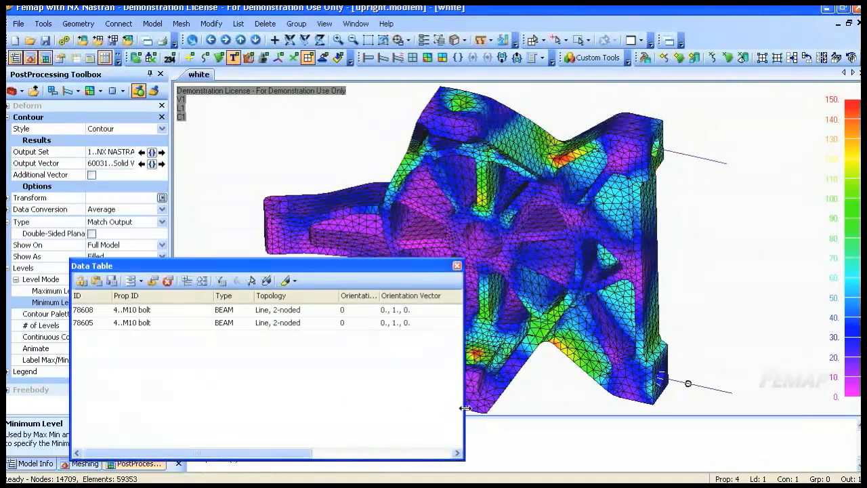
left_click_drag(464, 408, 566, 408)
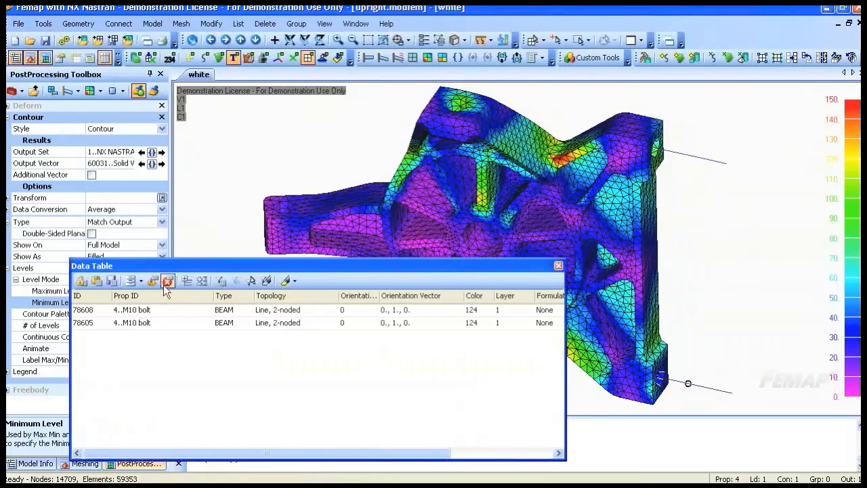
Add the Beam EndA Axial Force results to the bolt rows, read the values, and close the Data Table.
left_click(154, 281)
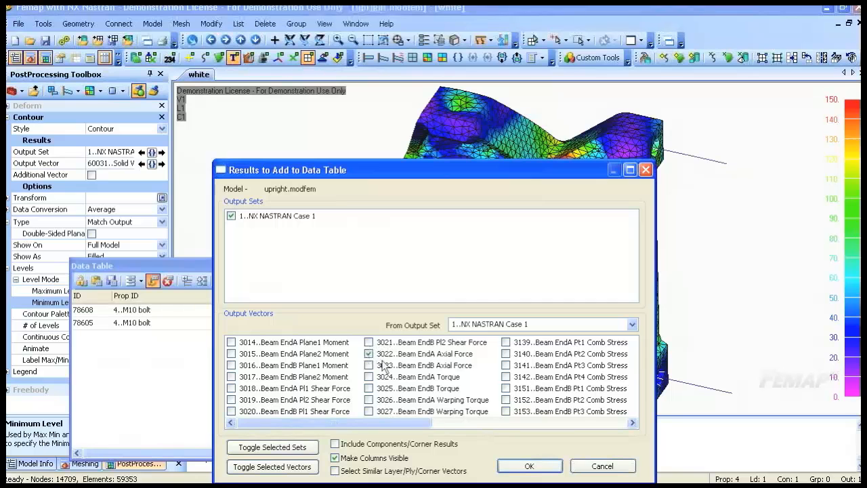
left_click(535, 466)
left_click_drag(289, 451, 531, 379)
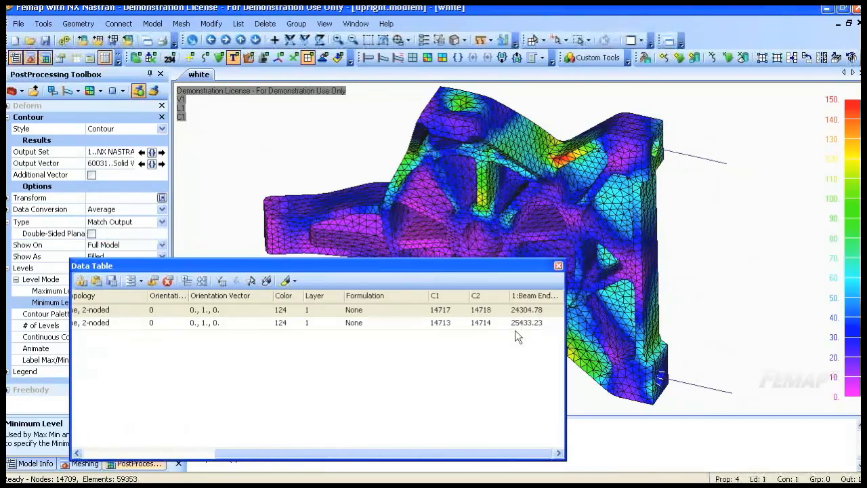
left_click(558, 266)
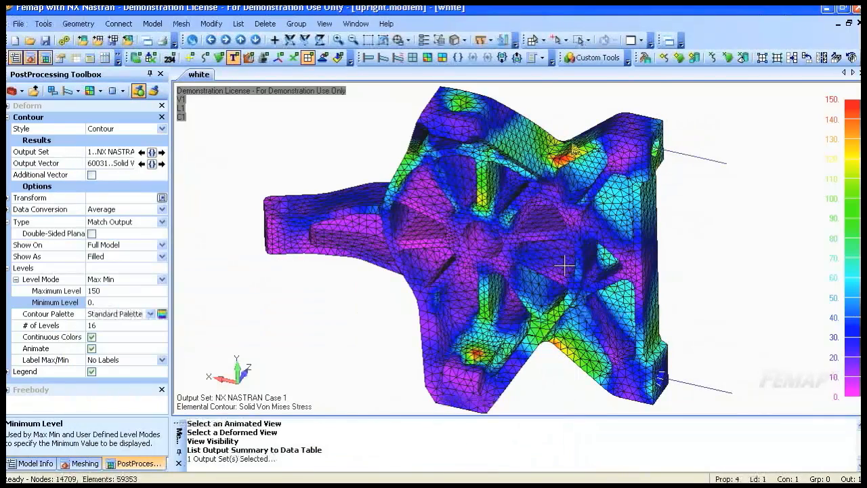
Examine the Von Mises stress concentration at the upper triangular pocket's corner near the caliper mount.
scroll(485, 397, "up", 5)
middle_click_drag(485, 397, 438, 406)
scroll(556, 257, "up", 4)
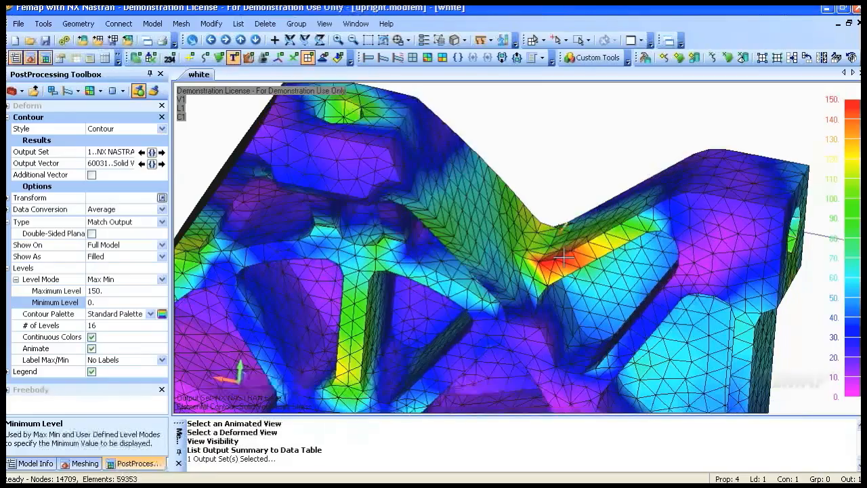
middle_click_drag(621, 269, 484, 253, "ctrl")
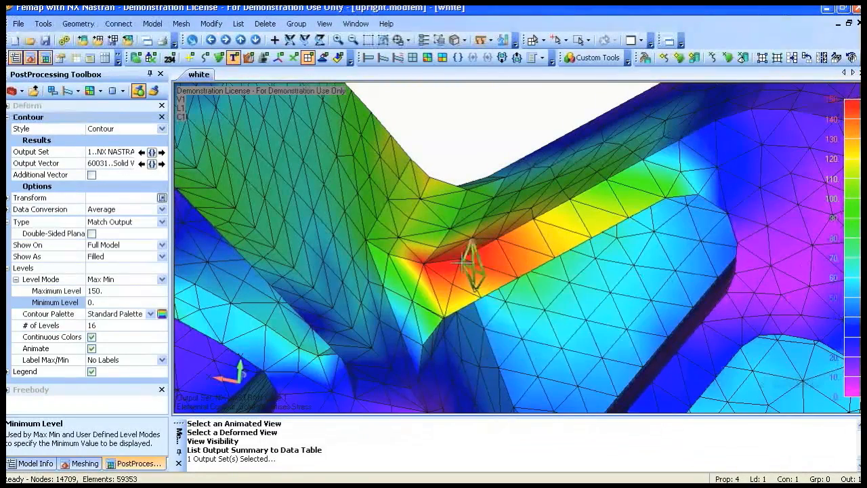
mouse_move(447, 258)
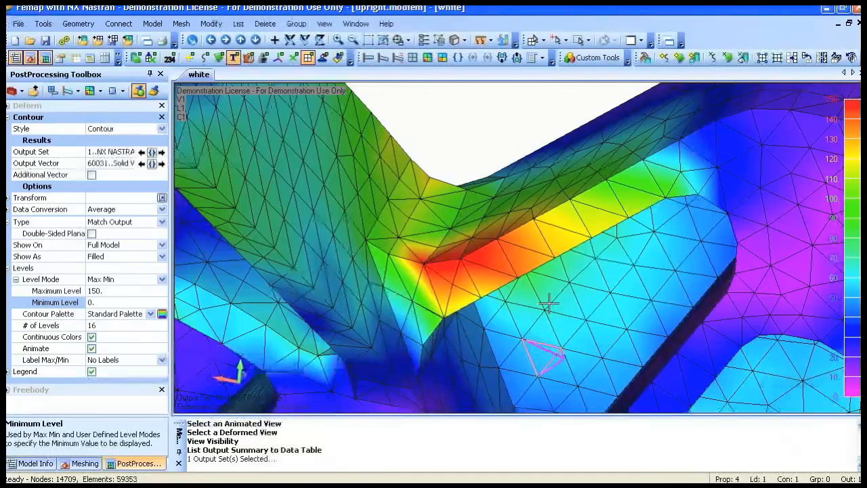
scroll(536, 201, "down", 6)
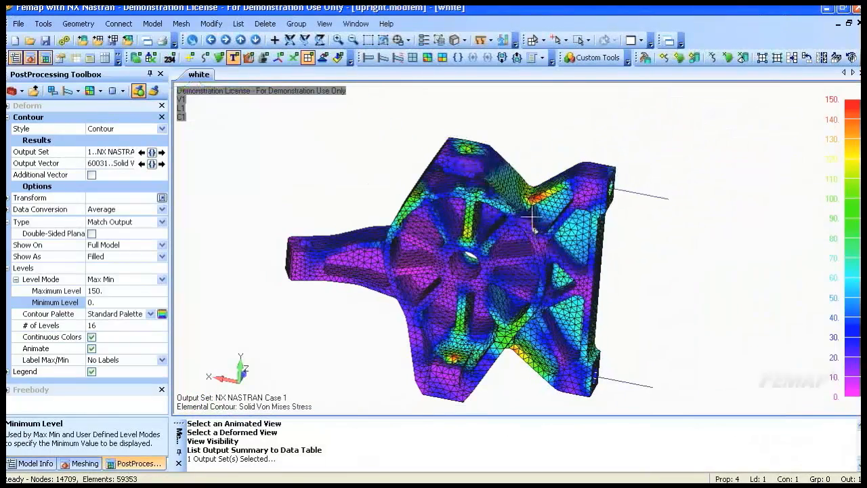
Reset the entity selection type to None and save the model.
left_click(544, 42)
left_click(545, 56)
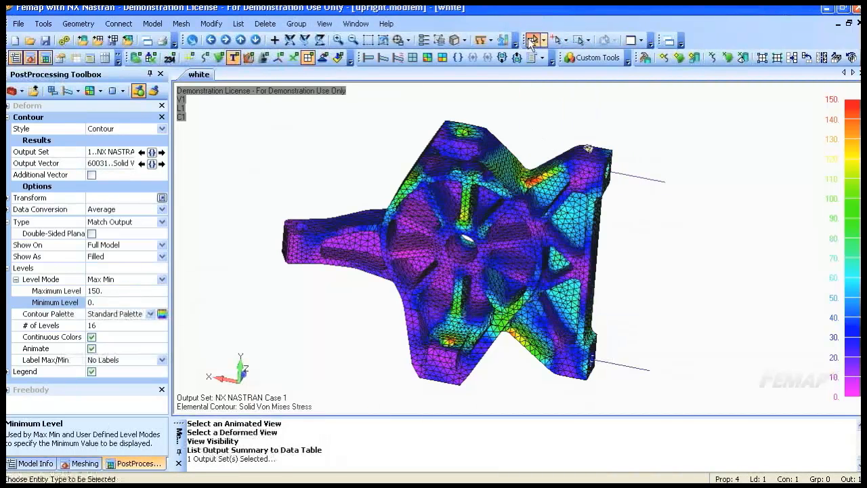
left_click(45, 41)
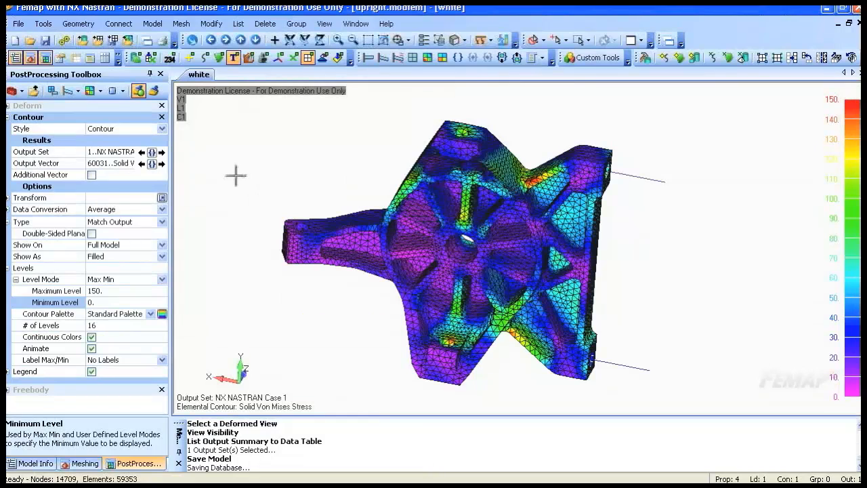
Collapse the Geometry and Properties branches of the model tree.
left_click(22, 464)
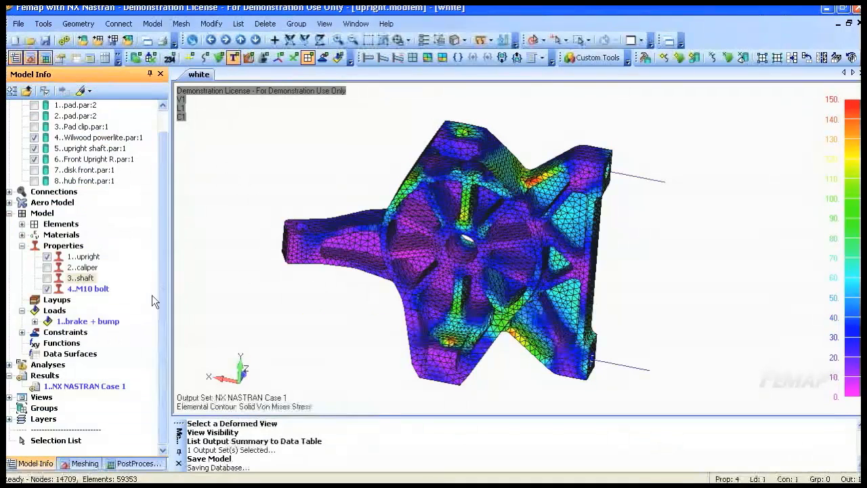
left_click(10, 115)
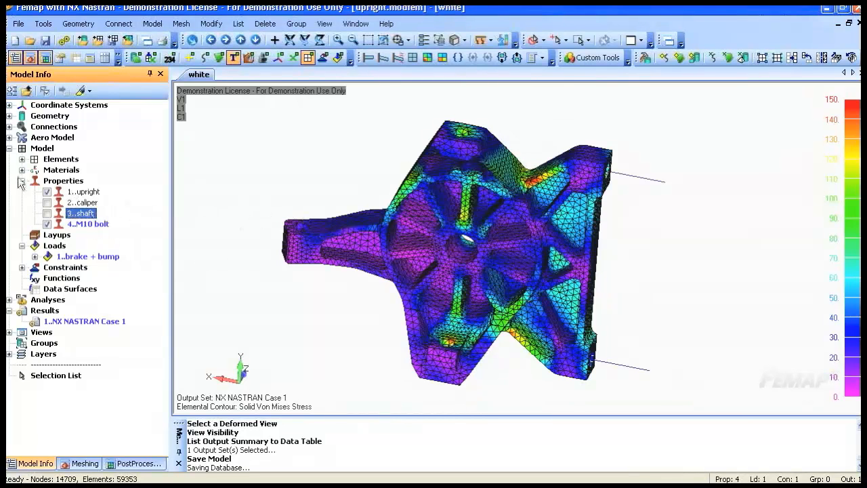
left_click(21, 182)
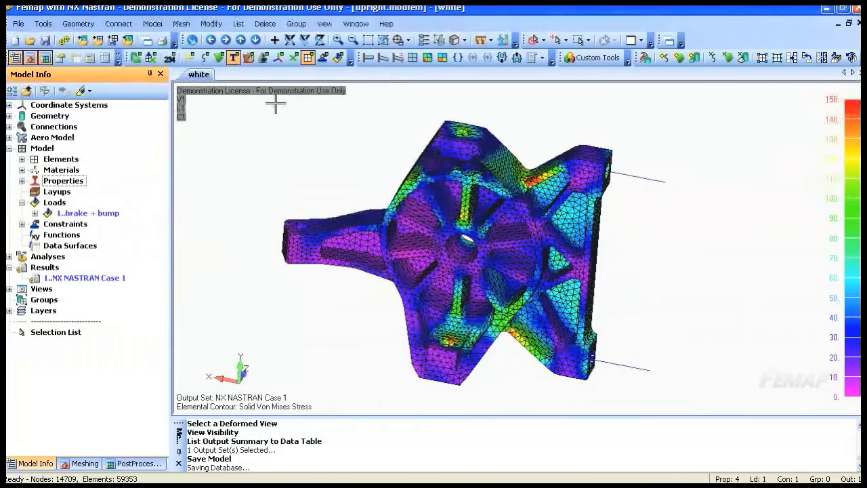
Switch to the upright assembly in Solid Edge and open Front Upright R.par for in-place editing.
key("alt+Tab")
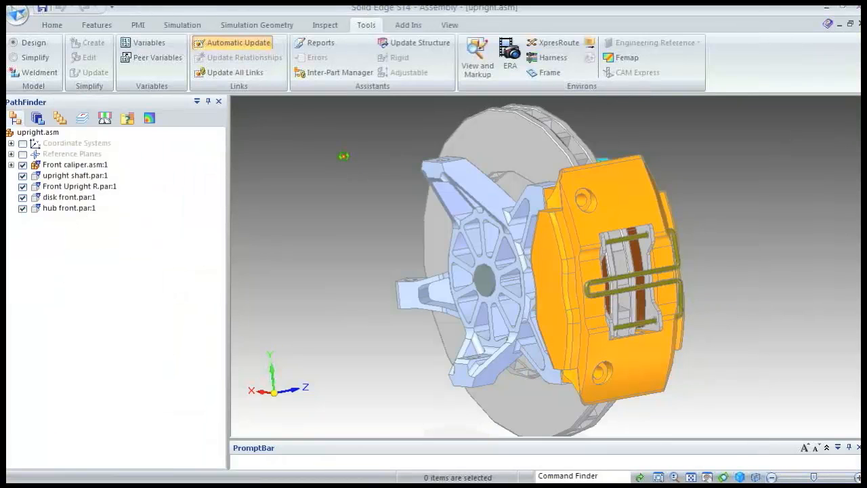
middle_click_drag(343, 156, 400, 300)
left_click(400, 300)
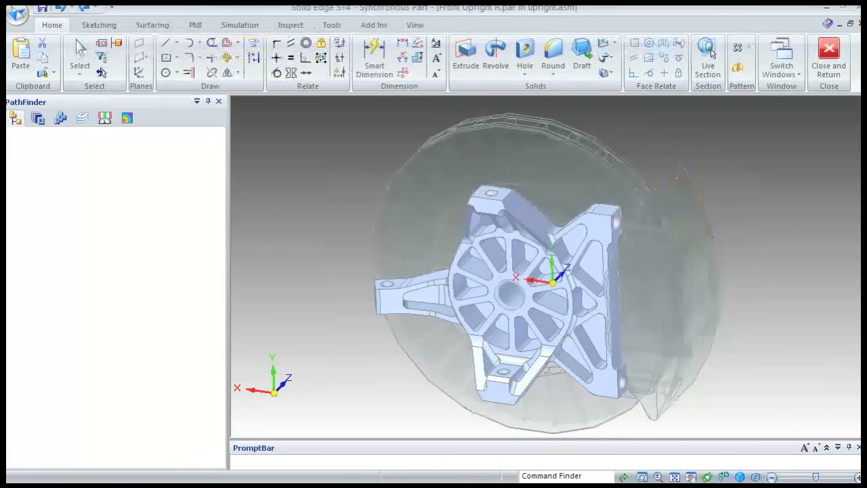
Move the long sloped wall of the upper triangular pocket beside the caliper mount inward to thicken the outer rib.
right_click_drag(535, 300, 526, 182, "ctrl")
mouse_move(534, 119)
right_mouse_down("shift")
mouse_move(533, 112)
mouse_move(555, 242)
mouse_move(553, 364)
mouse_move(571, 429)
right_mouse_up("shift")
left_click(578, 195)
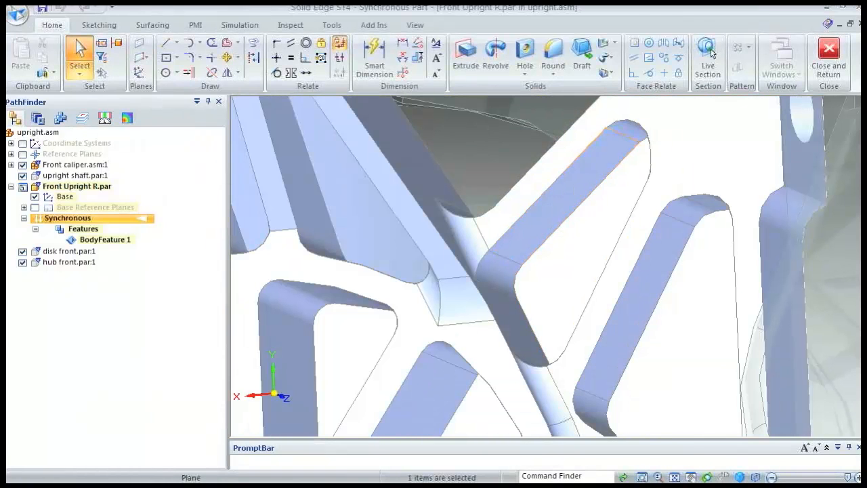
left_click(595, 214)
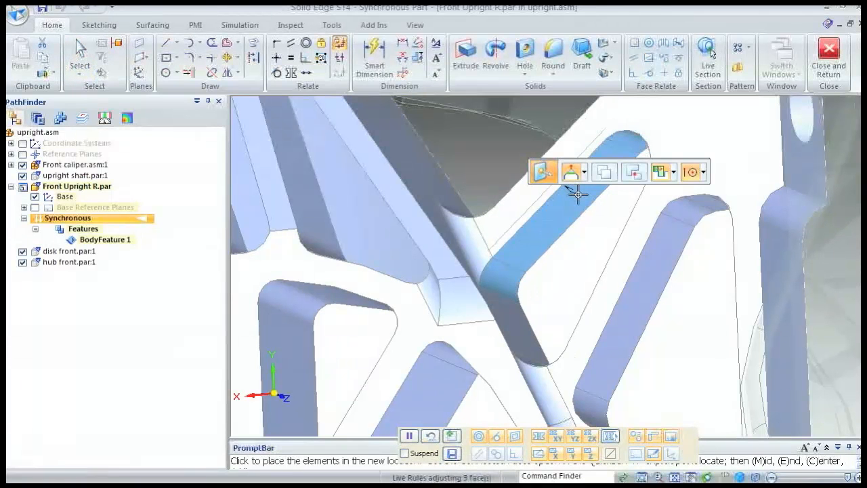
left_click(579, 197)
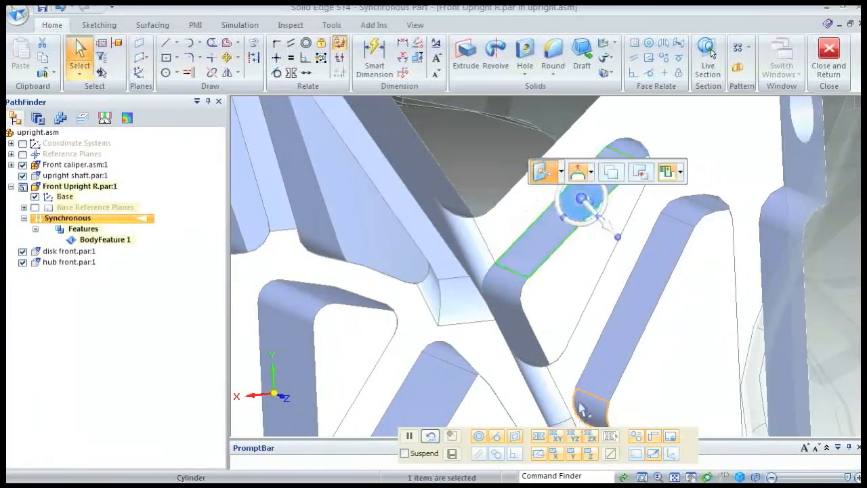
scroll(596, 331, "down", 10)
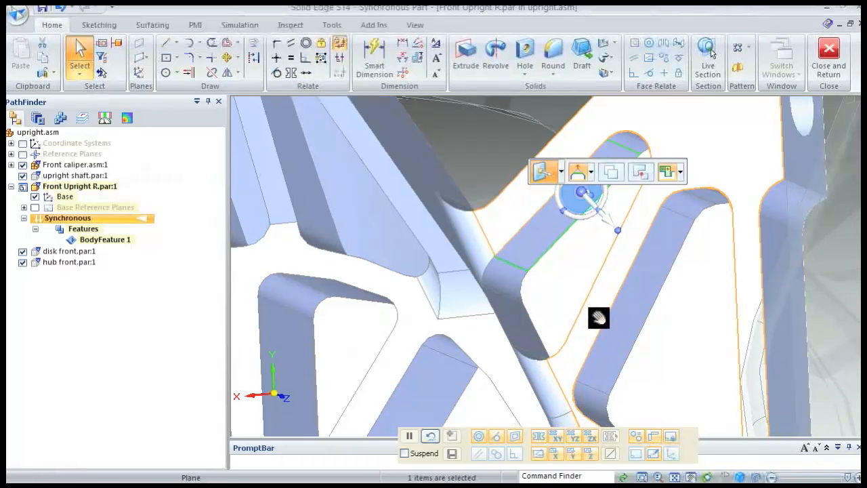
Move the outer sloped wall of the lower triangular pocket beside the caliper mount inward by about 5 mm.
scroll(595, 413, "up", 10)
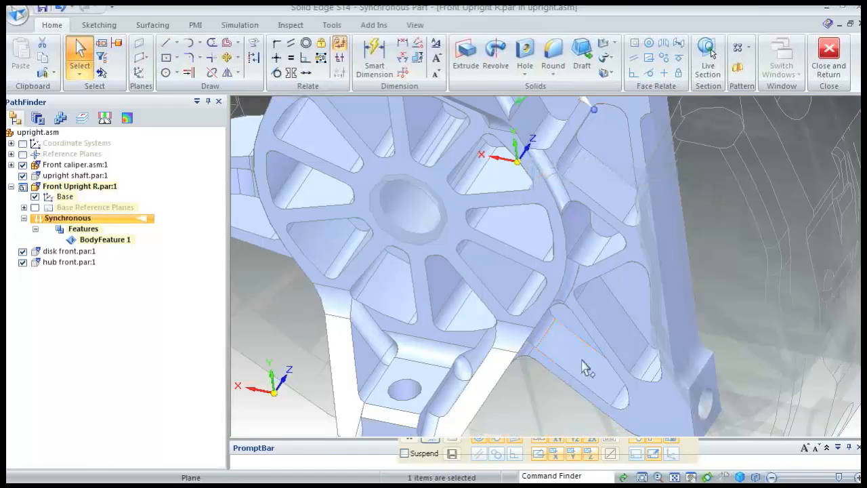
left_click(585, 366)
left_click(580, 362)
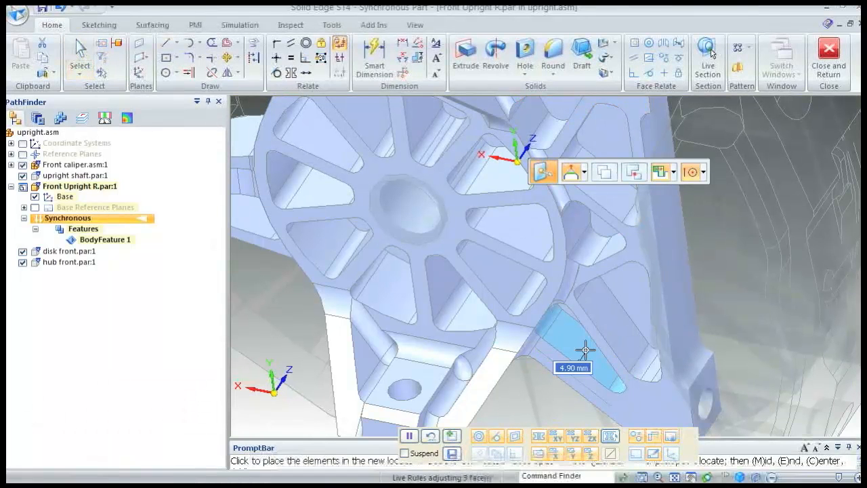
left_click(583, 352)
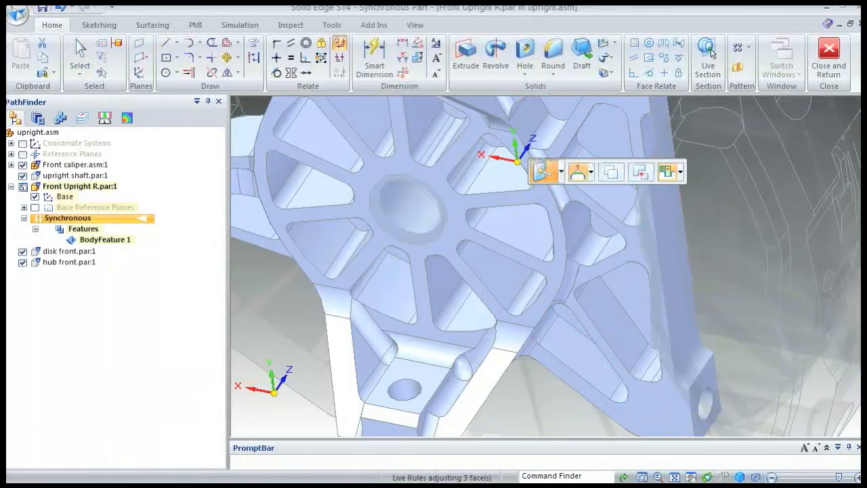
left_click(288, 428)
Set the radius of the fillet between the lower mounting lug and the hub web to 8 mm.
left_click(444, 365)
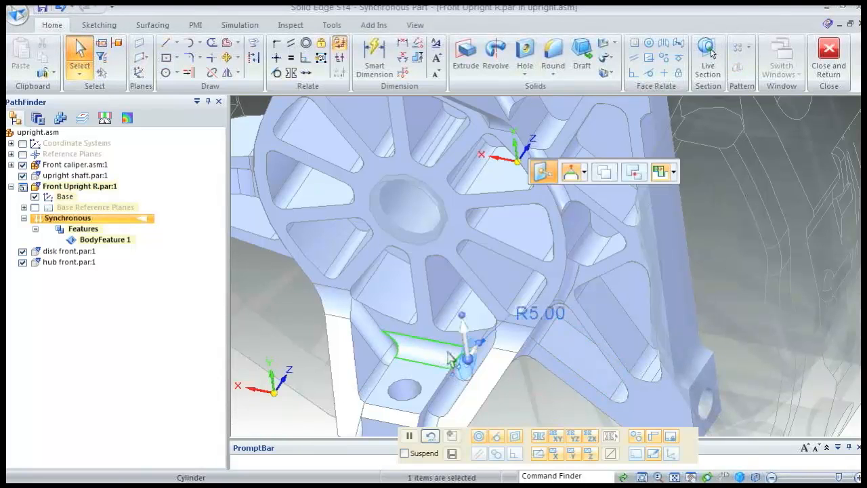
left_click(525, 311)
type("6")
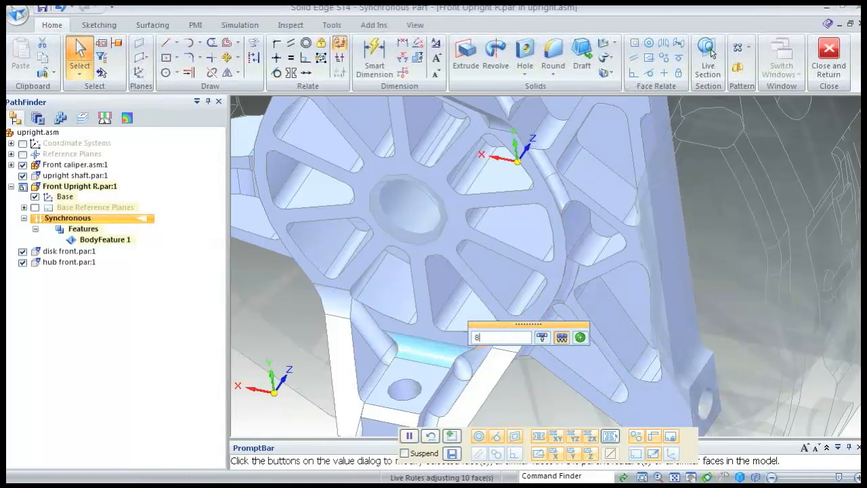
key("Return")
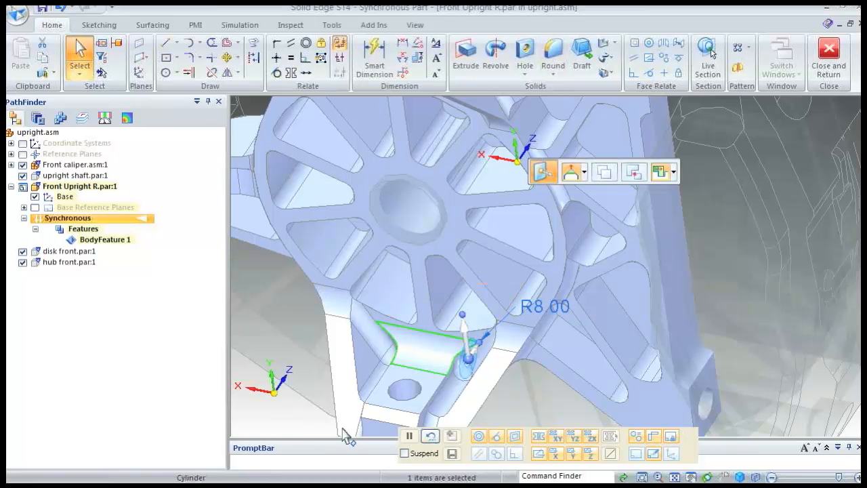
left_click(292, 425)
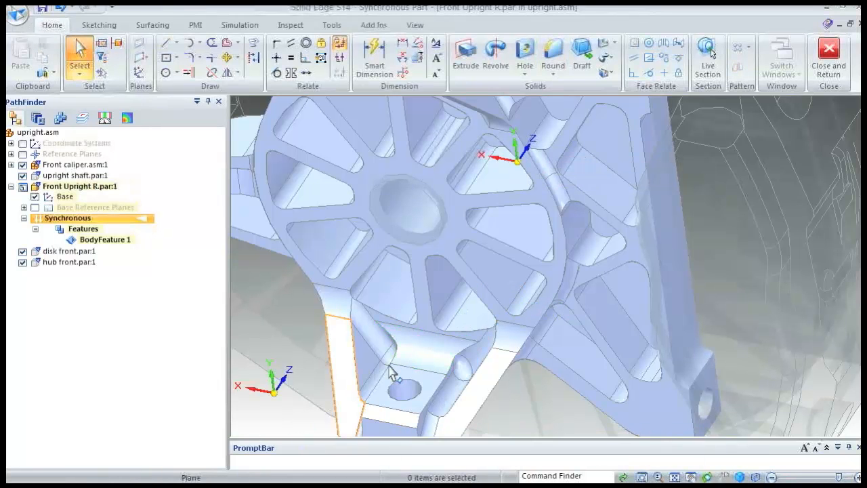
Save the modified upright part and close in-place editing to return to the upright assembly.
scroll(388, 365, "down", 4)
middle_click_drag(460, 263, 486, 276)
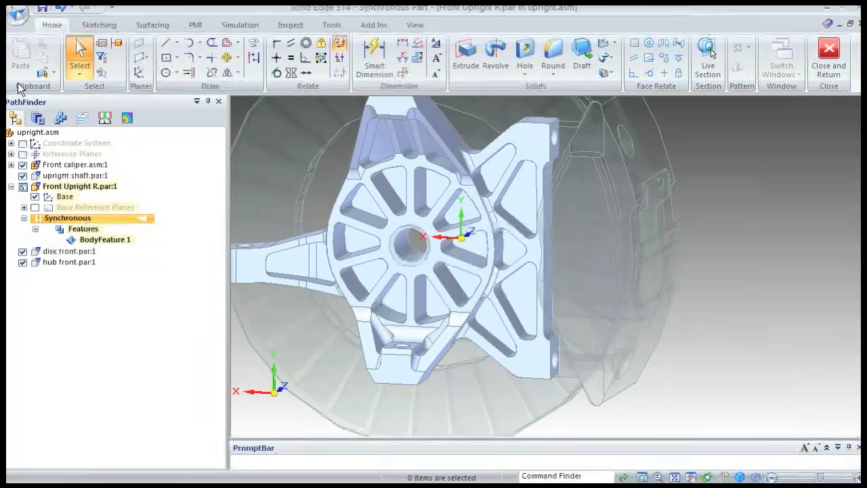
left_click(42, 8)
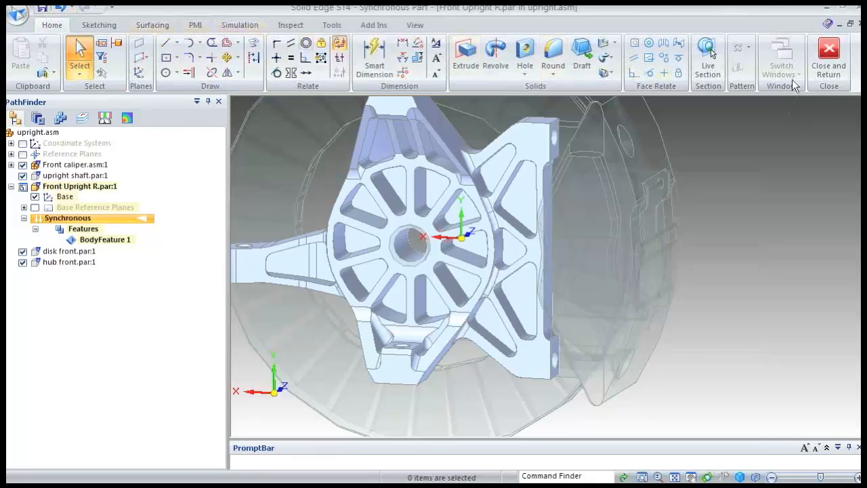
left_click(829, 55)
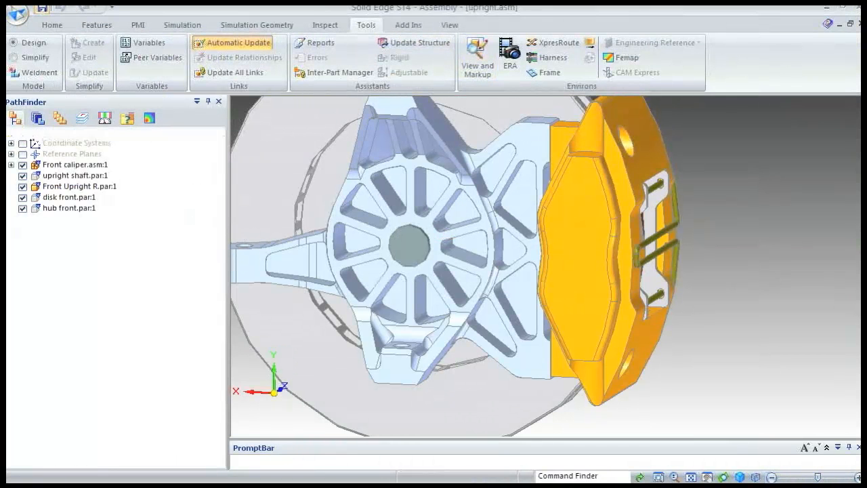
middle_click_drag(738, 276, 767, 277, "shift")
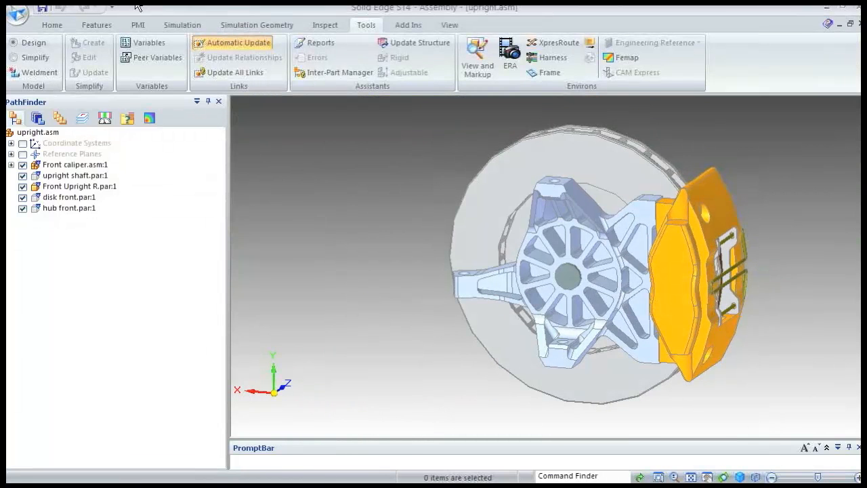
Switch to Femap, remove the stress contour, and display the solid surfaces instead of the mesh.
key("alt+Tab")
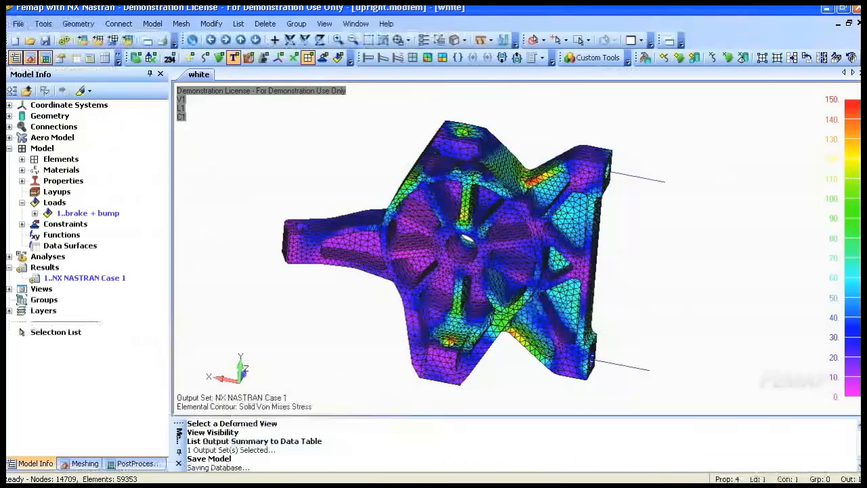
left_click(220, 59)
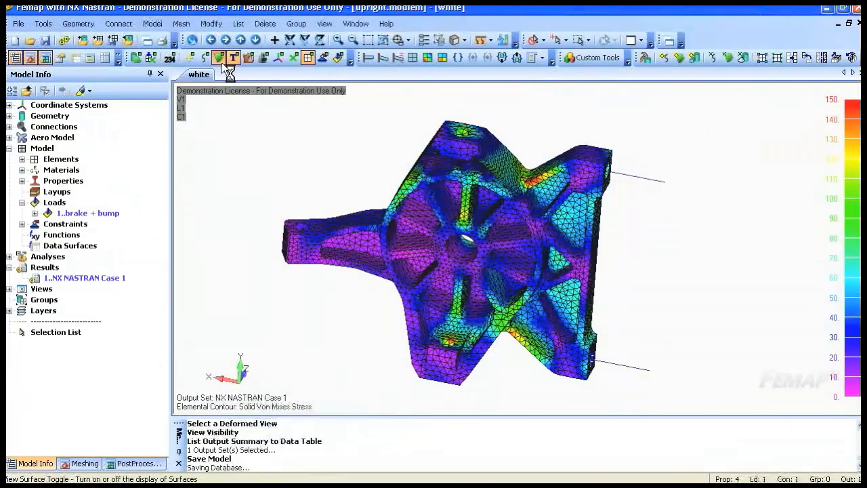
left_click(414, 58)
left_click(308, 58)
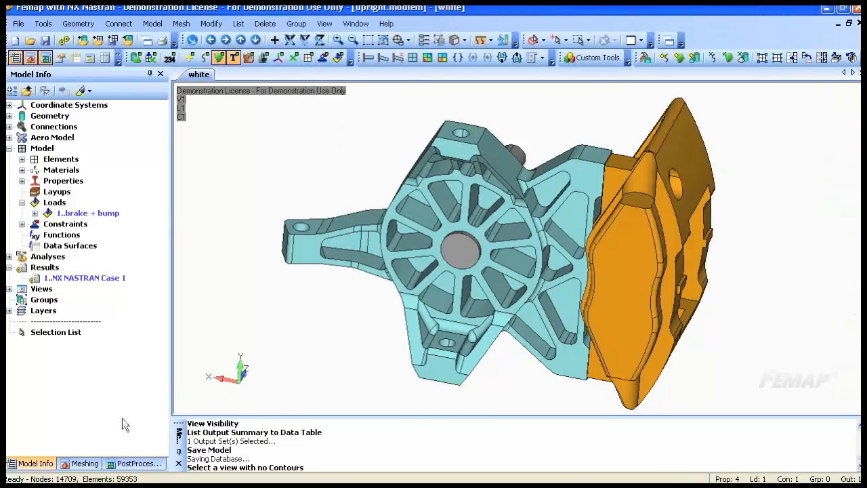
Open the model's Reference Manager and check the update status of Front Upright R.par.
left_click(19, 25)
left_click(72, 226)
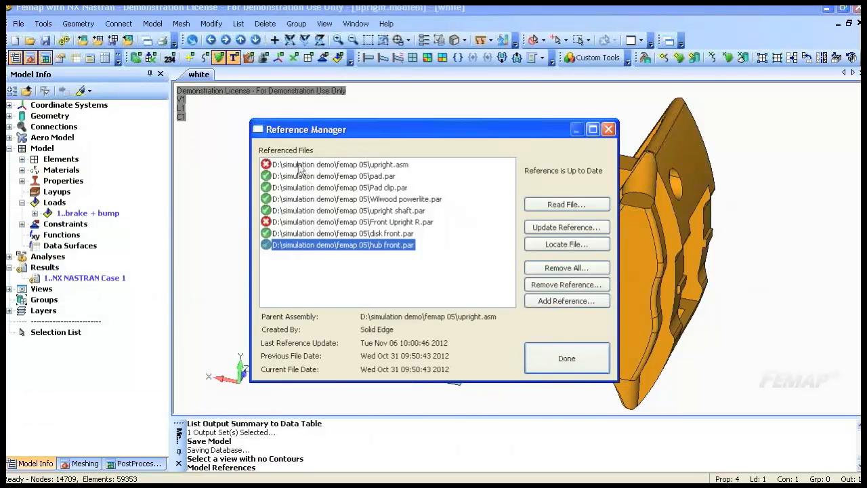
left_click(308, 222)
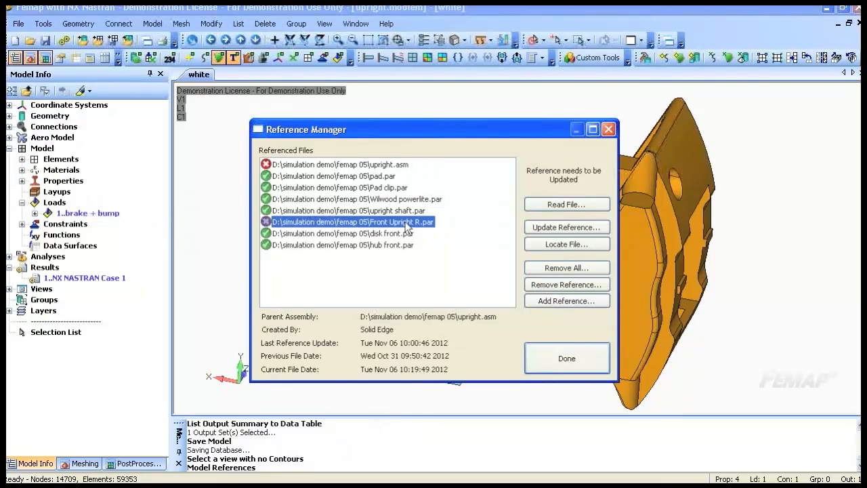
Read upright.asm again to update the active solids, resizing curves with length changes at a 1.25 tolerance and deleting original geometry and mesh.
left_click(339, 164)
left_click(562, 204)
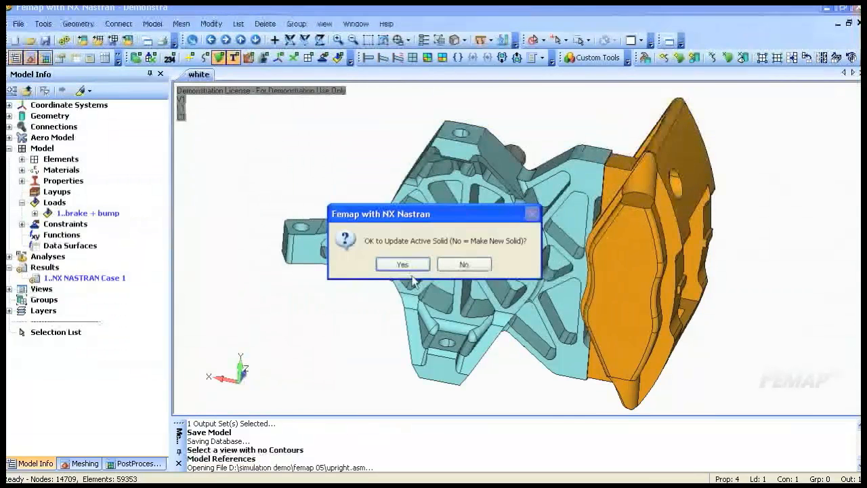
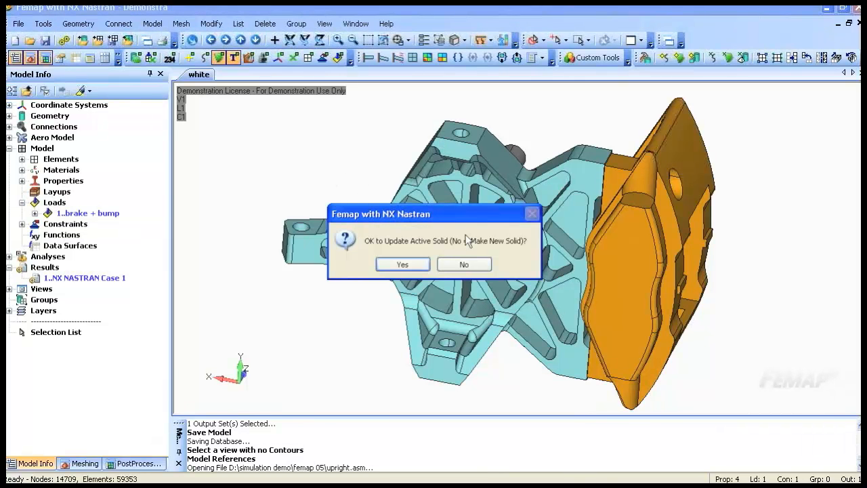
left_click(404, 267)
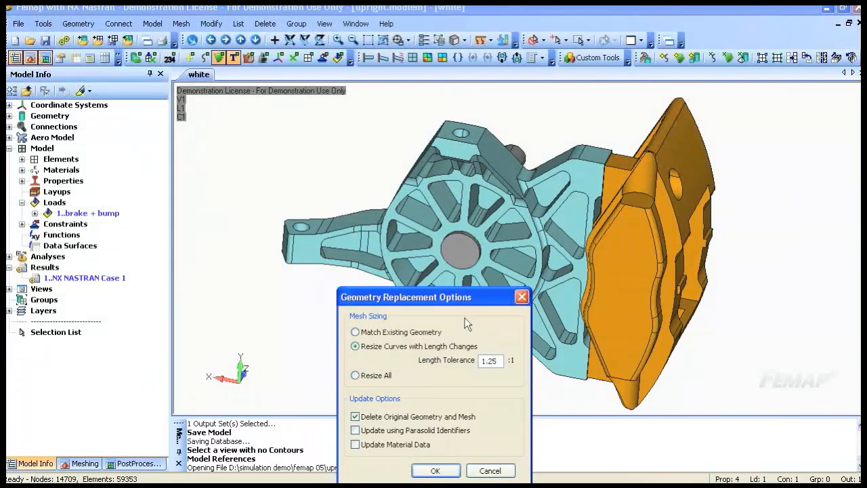
left_click(436, 471)
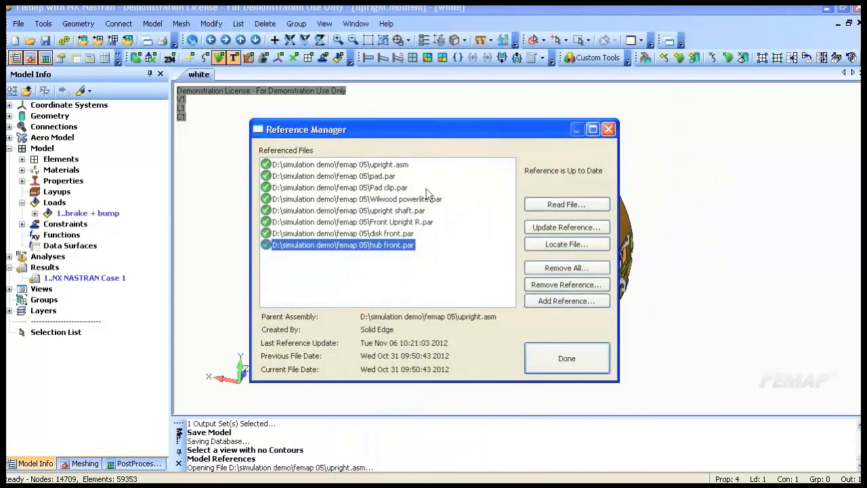
Close the Reference Manager and turn on the display of elements.
left_click(591, 362)
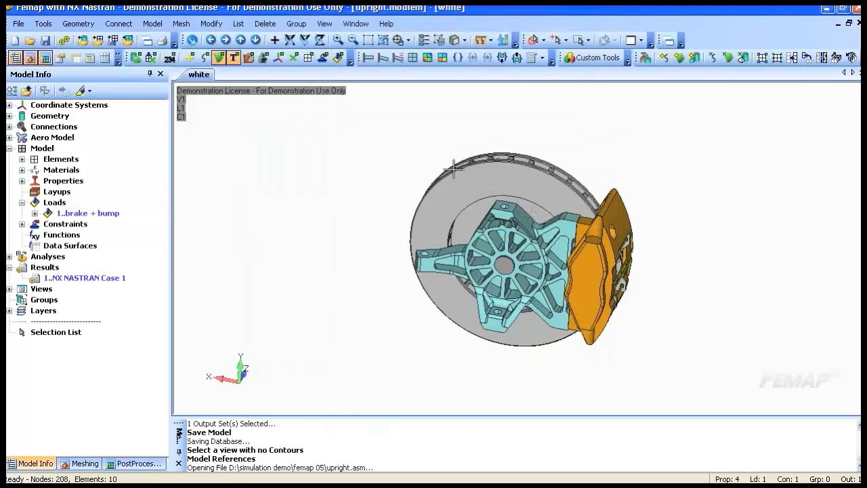
scroll(407, 203, "up", 3)
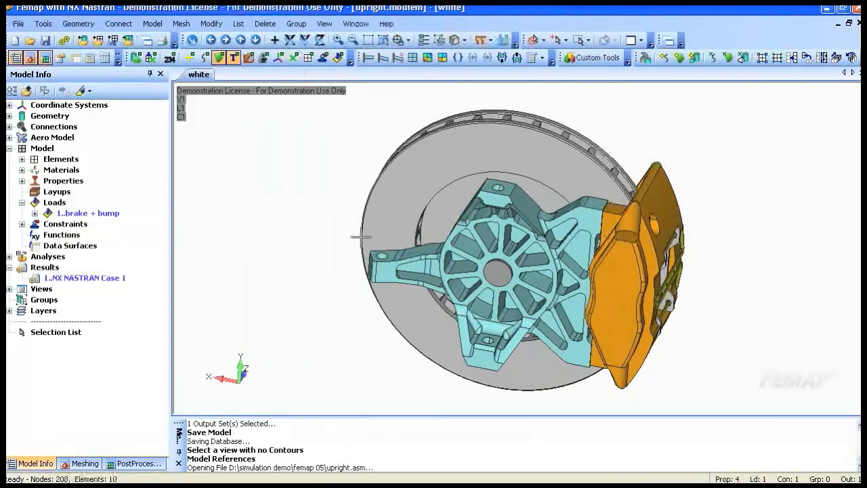
left_click(308, 57)
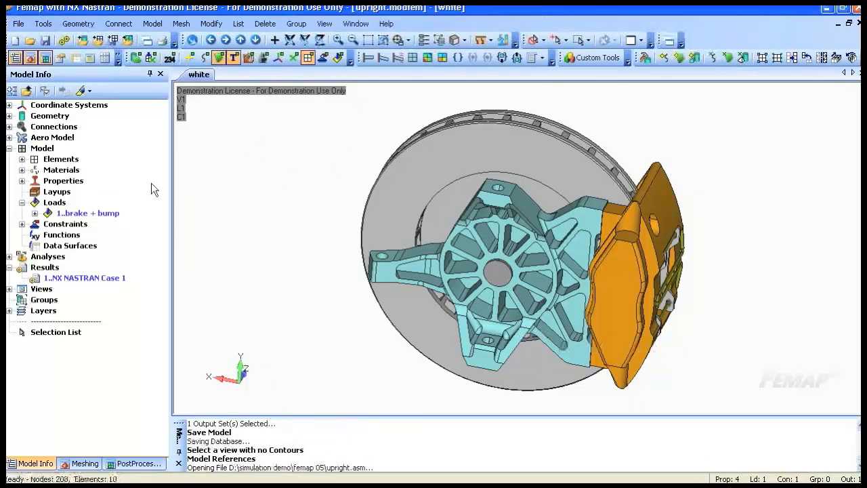
Examine where the two surface forces and the bolt preload of the brake + bump load set act on the assembly.
left_click(35, 213)
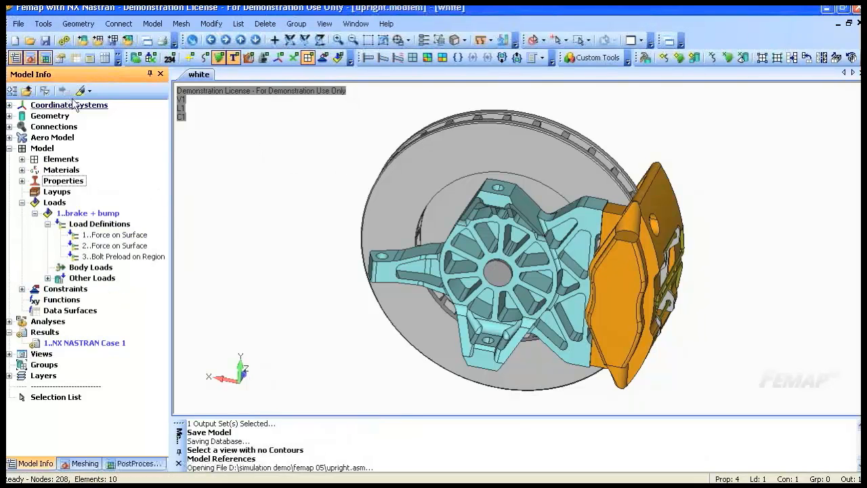
middle_click_drag(316, 219, 591, 242)
left_click(118, 234)
left_click(113, 245)
middle_click_drag(341, 259, 440, 250)
left_click(122, 257)
left_click(22, 201)
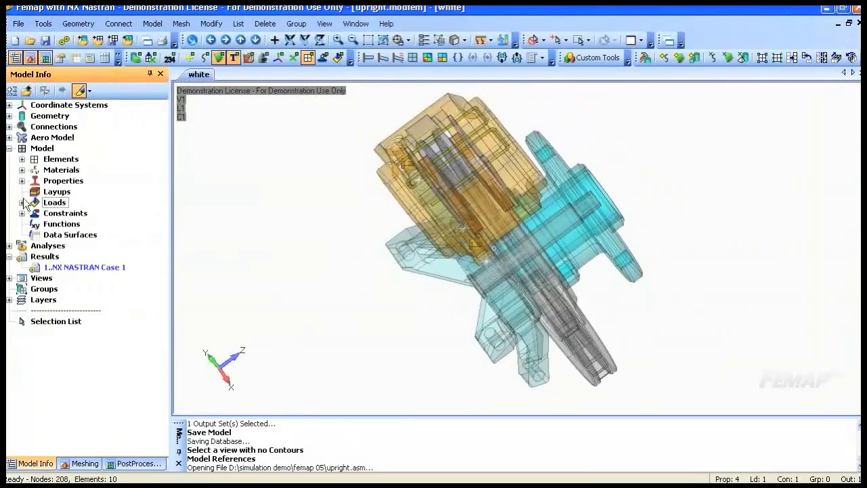
Hide both pads, the pad clip, hub front and disk front, keeping the Wilwood powerlite, upright shaft and Front Upright R displayed.
left_click(10, 115)
left_click(34, 126)
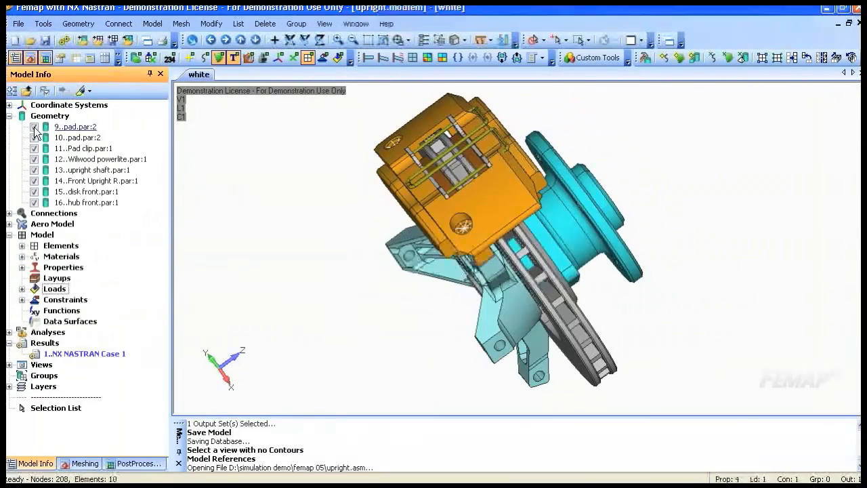
left_click(34, 137)
left_click(34, 148)
middle_click_drag(266, 189, 203, 230)
left_click(34, 159)
left_click(34, 202)
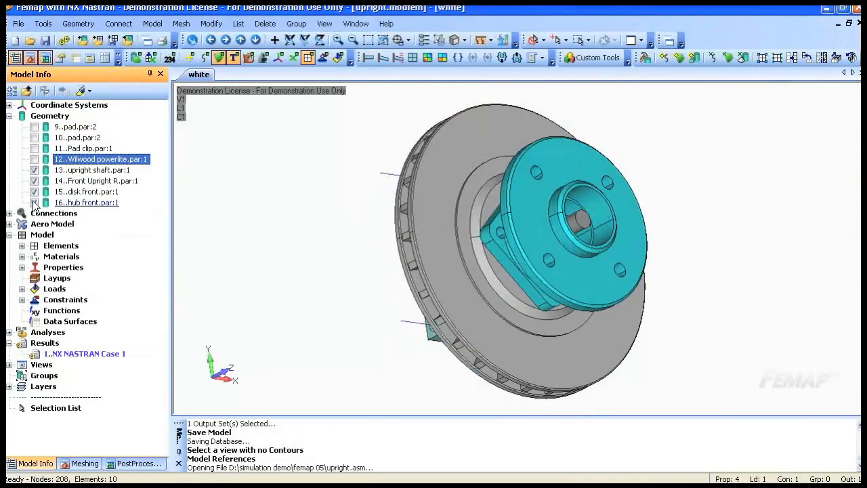
left_click(34, 191)
left_click(34, 159)
Tet mesh the Front Upright R, upright shaft and Wilwood powerlite solids.
middle_click_drag(590, 179, 646, 236)
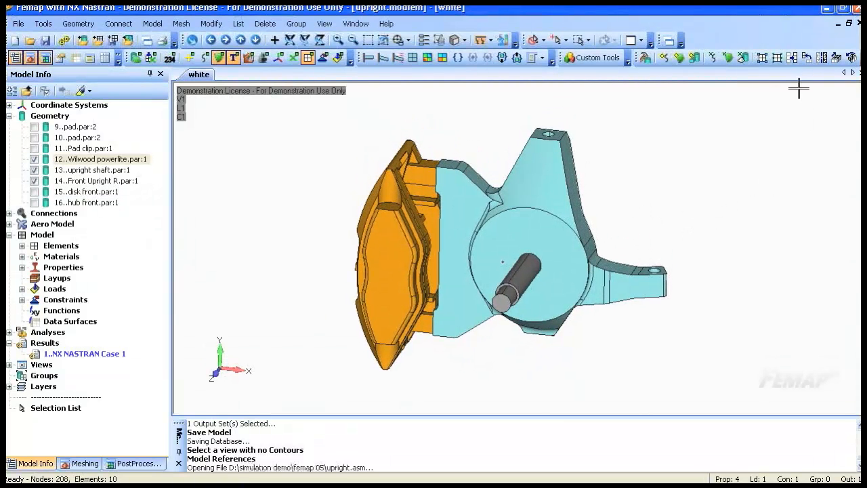
left_click(742, 58)
left_click(551, 169)
left_click(518, 277)
left_click(413, 240)
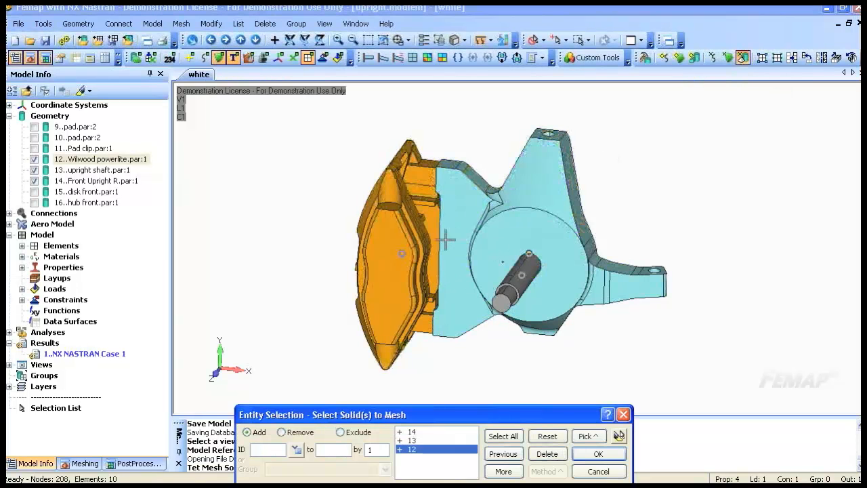
left_click(607, 455)
left_click(295, 469)
left_click(558, 467)
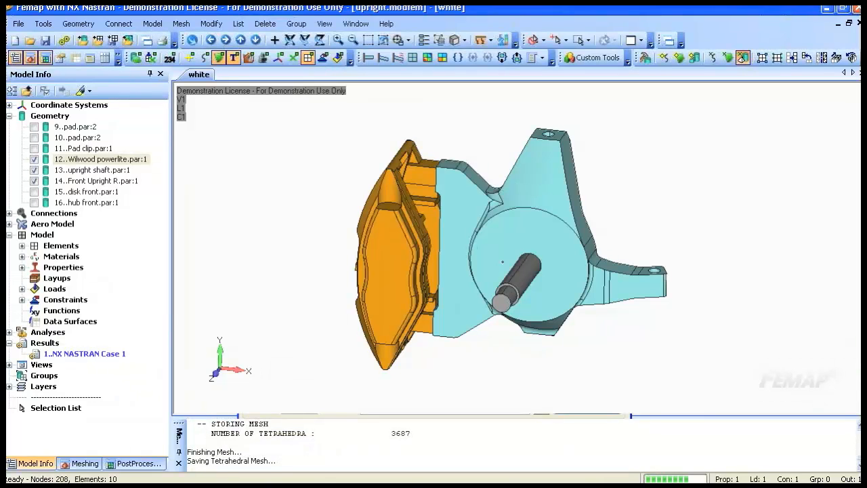
Check all nodes for coincidence and merge them at their current location with Safe Merge and automatic ID retention.
left_click(9, 213)
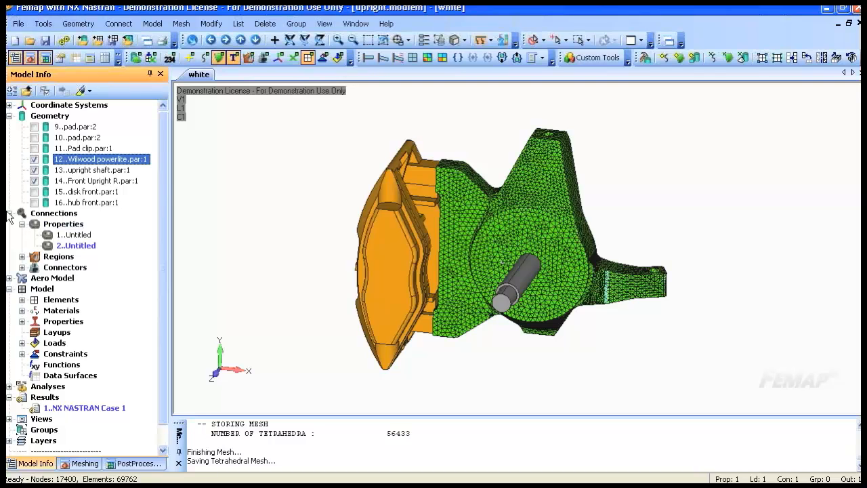
left_click(10, 213)
left_click(42, 23)
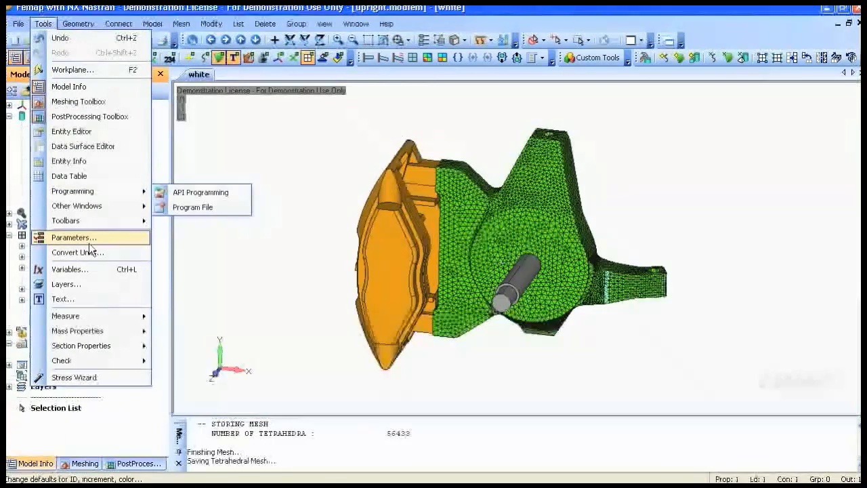
mouse_move(93, 358)
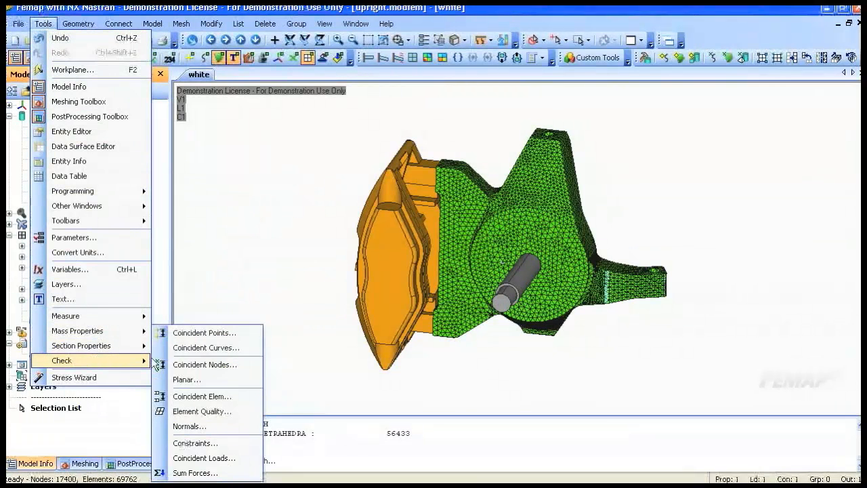
left_click(191, 365)
left_click(501, 435)
left_click(590, 452)
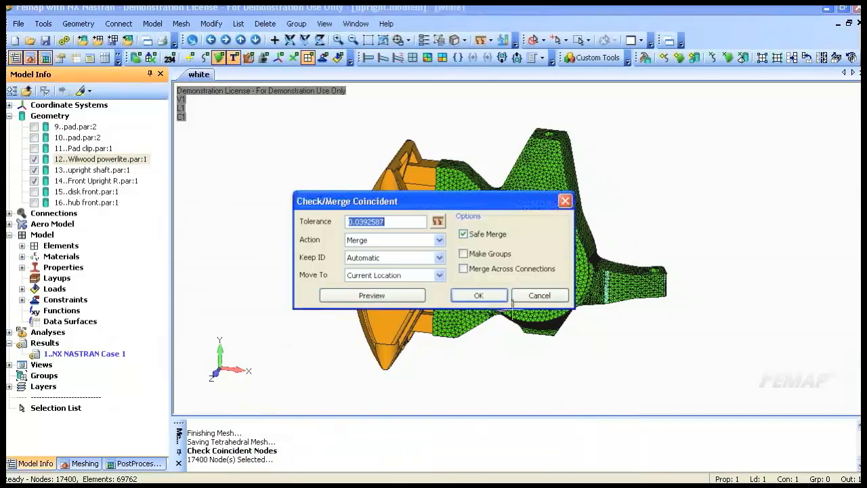
left_click(480, 295)
Run the NX Nastran Static Analysis Set.
middle_click_drag(485, 329, 468, 335)
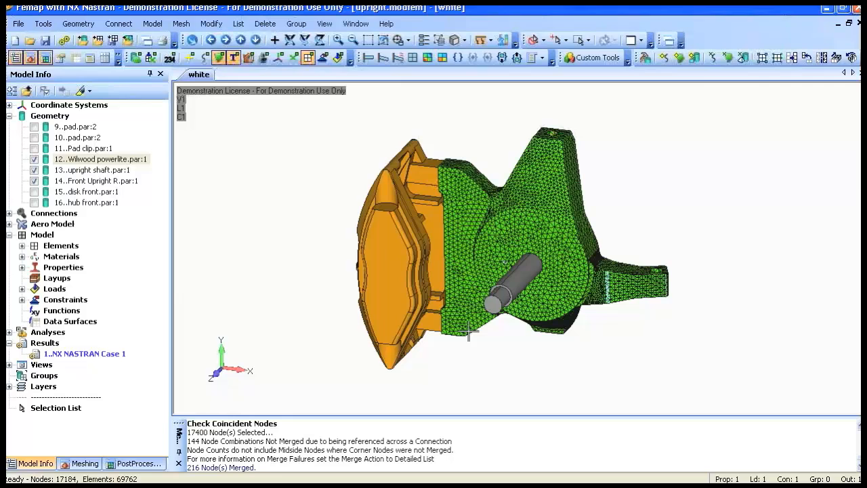
left_click(10, 332)
right_click(66, 346)
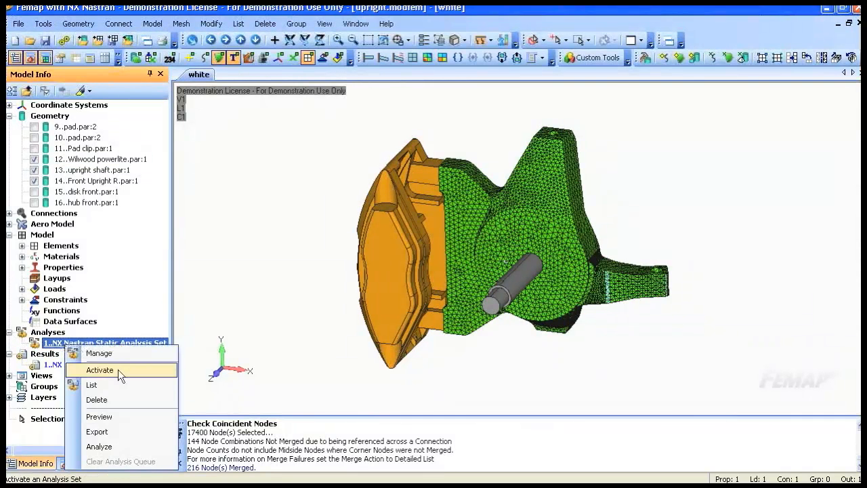
left_click(124, 448)
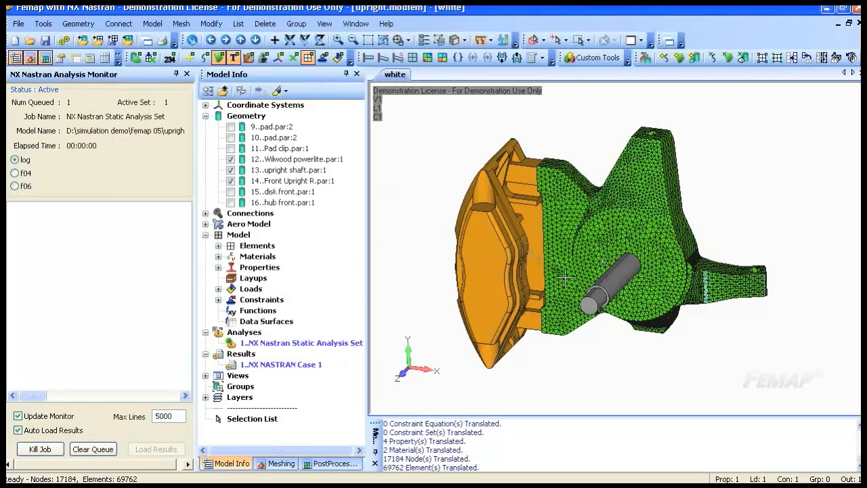
Show the elements with the caliper and shaft properties and turn off the surface display.
left_click(218, 268)
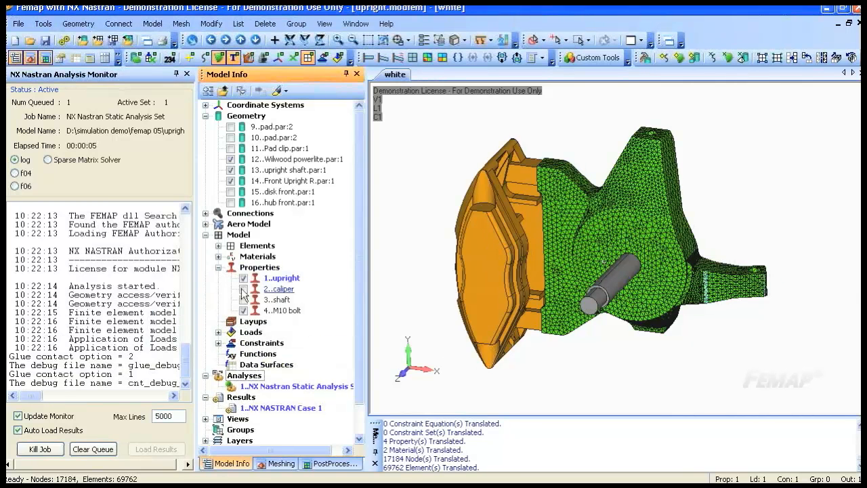
left_click(247, 300)
left_click(218, 57)
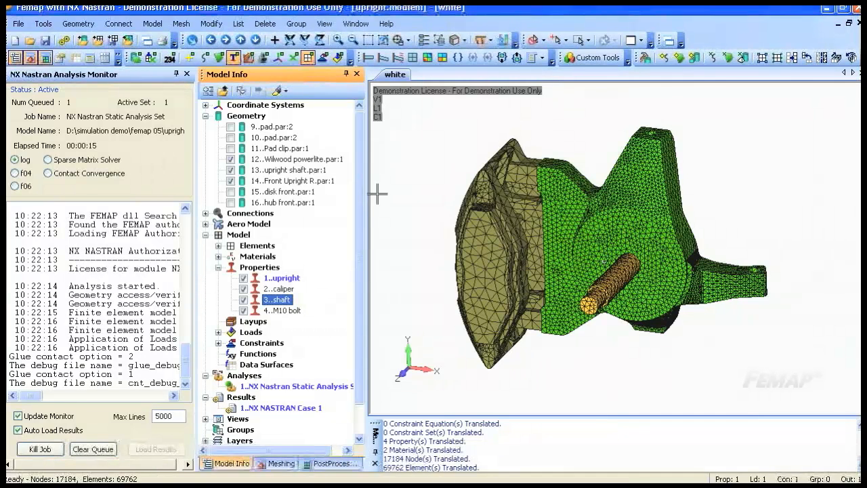
Follow the contact convergence plot of the running analysis, then close the analysis monitor.
left_click(94, 175)
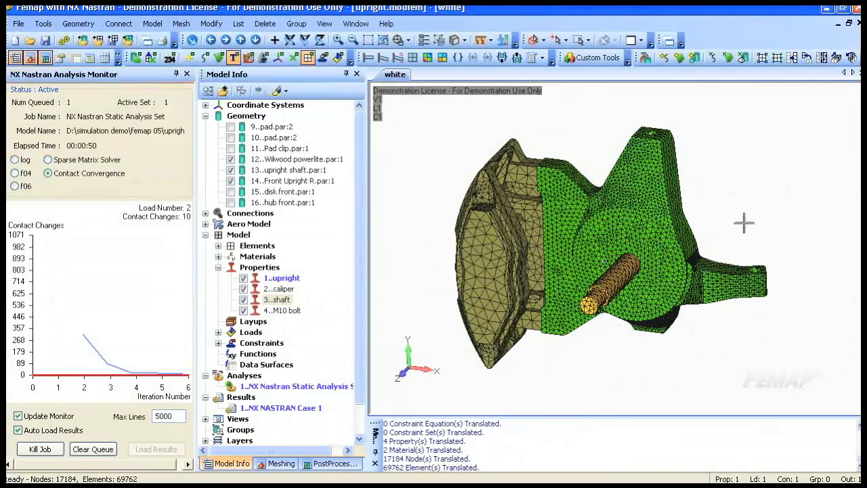
middle_click_drag(744, 222, 589, 252)
left_click(187, 75)
Show the Solid Von Mises Stress contour on the model and activate the second NX NASTRAN Case 1 output set.
middle_click_drag(364, 209, 516, 343)
scroll(444, 270, "up", 5)
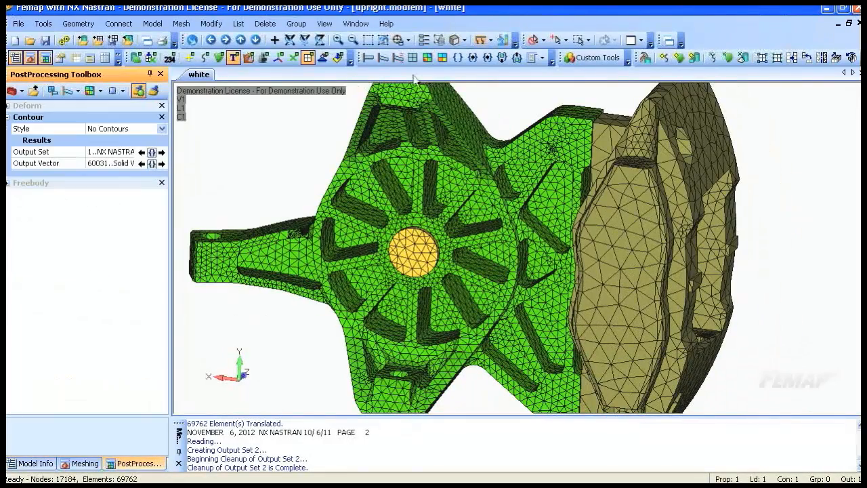
left_click(440, 58)
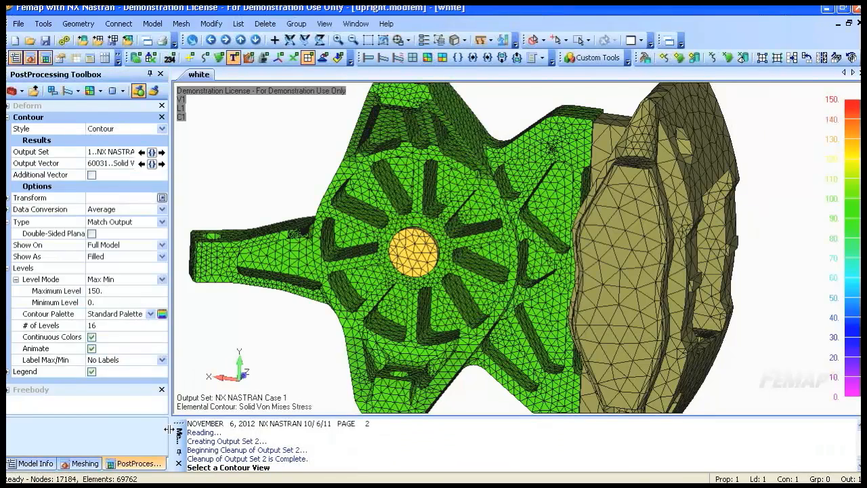
left_click(31, 463)
left_click(71, 418)
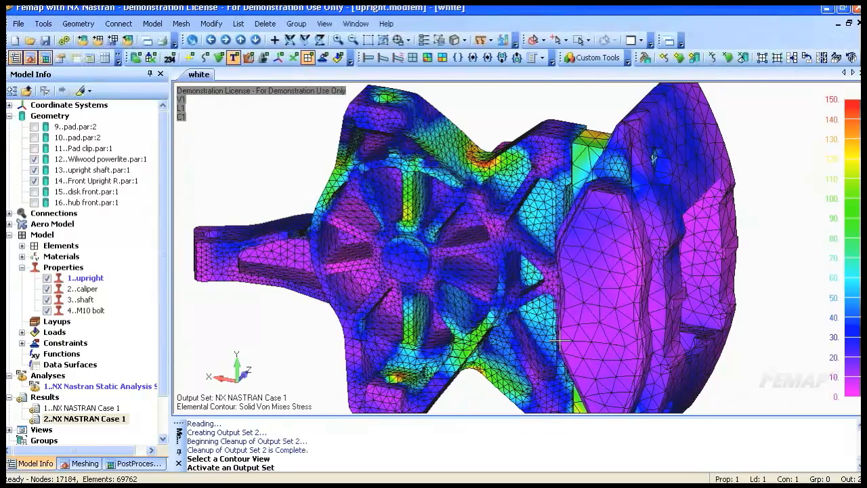
key("alt+Tab")
key("alt+Tab")
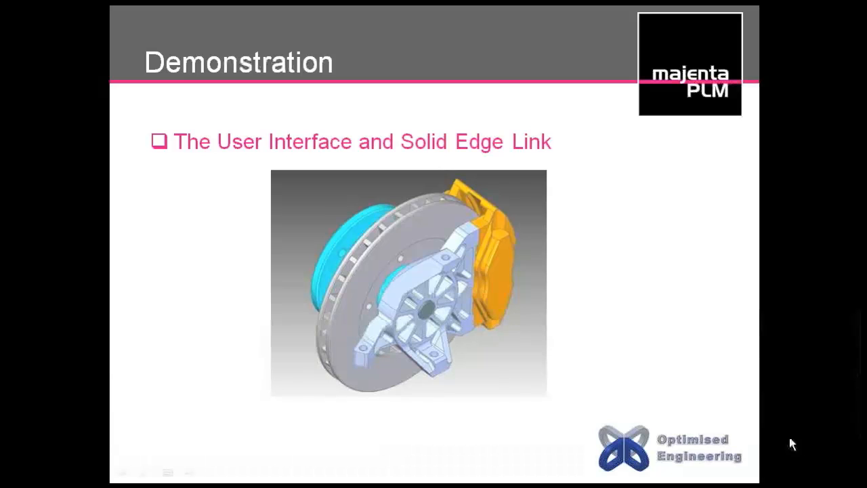
left_click(740, 412)
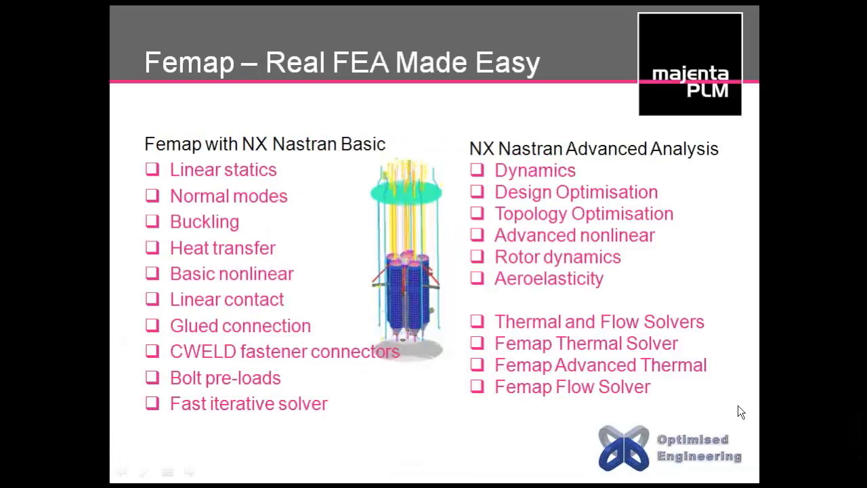
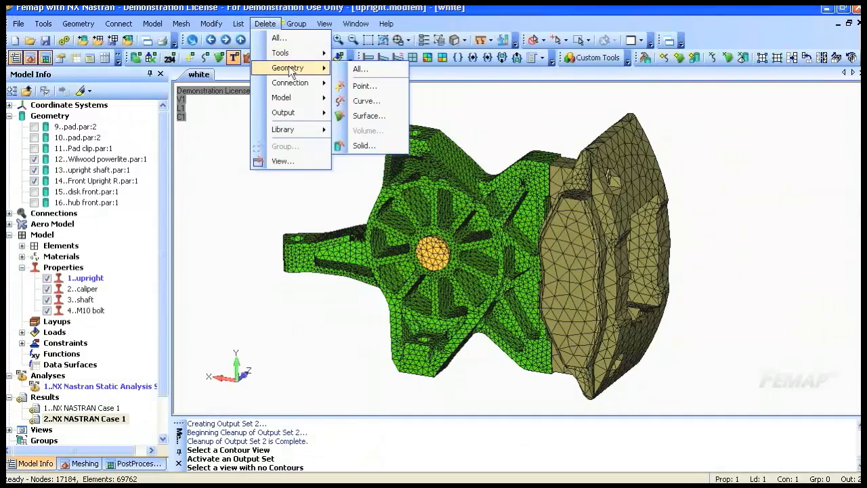
Delete the mesh of all elements while keeping the unused properties, materials and meshing attributes.
mouse_move(285, 101)
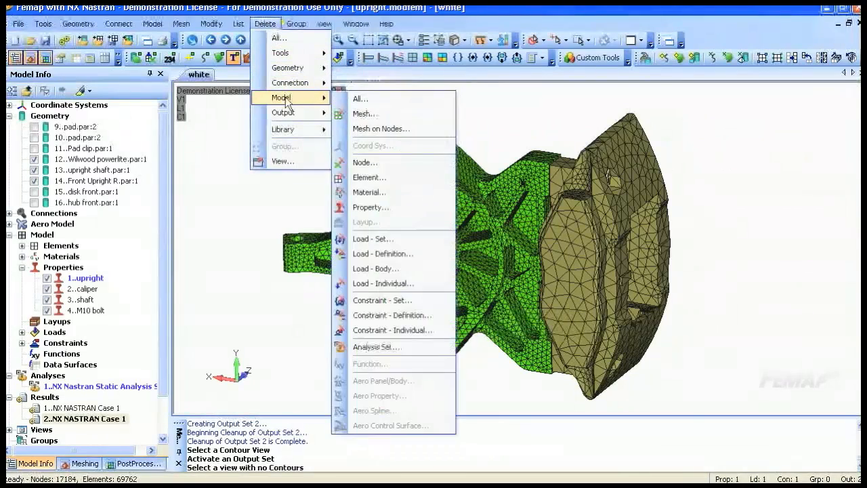
left_click(357, 113)
left_click(503, 436)
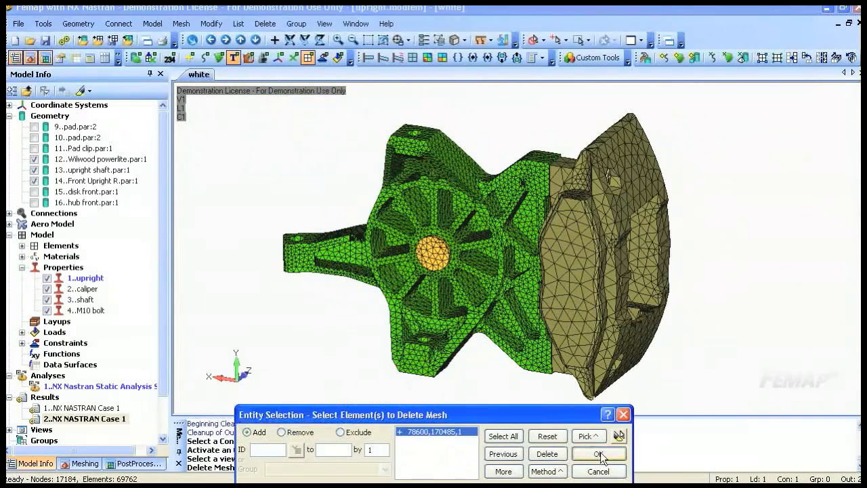
left_click(599, 453)
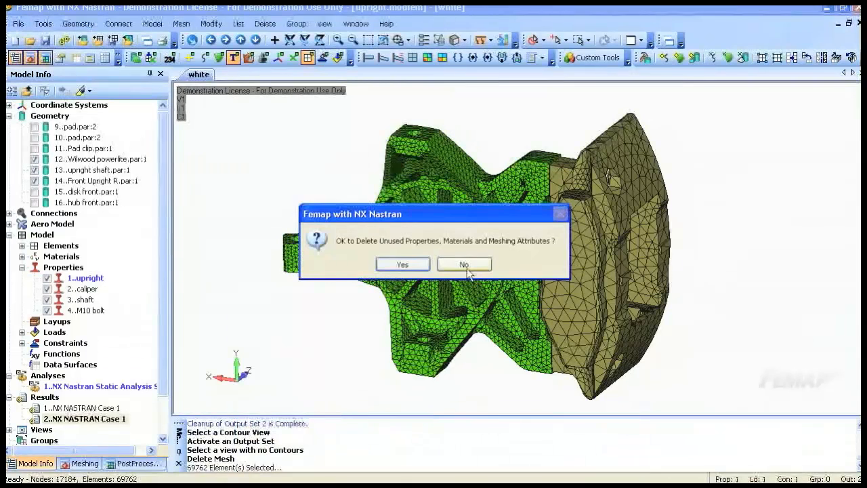
left_click(464, 264)
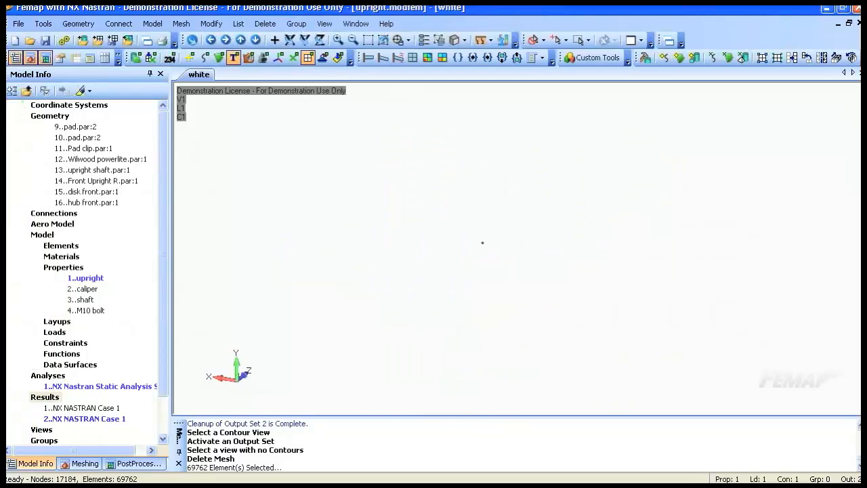
Turn on the curve and surface display, and hide the Wilwood powerlite and upright shaft solids.
left_click(204, 57)
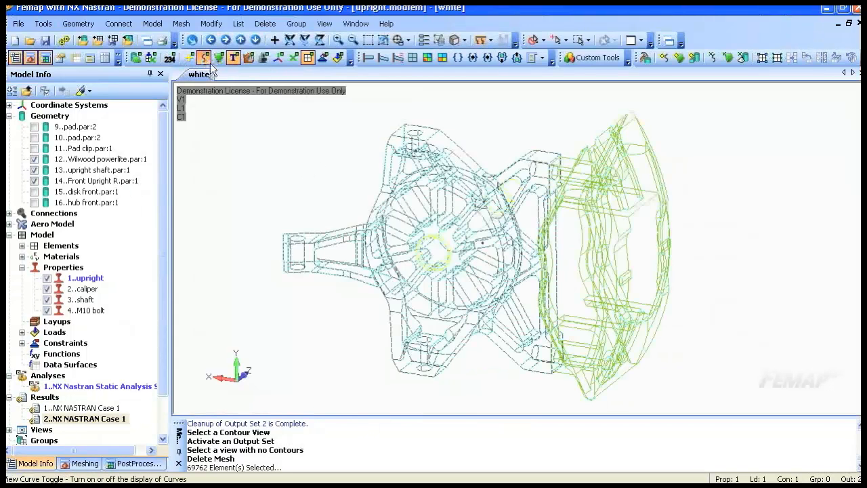
left_click(34, 159)
left_click(33, 170)
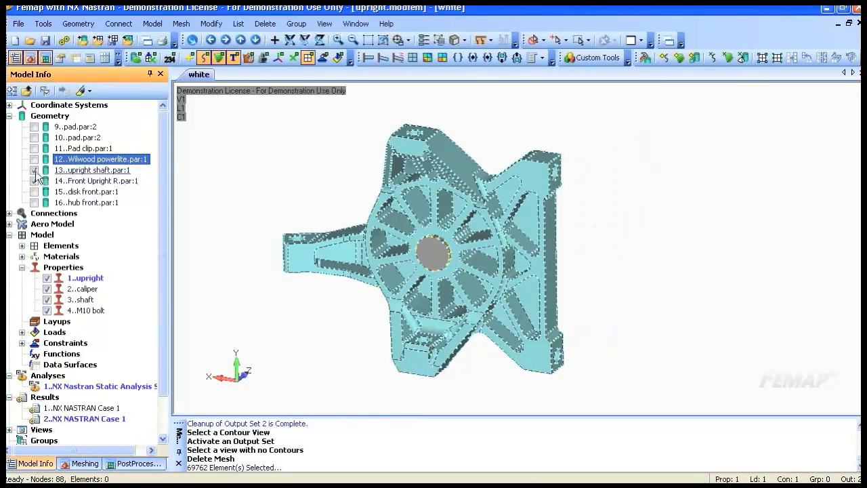
Set the tet mesh size on the Front Upright R solid to 4, replacing mesh sizes on all curves.
middle_click_drag(443, 224, 491, 218)
left_click(692, 59)
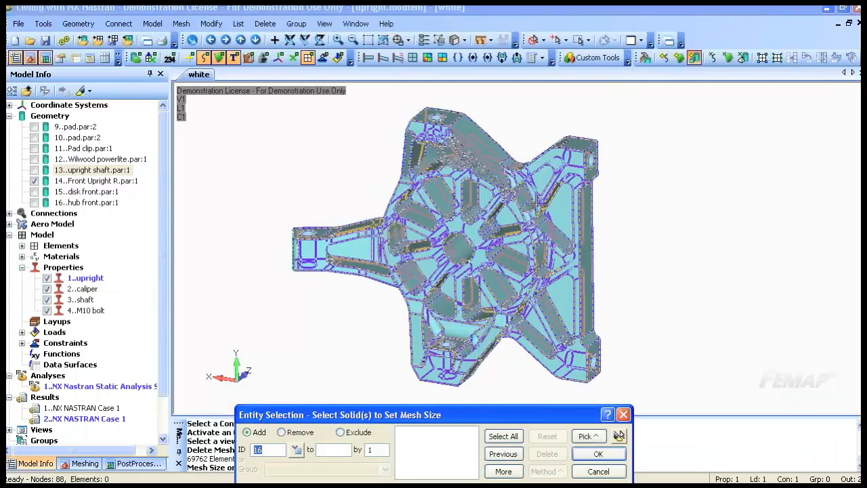
left_click(469, 243)
left_click(599, 454)
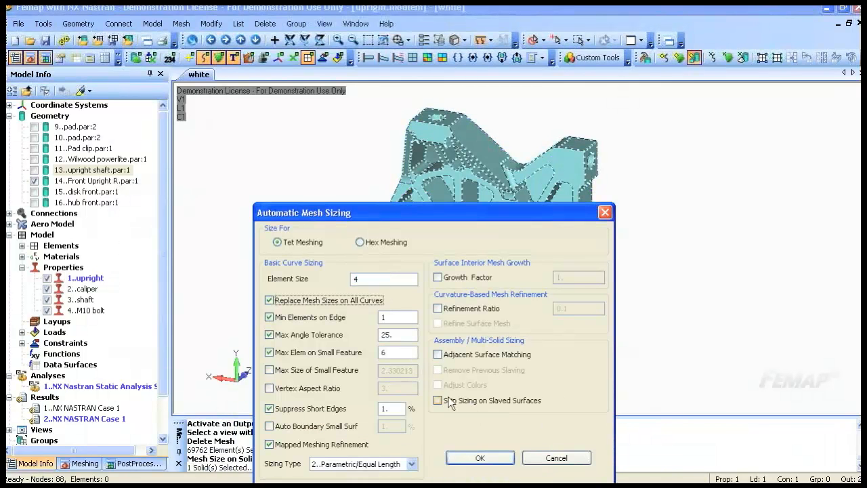
left_click(480, 458)
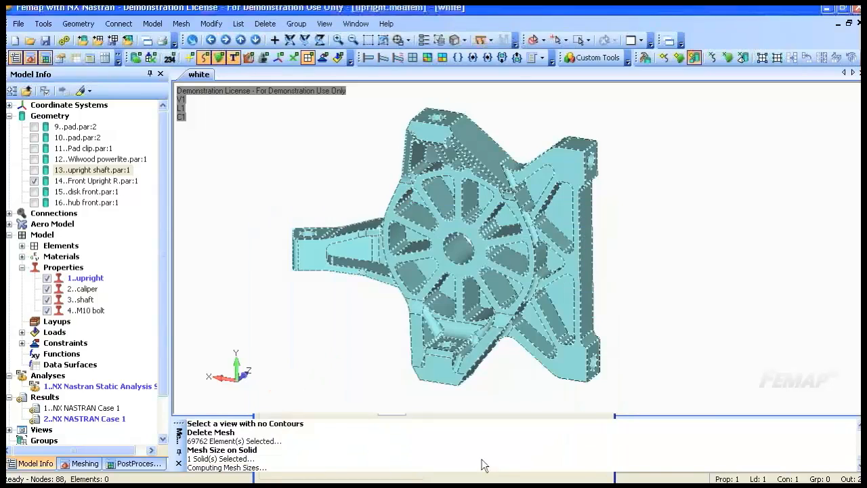
Mesh all surfaces of the Front Upright R solid with Tri plot-only elements, selecting the surfaces by solid.
left_click(727, 57)
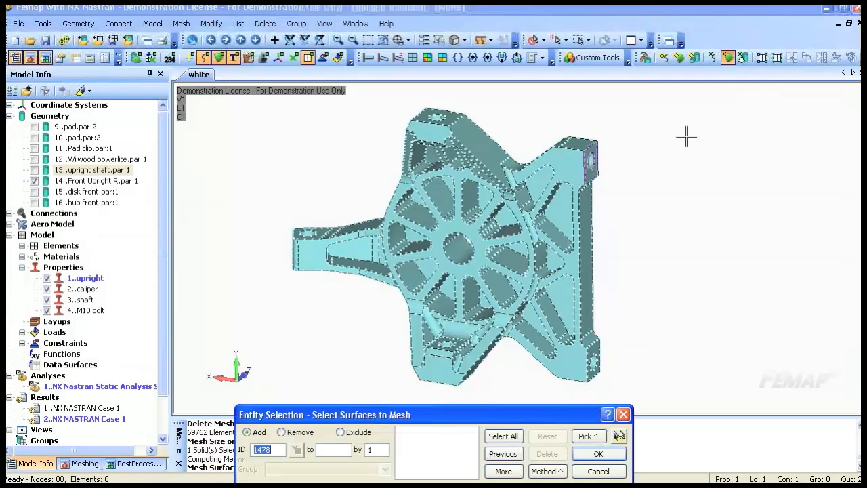
left_click(547, 470)
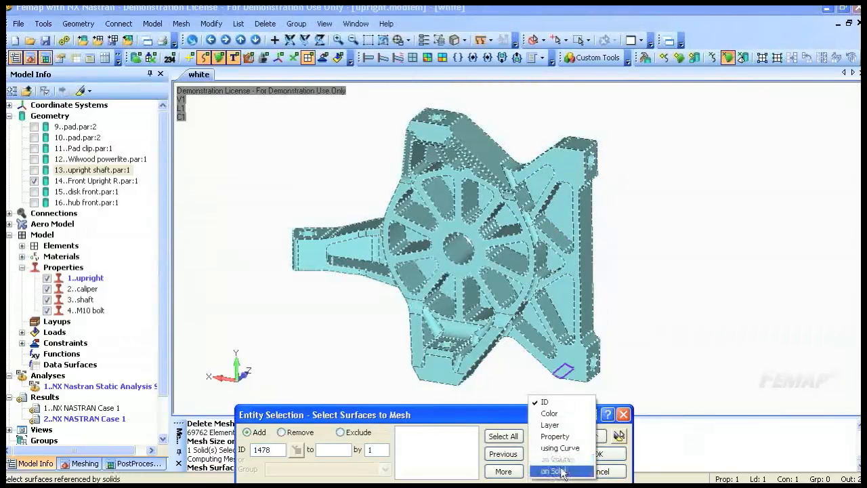
left_click(554, 470)
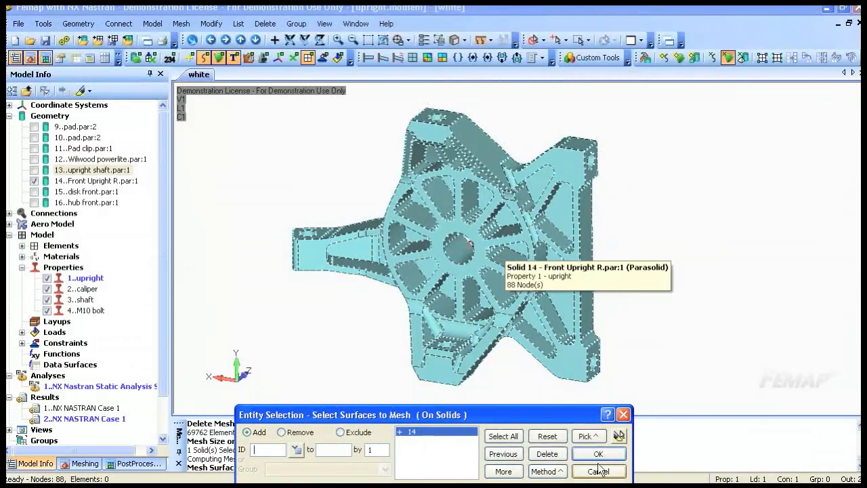
left_click(591, 454)
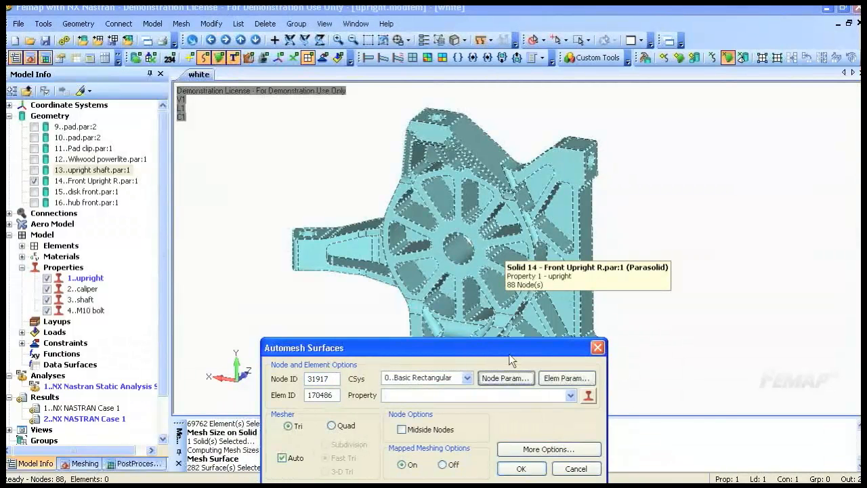
left_click(521, 468)
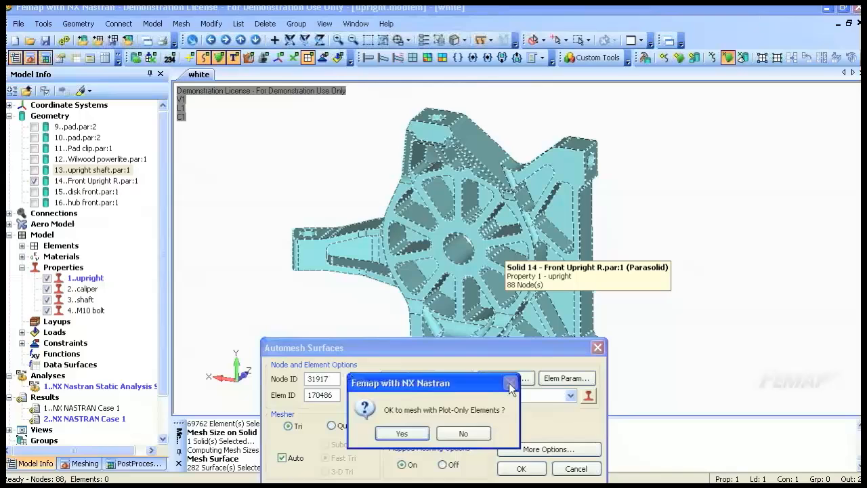
left_click(428, 433)
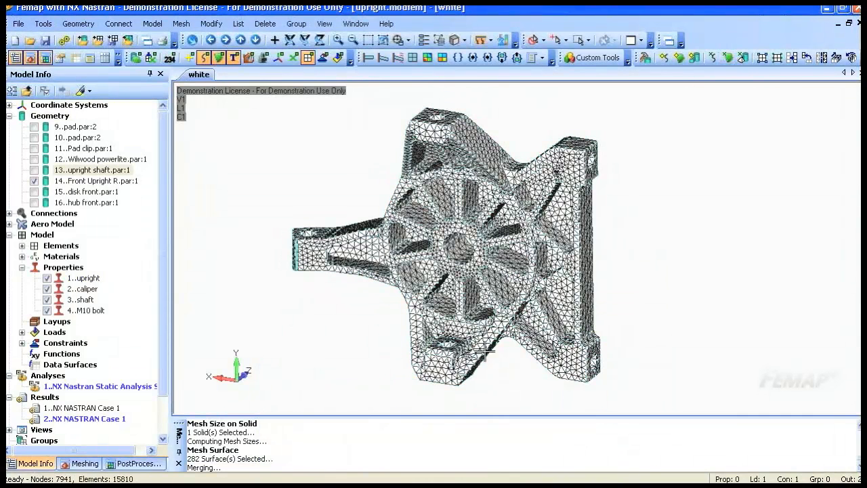
Turn off the surface display and the curve Mesh Size display in the active view.
left_click(220, 57)
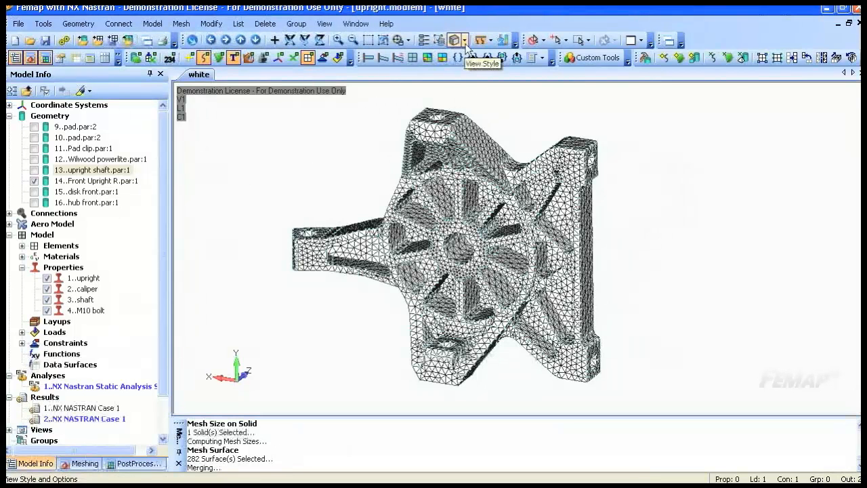
left_click(463, 40)
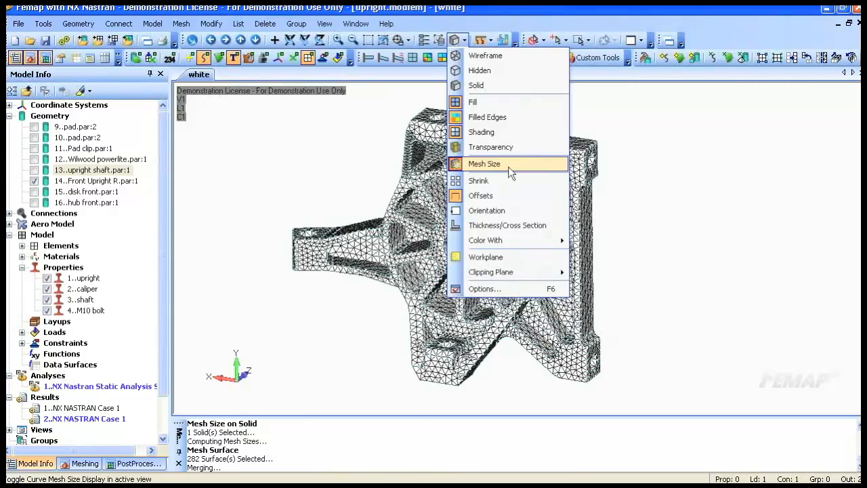
left_click(508, 166)
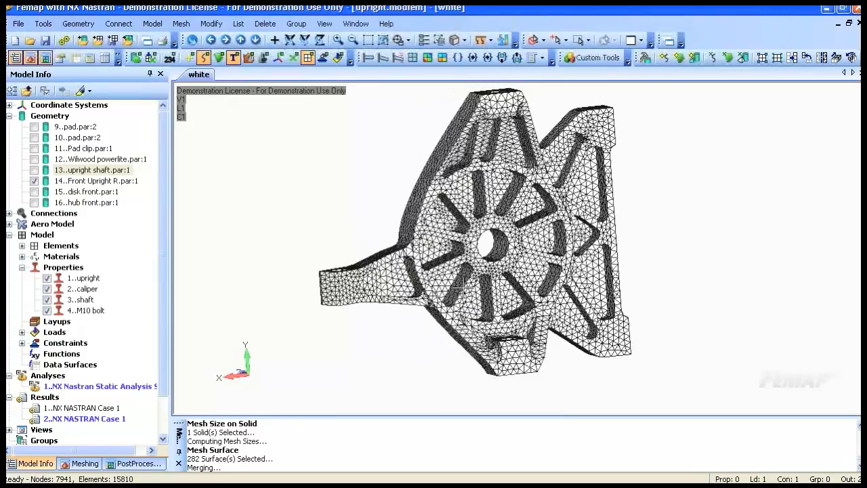
Examine the sliver elements where the upright's arm blends into the body, comparing the mesh with the underlying geometry.
scroll(463, 287, "up", 4)
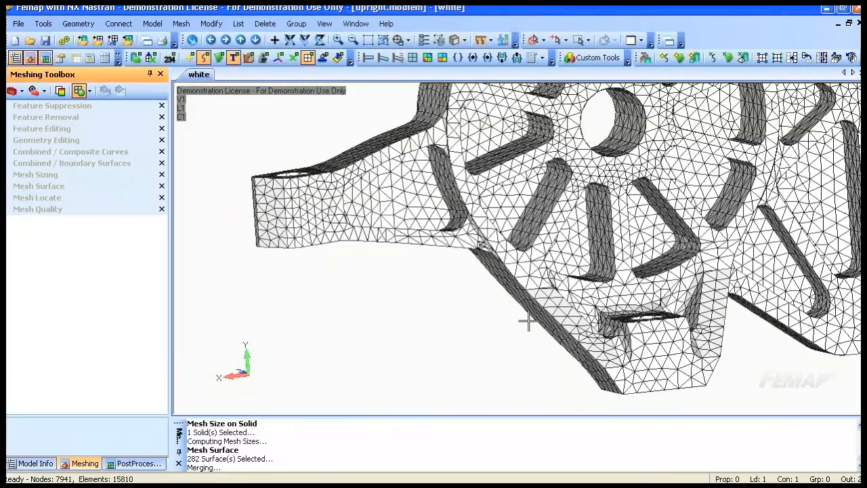
middle_click_drag(531, 318, 597, 248)
scroll(575, 236, "up", 10)
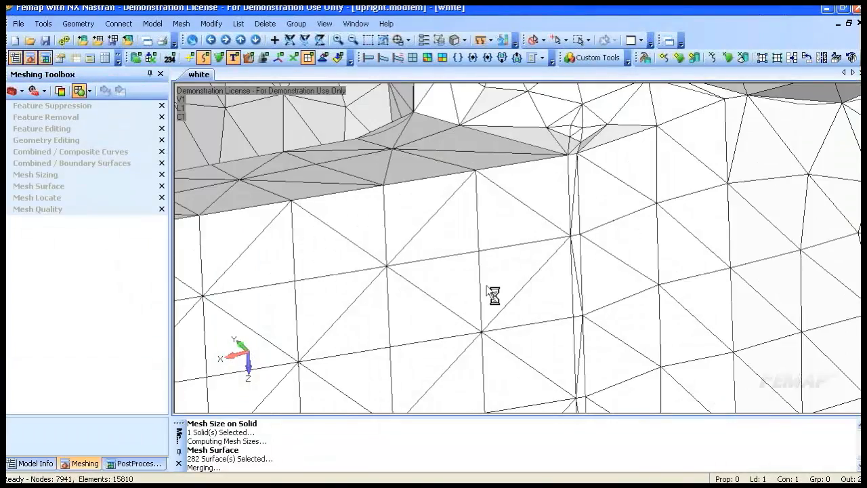
scroll(505, 267, "up", 1)
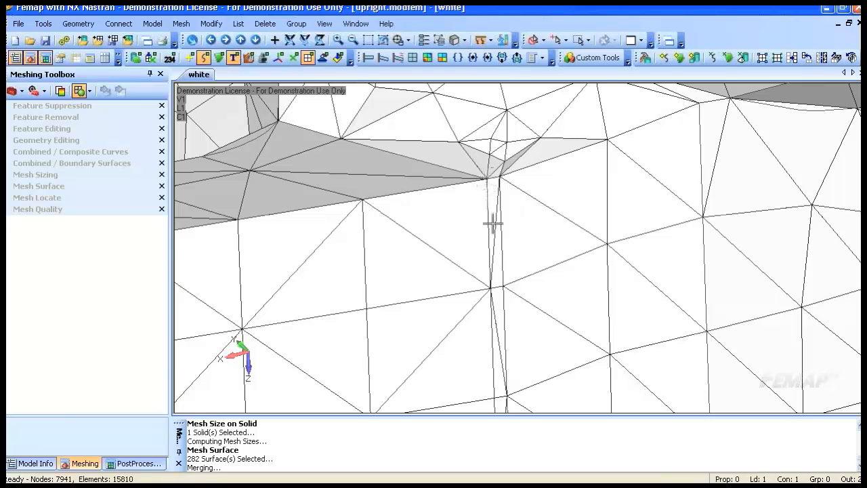
left_click(219, 58)
left_click(307, 58)
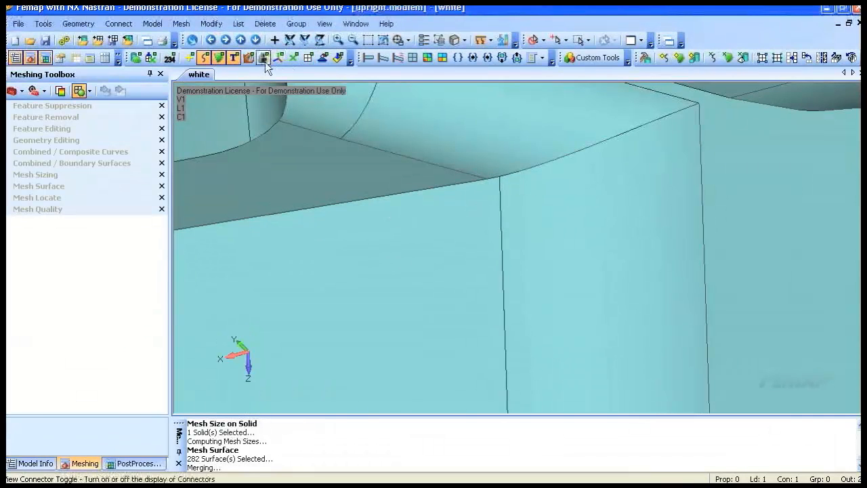
left_click(307, 58)
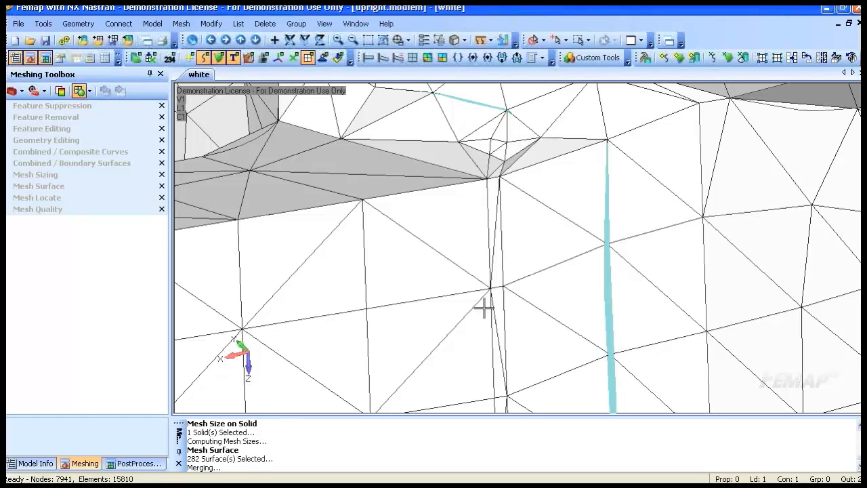
scroll(509, 298, "down", 3)
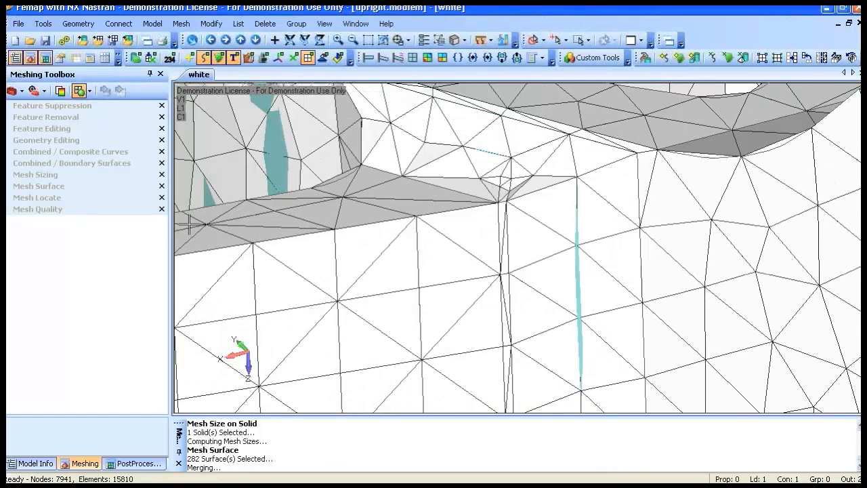
Suppress the curves bordering the sliver elements at the arm's blend with Feature Suppression, and hide the curves and surfaces.
left_click(65, 106)
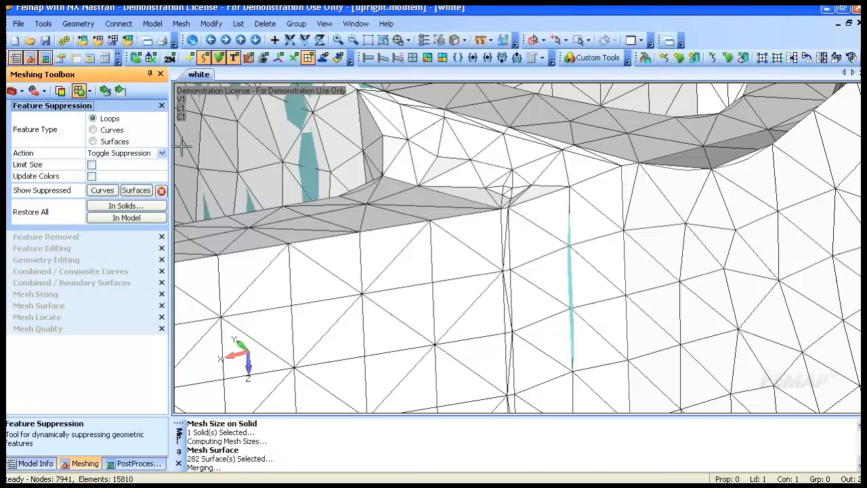
left_click(93, 129)
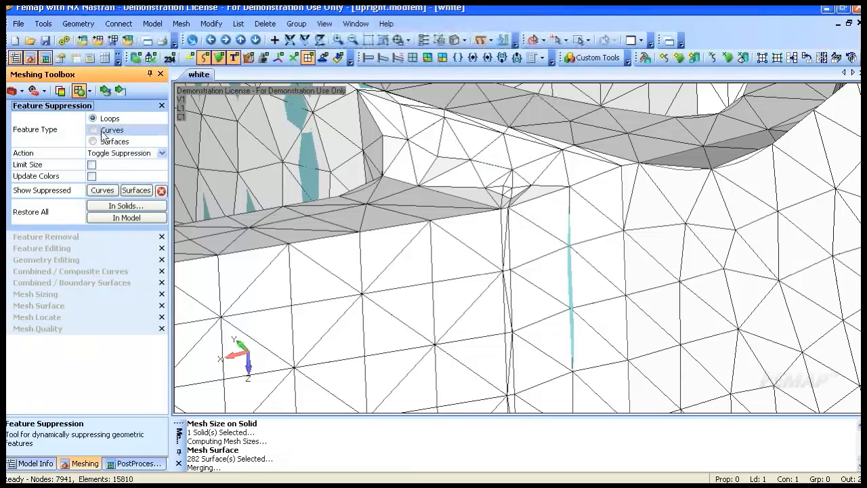
left_click(506, 214)
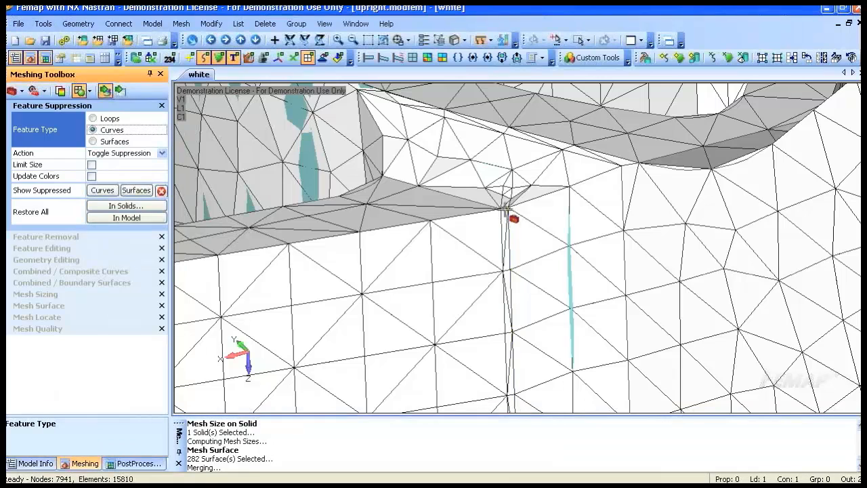
middle_click_drag(517, 187, 489, 265, "ctrl")
left_click(489, 266)
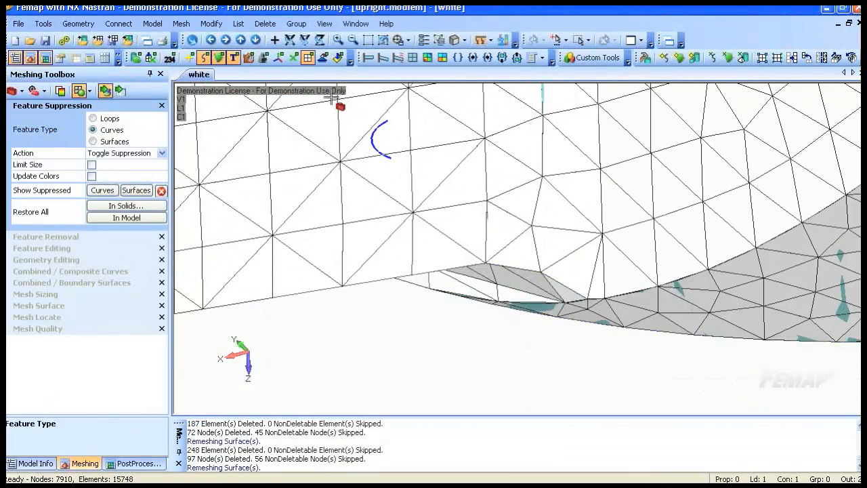
left_click(105, 91)
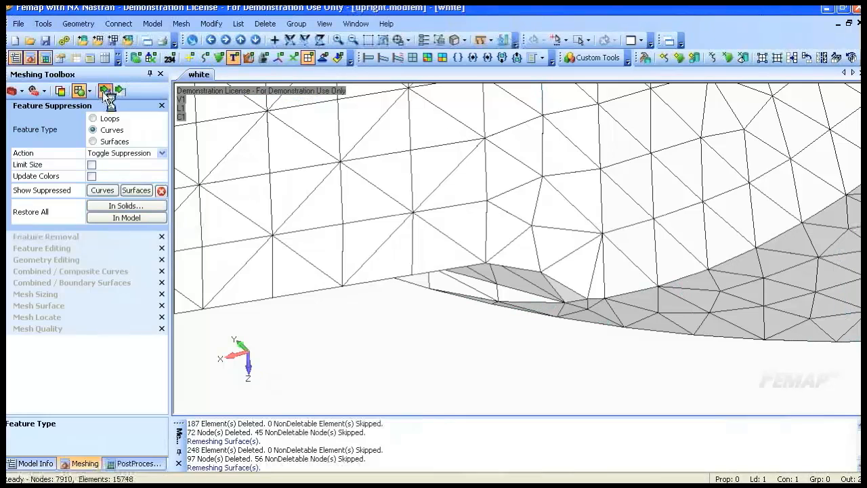
Display the curves and activate Mesh Sizing with the Increase operation set to 2 elements.
middle_click_drag(497, 170, 492, 202)
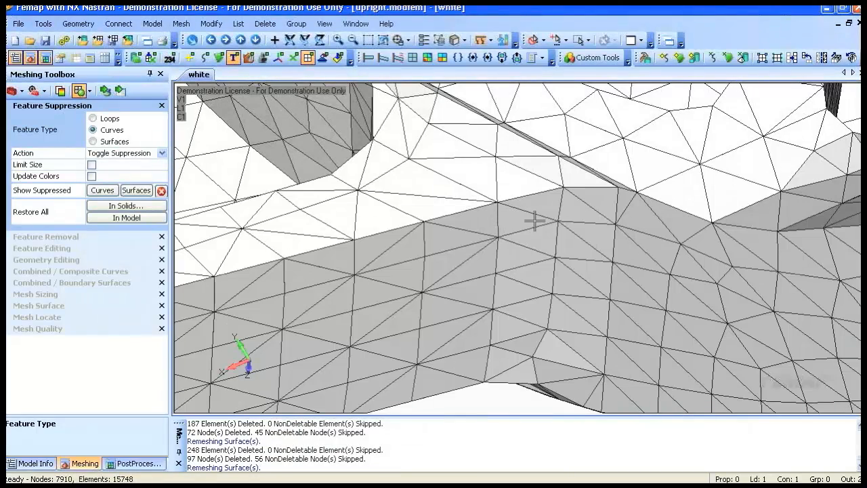
middle_click_drag(575, 234, 597, 333)
scroll(564, 166, "down", 6)
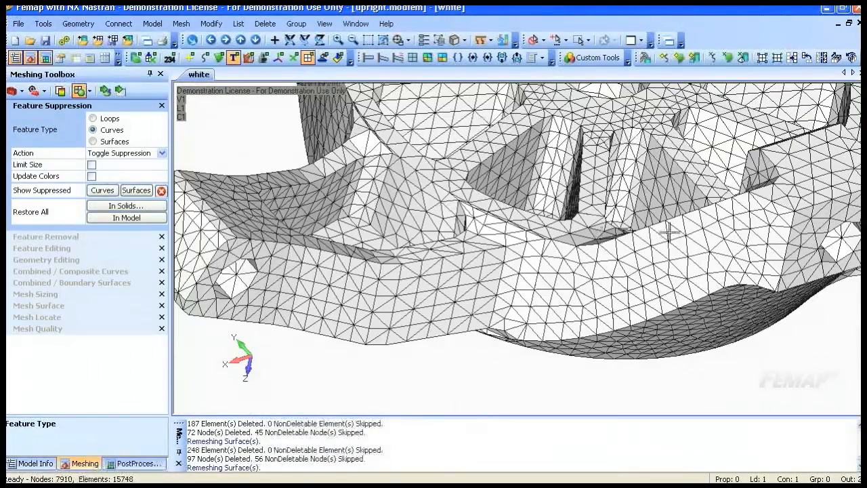
middle_click_drag(682, 179, 530, 234)
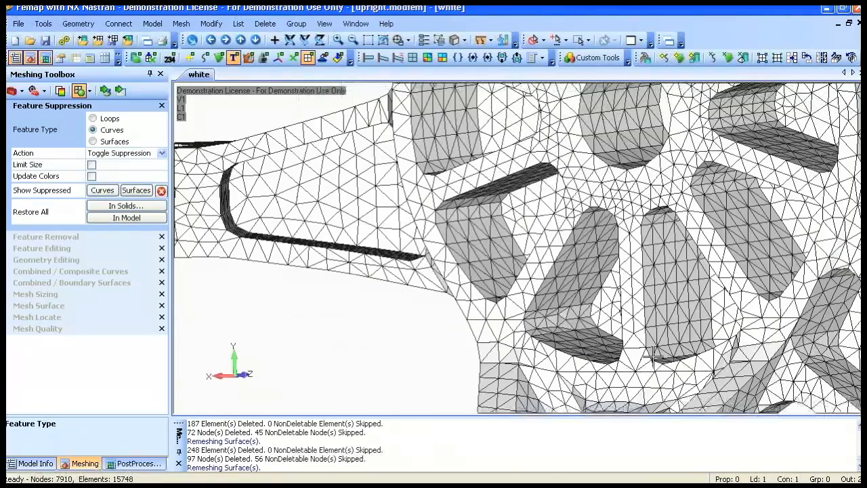
scroll(530, 234, "up", 5)
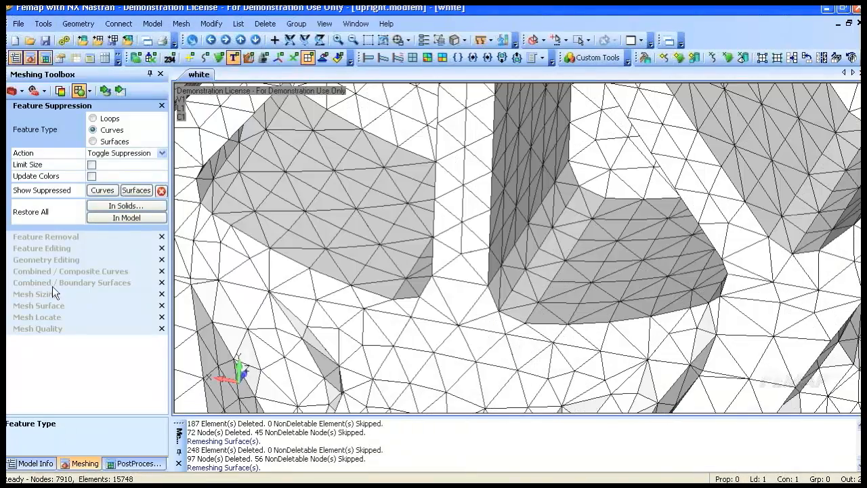
left_click(205, 56)
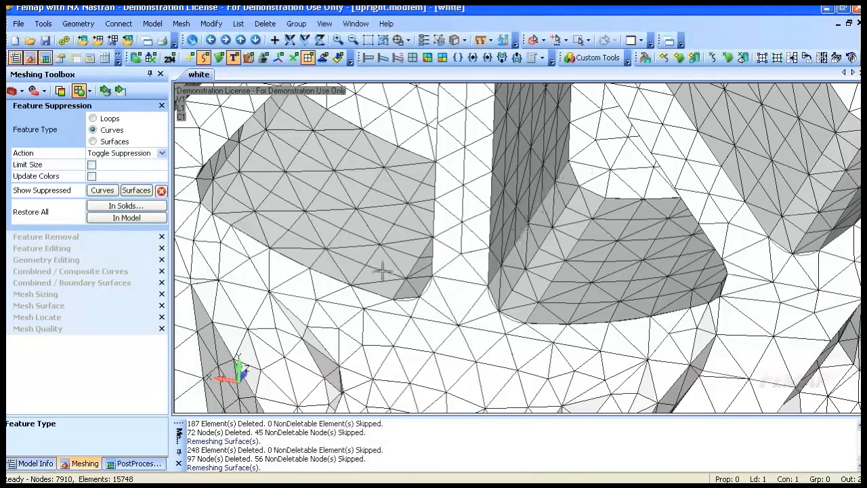
left_click(45, 294)
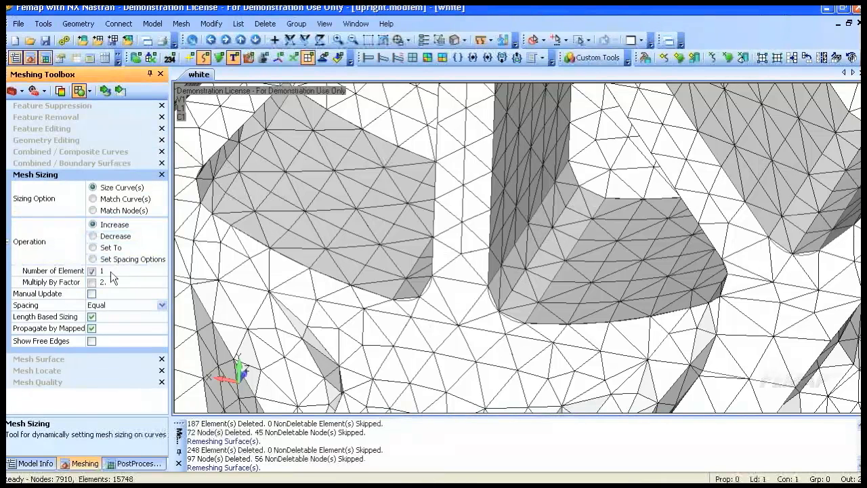
left_click_drag(111, 273, 91, 273)
type("2")
left_click(105, 90)
Increase the sizing by 2 elements on the curves around the triangular pocket's corner fillet.
left_click(488, 295)
left_click(594, 208)
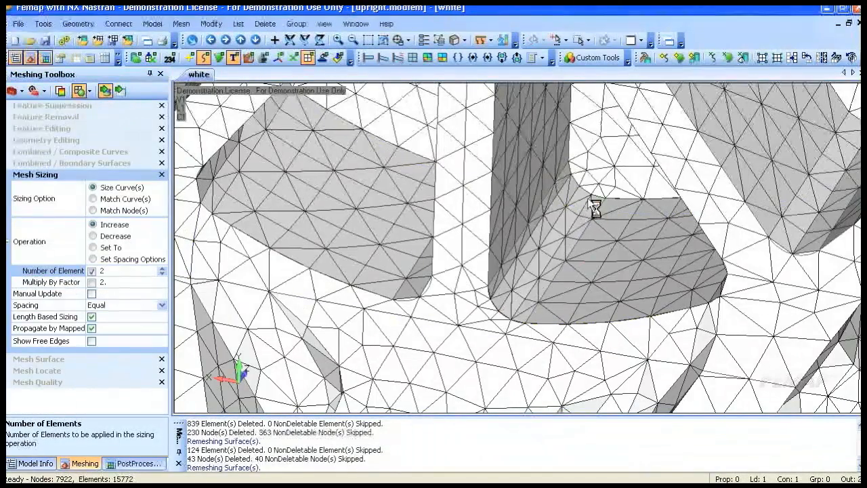
left_click(573, 249)
left_click(541, 230)
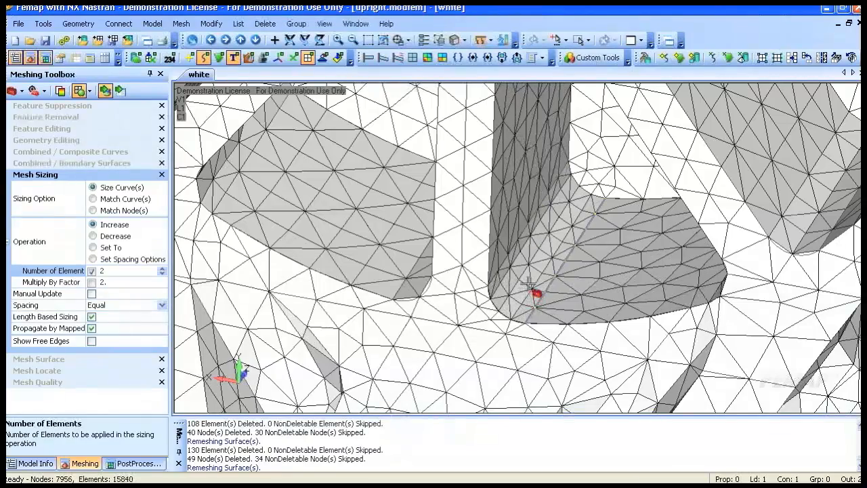
Add 2 elements to further corner curves of the same pocket and to the facing edges of the adjacent pocket.
middle_click_drag(425, 172, 462, 187)
left_click(462, 187)
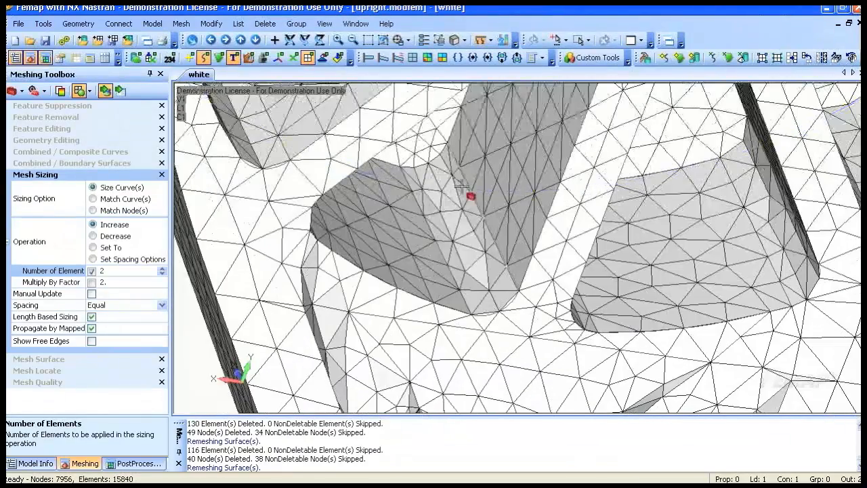
left_click(511, 289)
left_click(508, 268)
left_click(447, 251)
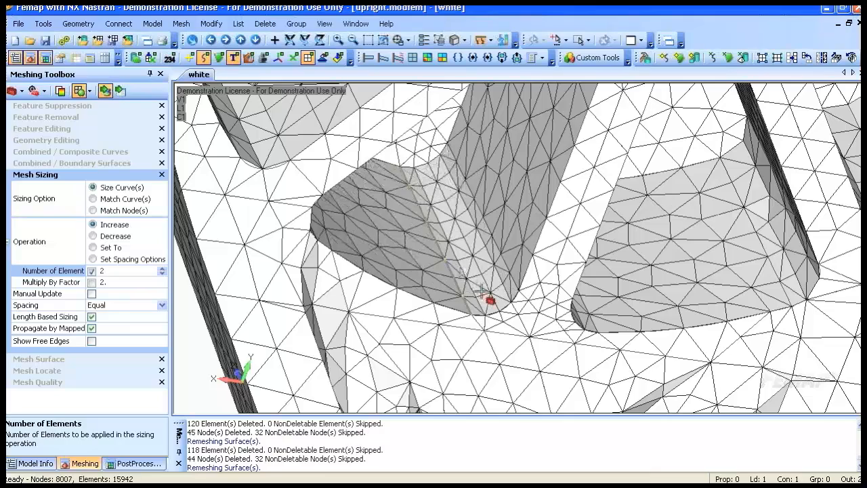
left_click(607, 192)
left_click(612, 229)
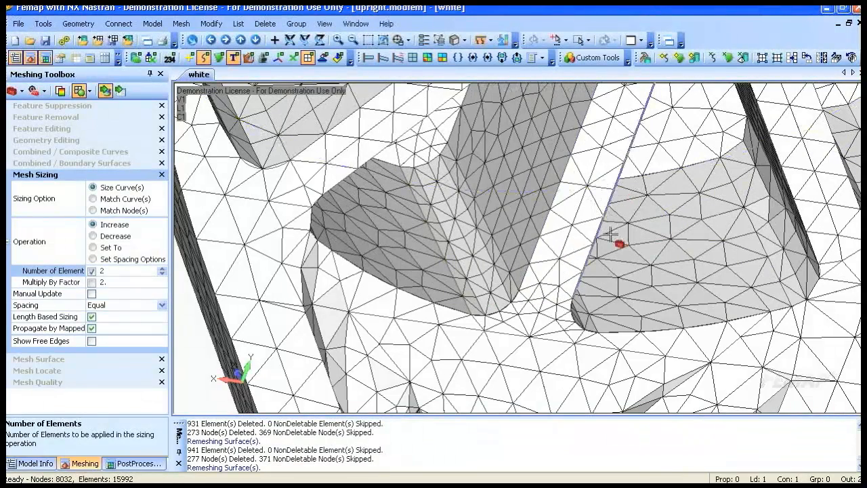
Bias the mesh spacing on the facing edges of the two adjacent pockets using Set Spacing Options with Biased, Use Pick Location and factor 2.
middle_click_drag(610, 234, 499, 296)
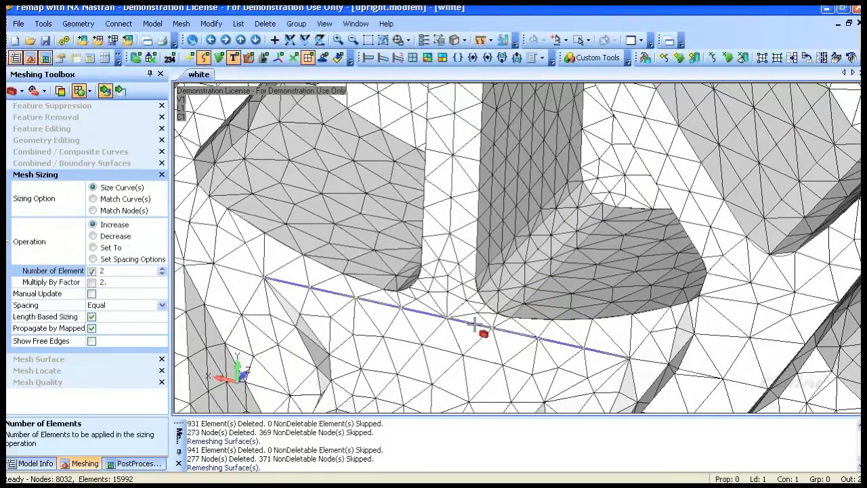
left_click(94, 259)
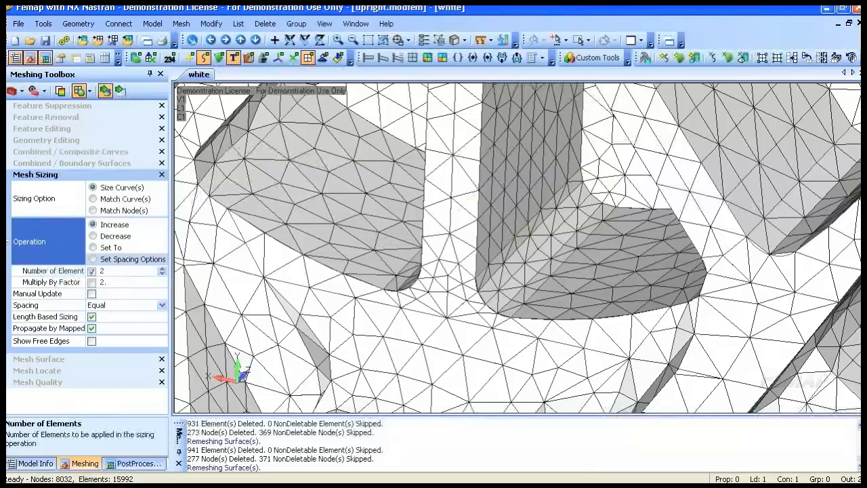
left_click(130, 282)
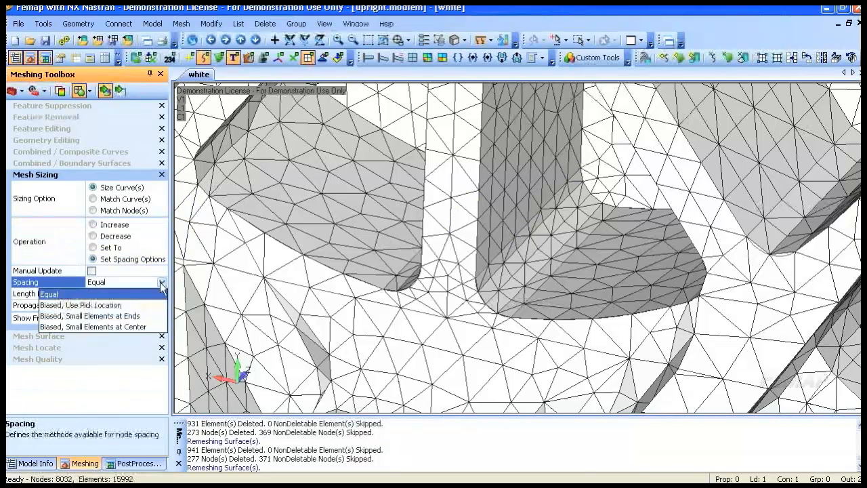
left_click(107, 305)
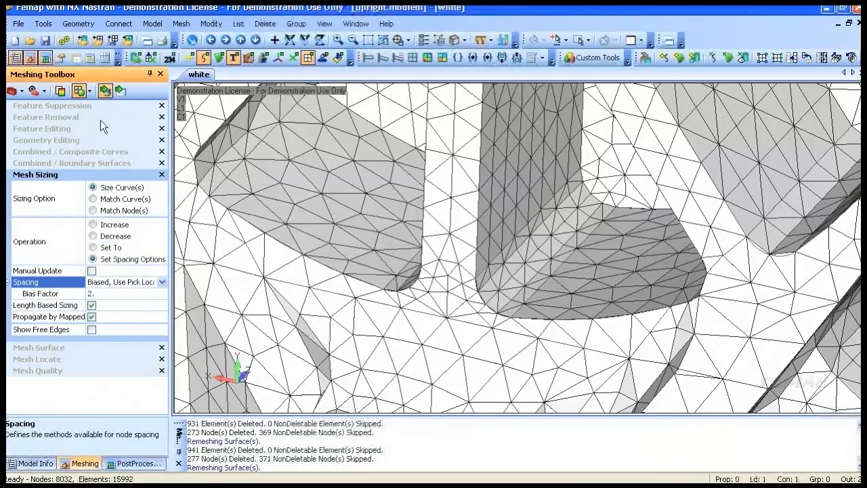
left_click(471, 242)
left_click(430, 226)
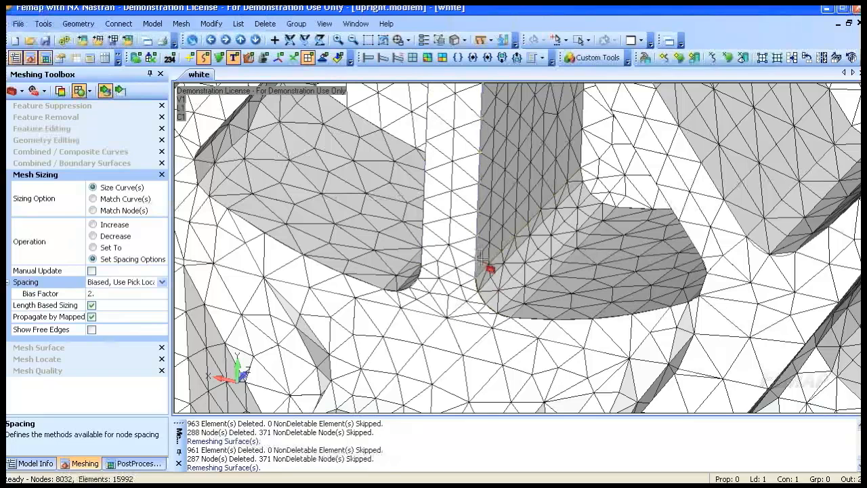
Restore Equal spacing and the Increase operation, and add 2 elements to the fillet curves on both sides of the web above the bolt hole.
middle_click_drag(512, 208, 504, 393, "ctrl")
middle_click_drag(504, 313, 507, 101, "ctrl")
middle_click_drag(511, 288, 570, 344)
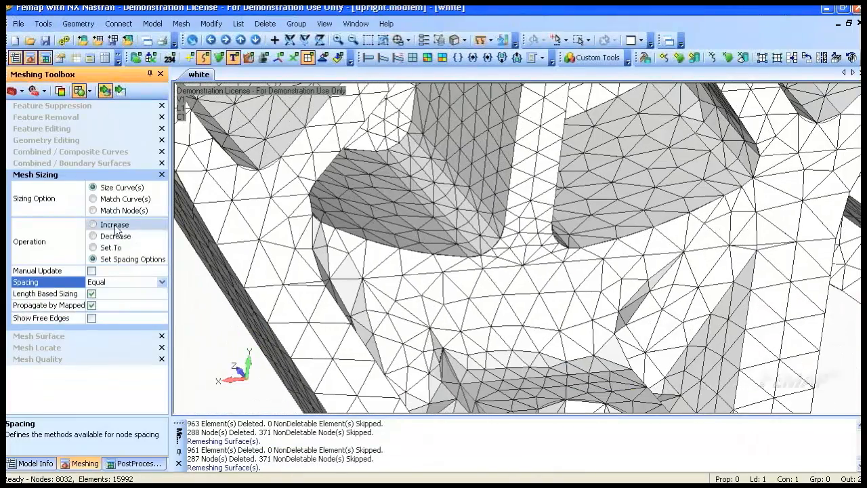
left_click(113, 224)
middle_click_drag(532, 336, 493, 222, "ctrl")
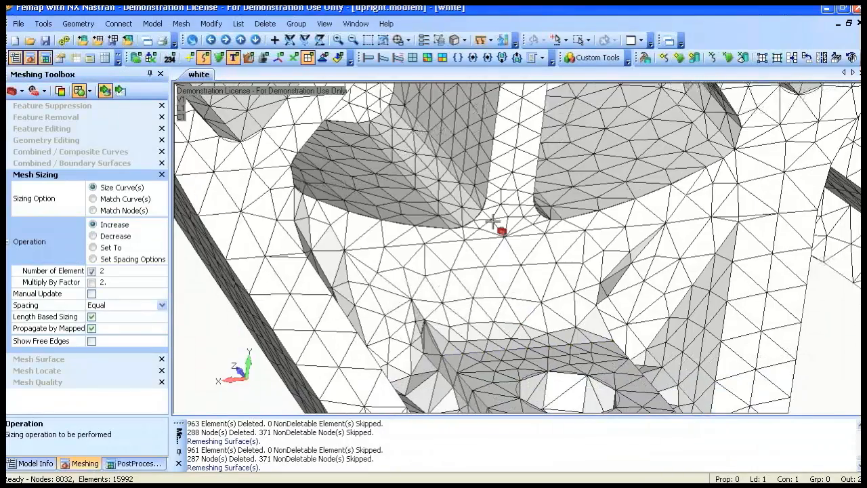
scroll(478, 312, "up", 5)
left_click(310, 263)
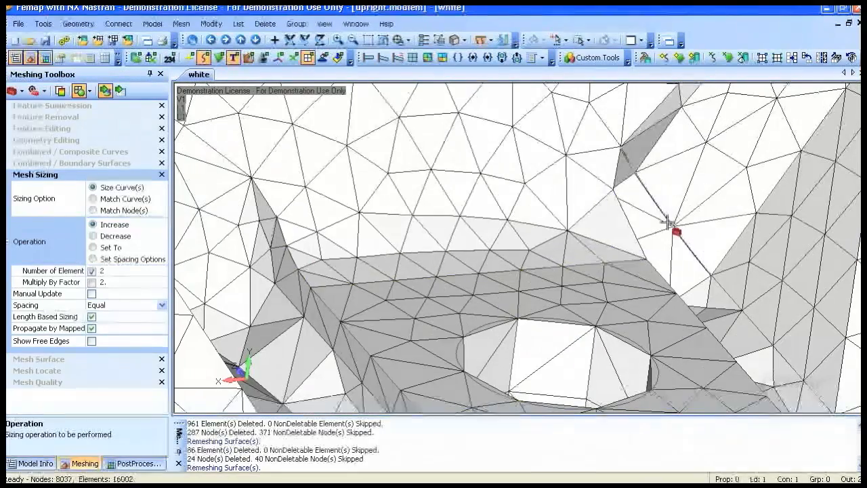
left_click(630, 231)
left_click(616, 157)
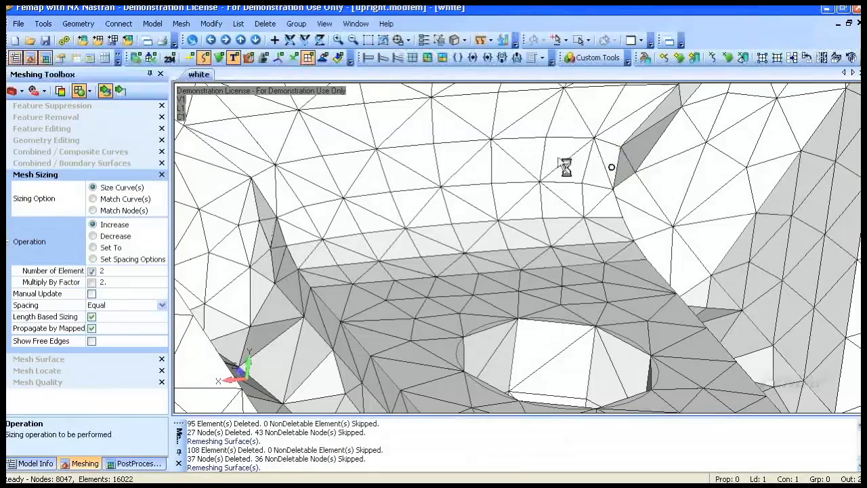
left_click(297, 191)
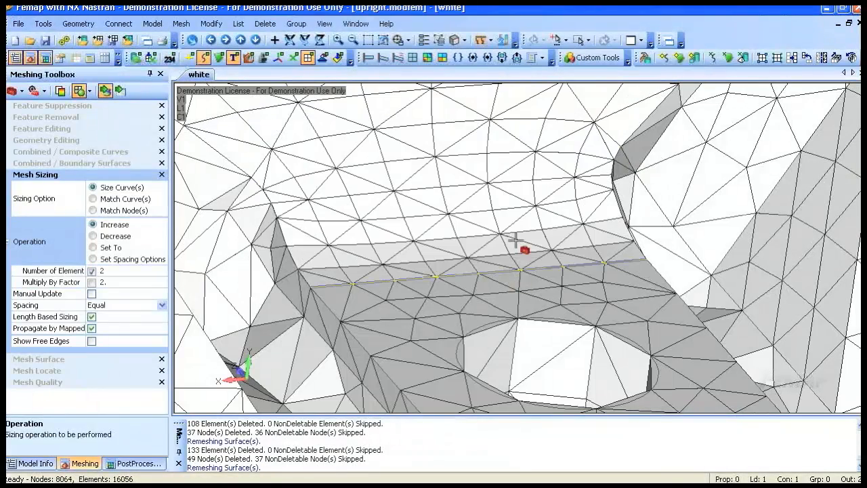
Increase the sizing by 2 elements on the remaining curves where the web's side walls blend into the pocketed face.
middle_click_drag(602, 235, 542, 206)
left_click(551, 203)
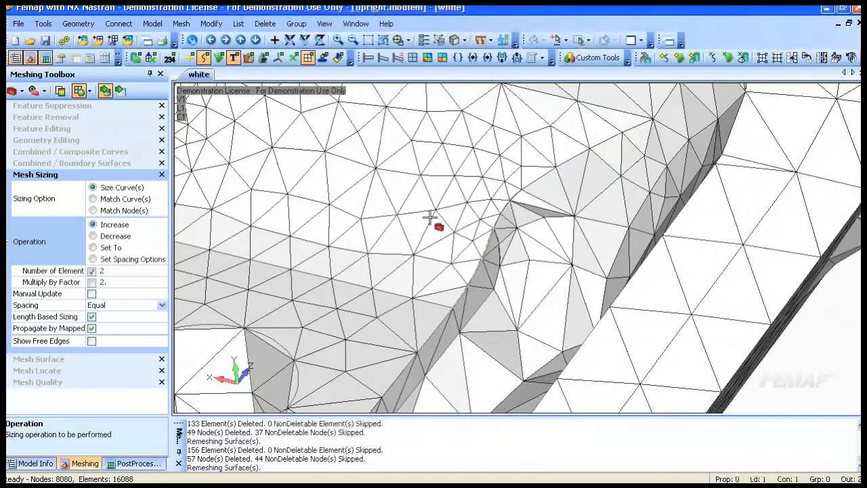
middle_click_drag(701, 344, 541, 176)
left_click(532, 151)
left_click(532, 151)
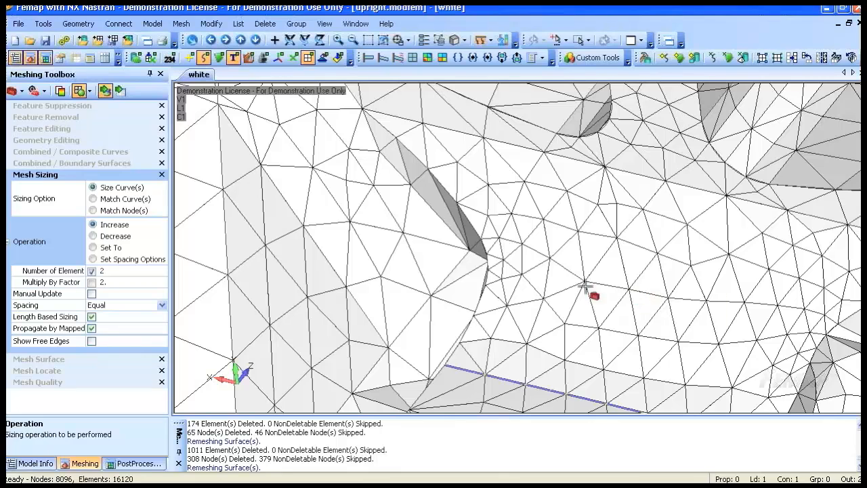
Plot the surface mesh quality by Jacobian with a 0.6 limit around the web, and review the available quality types.
middle_click_drag(632, 296, 6, 327)
left_click(39, 379)
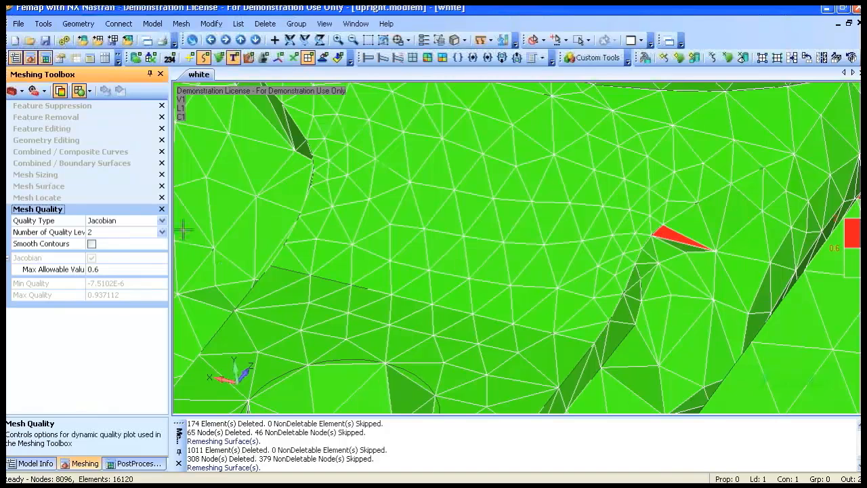
left_click(163, 222)
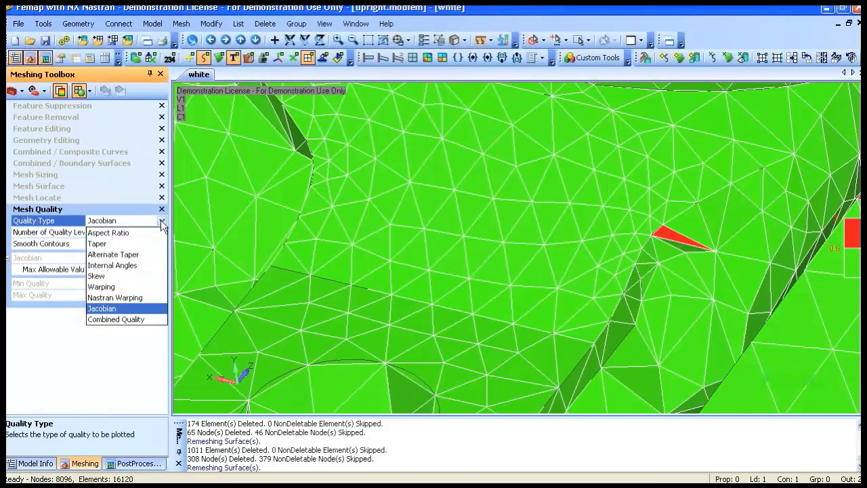
left_click(162, 221)
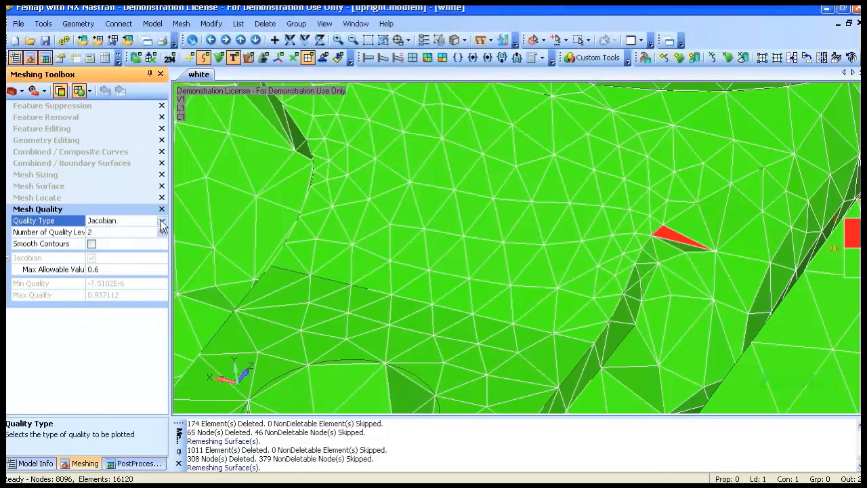
Try dynamic Mesh Locate on the blend surface with the failing element, moving its nodes along the surface and boundary curve, and discard the edit.
left_click(52, 197)
left_click(162, 209)
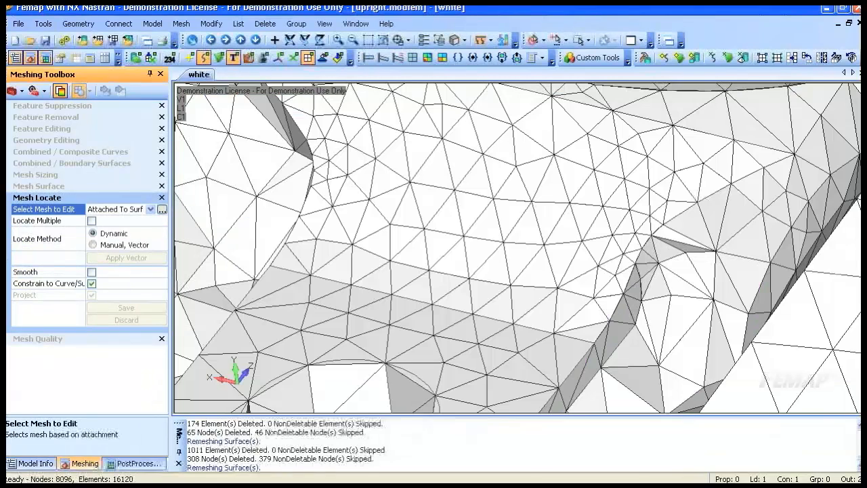
left_click(601, 456)
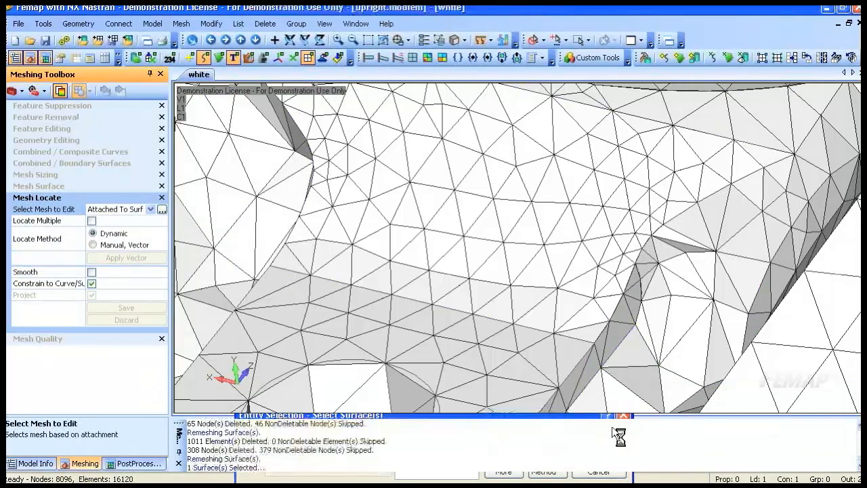
middle_click_drag(668, 268, 576, 291)
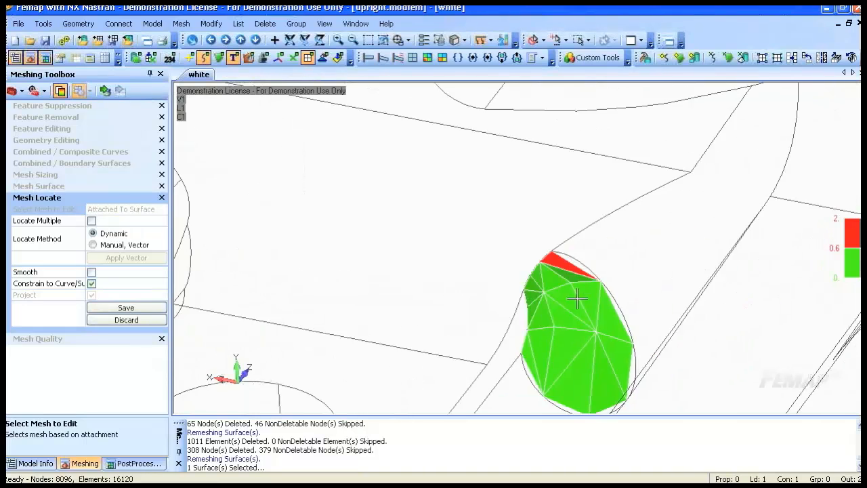
scroll(576, 291, "up", 2)
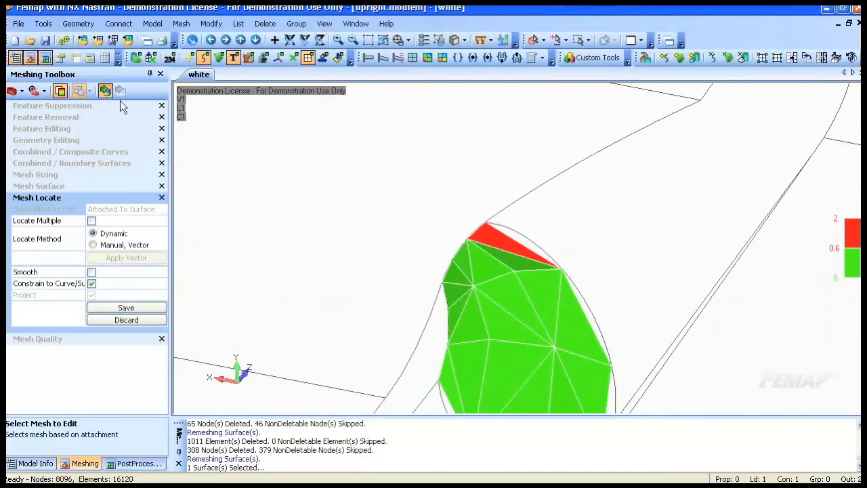
mouse_move(513, 270)
left_mouse_down()
mouse_move(531, 291)
mouse_move(551, 260)
mouse_move(522, 234)
mouse_move(557, 265)
mouse_move(541, 245)
left_mouse_up()
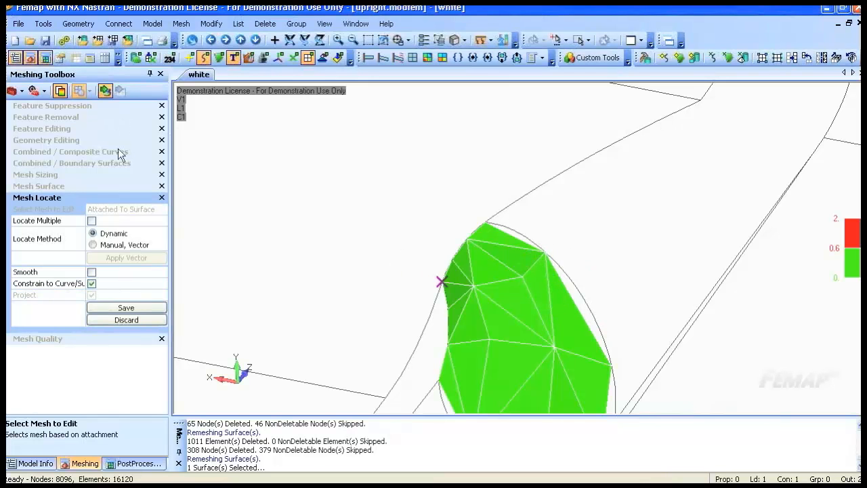
left_click(126, 319)
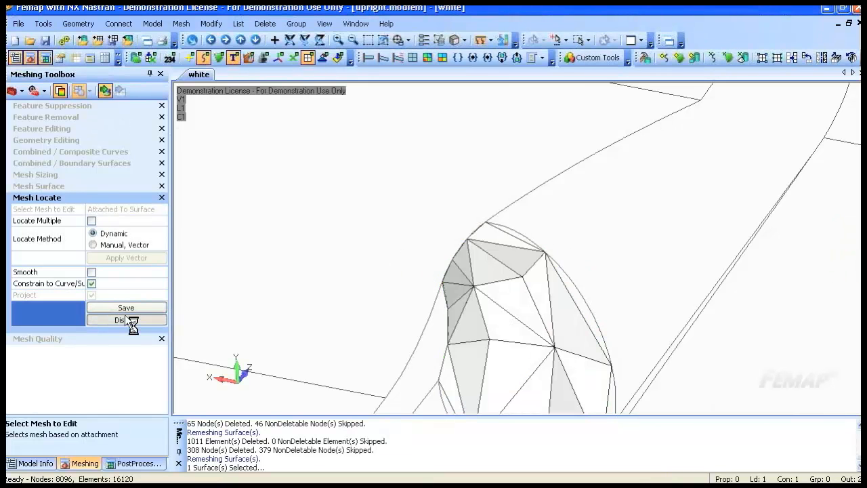
Tet mesh the front upright solid using its meshing attributes, with midside nodes and the Midside Nodes on Surfaces option enabled.
scroll(584, 329, "down", 10)
middle_click_drag(534, 130, 754, 132)
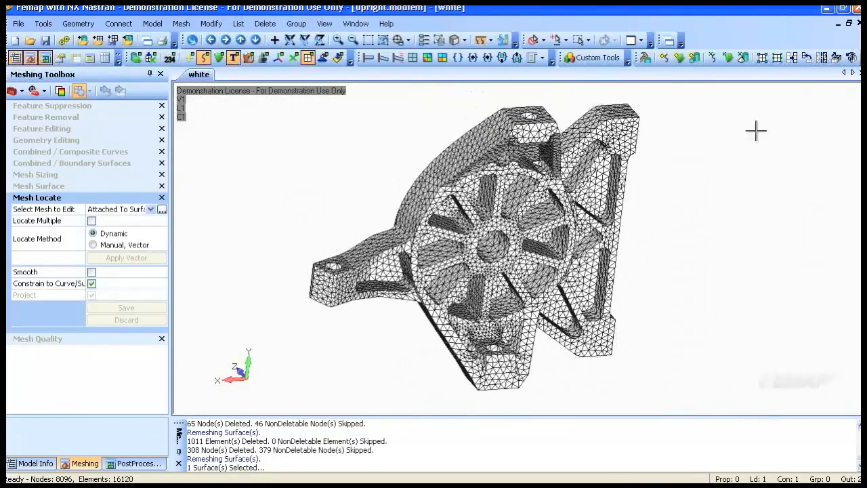
left_click(742, 58)
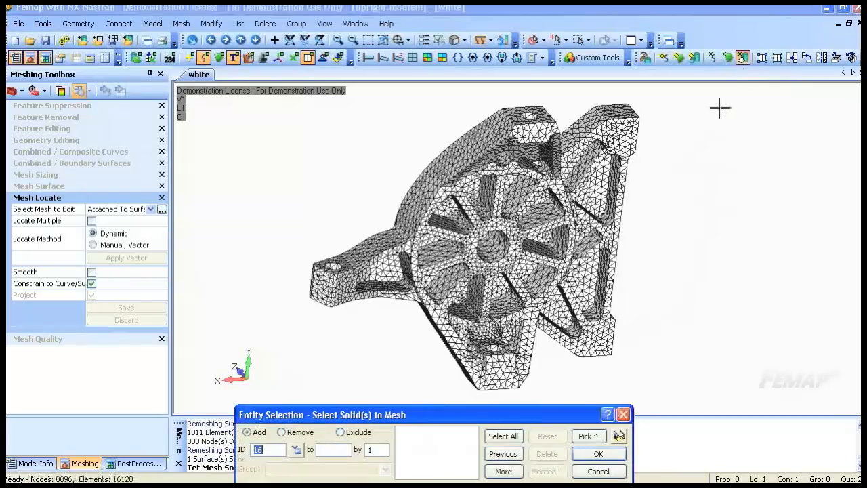
left_click(597, 454)
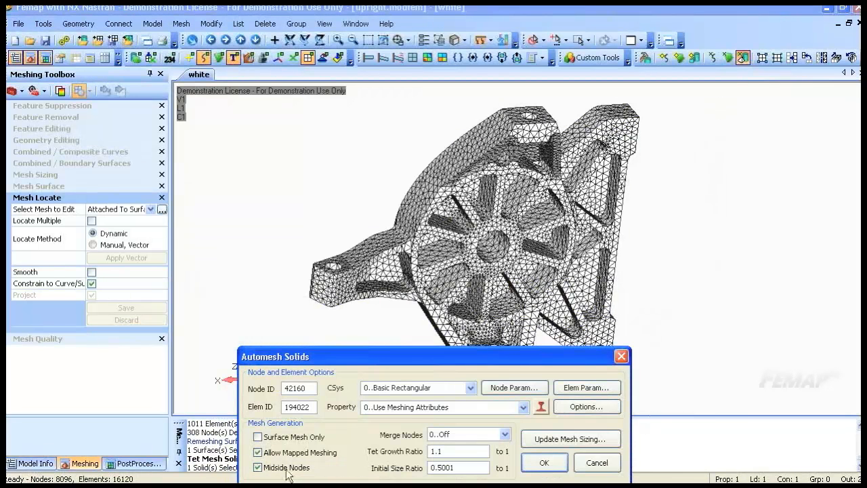
left_click(586, 405)
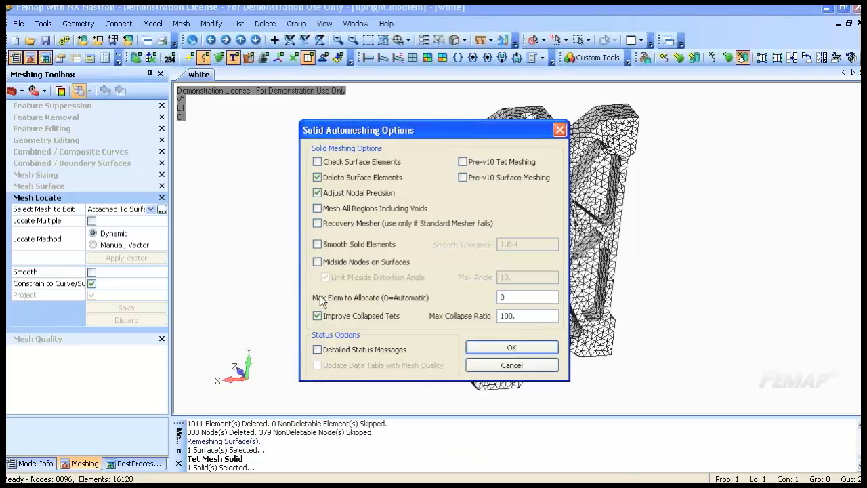
left_click(318, 262)
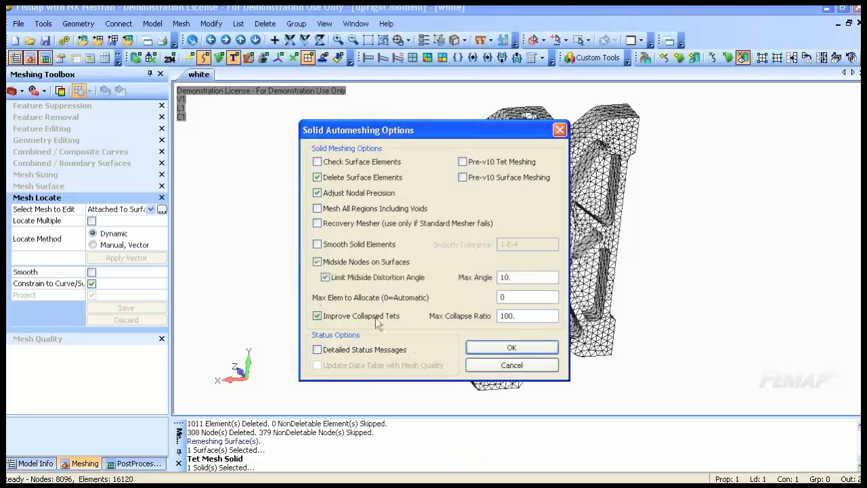
left_click(531, 346)
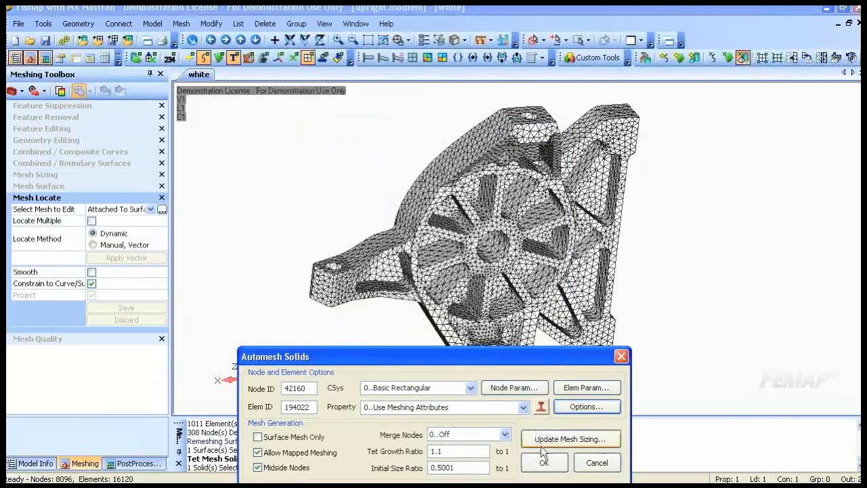
left_click(543, 463)
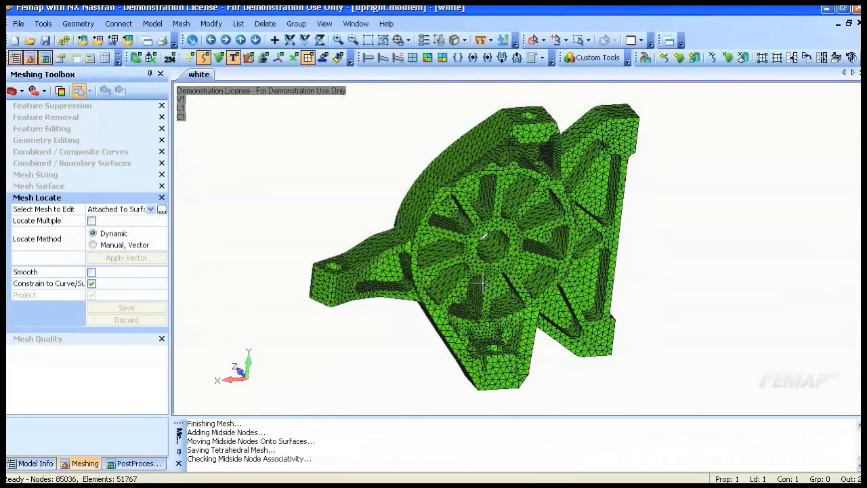
Examine the solid mesh around the refined pockets and show the model's elements by type and shape in the model tree.
scroll(478, 293, "up", 10)
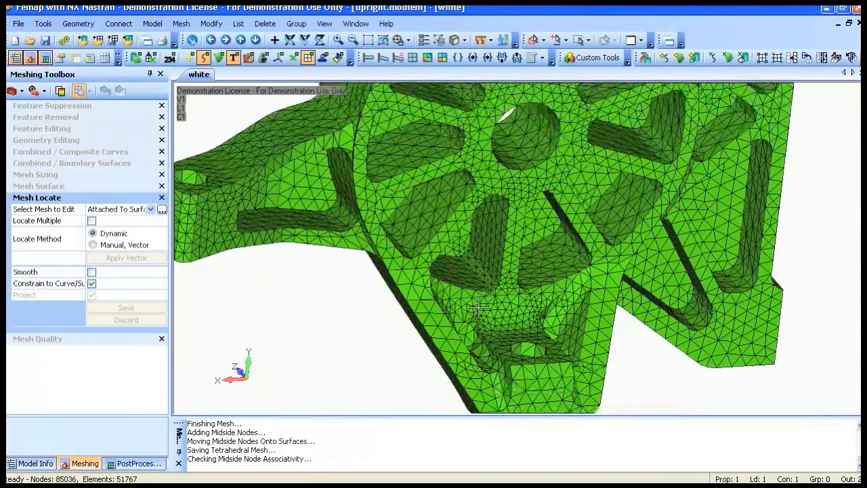
left_click(35, 463)
left_click(22, 245)
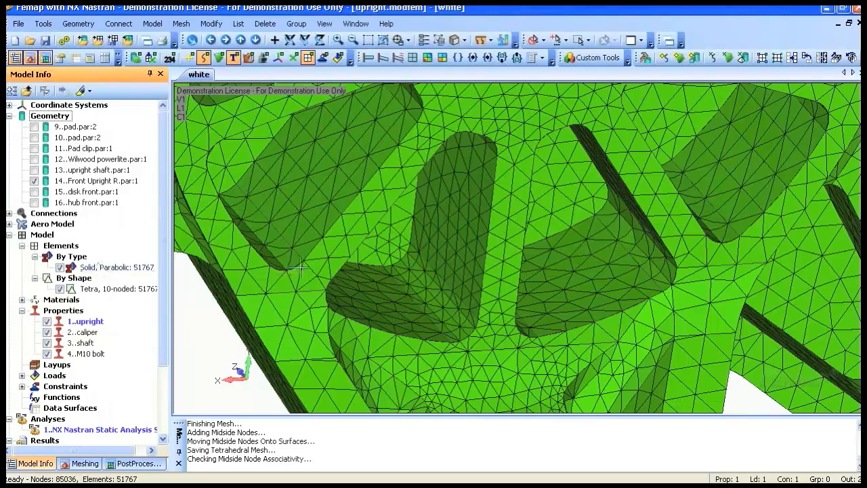
scroll(339, 231, "down", 5)
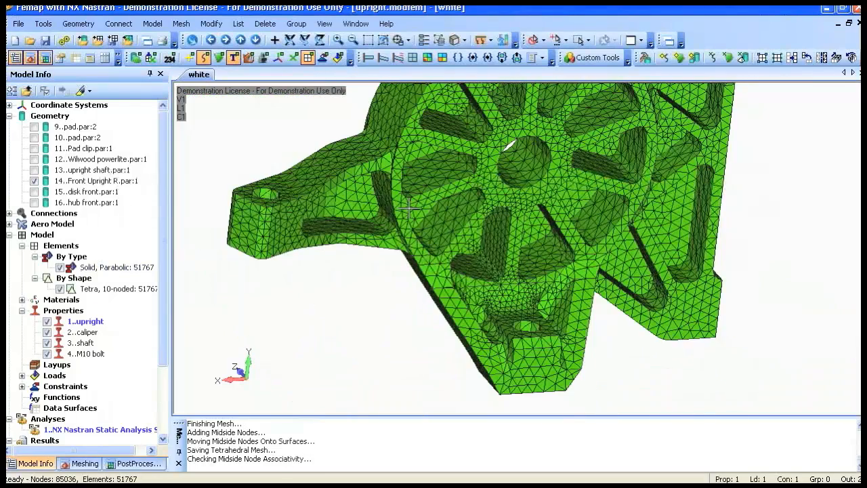
scroll(408, 208, "down", 3)
Open the model chassis 2.modfem from the femap 06 folder and bring the whole chassis frame into view.
left_click(29, 41)
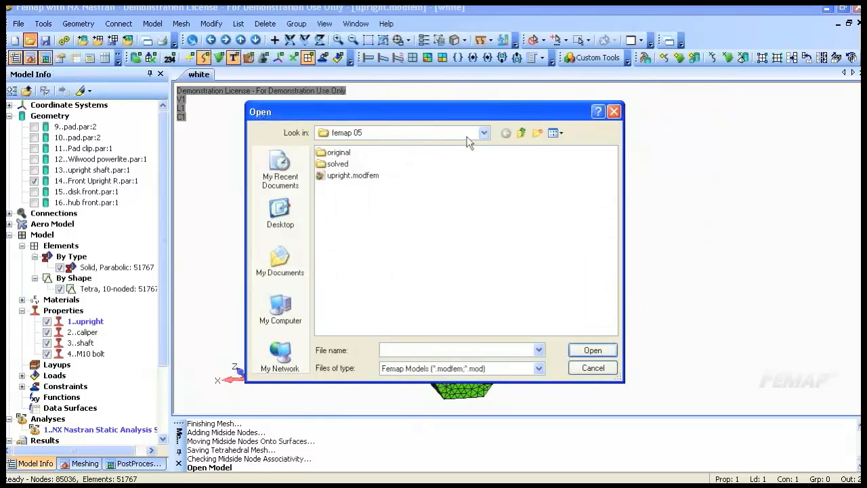
left_click(523, 133)
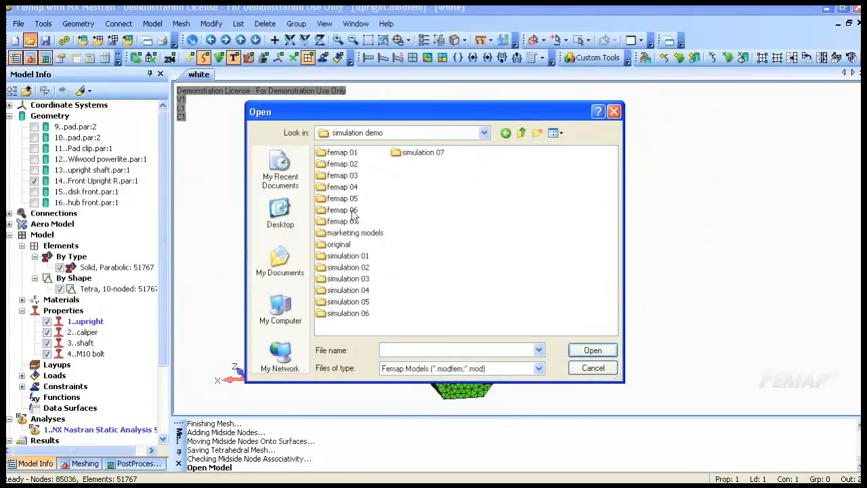
double_click(353, 214)
left_click(362, 176)
left_click(594, 350)
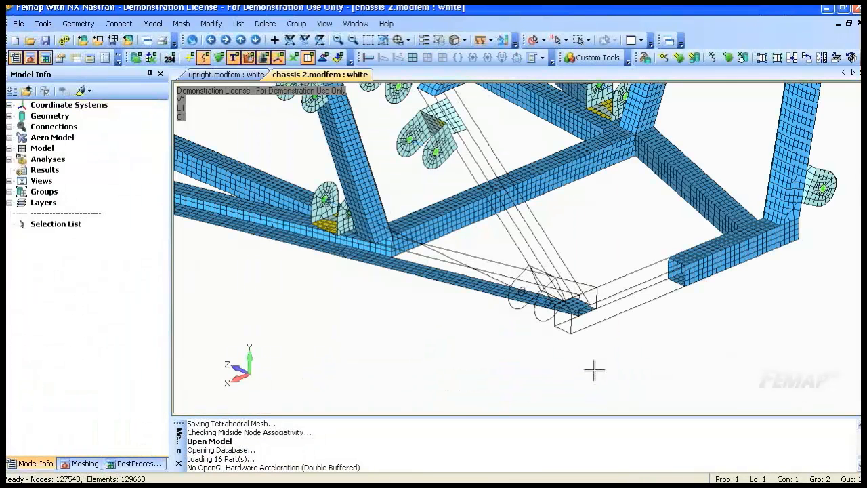
scroll(594, 369, "down", 5)
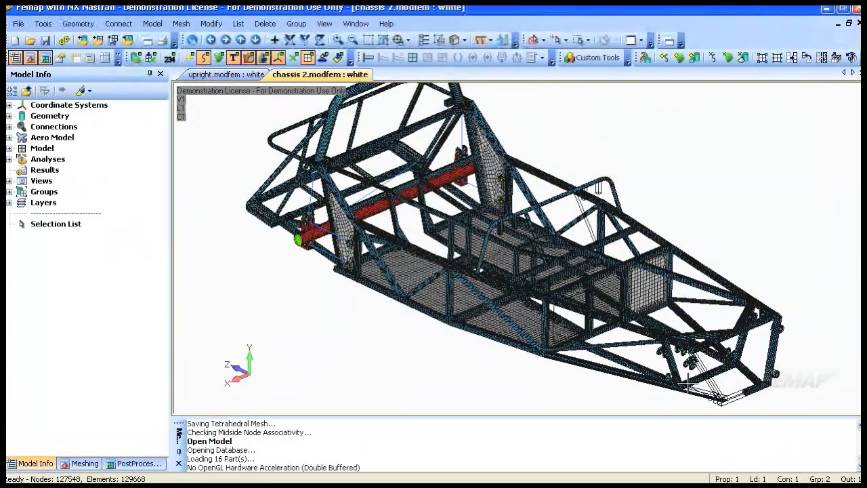
Examine the unmeshed front corner of the chassis frame and the surface and midsurface geometry commands.
scroll(596, 249, "up", 8)
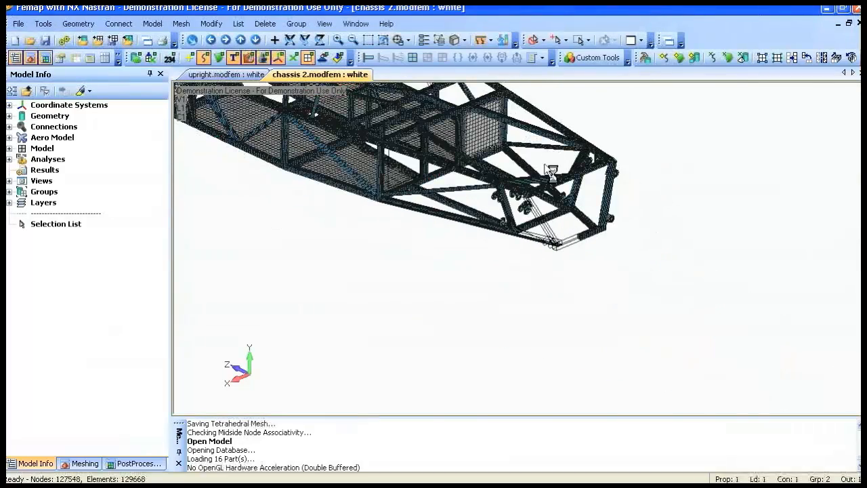
scroll(481, 340, "up", 5)
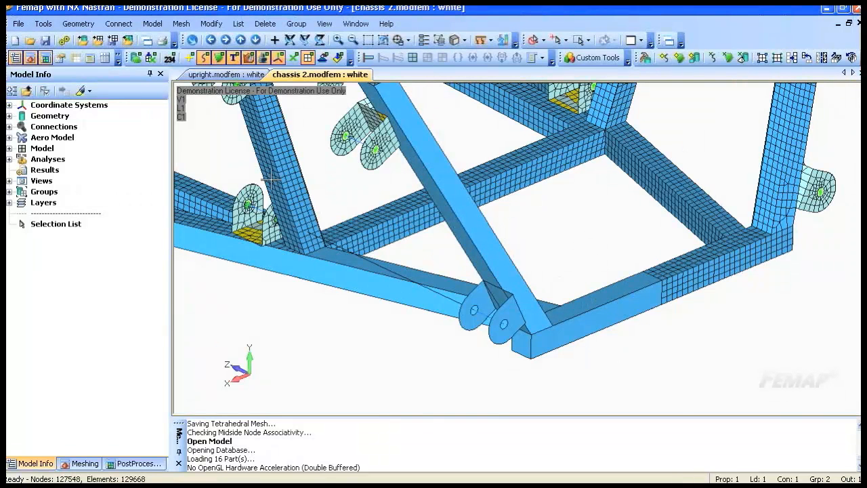
left_click(78, 23)
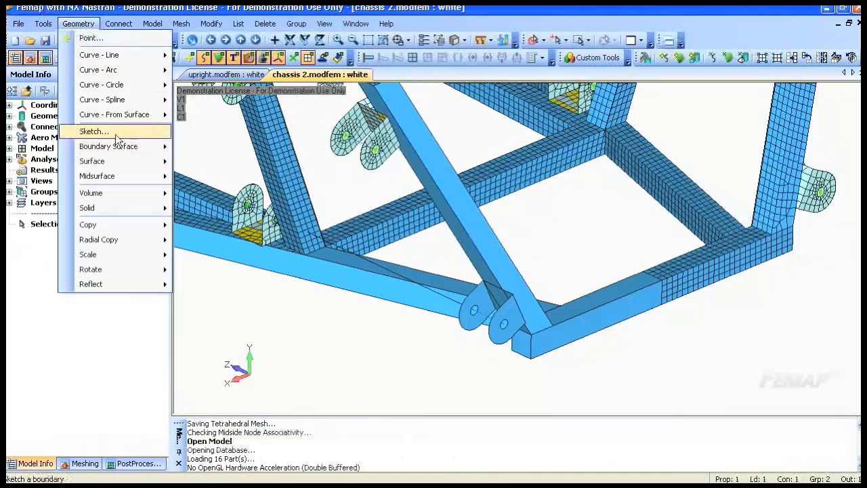
mouse_move(91, 115)
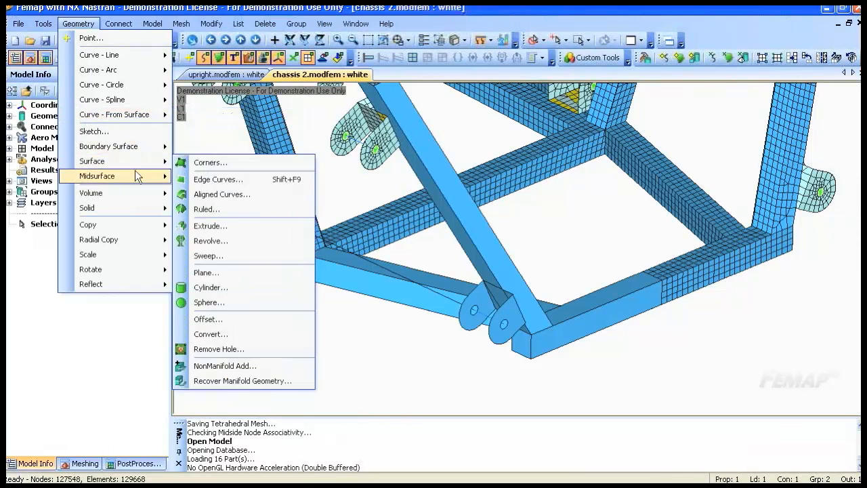
mouse_move(135, 170)
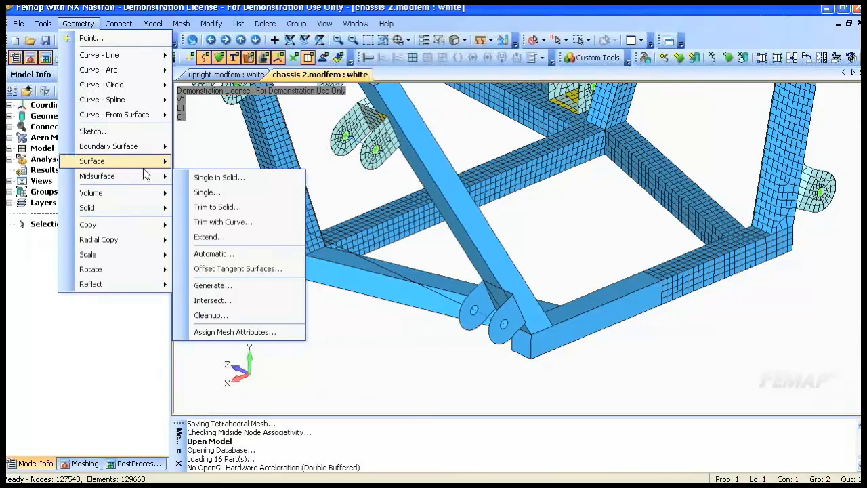
left_click(591, 16)
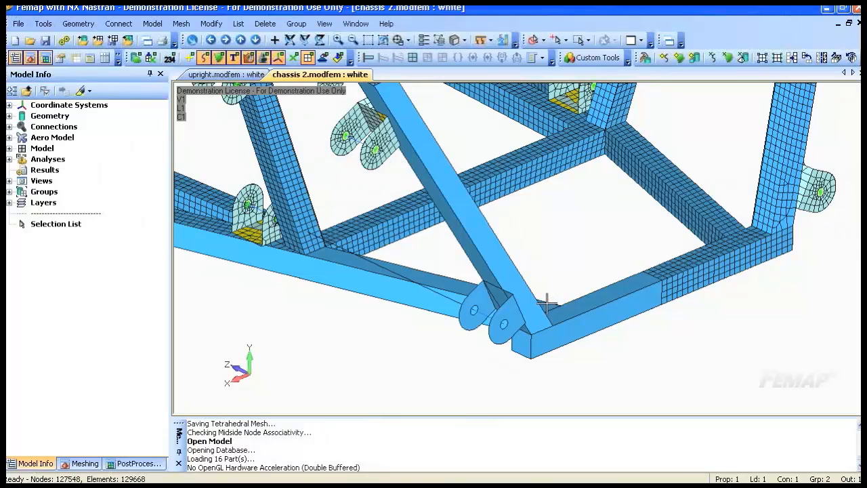
middle_click_drag(547, 303, 542, 300)
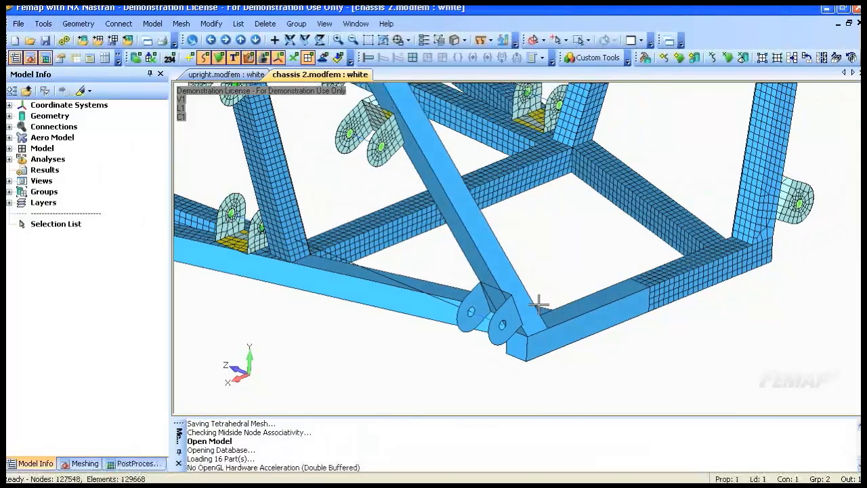
Mesh surfaces of the lower front tube individually using Mesh Surface, with mesh sizing off and property 1..1.6mm thick steel.
left_click(84, 463)
left_click(58, 186)
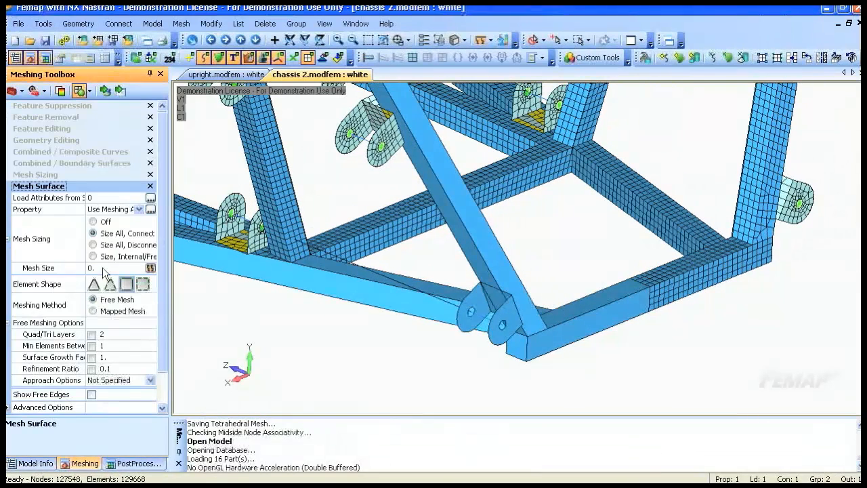
left_click(93, 221)
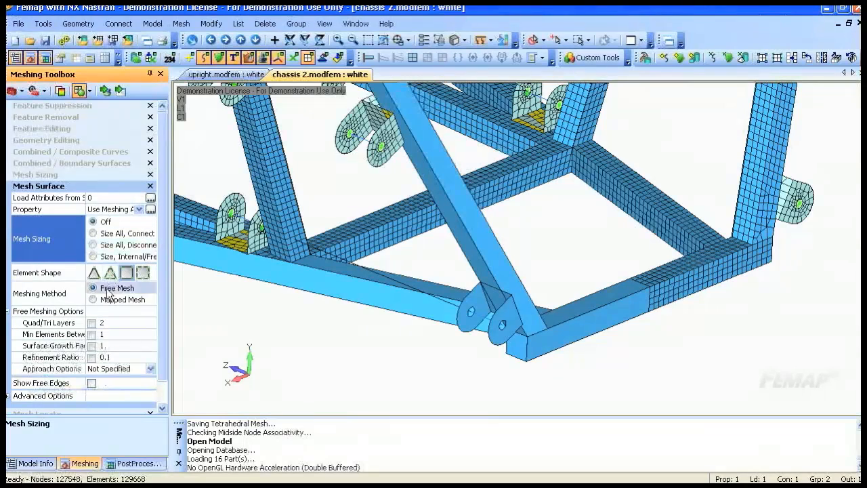
left_click(461, 251)
middle_click_drag(459, 255, 454, 267)
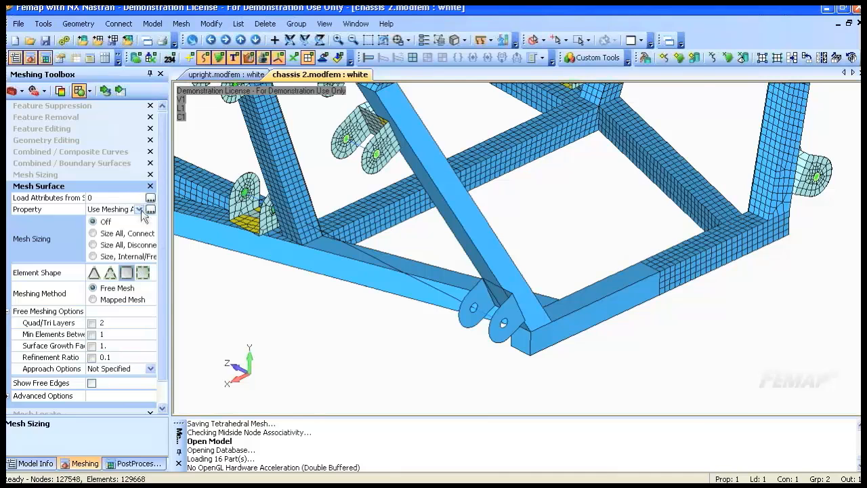
left_click(139, 210)
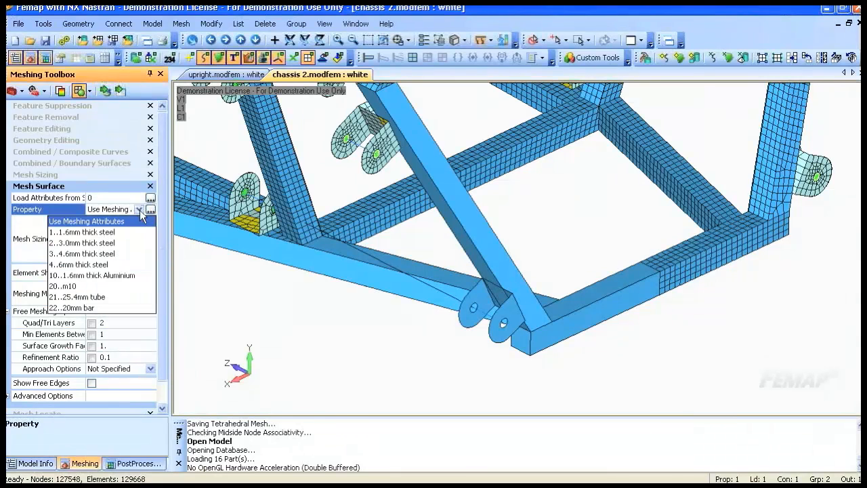
left_click(92, 233)
left_click(105, 90)
left_click(592, 322)
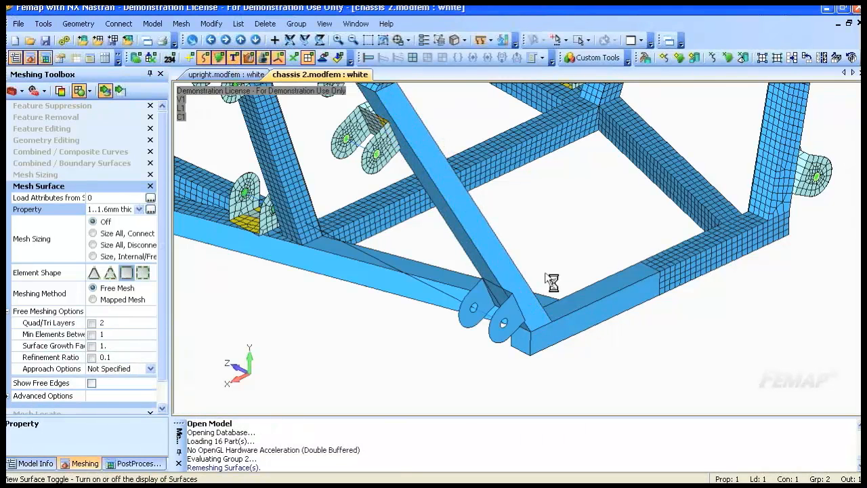
left_click(601, 292)
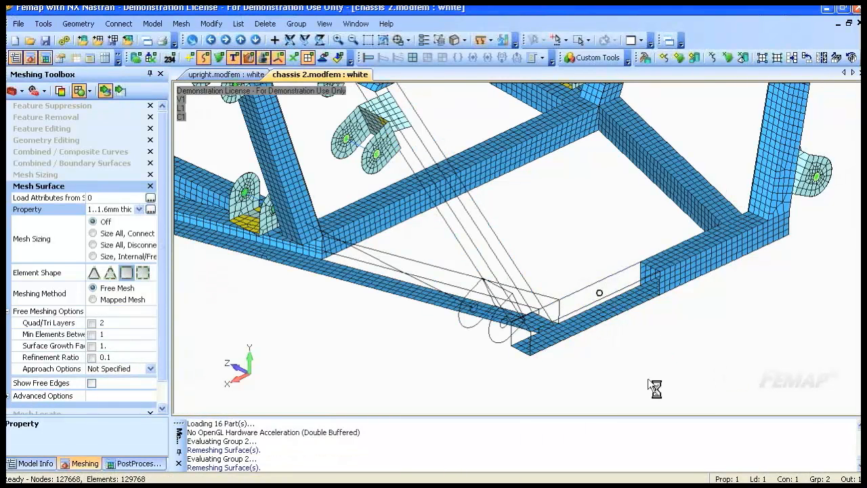
left_click(595, 313)
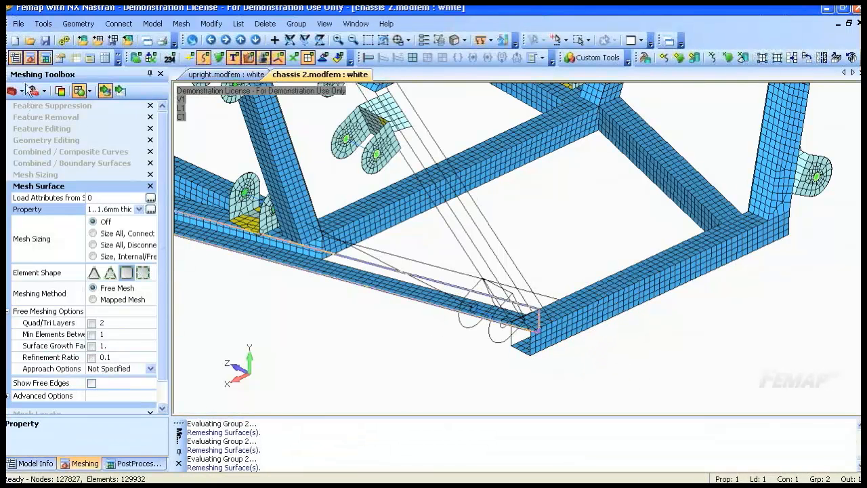
Mesh the remaining front-corner surfaces together, including the diagonal tube, side tube and bracket lugs, with the 1.6mm thick steel property.
left_click(119, 92)
left_click_drag(583, 222, 418, 364)
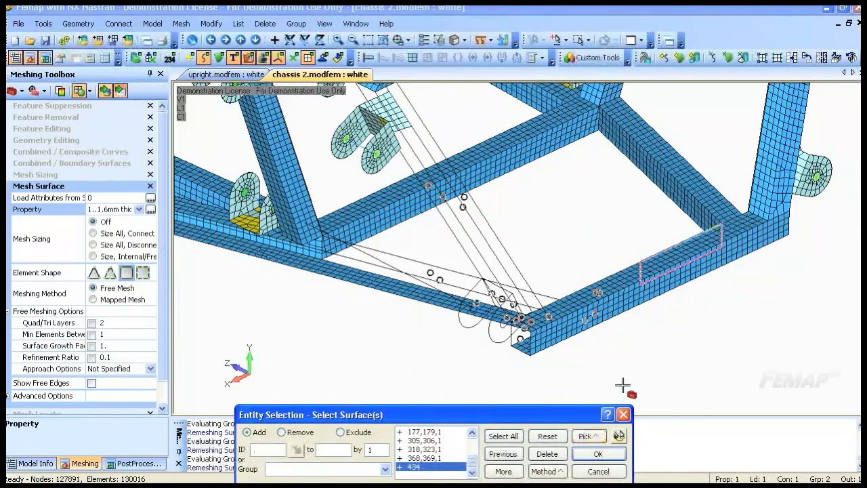
left_click(597, 455)
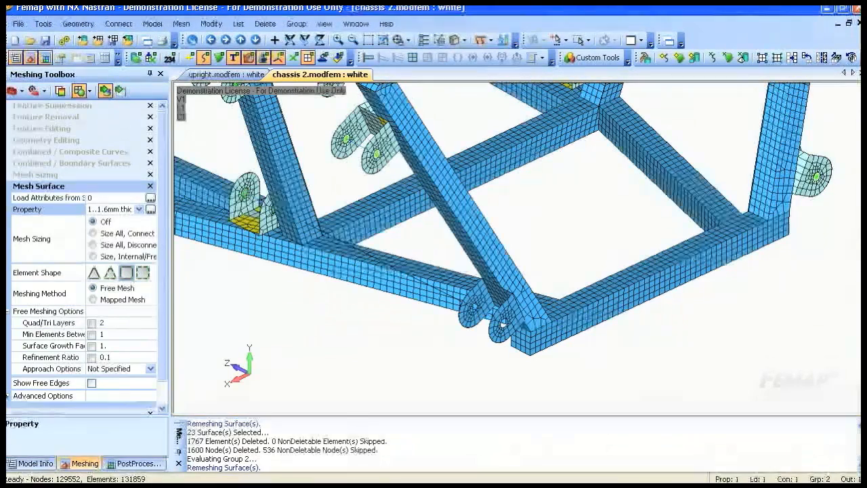
Remesh the front bracket's two lugs and the narrow strips beside the lugs with property 2..3.0mm thick steel.
middle_click_drag(494, 220, 497, 321, "ctrl")
scroll(497, 306, "up", 5)
middle_click_drag(503, 291, 567, 325, "ctrl")
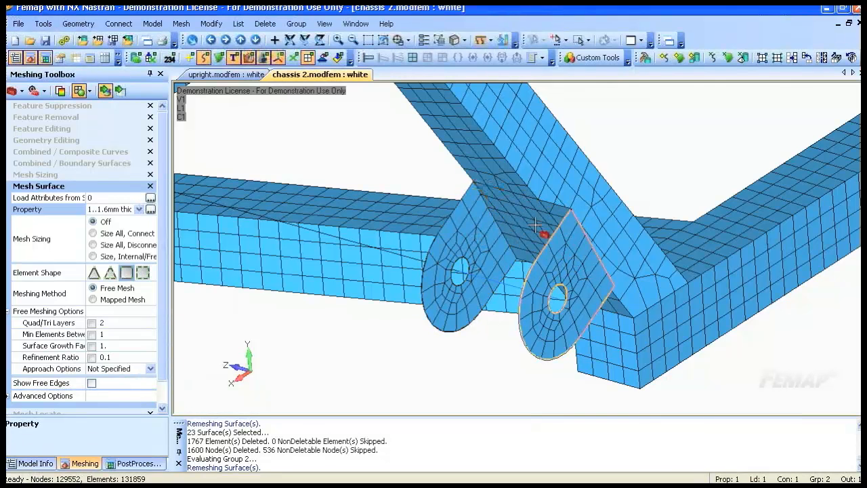
mouse_move(485, 217)
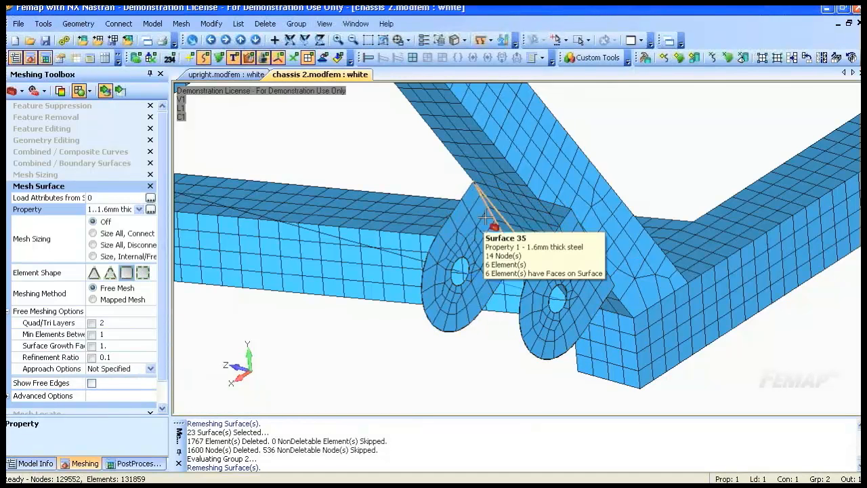
left_click(139, 209)
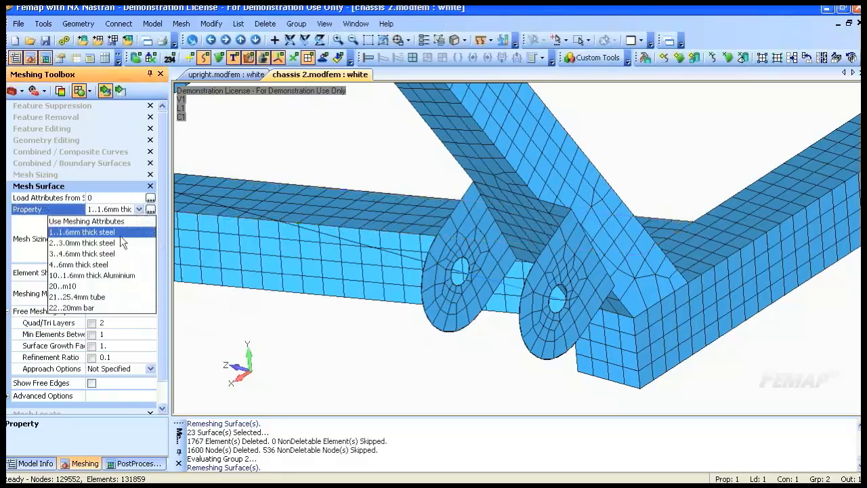
left_click(98, 243)
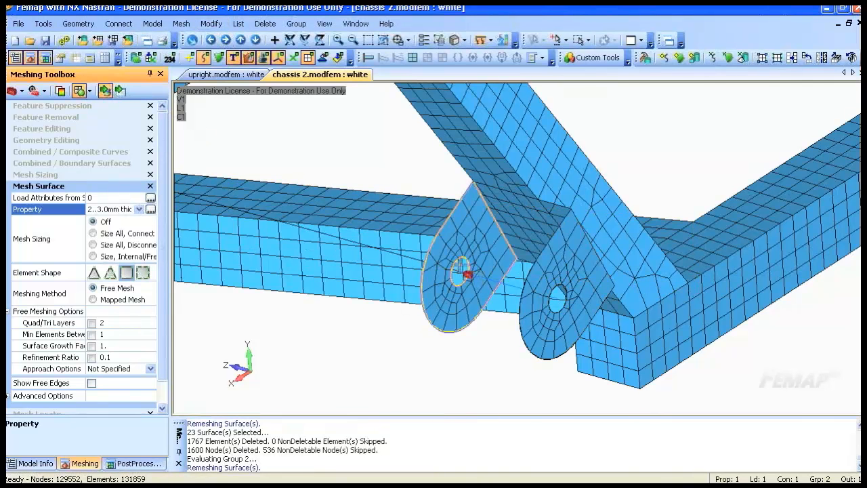
left_click(466, 272)
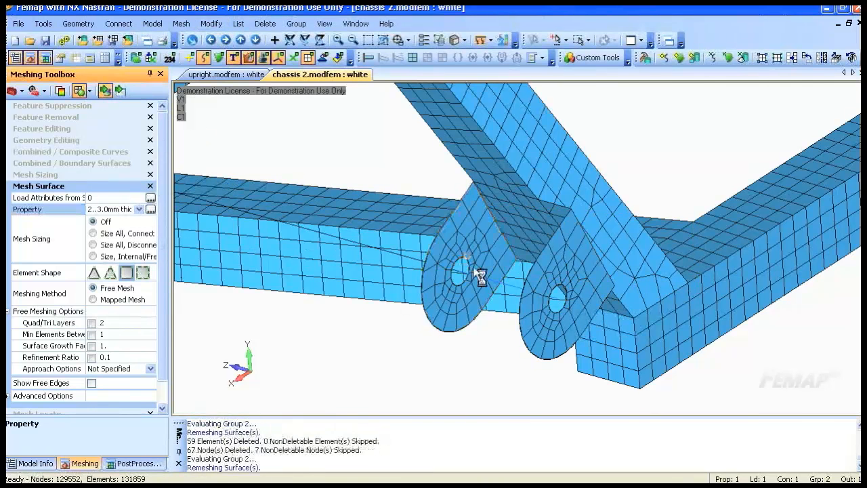
left_click(559, 294)
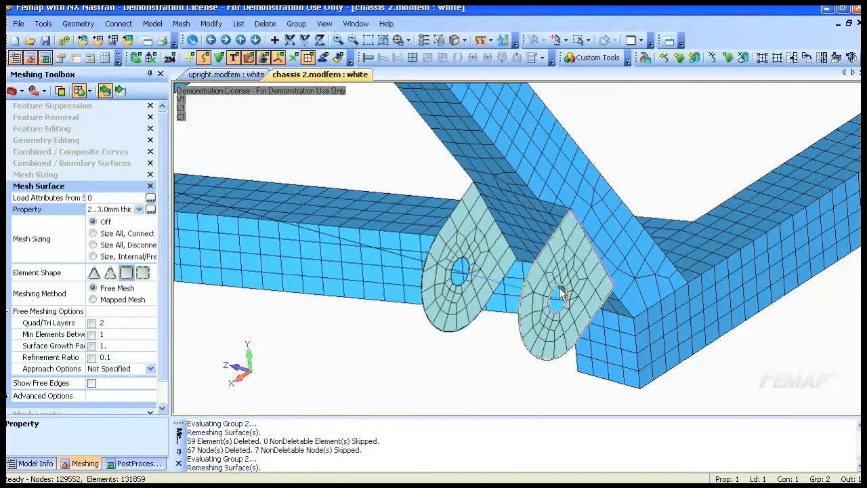
left_click(510, 249)
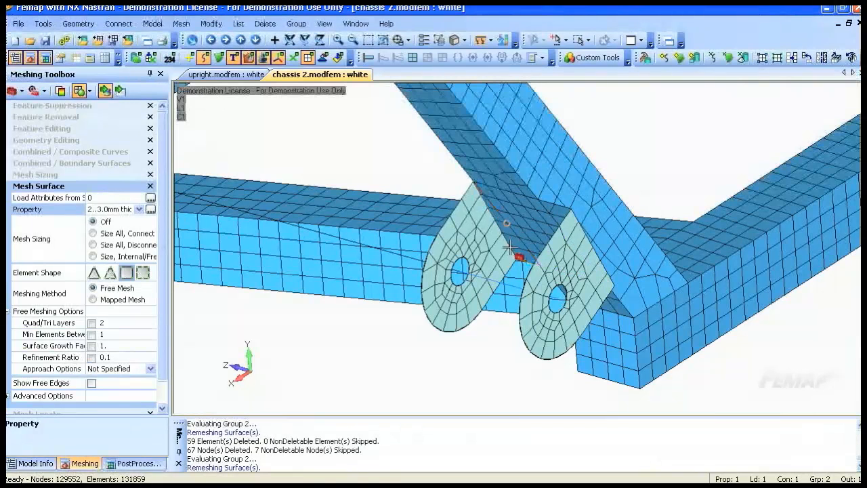
left_click(572, 246)
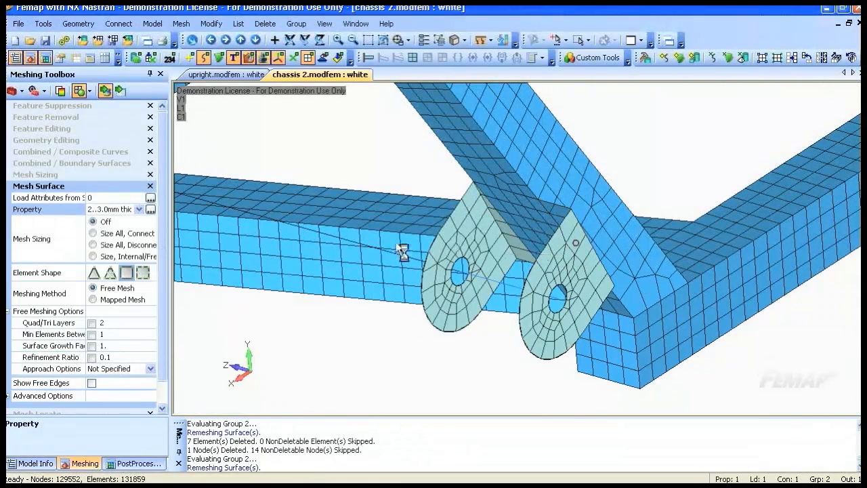
Remesh the bracket's base between the lugs with property 3..4.6mm thick steel and the narrow edge strip with 2..3.0mm thick steel.
left_click(139, 209)
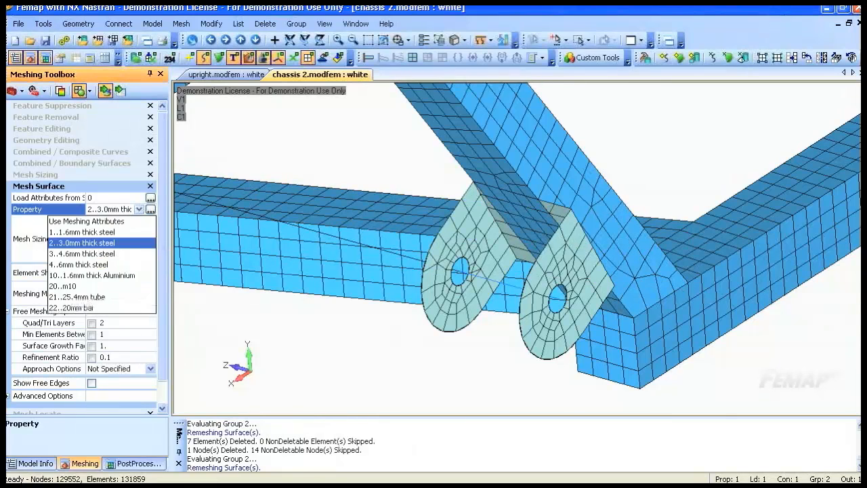
left_click(106, 254)
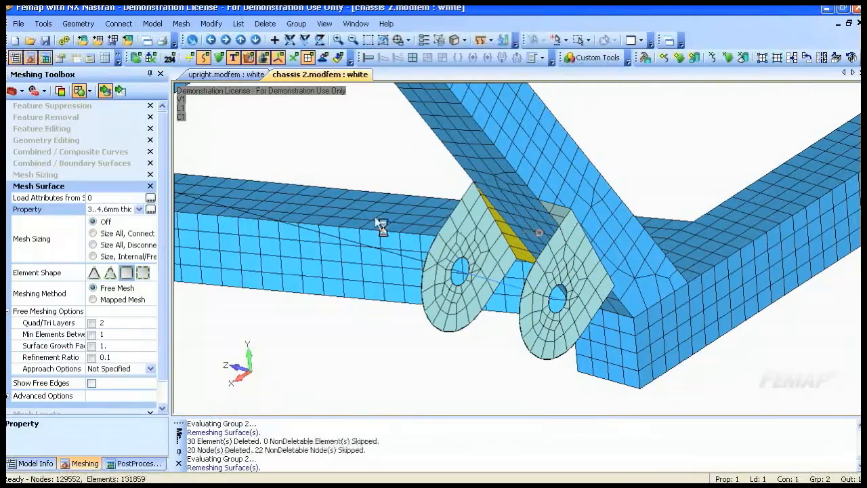
left_click(139, 210)
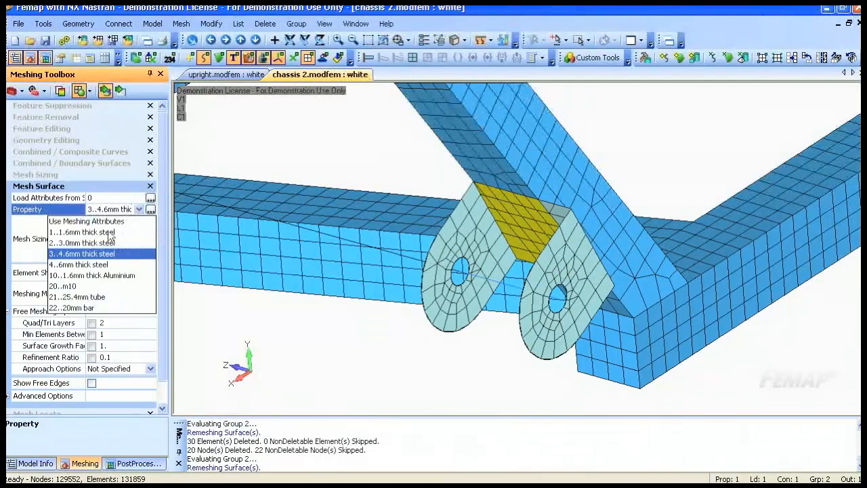
left_click(99, 242)
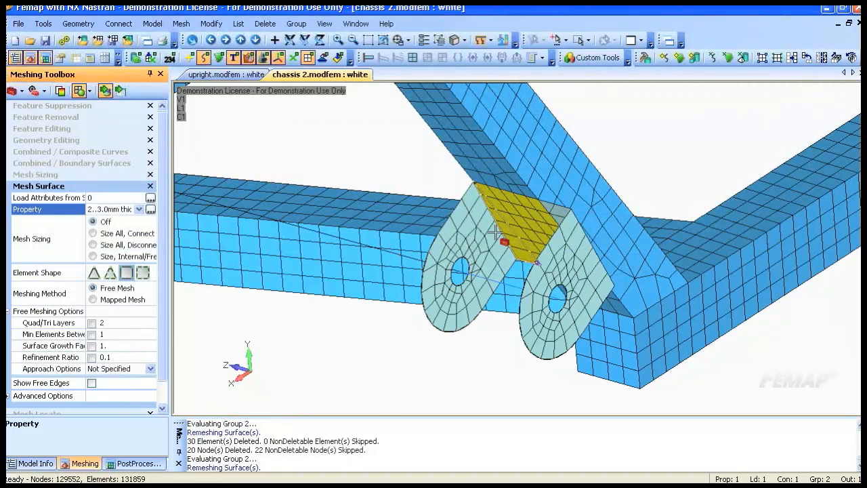
left_click(44, 23)
left_click(86, 41)
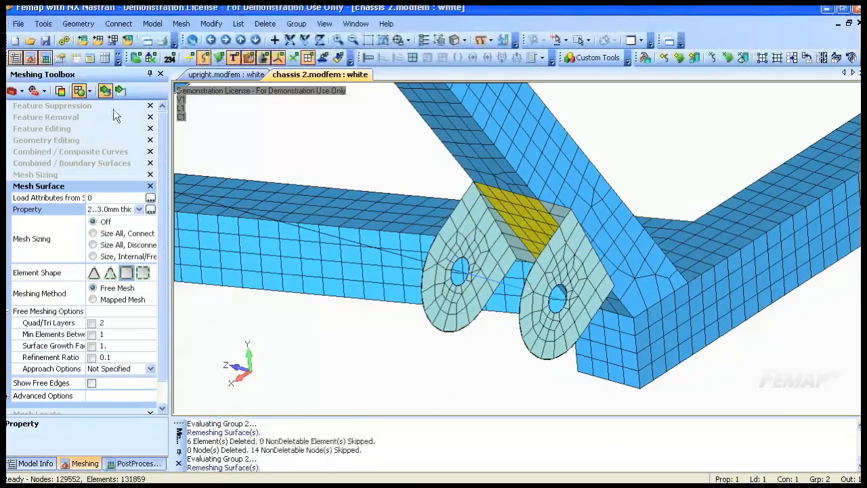
Add washers with an offset distance of 5 around the holes in both bracket lugs using Geometry Editing.
middle_click_drag(580, 388, 555, 379)
scroll(522, 333, "up", 3)
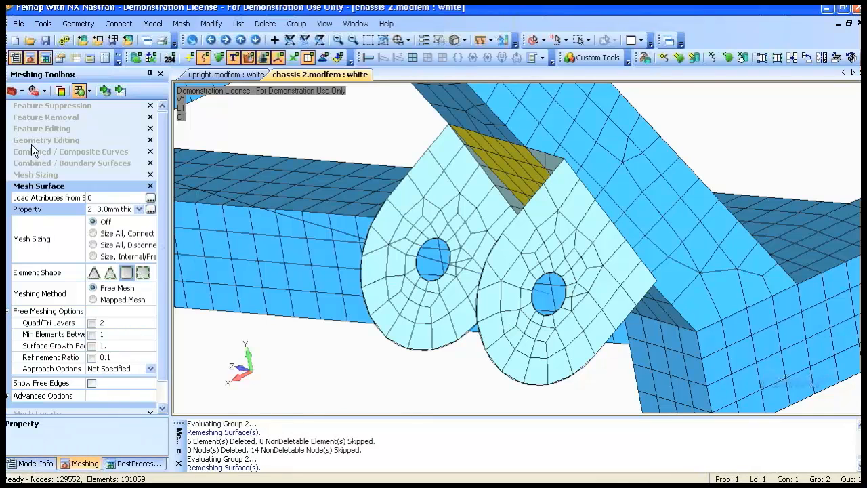
left_click(52, 140)
left_click(93, 221)
left_click(113, 231)
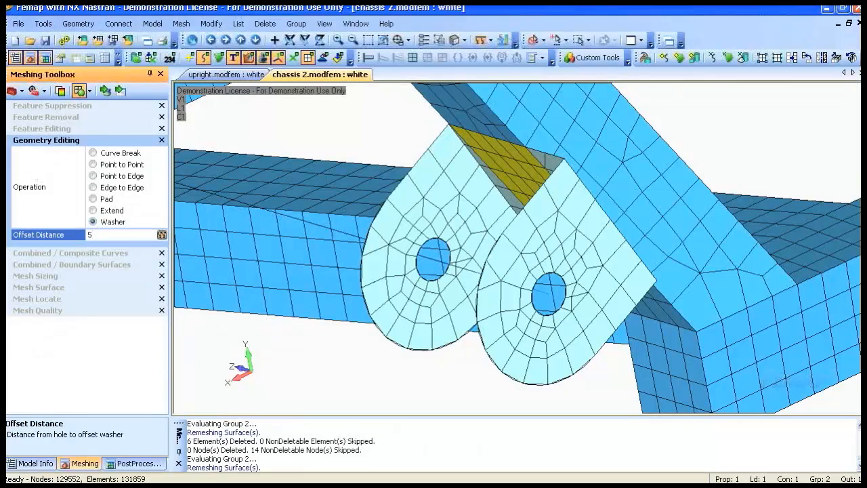
left_click(120, 94)
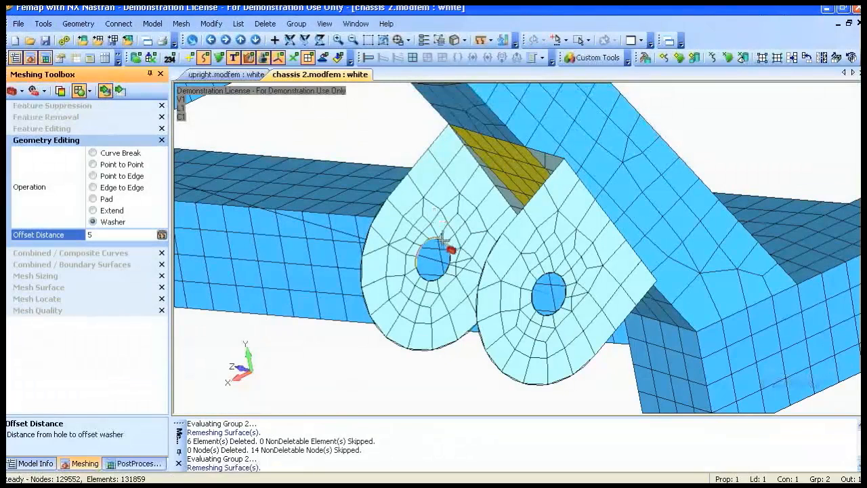
left_click(444, 245)
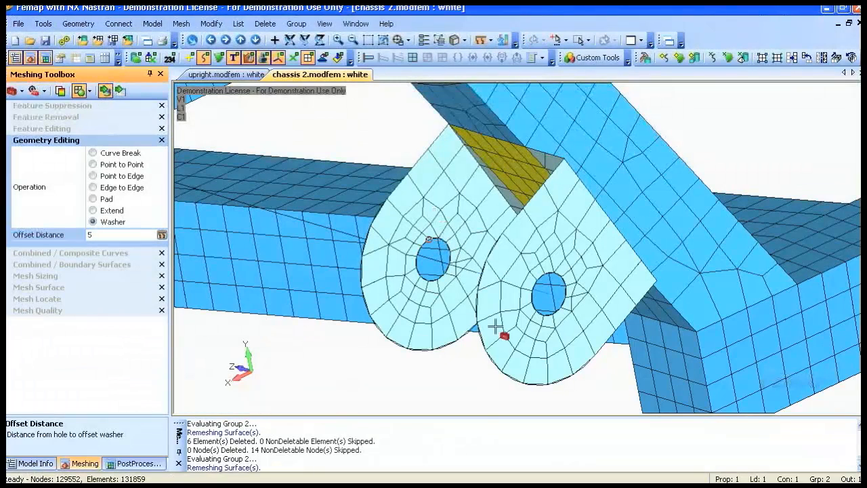
left_click(554, 281)
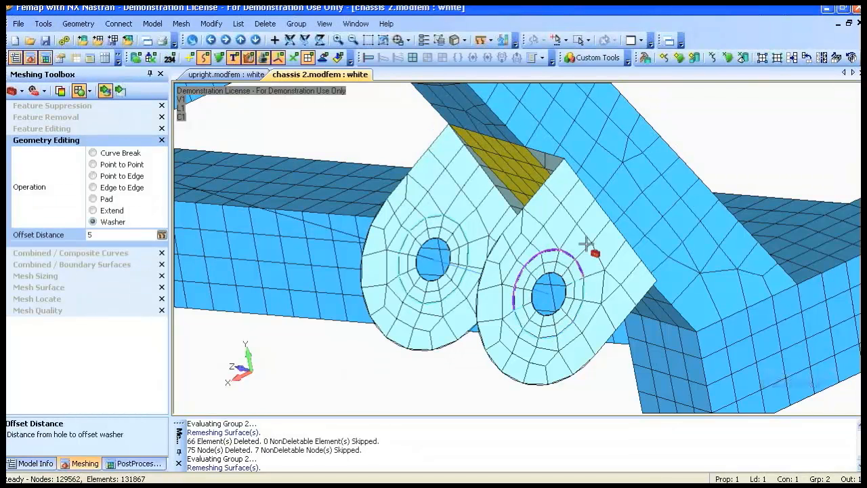
left_click(221, 59)
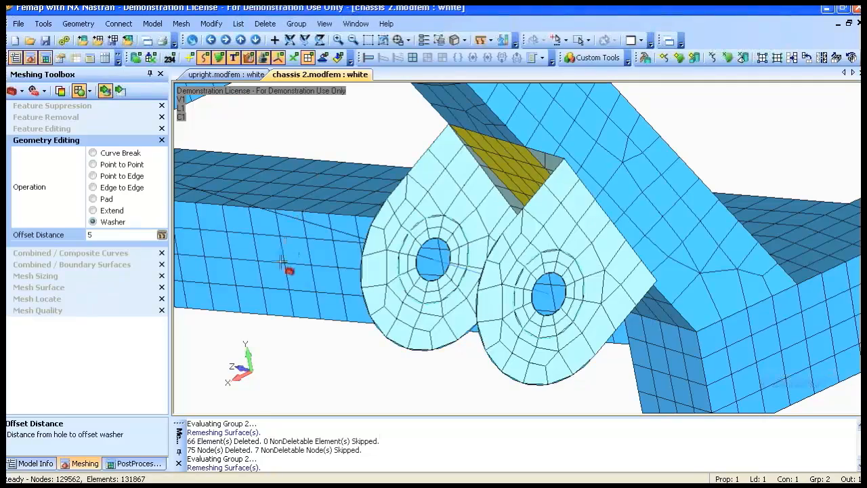
Create an RBE2 rigid element from the node at the centre of the far lug's hole to the nodes on the hole's edge curves.
middle_click_drag(350, 294, 548, 272)
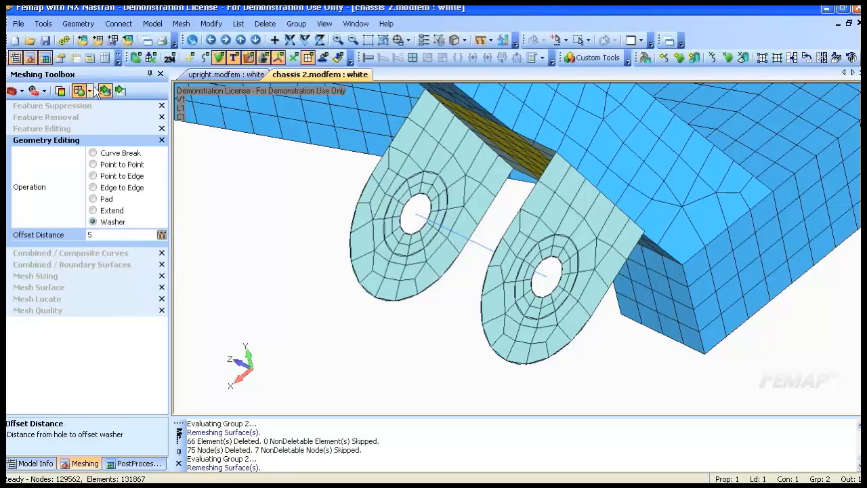
left_click(151, 24)
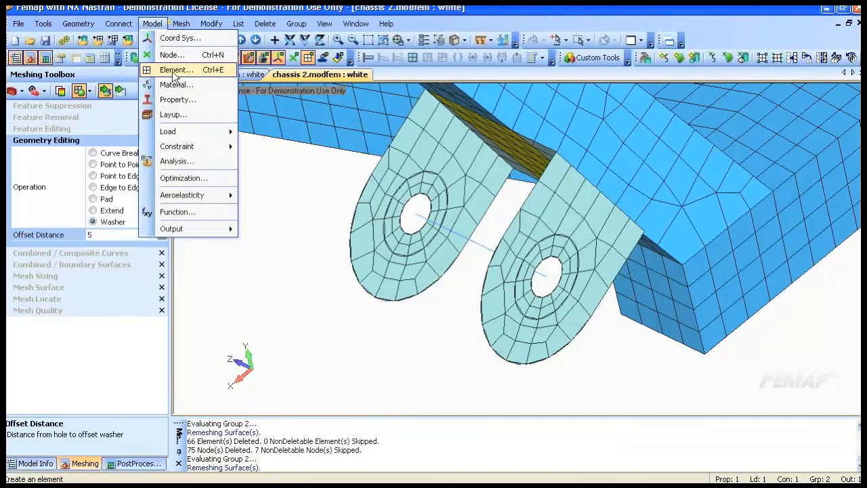
left_click(174, 70)
left_click(603, 458)
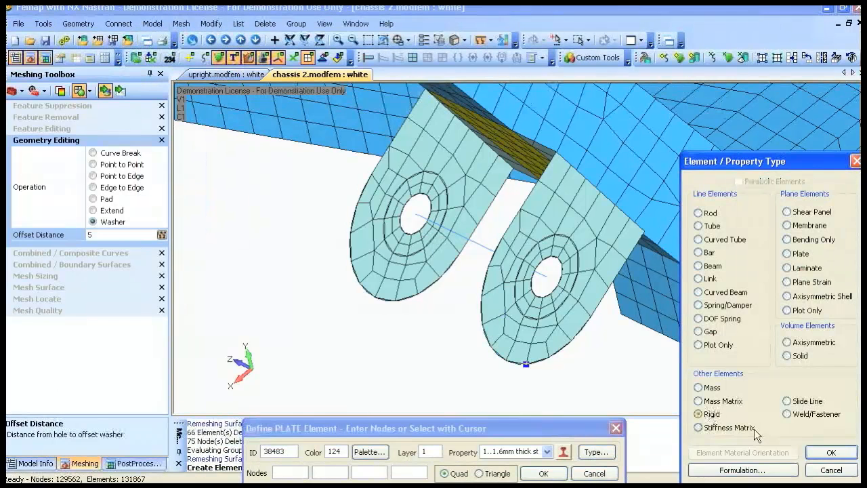
left_click(830, 452)
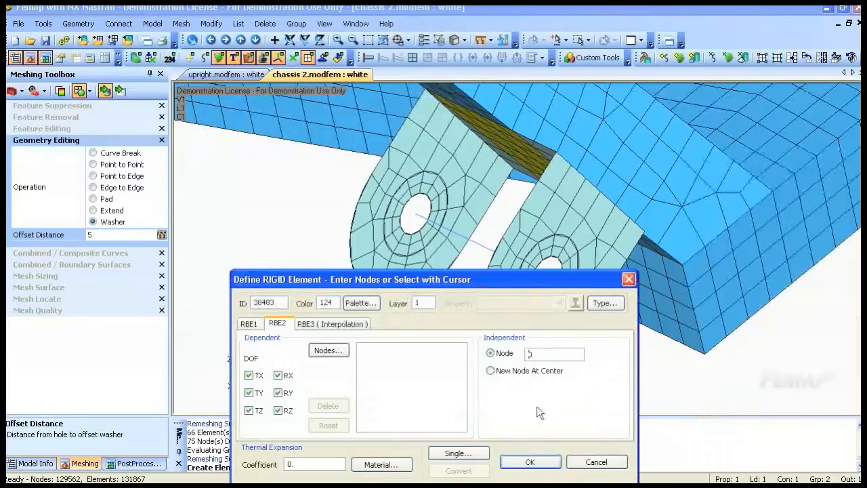
left_click(412, 214)
left_click(328, 351)
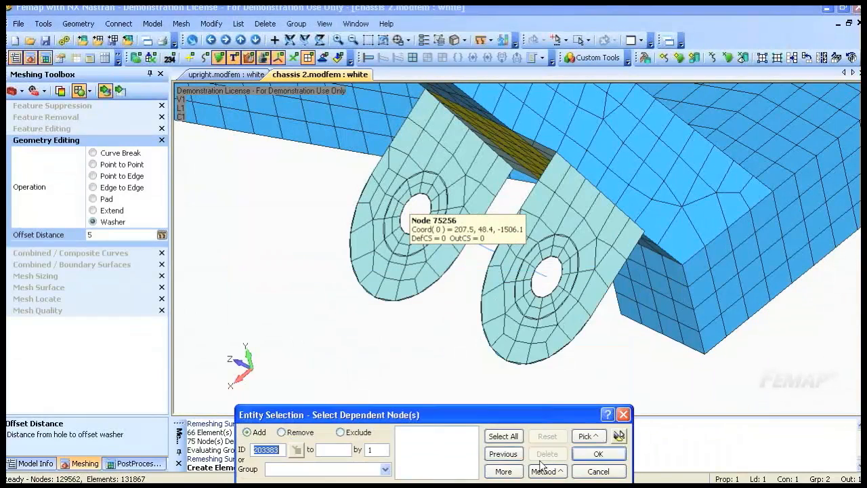
left_click(549, 471)
left_click(555, 448)
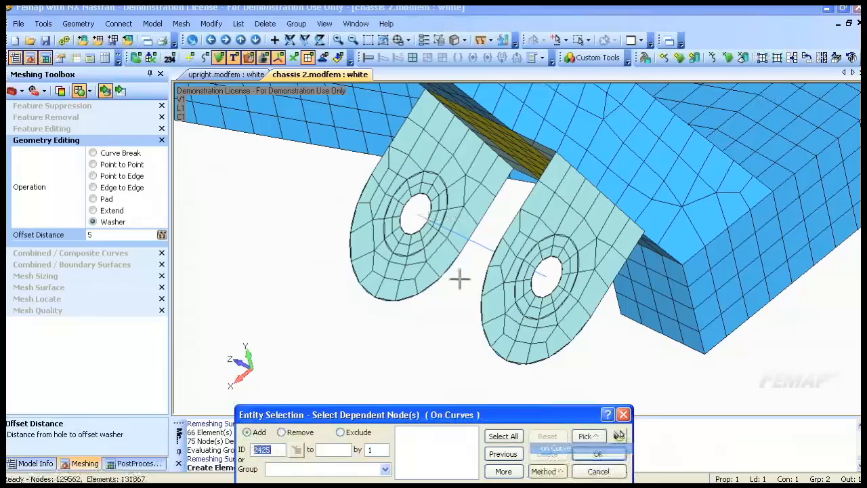
left_click(421, 227)
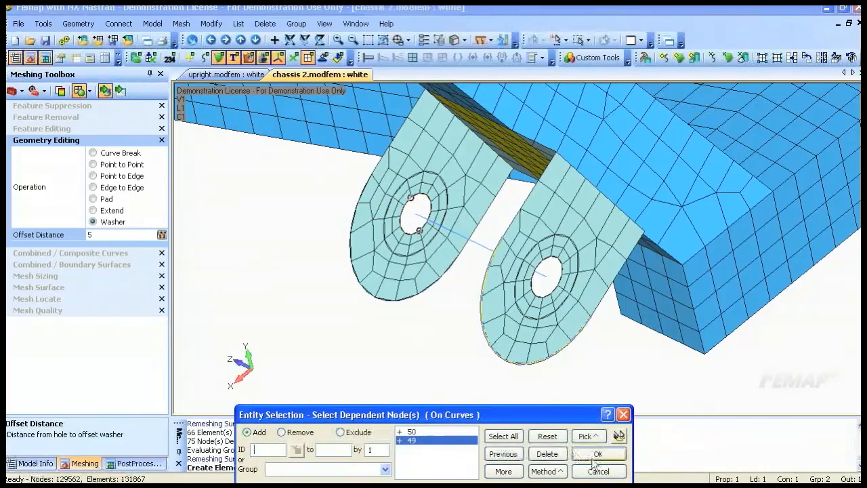
left_click(598, 453)
left_click(532, 466)
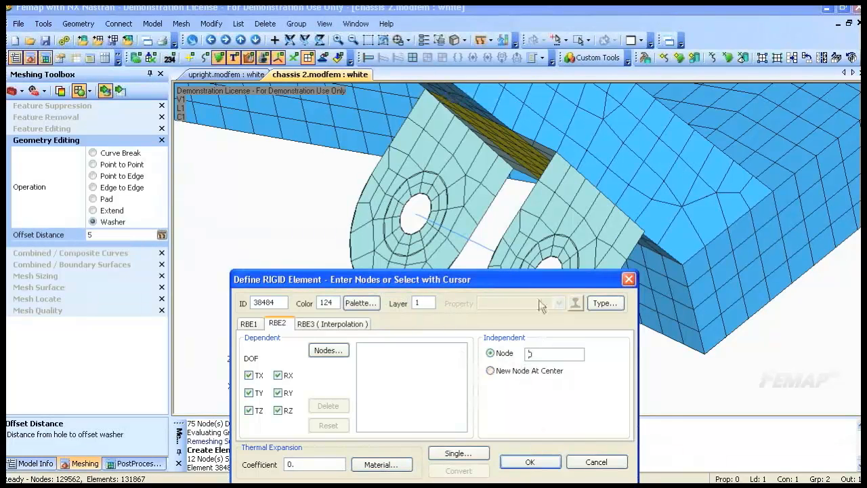
Create a matching RBE2 rigid element in the near lug's hole, tying its centre node to the nodes on the hole's edge curves.
left_click(523, 184)
left_click(329, 350)
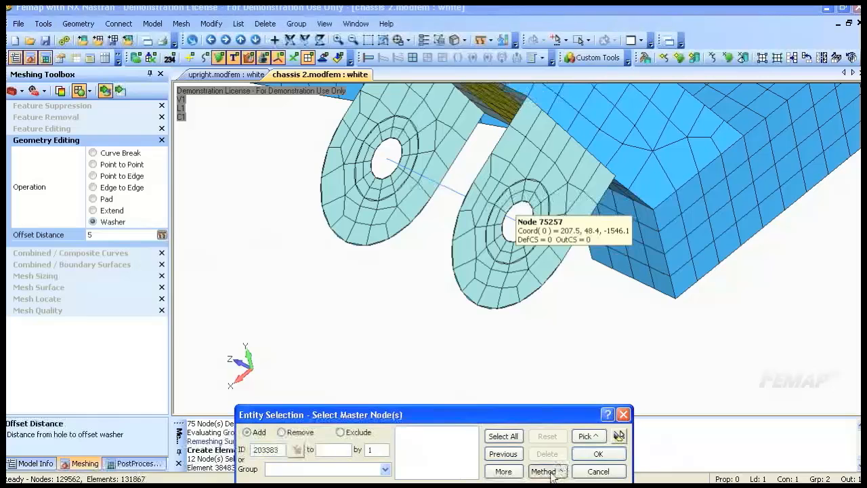
left_click(547, 471)
left_click(561, 448)
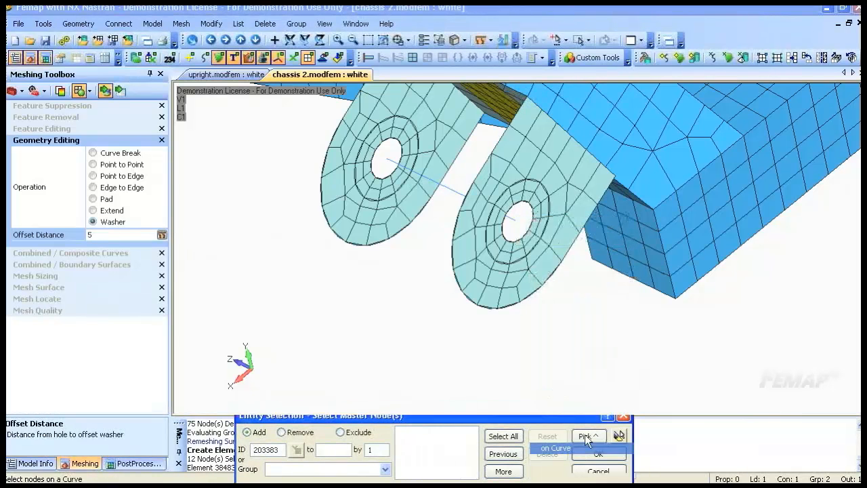
left_click(518, 226)
left_click(519, 207)
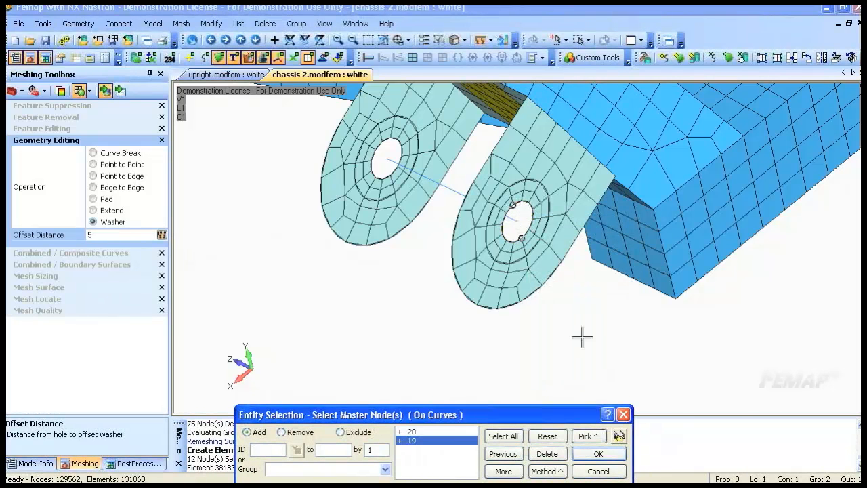
left_click(591, 457)
left_click(542, 461)
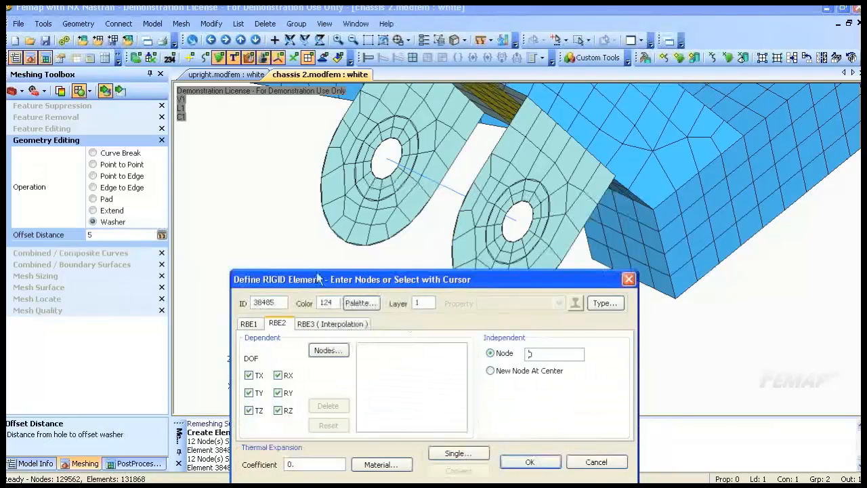
key("Escape")
Change the color of all rigid elements in the model to red.
left_click(34, 463)
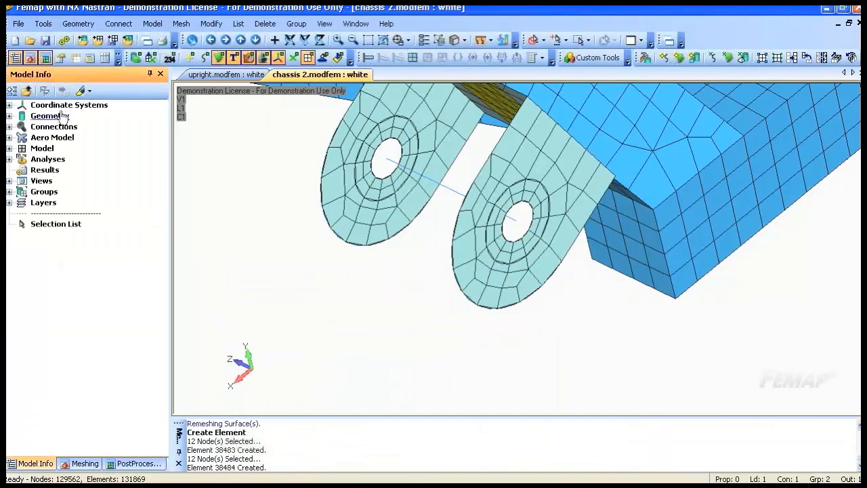
left_click(9, 148)
left_click(22, 159)
left_click(34, 170)
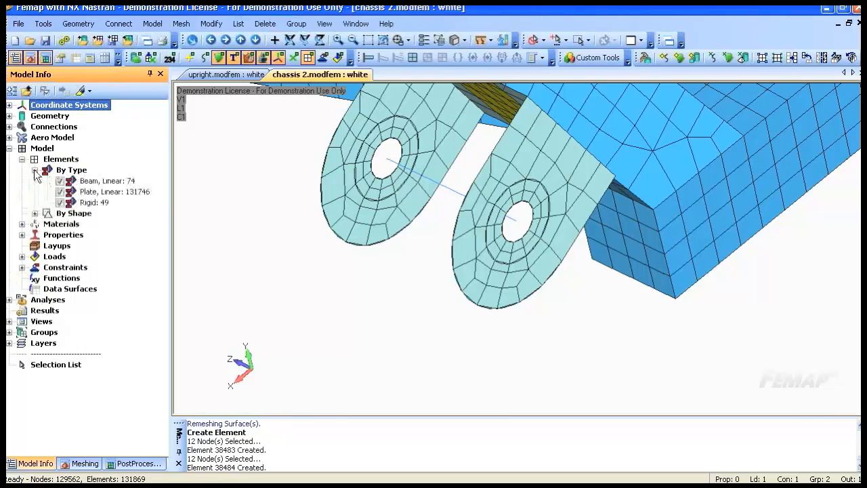
right_click(94, 202)
left_click(136, 278)
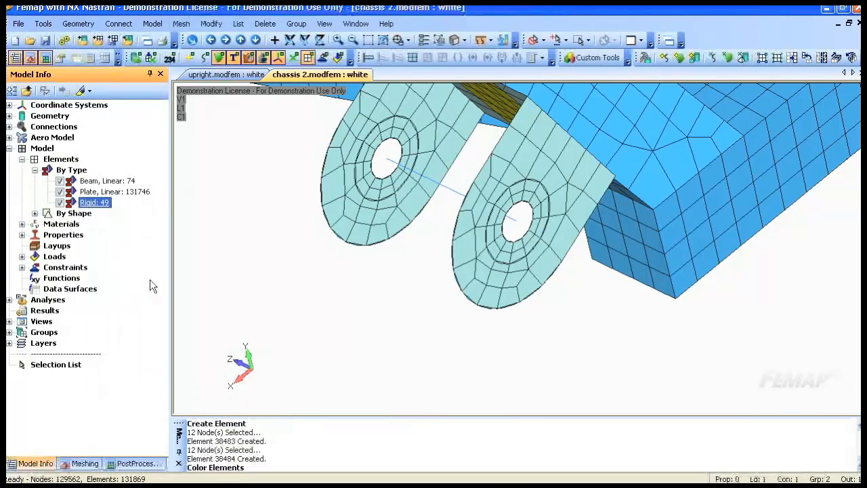
left_click(325, 166)
left_click(574, 343)
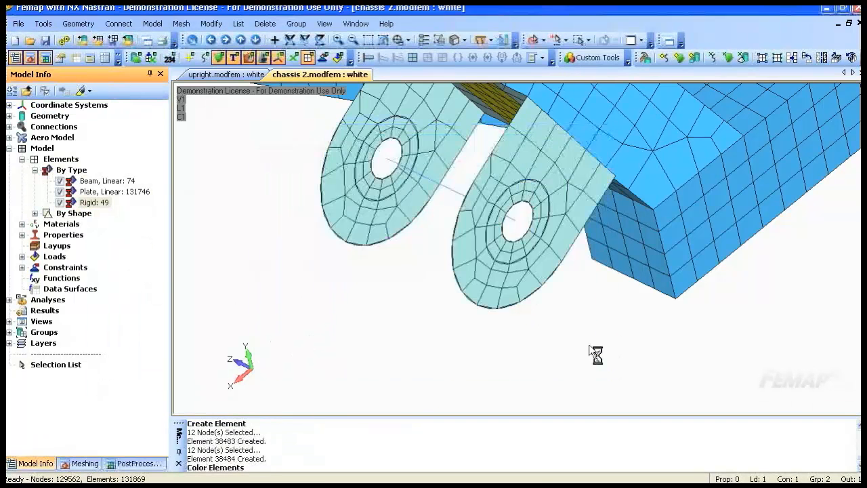
Mesh the inner surface of the unmeshed upright panel behind the front bay with property 10..1.6mm thick Aluminium.
scroll(517, 323, "down", 5)
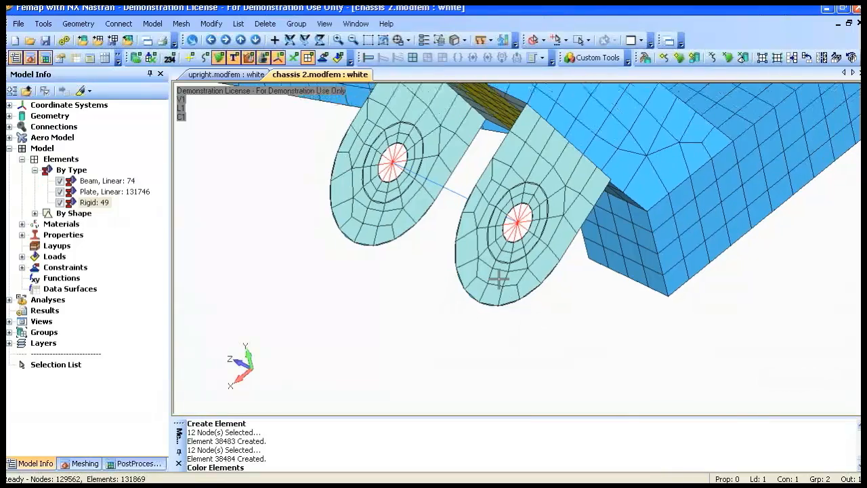
scroll(572, 263, "down", 10)
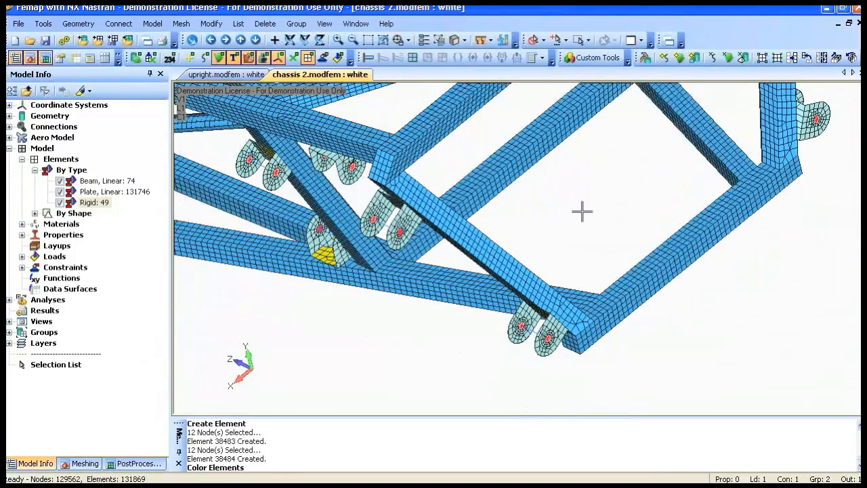
scroll(585, 210, "down", 5)
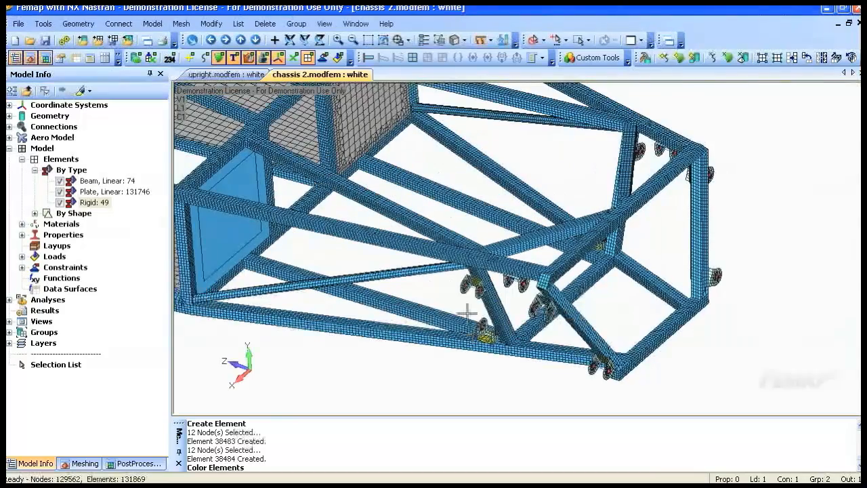
middle_click_drag(468, 300, 464, 229)
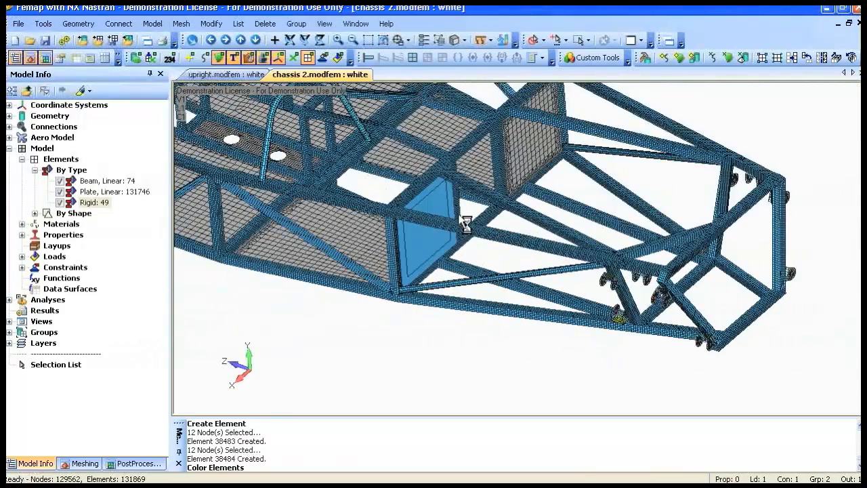
scroll(465, 224, "up", 5)
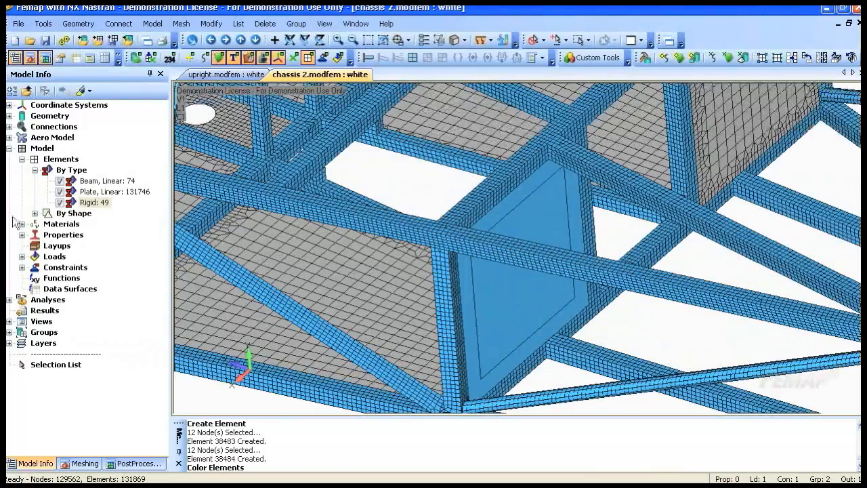
left_click(82, 463)
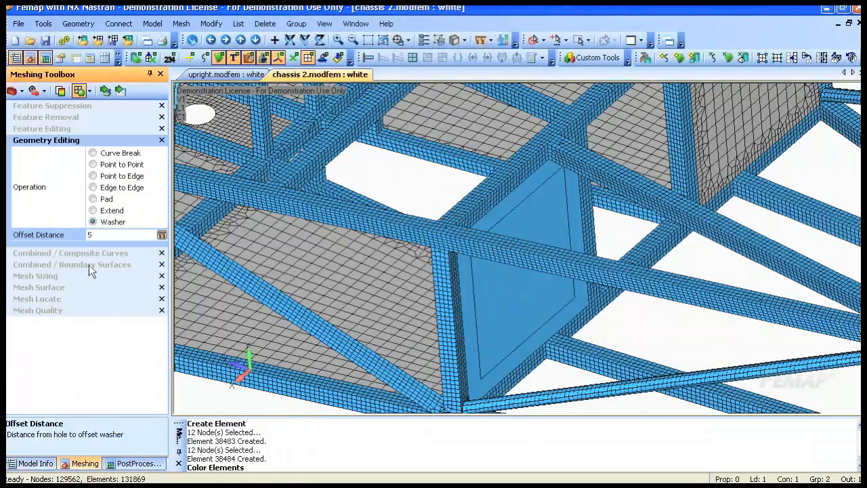
left_click(44, 287)
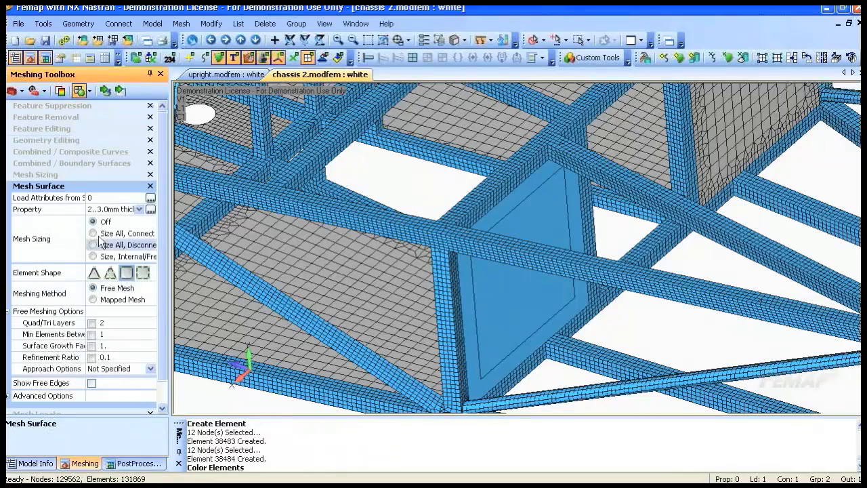
left_click(131, 210)
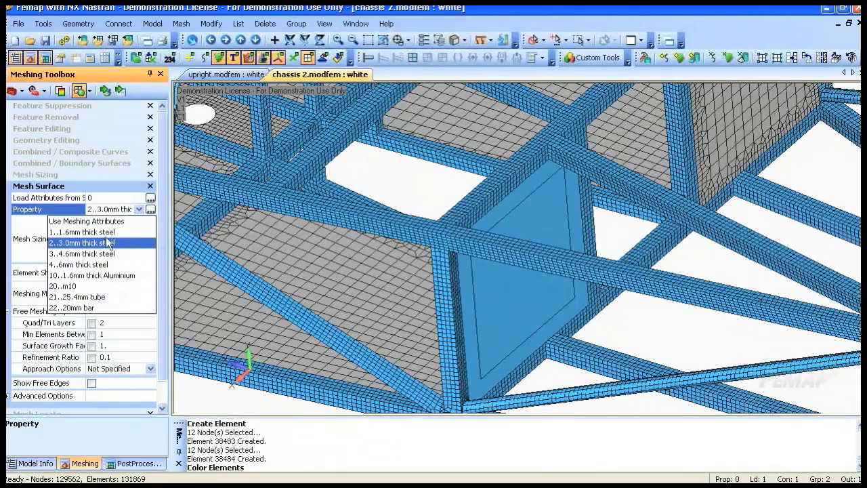
left_click(105, 275)
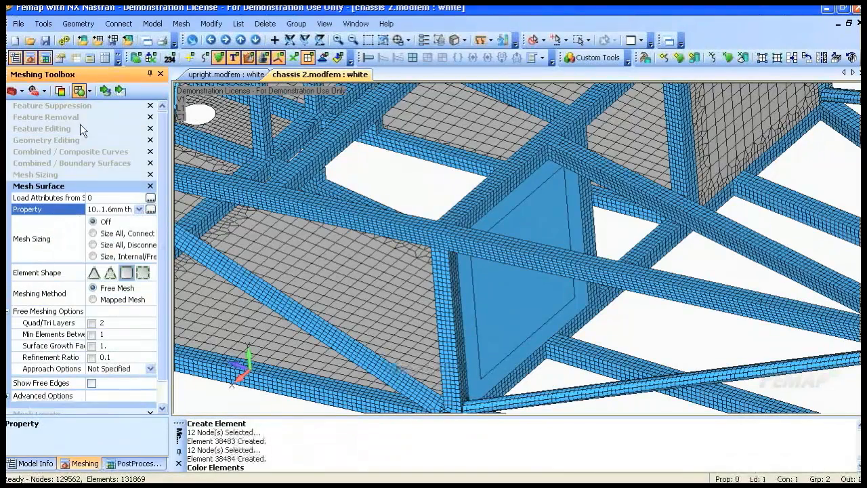
left_click(102, 90)
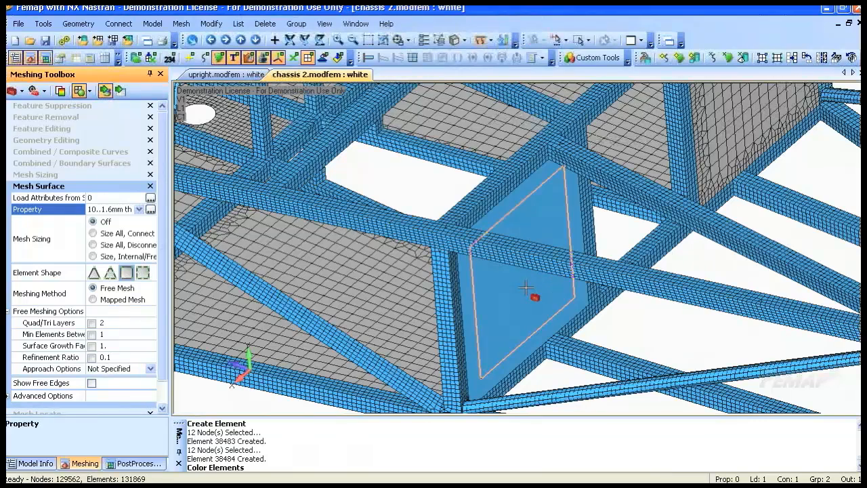
left_click(526, 288)
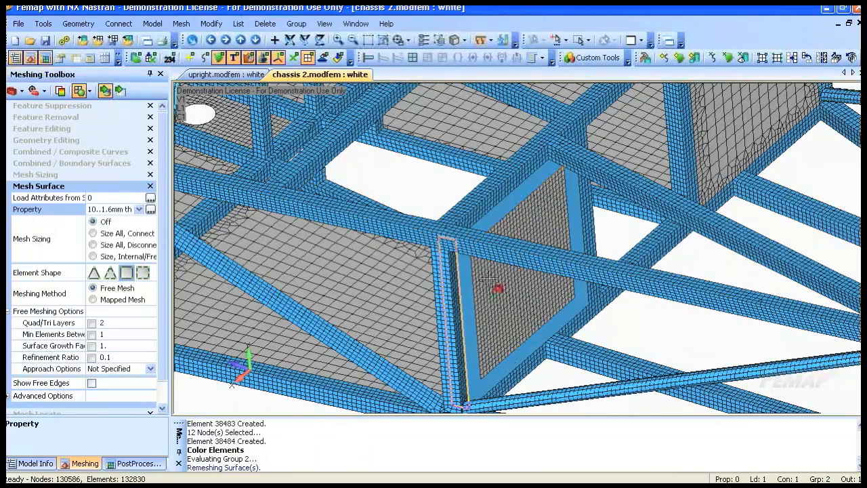
Mesh the border surface around the panel's meshed inner area with the same 1.6mm thick Aluminium property, excluding the extra picked surface.
left_click(120, 90)
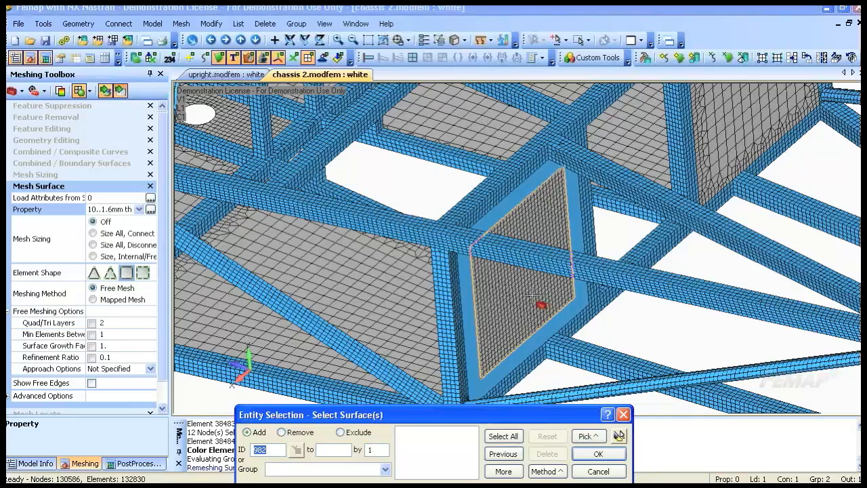
left_click(532, 295)
left_click(528, 302)
left_click(448, 432)
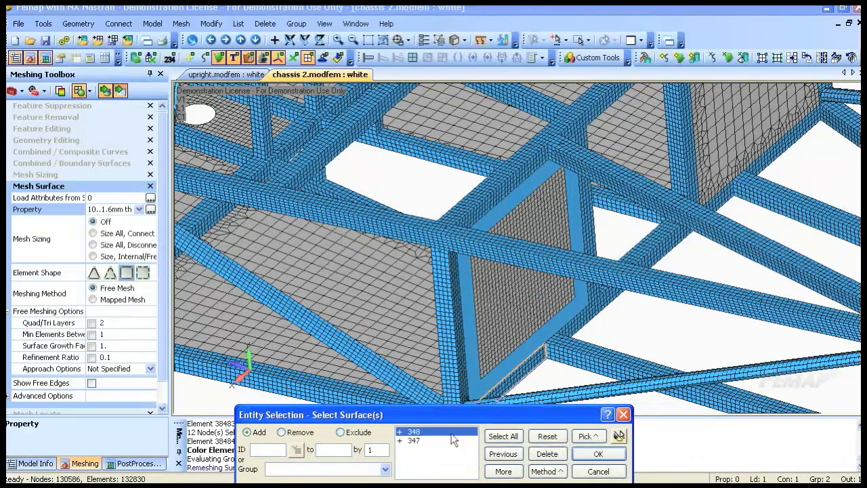
left_click(546, 454)
left_click(598, 453)
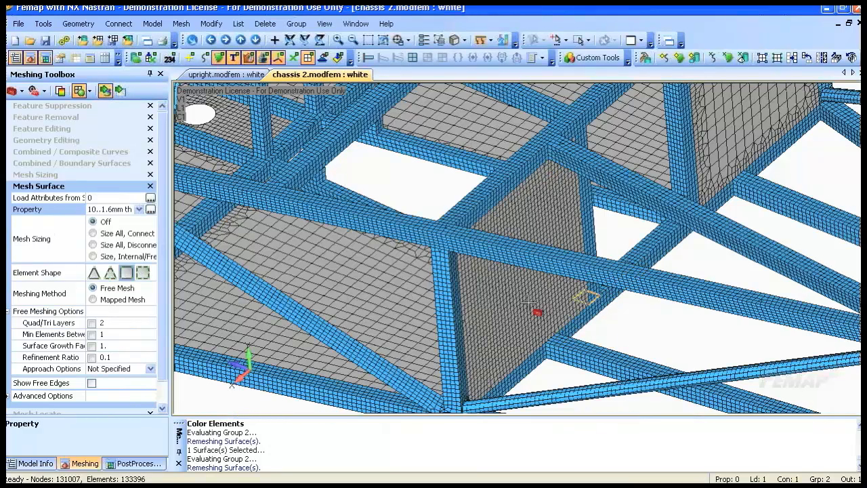
Set the mesh sizing on the lower inner edge curve of the newly meshed upright panel to 10 elements.
middle_click_drag(528, 303, 471, 332, "ctrl")
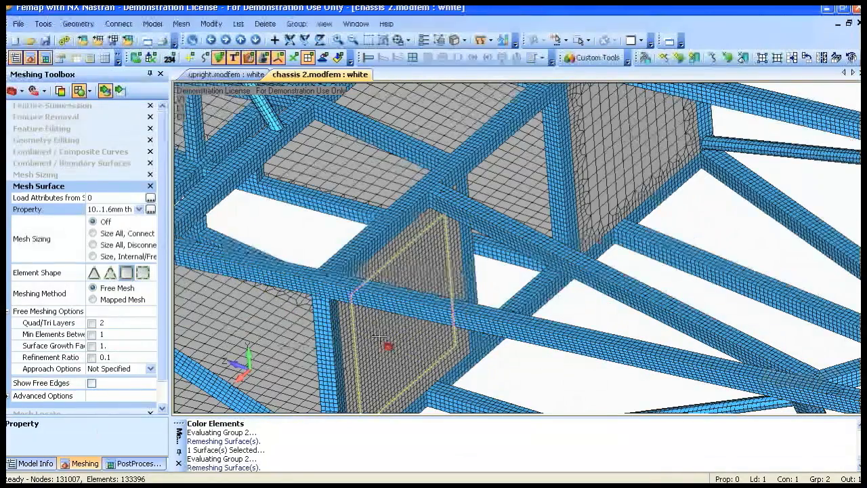
left_click(42, 174)
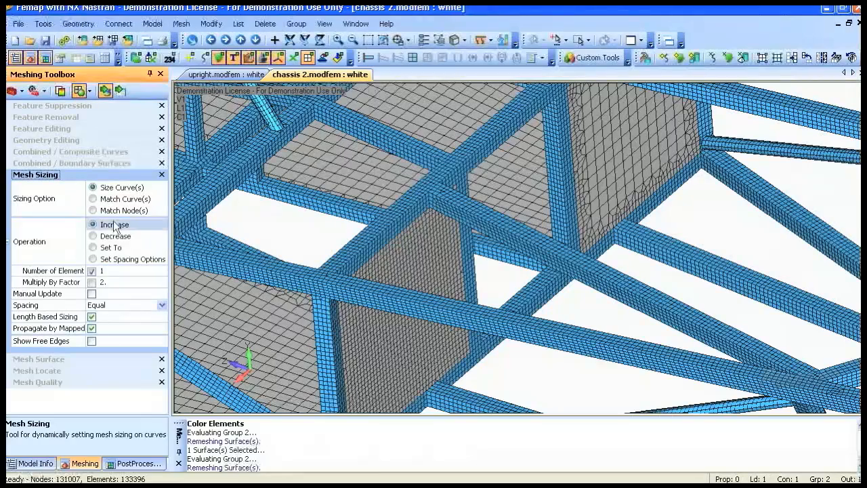
left_click(95, 247)
left_click(116, 270)
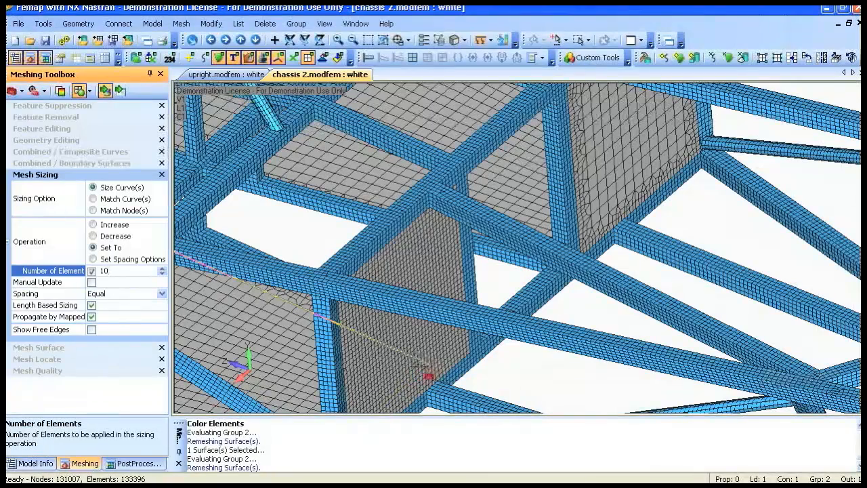
middle_click_drag(452, 291, 504, 190, "ctrl")
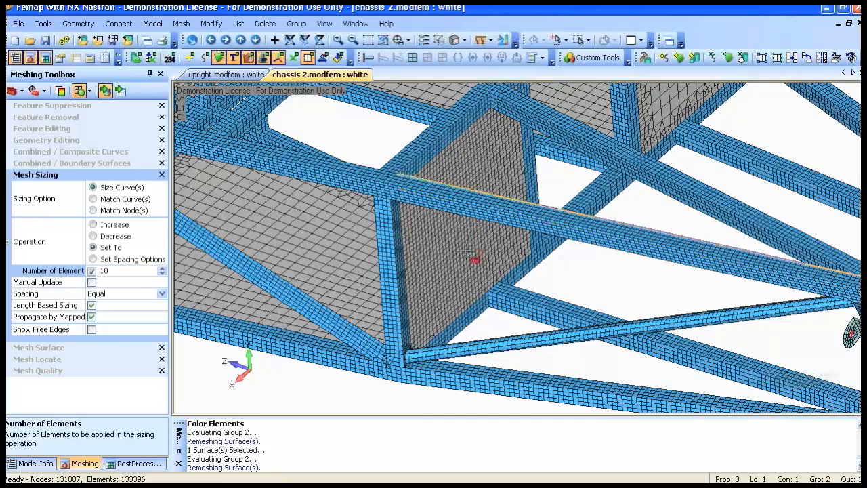
scroll(474, 259, "up", 2)
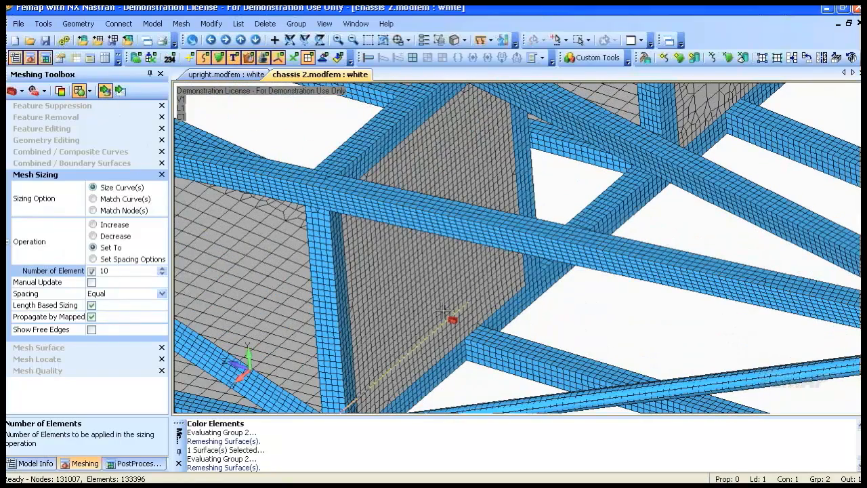
left_click(484, 293)
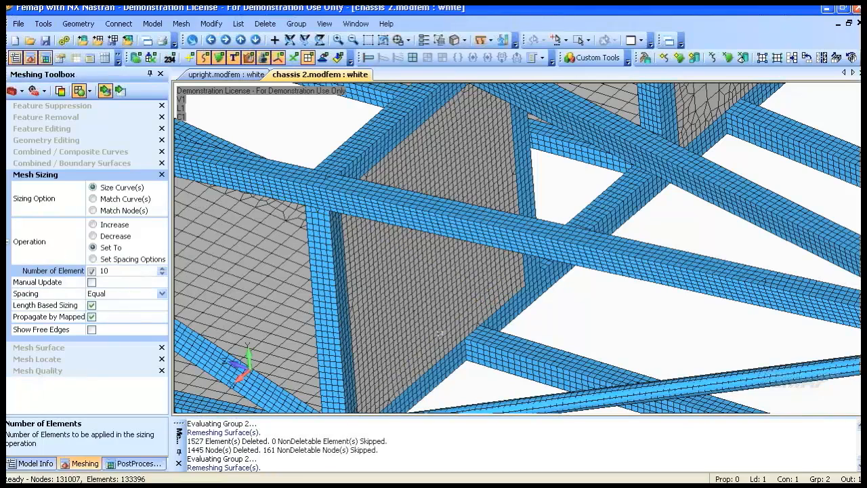
Undo the last single-curve sizing, and set the upright panel's three remaining inner edge curves to 10 elements in one combined selection.
left_click(494, 193)
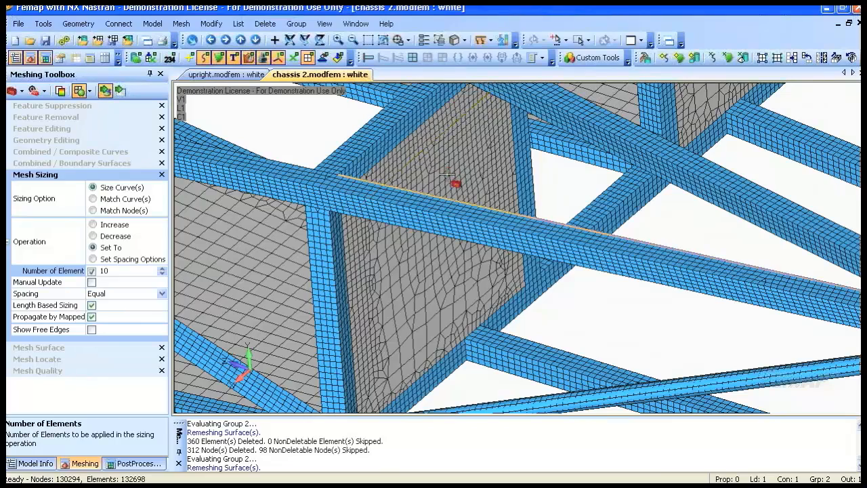
key("ctrl+z")
left_click(113, 91)
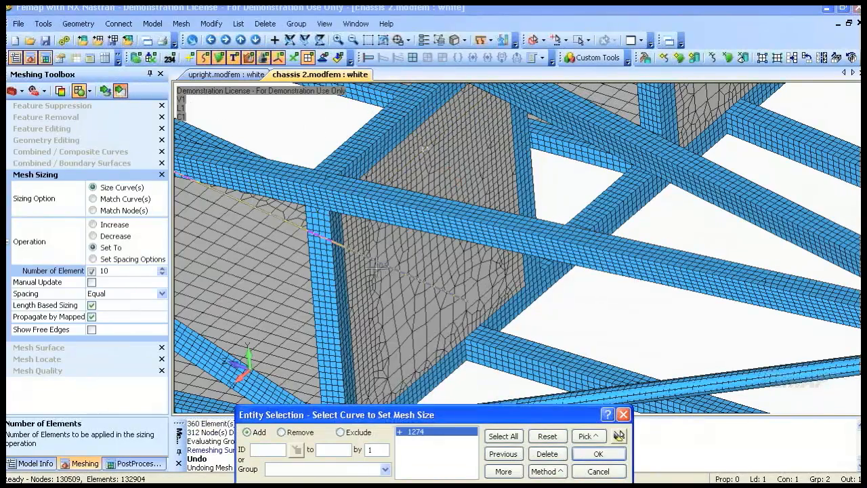
left_click(502, 183)
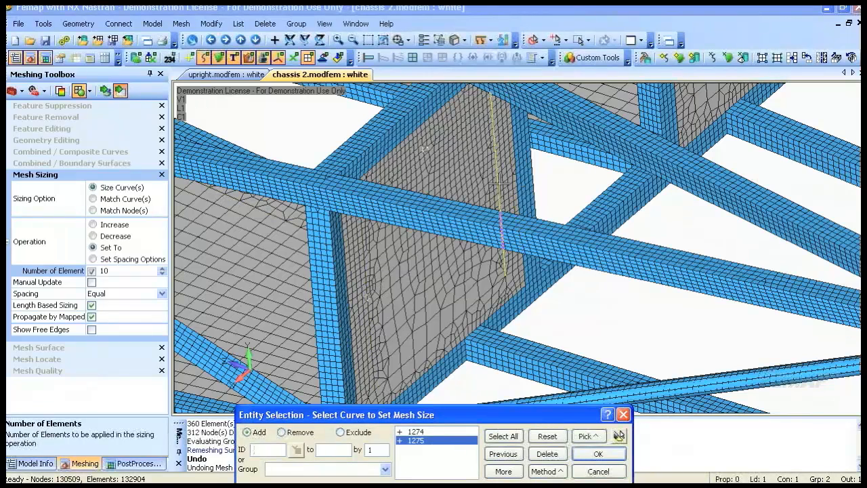
key("Return")
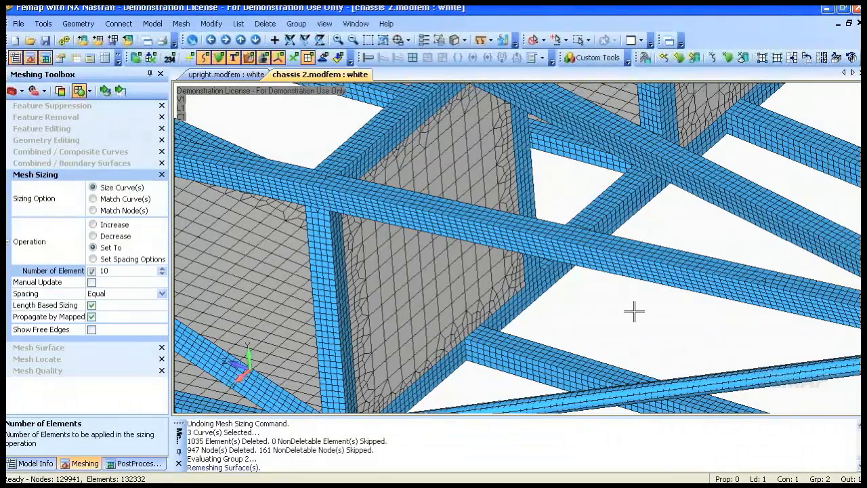
Run the NX Nastran Static Analysis Set on the full chassis and close the analysis monitor when the solve is complete.
scroll(634, 310, "down", 5)
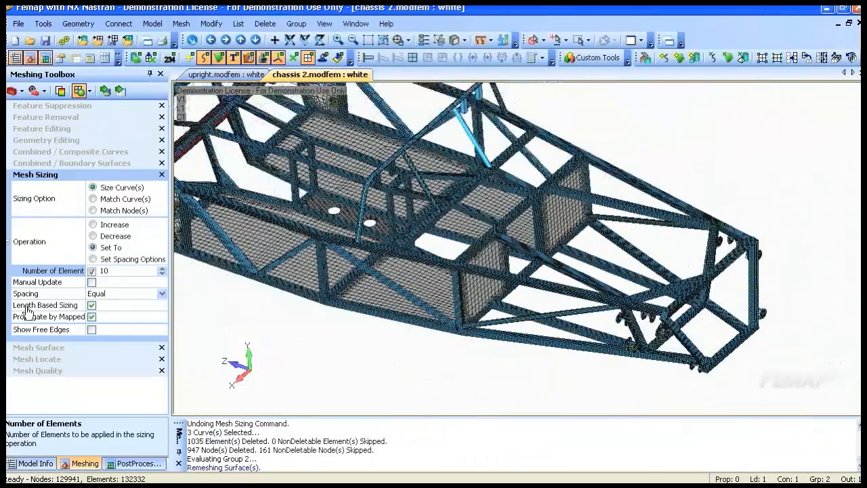
left_click(36, 463)
right_click(63, 310)
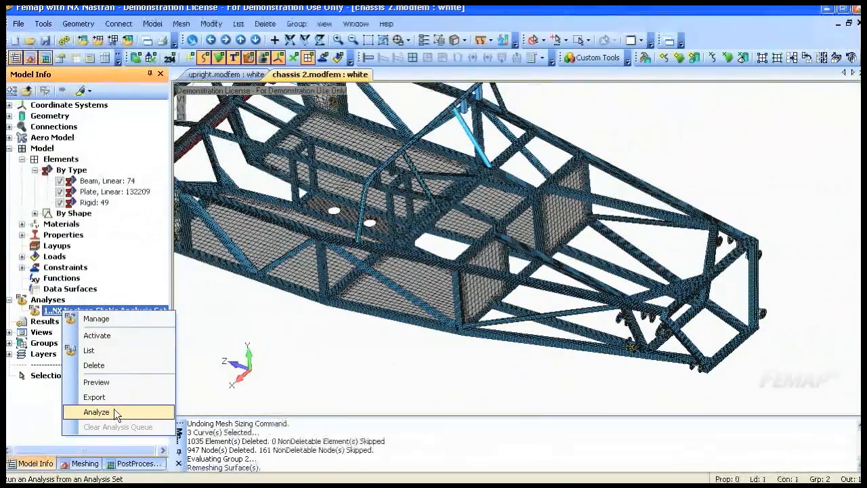
left_click(96, 411)
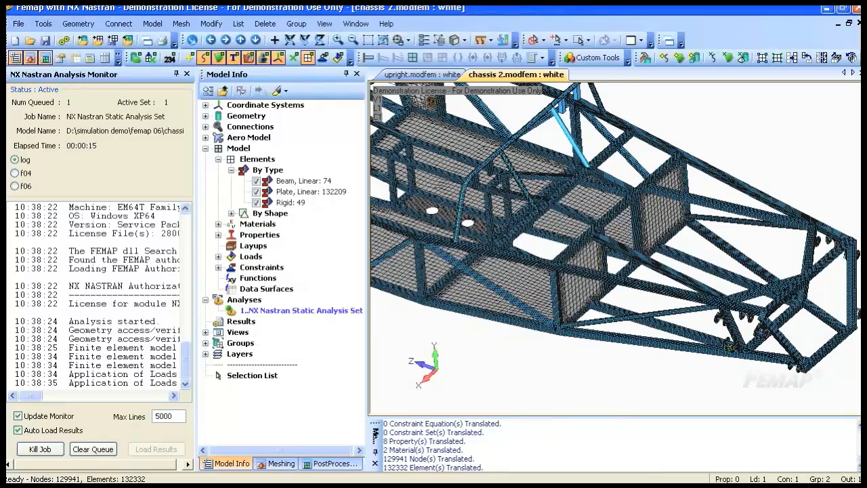
middle_click_drag(579, 262, 678, 292, "ctrl")
middle_click_drag(377, 182, 555, 218, "ctrl")
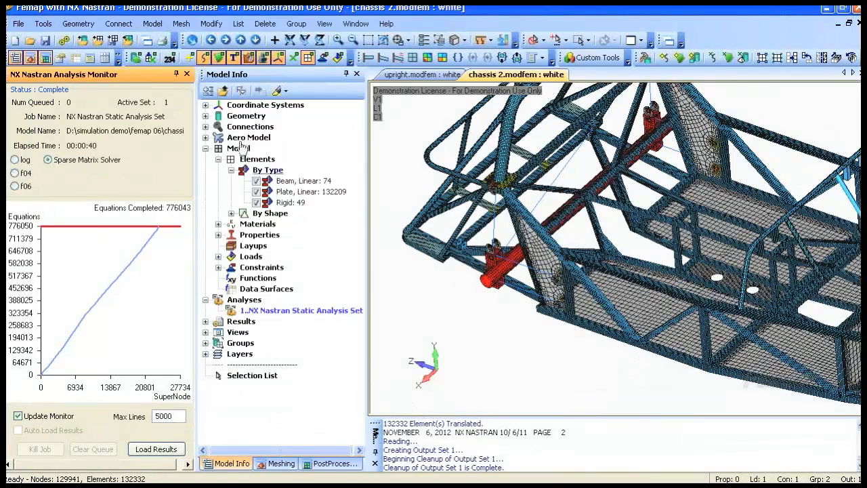
left_click(187, 74)
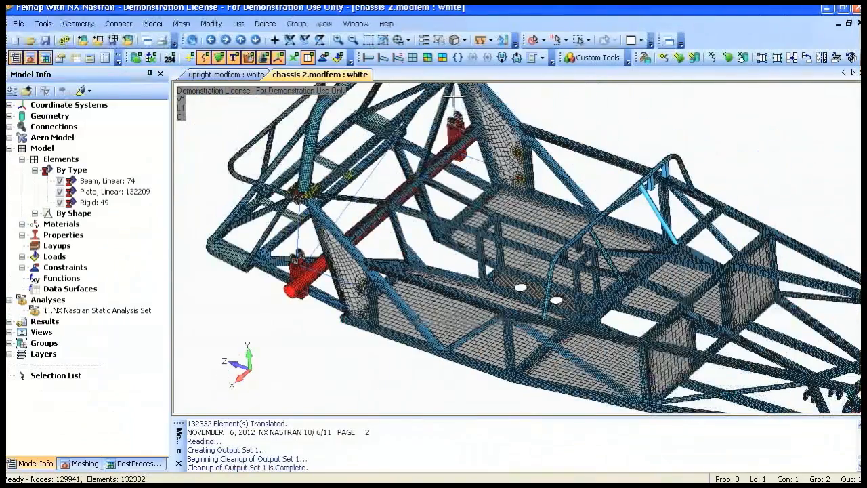
Display the total translation results as a contour on the deformed chassis, and hide the geometry surfaces and curves.
scroll(511, 194, "down", 3)
left_click(427, 57)
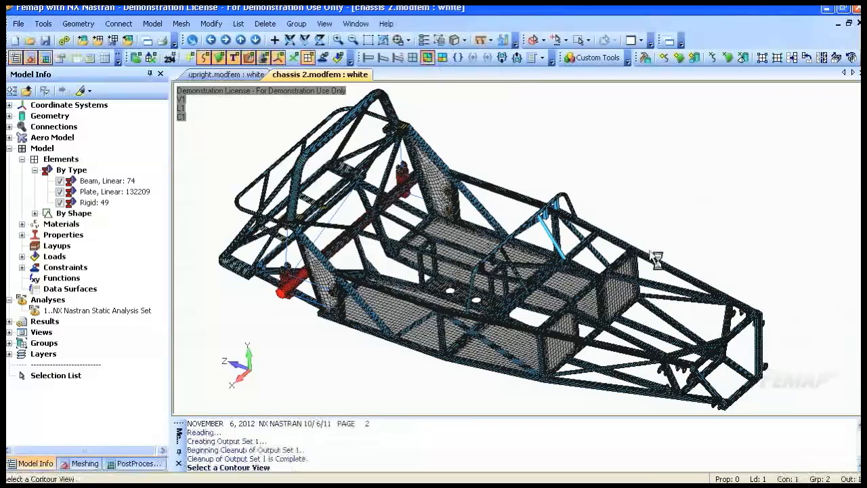
left_click(383, 58)
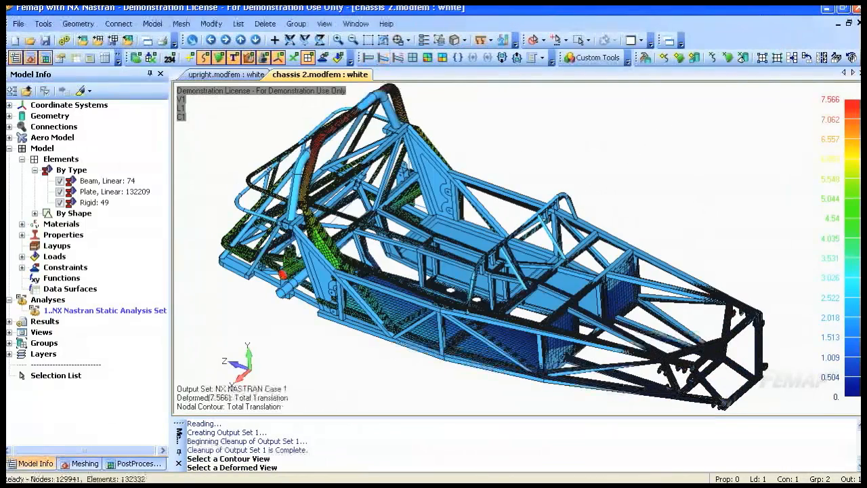
left_click(211, 59)
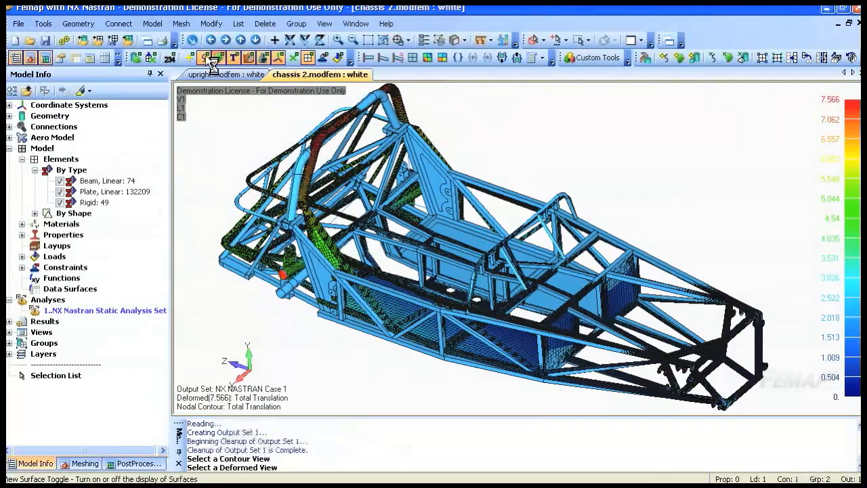
Animate the chassis's total translation, and return to an undeformed view without contours.
left_click(398, 58)
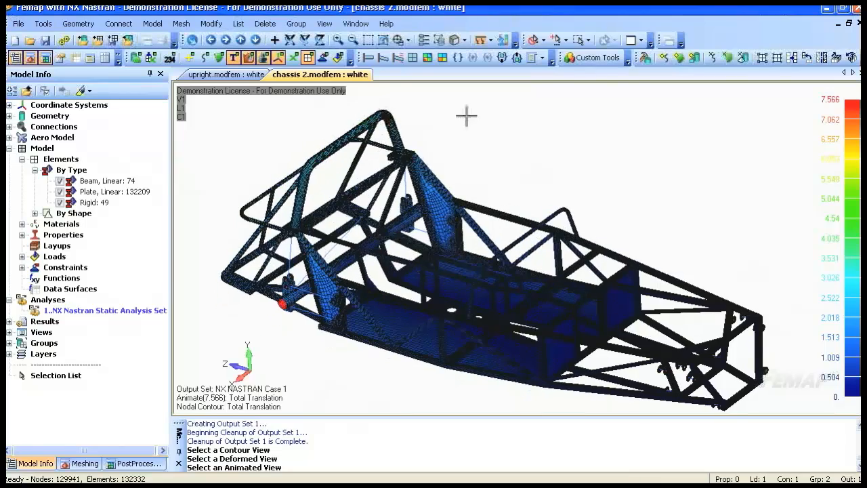
left_click(414, 59)
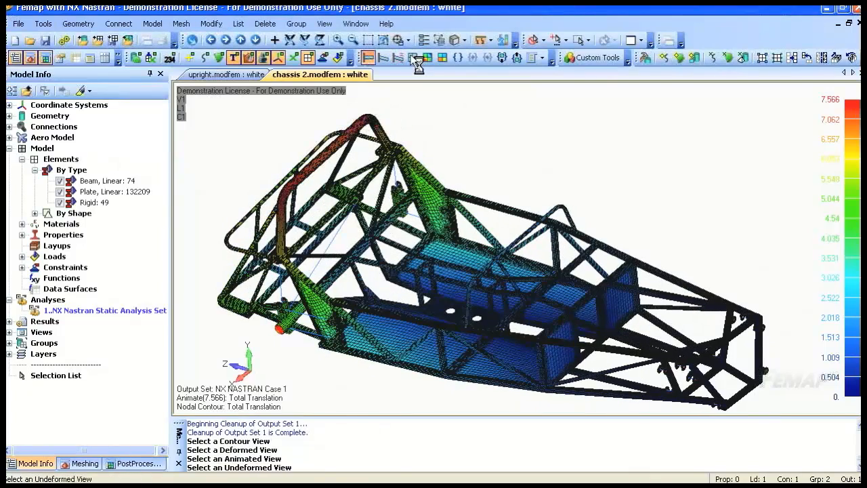
left_click(415, 60)
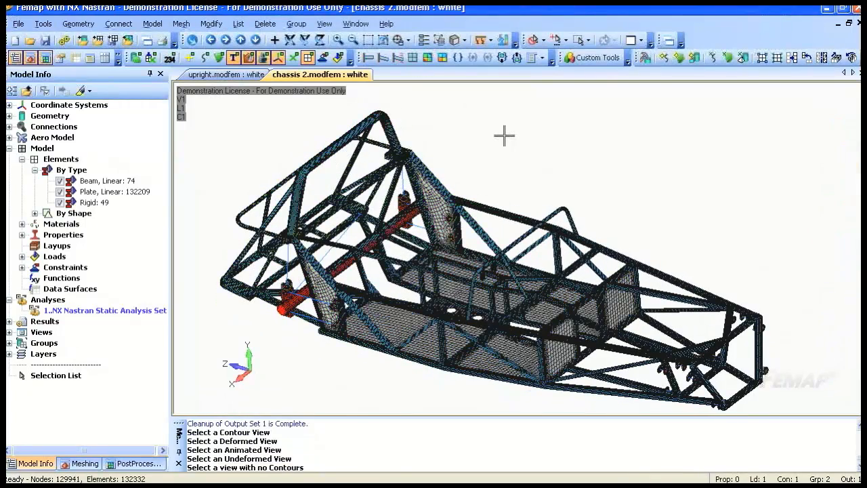
key("alt+Tab")
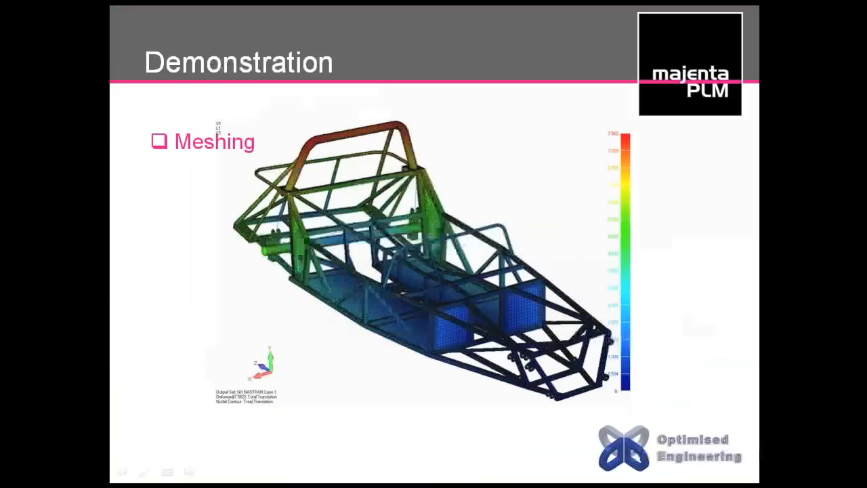
right_click(756, 395)
left_click(782, 388)
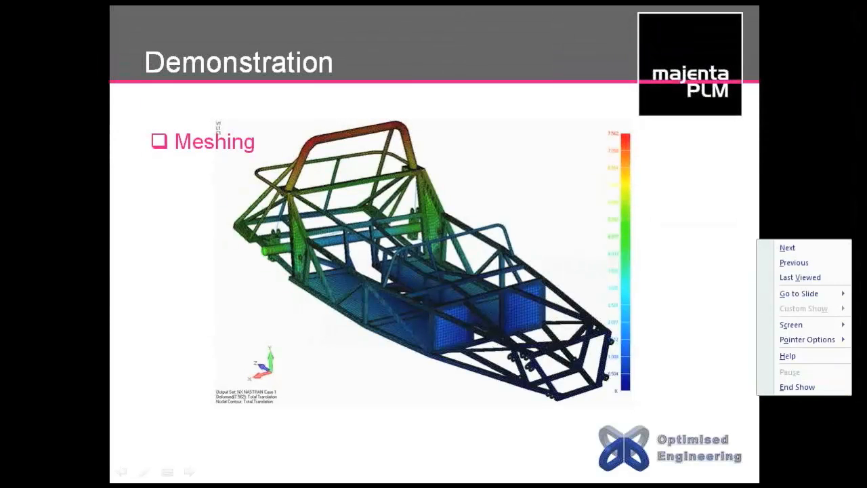
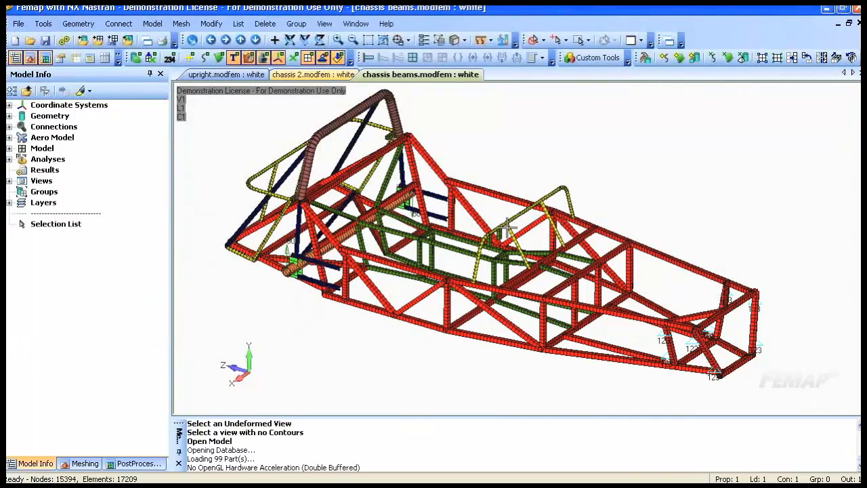
Turn off the thickness/cross-section display in the chassis beams model so that the beam elements are drawn as plain lines.
middle_click_drag(505, 232, 504, 234)
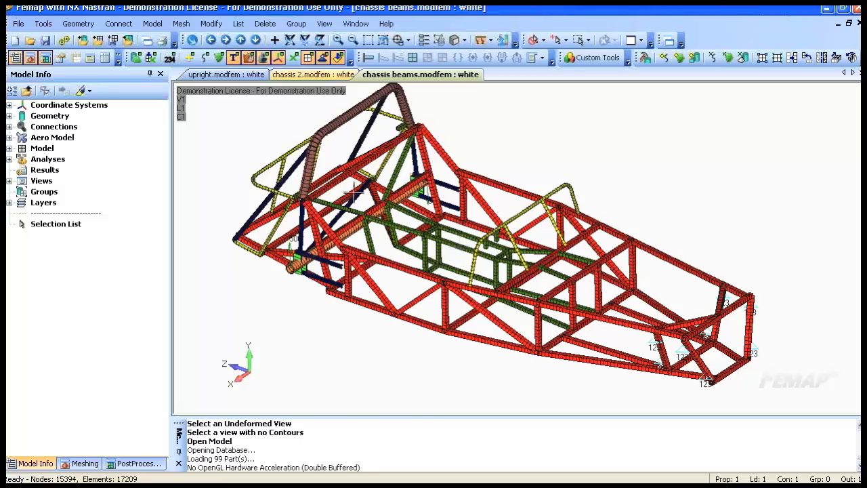
left_click(465, 42)
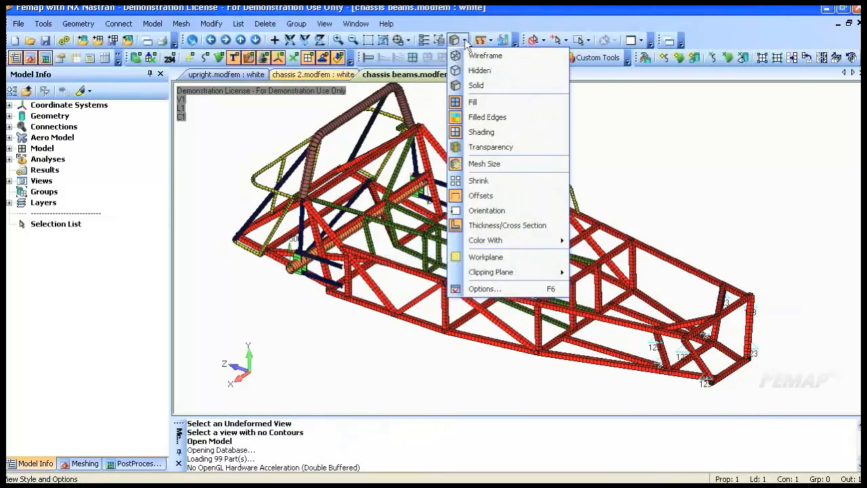
left_click(655, 161)
middle_click_drag(641, 168, 605, 266)
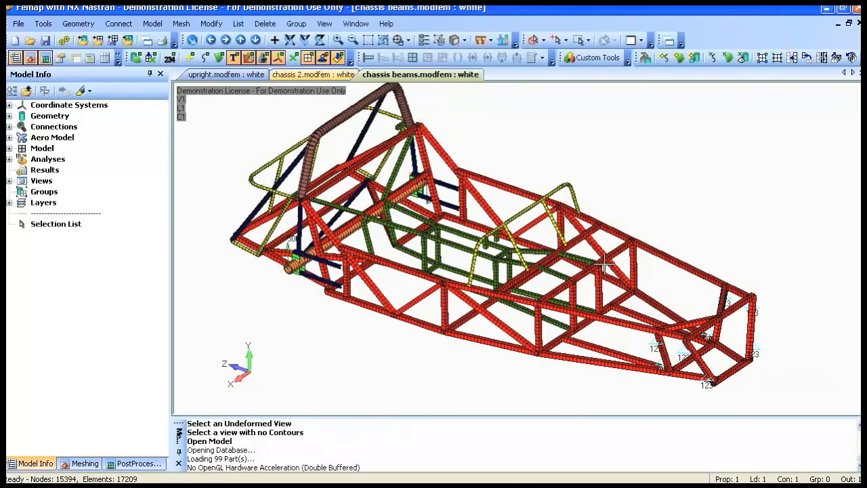
scroll(562, 217, "up", 6)
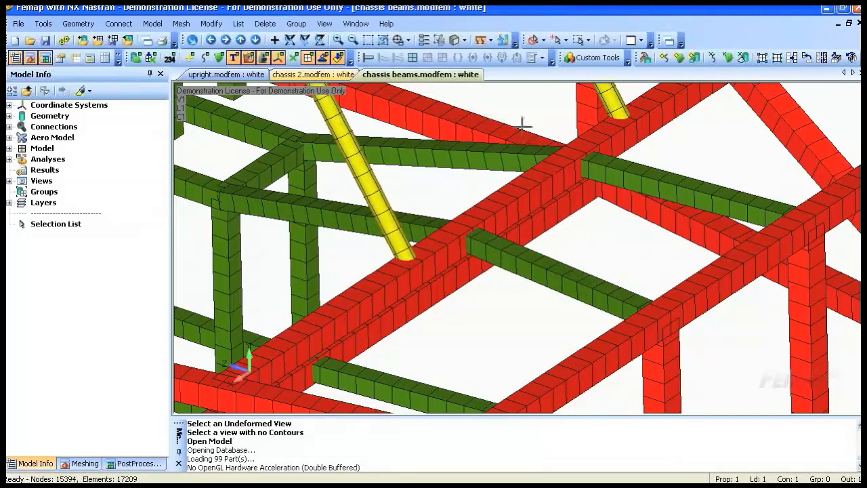
left_click(464, 40)
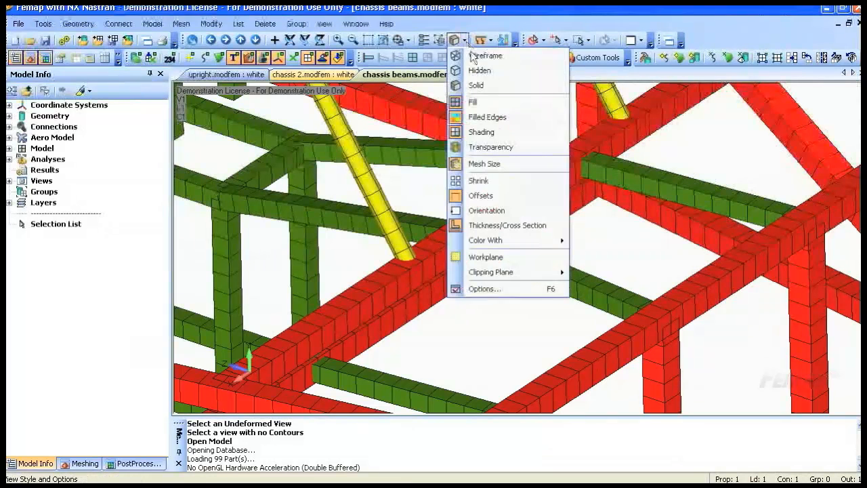
left_click(518, 224)
scroll(551, 343, "down", 5)
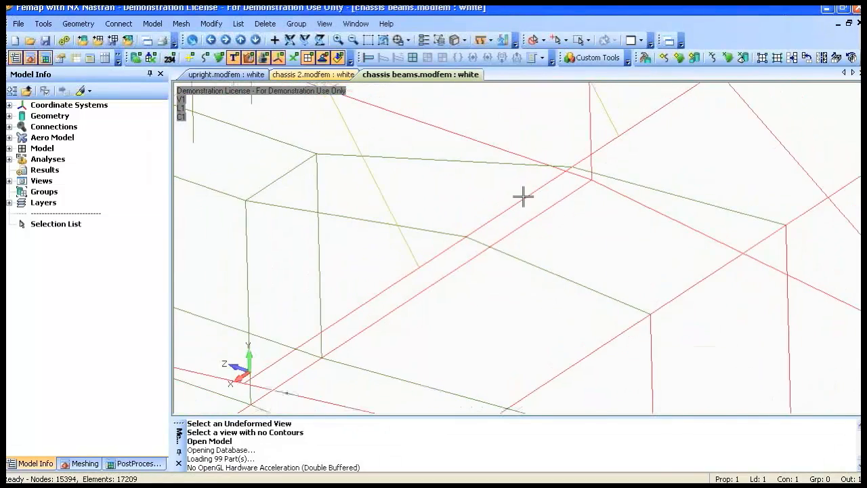
scroll(558, 223, "down", 2)
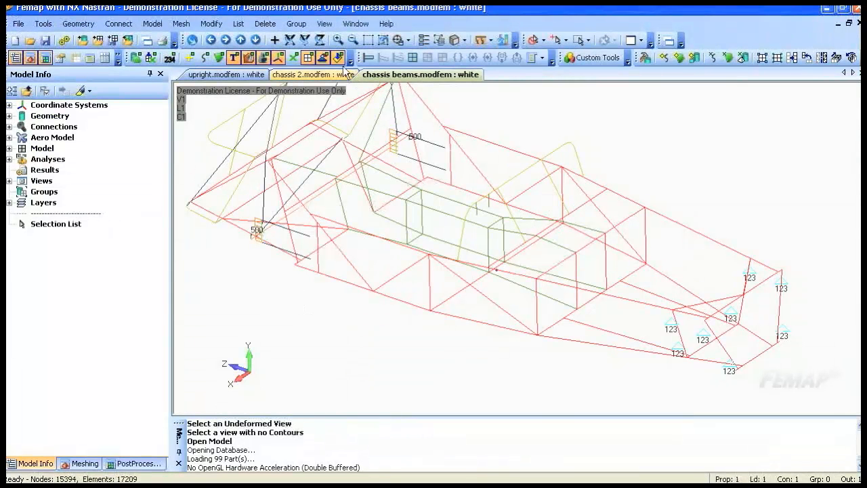
Expand the model's properties and elements by type, and turn on the display of the linear plate elements.
left_click(9, 148)
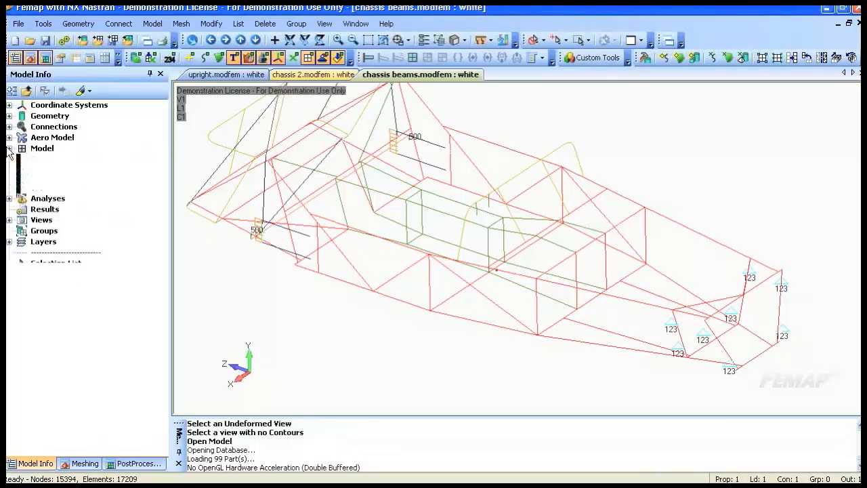
left_click(22, 180)
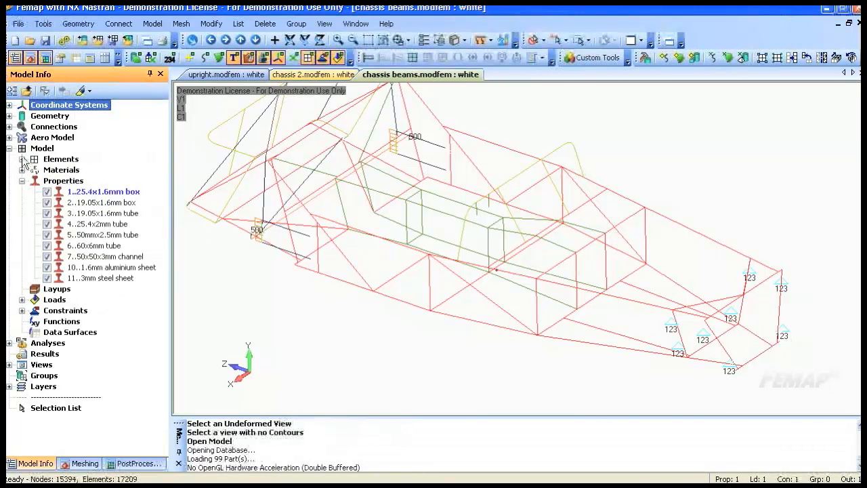
left_click(21, 158)
left_click(35, 170)
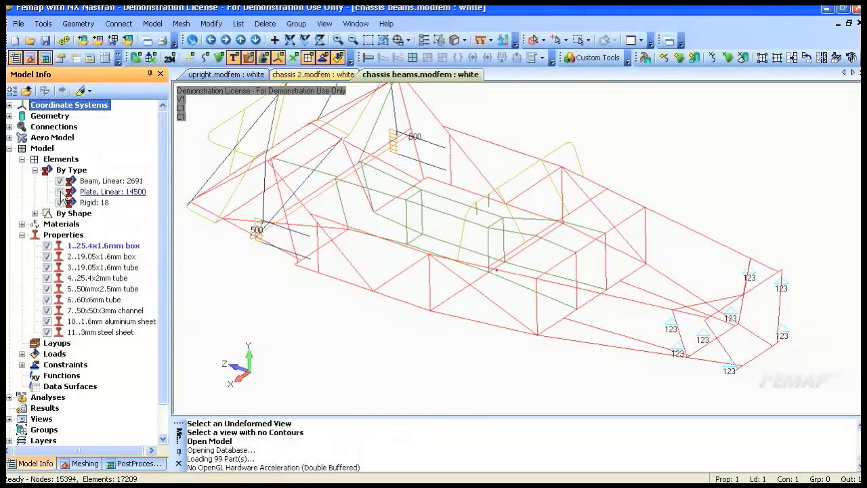
left_click(60, 191)
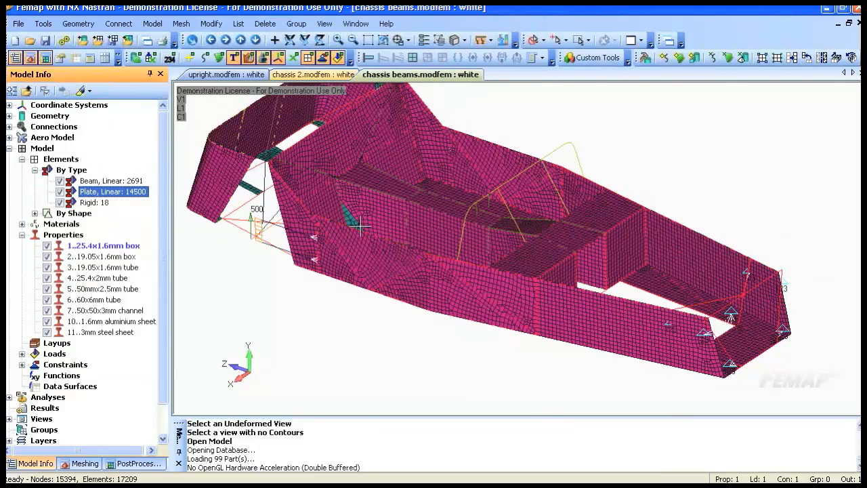
Hide the linear plate elements so that only the chassis beam frame is displayed, and collapse the elements tree.
left_click(59, 191)
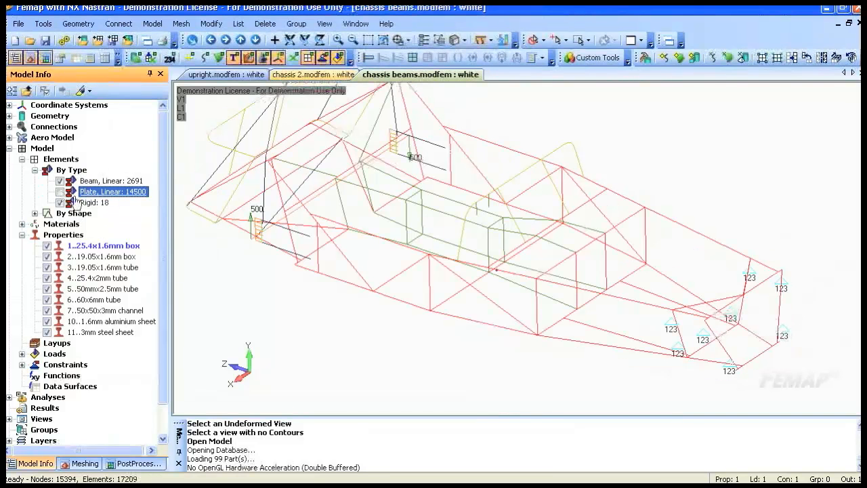
left_click(34, 170)
left_click(21, 159)
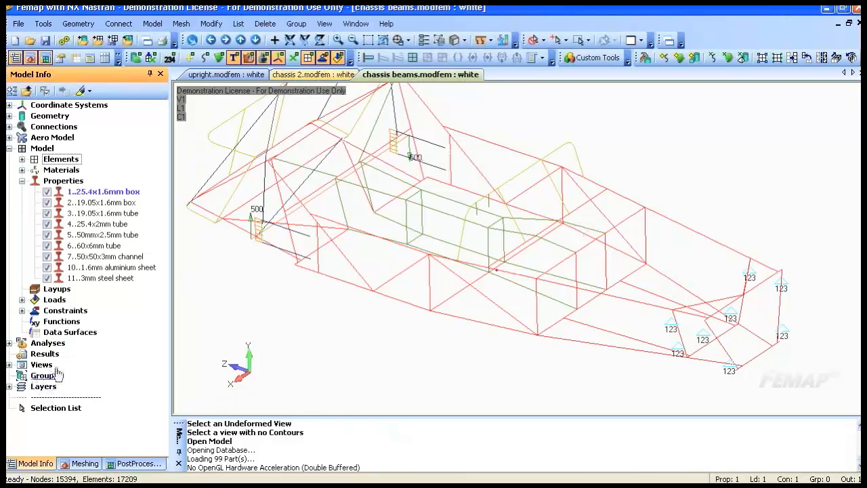
middle_click_drag(482, 329, 404, 223, "ctrl")
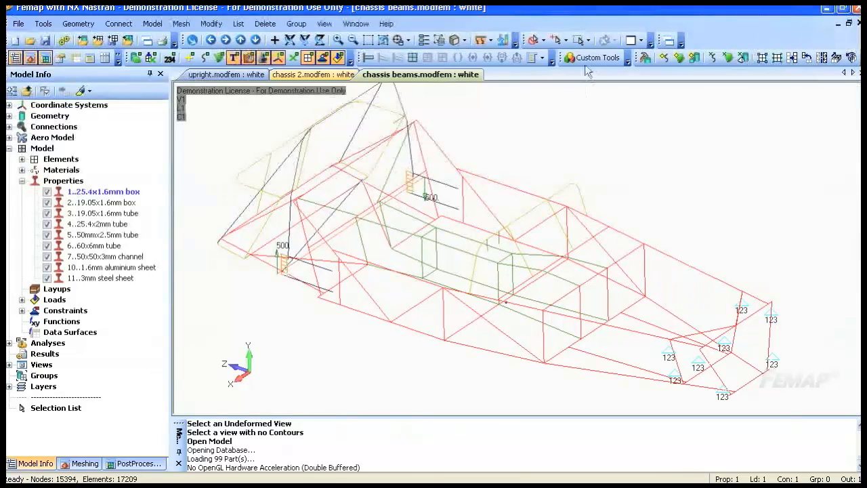
Run the NX Nastran Static Analysis Set on the chassis beams model and close the analysis monitor once it finishes.
left_click(9, 343)
left_click(57, 353)
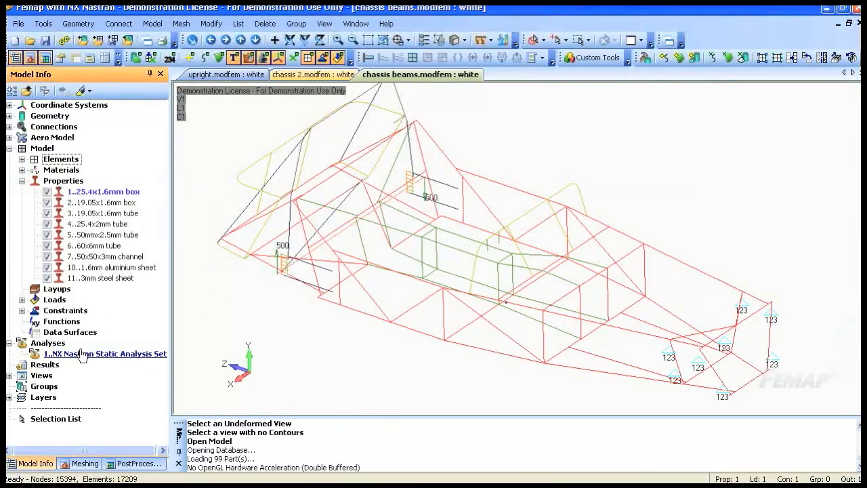
right_click(79, 352)
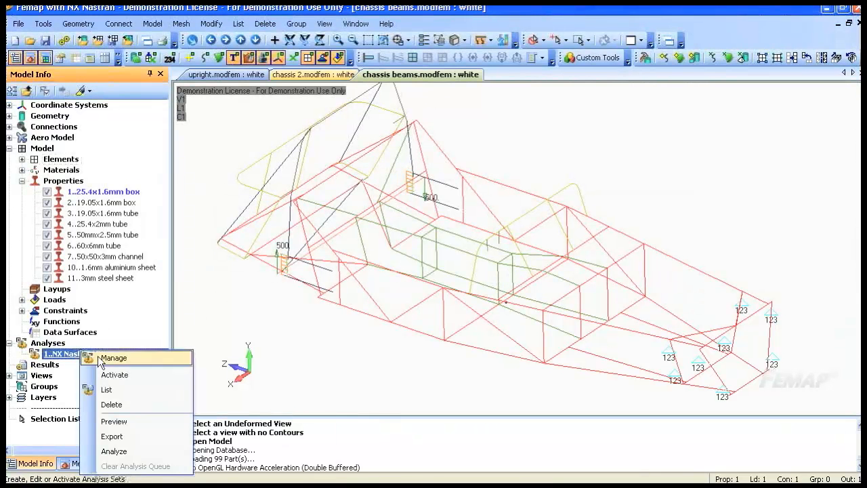
left_click(149, 452)
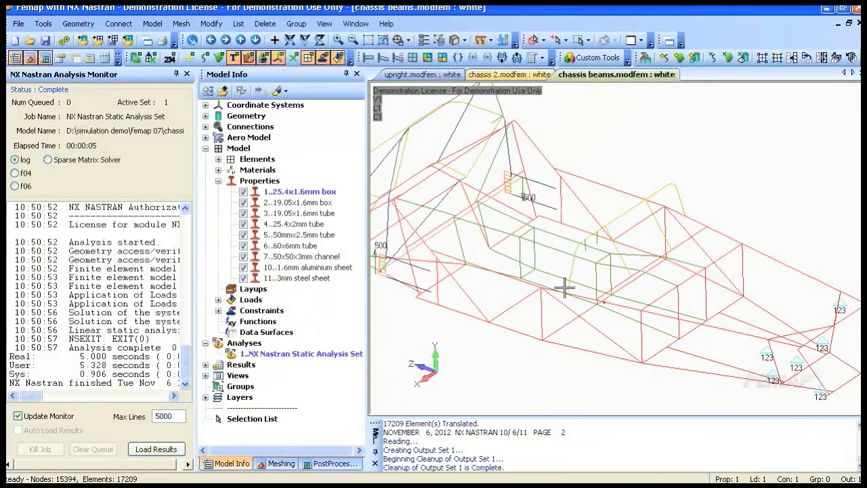
left_click(186, 74)
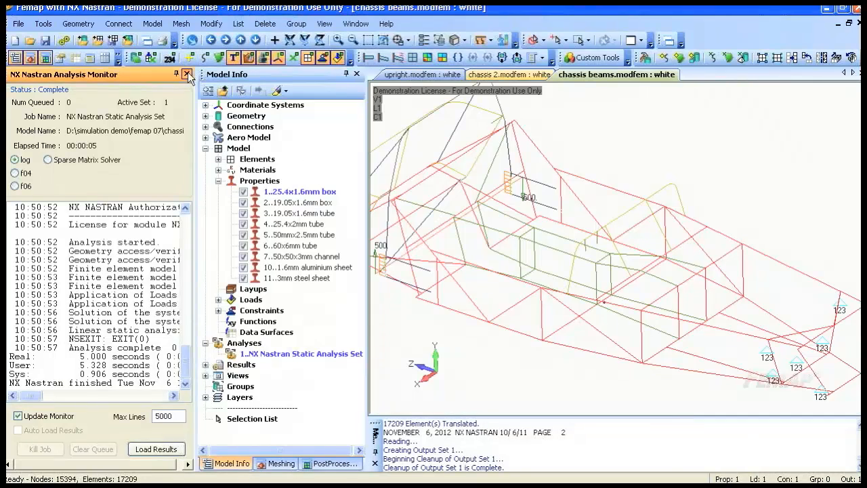
Turn on the thickness/cross-section display and show the chassis in a deformed view with a contour.
left_click(456, 39)
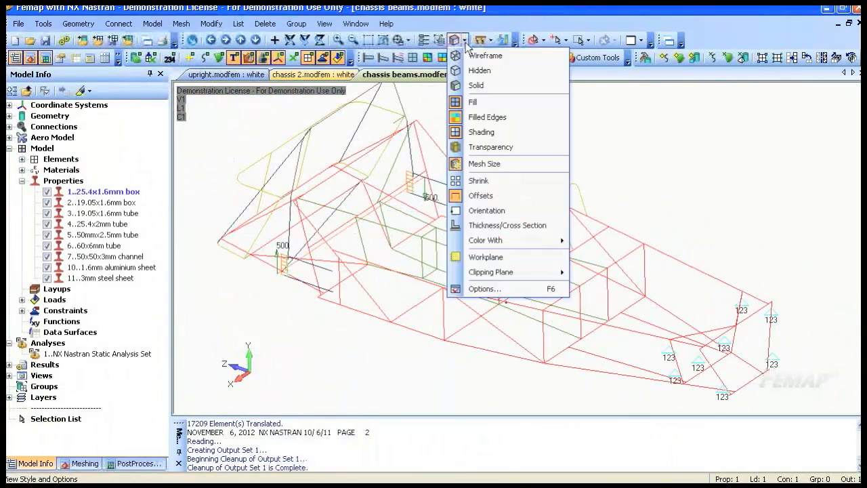
left_click(475, 226)
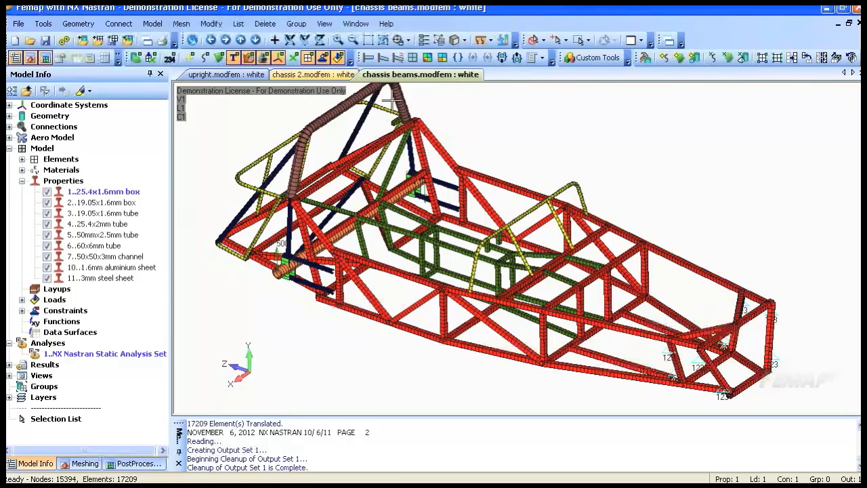
left_click(382, 58)
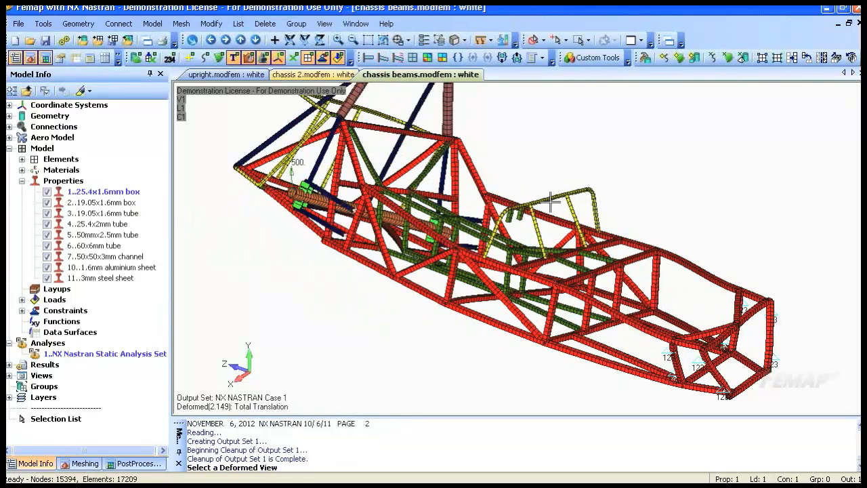
middle_click_drag(546, 204, 520, 229, "ctrl")
left_click(427, 58)
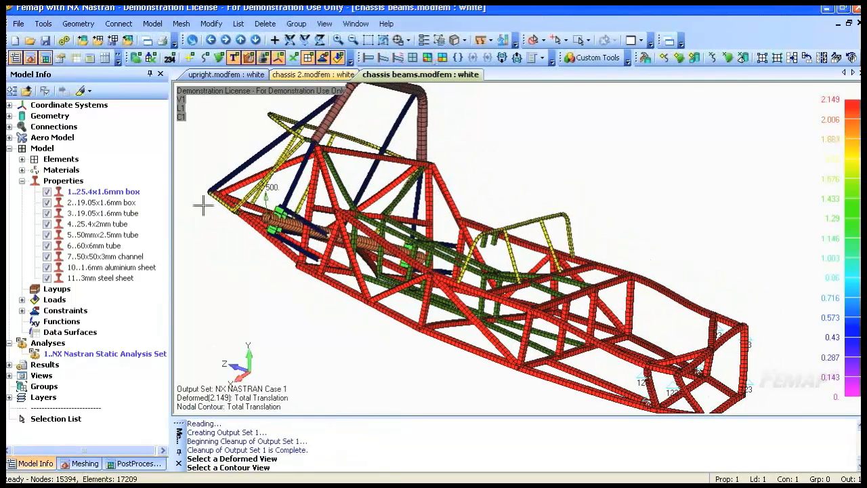
Set the contour style of the total translation results to Criteria in the postprocessing settings.
left_click(139, 463)
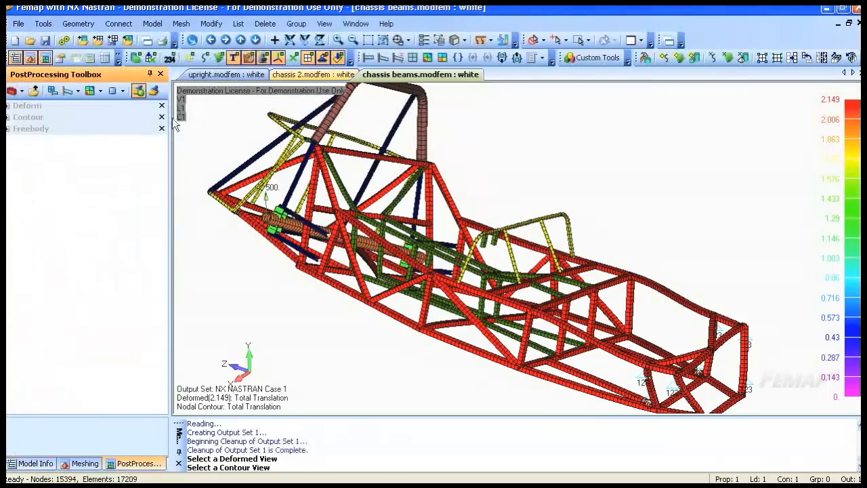
left_click(27, 117)
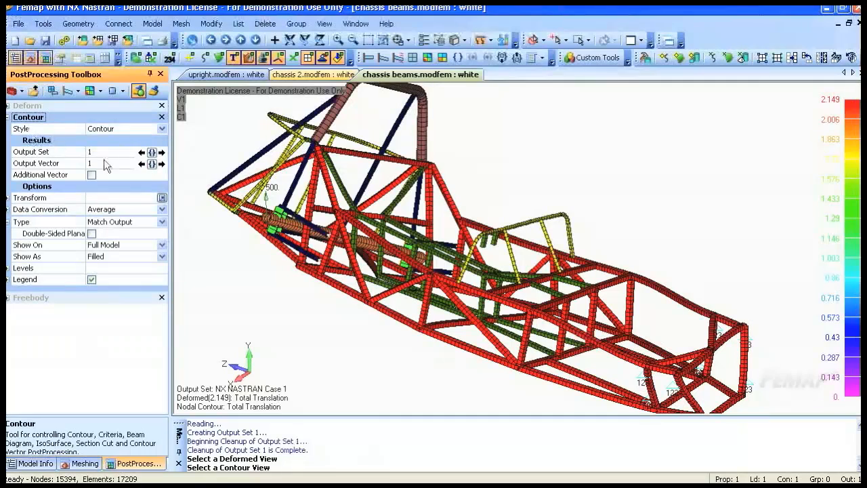
left_click(153, 164)
double_click(85, 128)
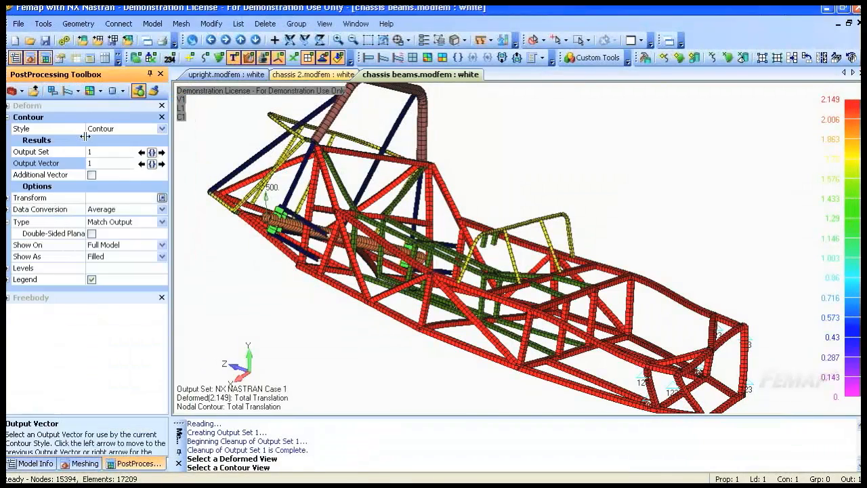
middle_click_drag(316, 178, 274, 196)
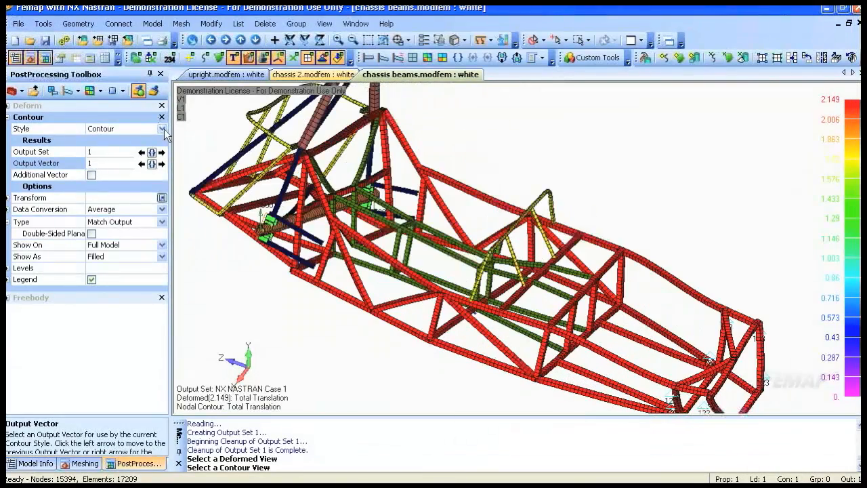
left_click(161, 128)
left_click(112, 163)
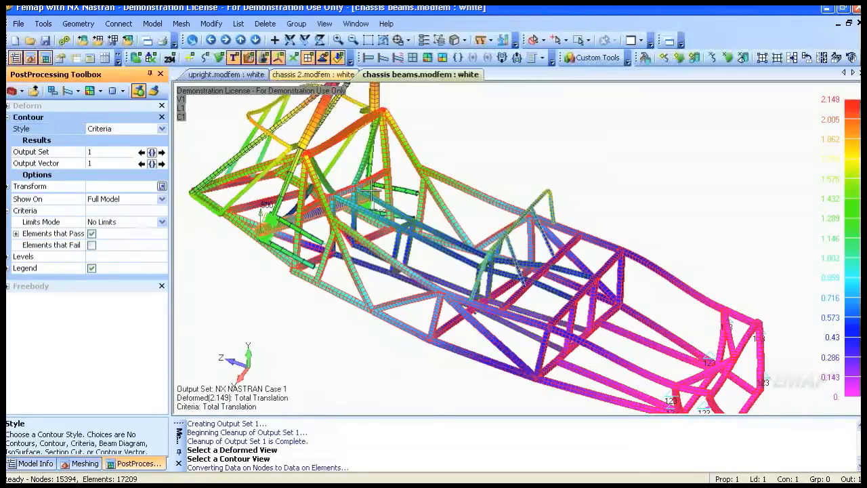
Examine the total translation results on the deformed beam frame, from the side and closer in towards the constrained end.
middle_click_drag(410, 178, 347, 157)
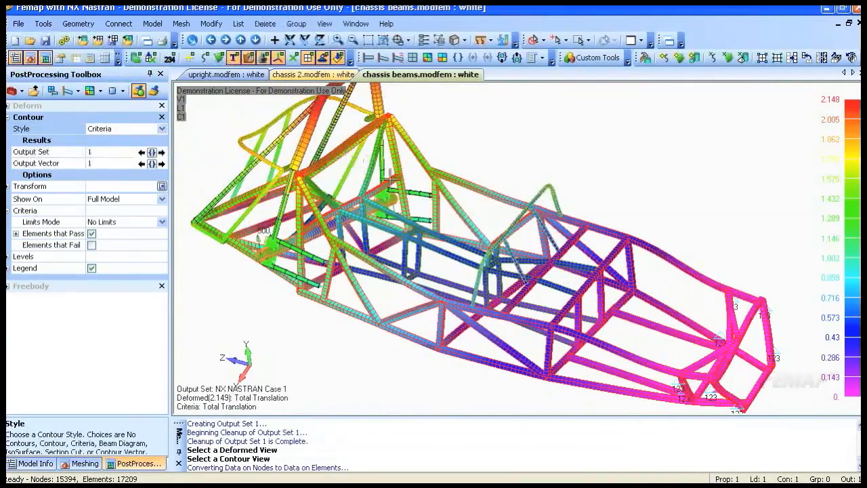
middle_click_drag(722, 274, 648, 309)
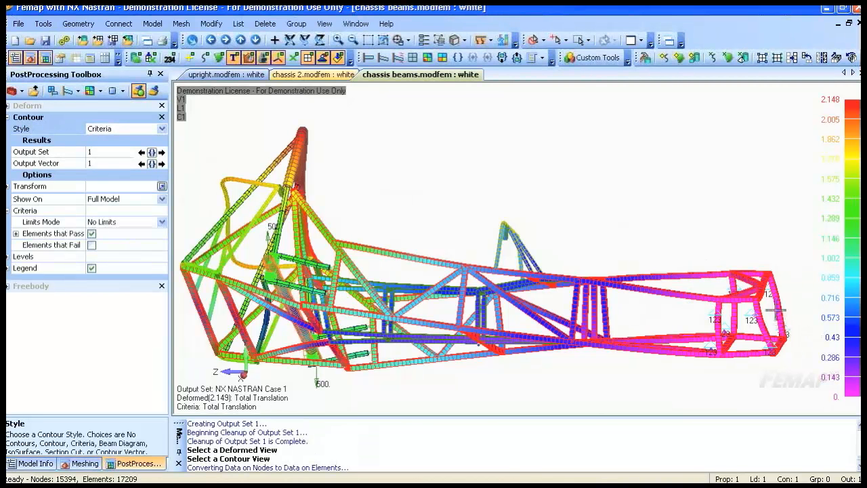
middle_click_drag(697, 276, 621, 251)
scroll(564, 186, "up", 3)
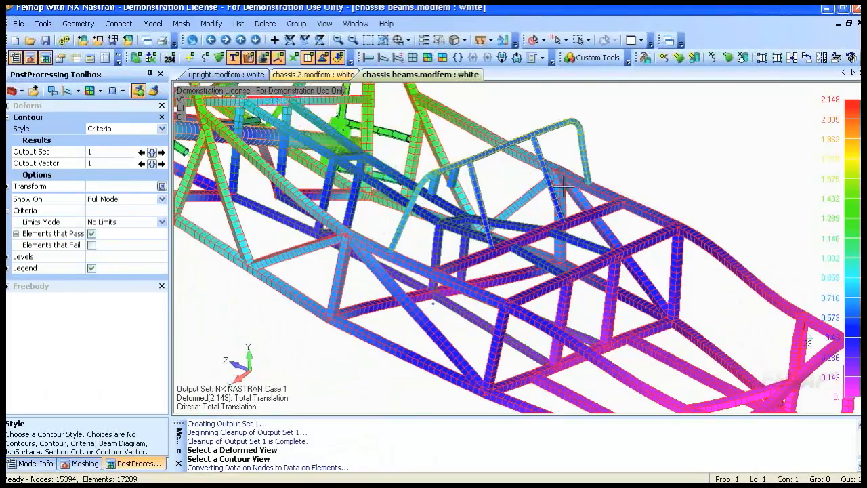
middle_click_drag(563, 186, 510, 71, "ctrl")
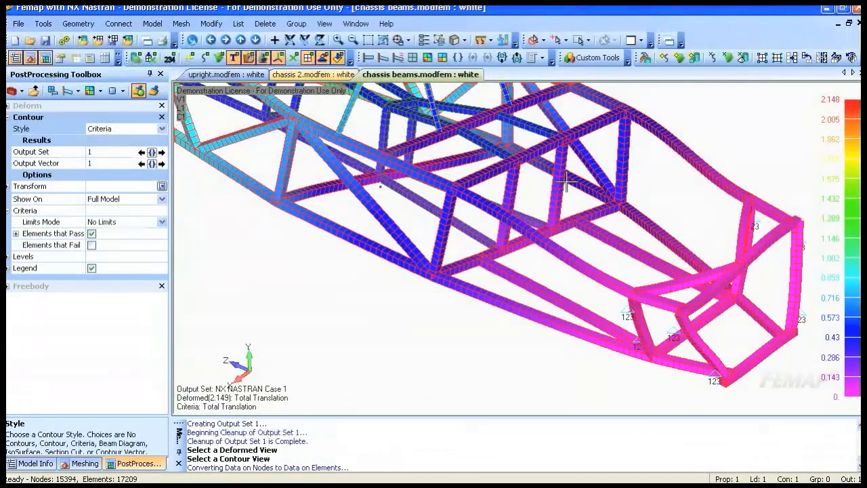
mouse_move(361, 200)
middle_mouse_down()
mouse_move(370, 217)
mouse_move(373, 193)
mouse_move(375, 203)
middle_mouse_up()
Return to an undeformed view without contours and turn off the thickness/cross-section display.
left_click(368, 58)
left_click(412, 57)
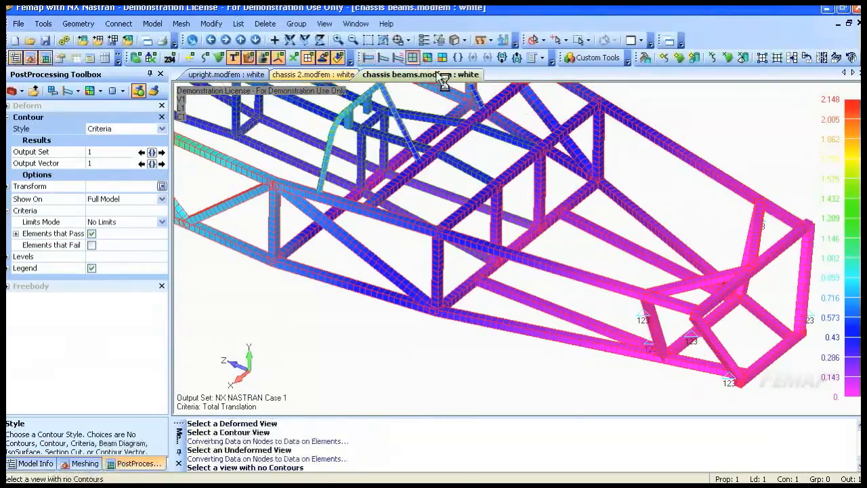
left_click(490, 40)
left_click(474, 54)
middle_click_drag(604, 228, 619, 204)
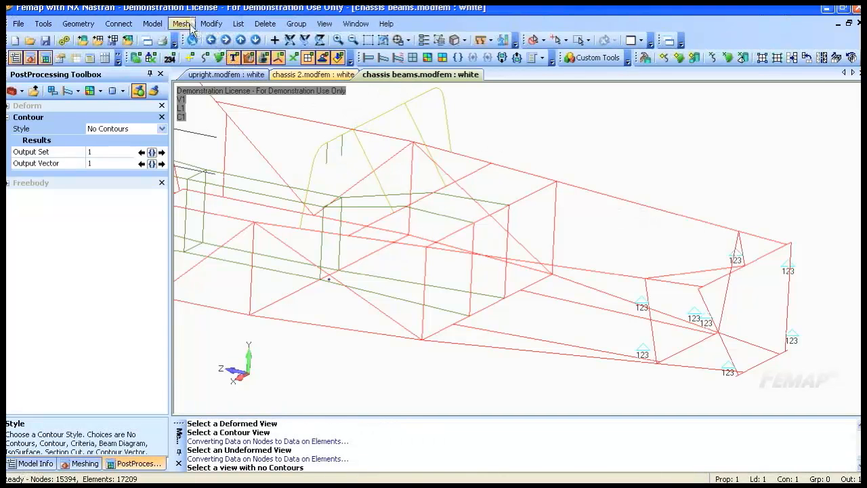
Show the model's nodes and set up a line mesh between two corners with the 2..19.05x1.6mm box property.
left_click(293, 58)
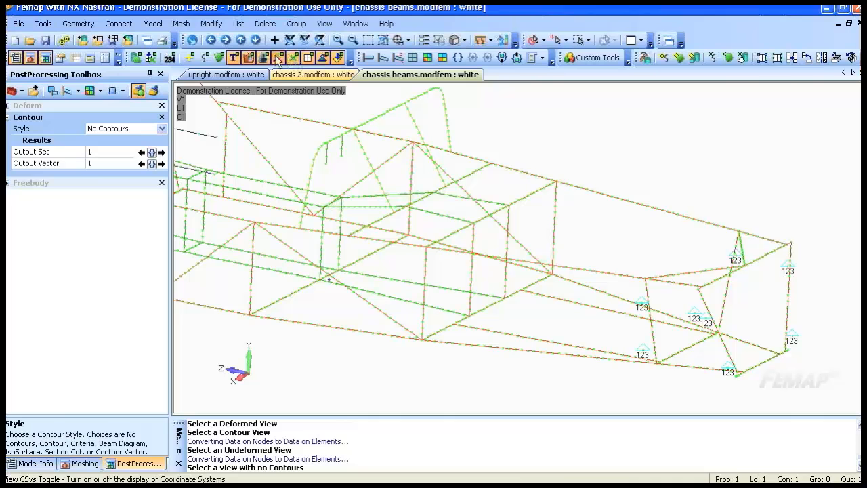
left_click(183, 24)
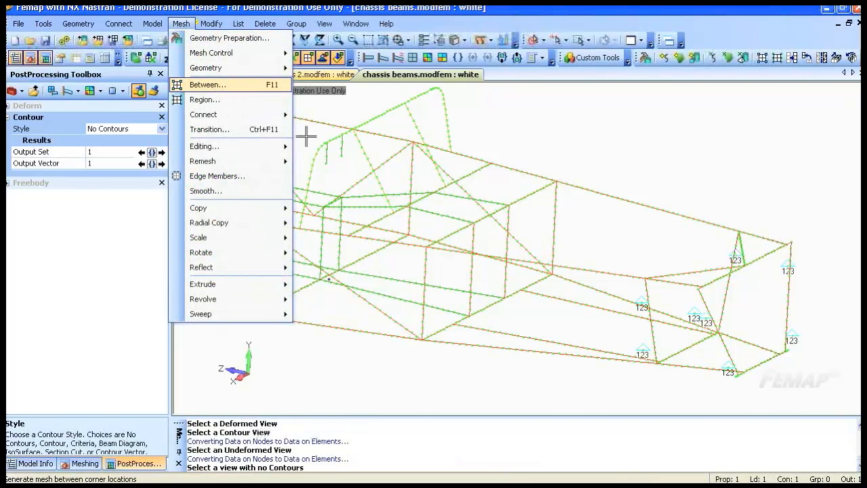
left_click(216, 86)
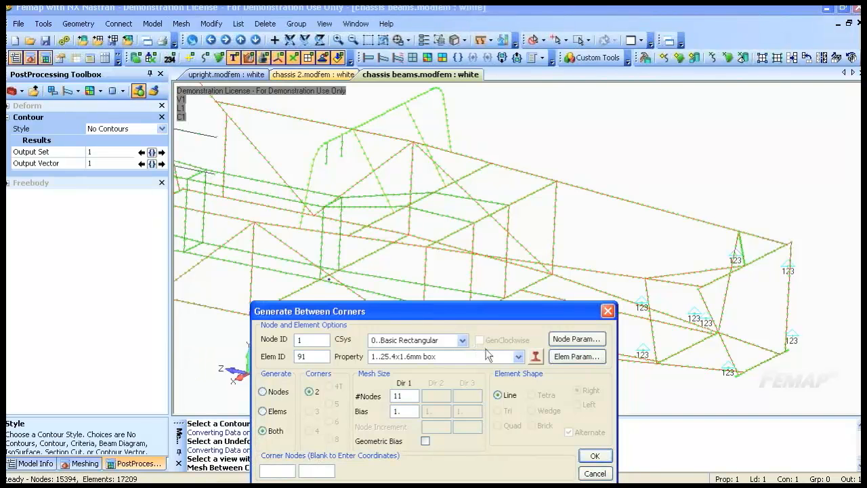
left_click(518, 357)
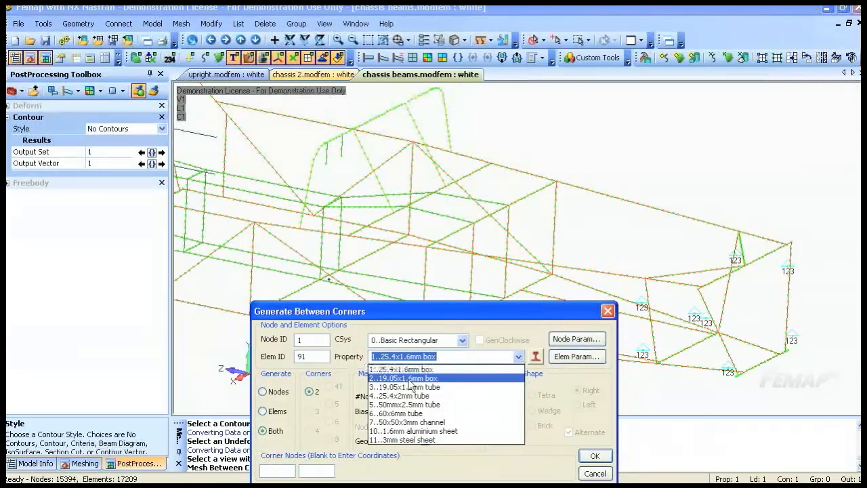
left_click(453, 378)
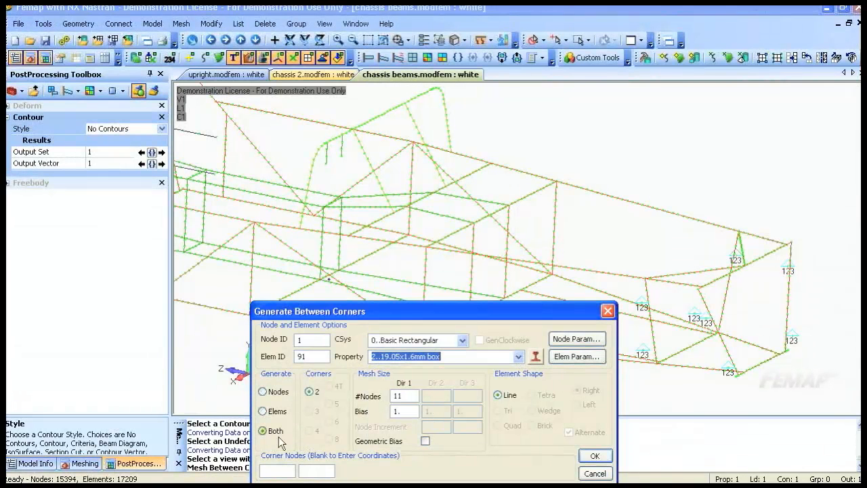
left_click(281, 465)
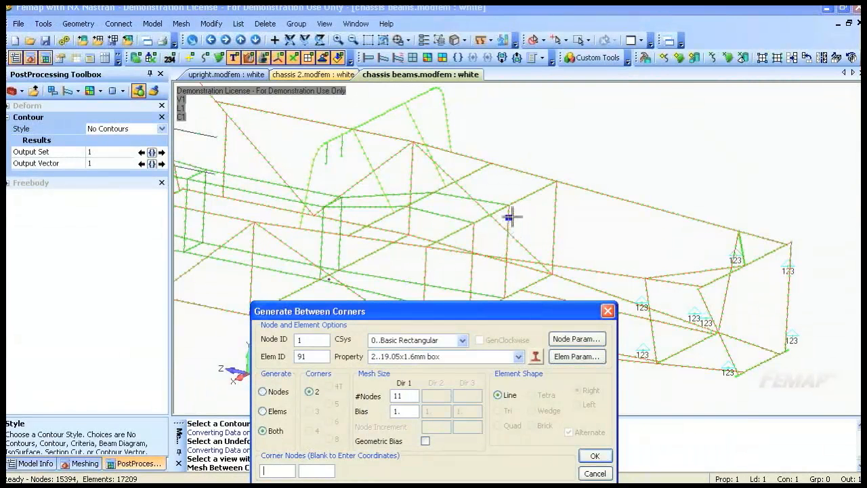
Assign corner nodes 9470 on the upper crossmember and 9456 on the upper rail near the constrained end, and accept the mesh settings.
scroll(561, 180, "up", 5)
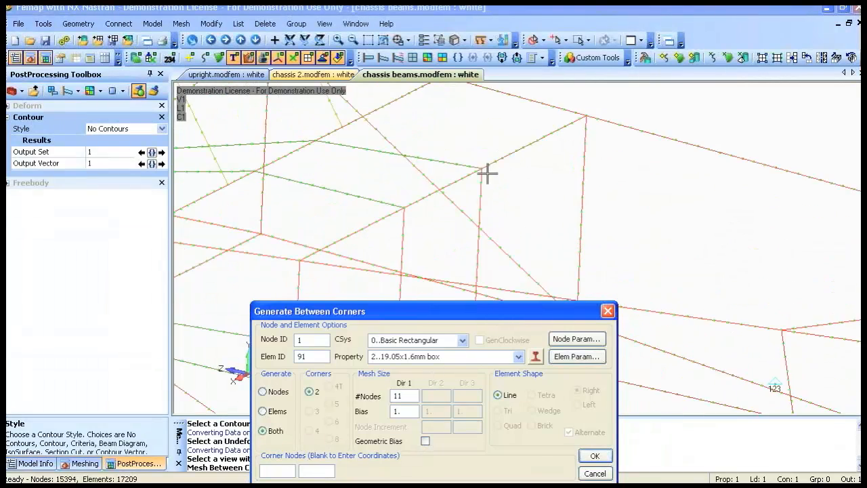
left_click(431, 185)
scroll(624, 201, "down", 3)
middle_click_drag(625, 201, 510, 205, "ctrl")
scroll(518, 207, "up", 3)
left_click(595, 457)
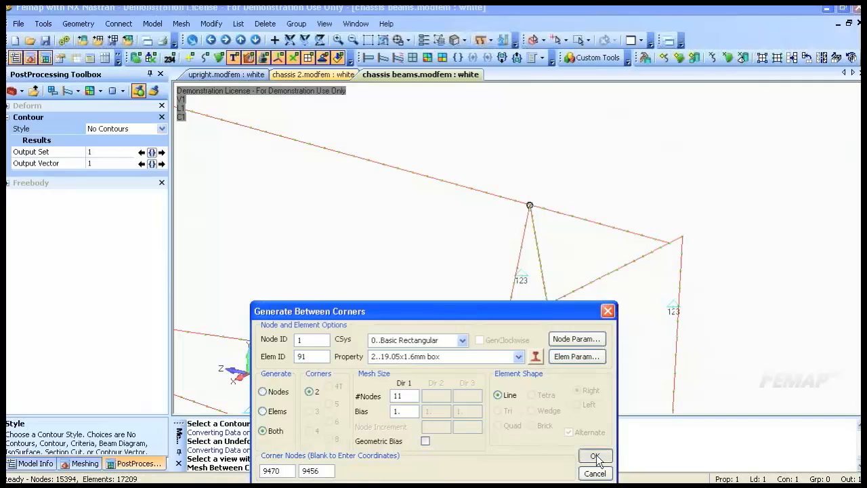
Define the new beams' orientation vector by location, from base 0, 0, 0 to tip 0, 1, 0, and create the elements.
left_click(404, 359)
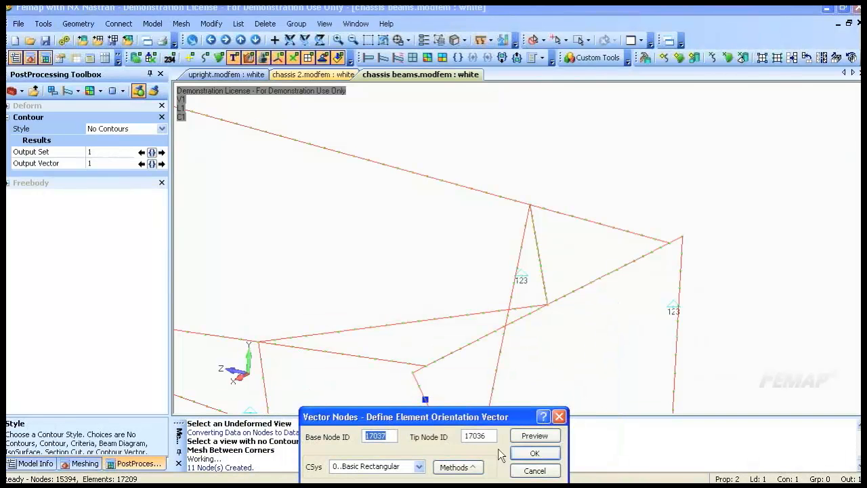
left_click(467, 466)
left_click(455, 311)
key("Tab")
type("0")
key("Tab")
type("0")
key("Tab")
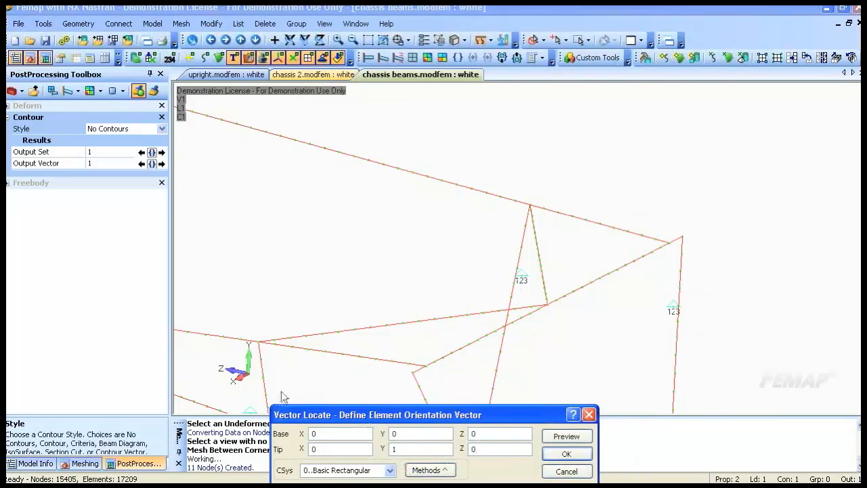
left_click(564, 437)
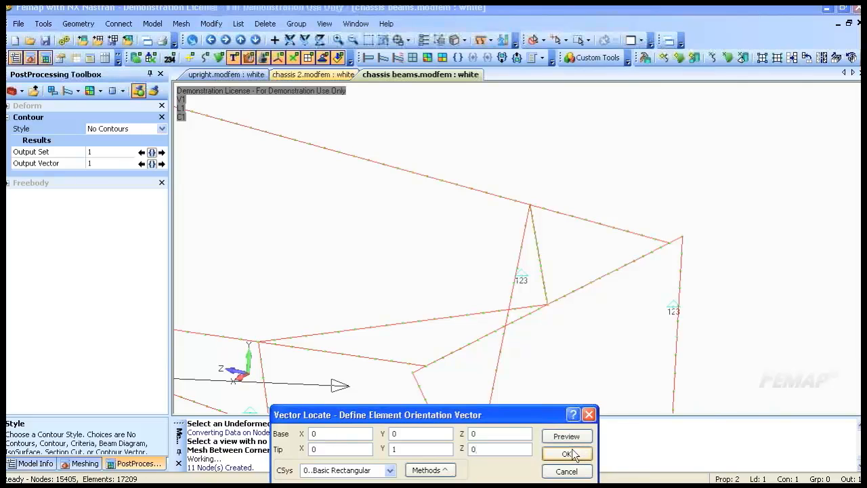
left_click(566, 454)
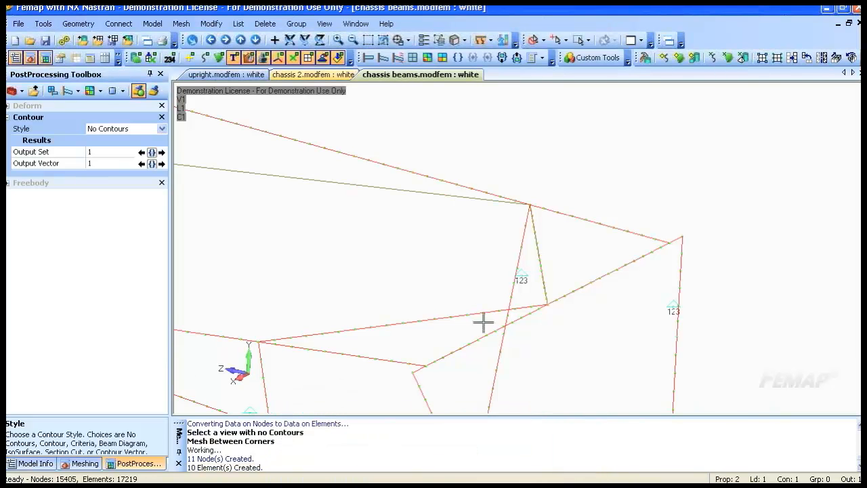
Mesh a second 11-node line of 2..19.05x1.6mm box beams between nodes 305 and 287 near the constrained end, accepting the orientation vector.
scroll(483, 321, "down", 5)
middle_click_drag(493, 238, 552, 137)
right_click(552, 137)
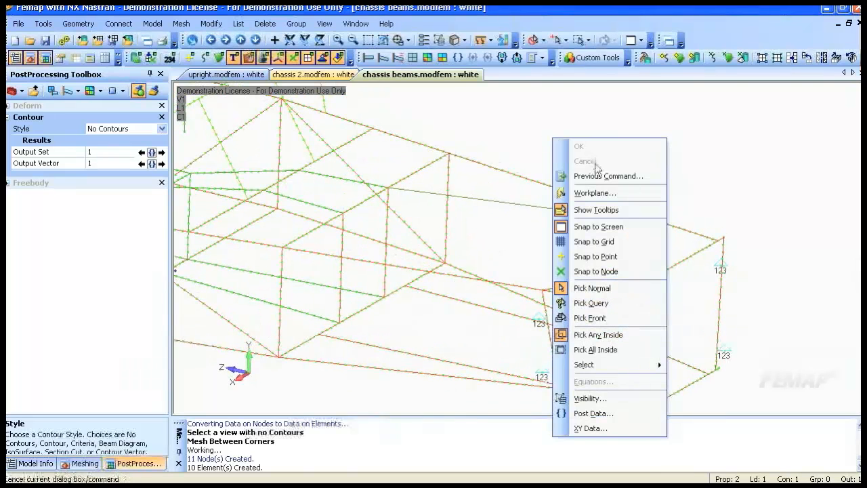
left_click(597, 175)
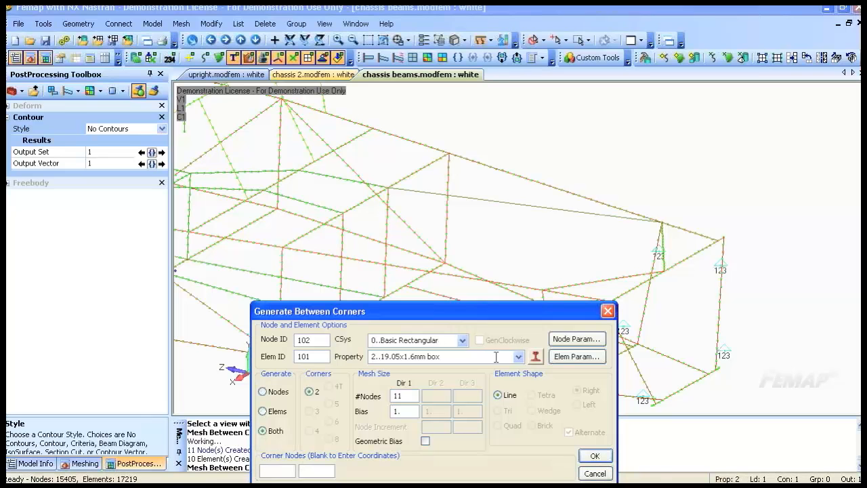
left_click(357, 203)
scroll(311, 228, "up", 4)
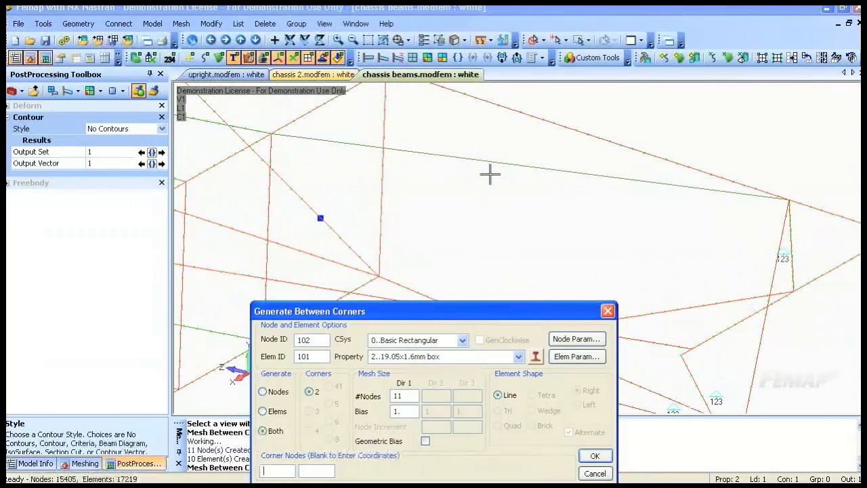
middle_click_drag(730, 285, 620, 161)
left_click(548, 161)
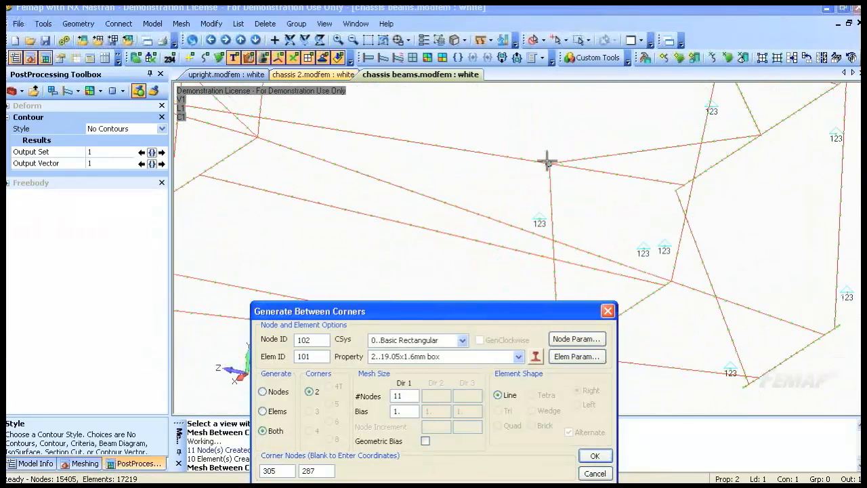
left_click(593, 455)
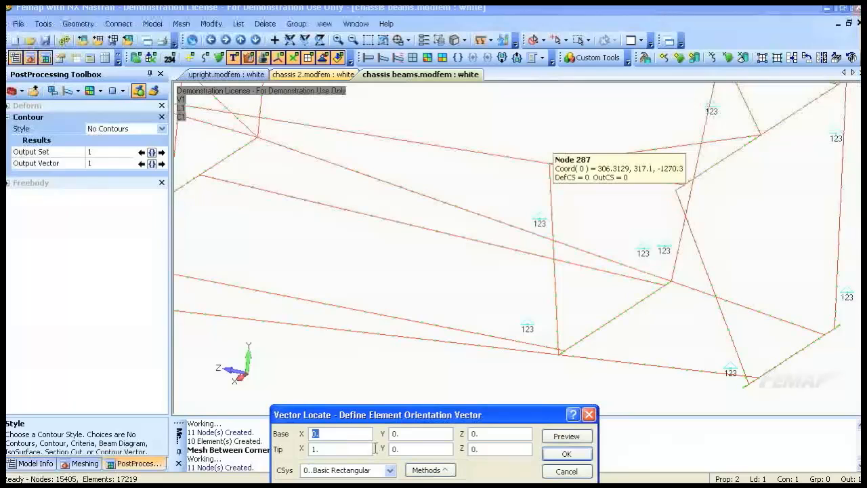
left_click(566, 453)
Set up another line mesh between two corners with the 3..19.05x1.6mm tube property.
middle_click_drag(495, 307, 669, 234)
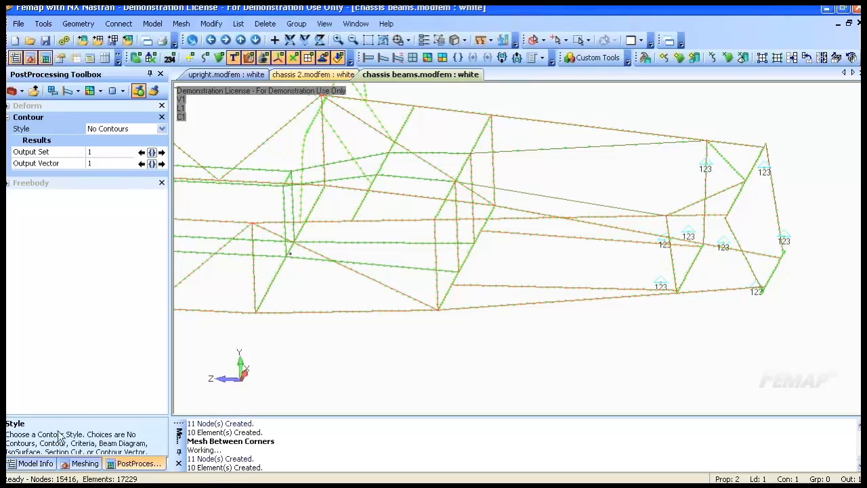
left_click(84, 463)
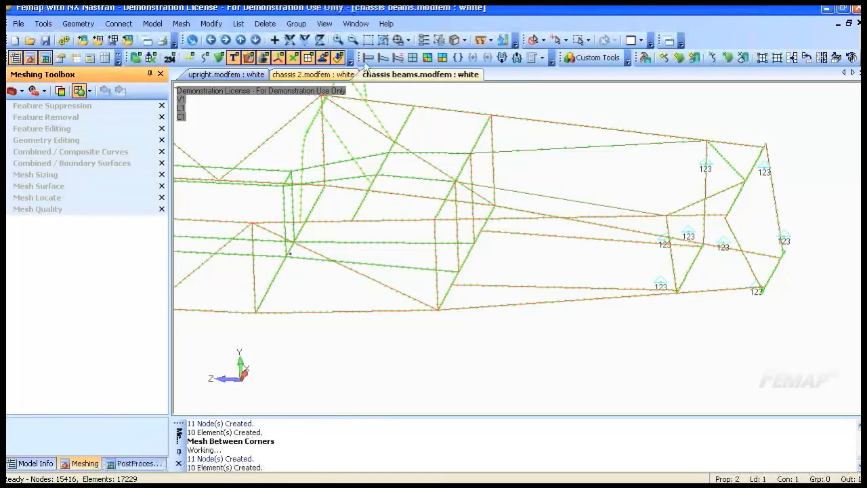
left_click(182, 24)
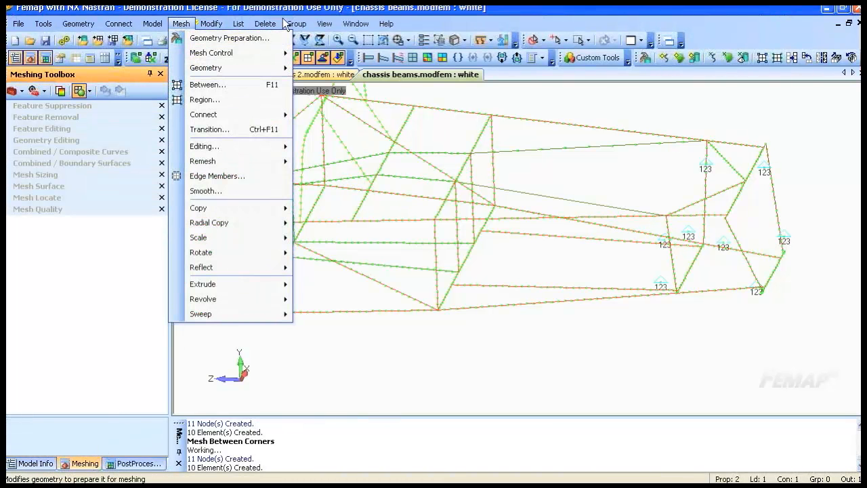
left_click(208, 85)
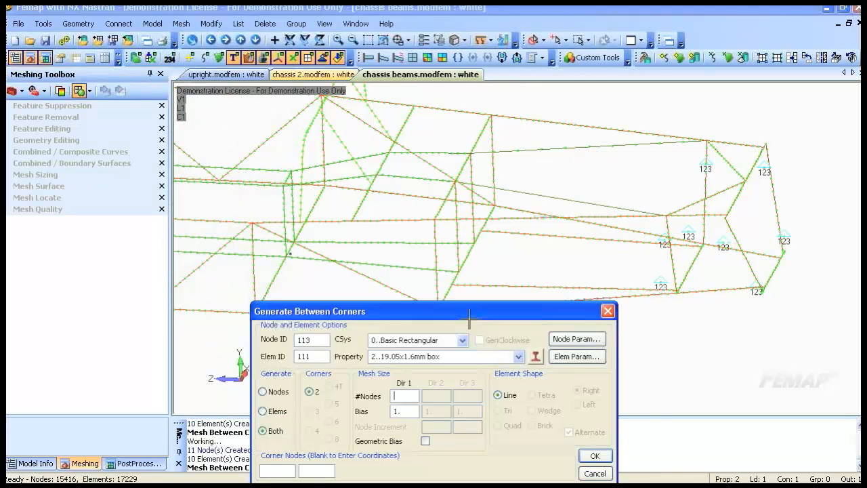
left_click(518, 356)
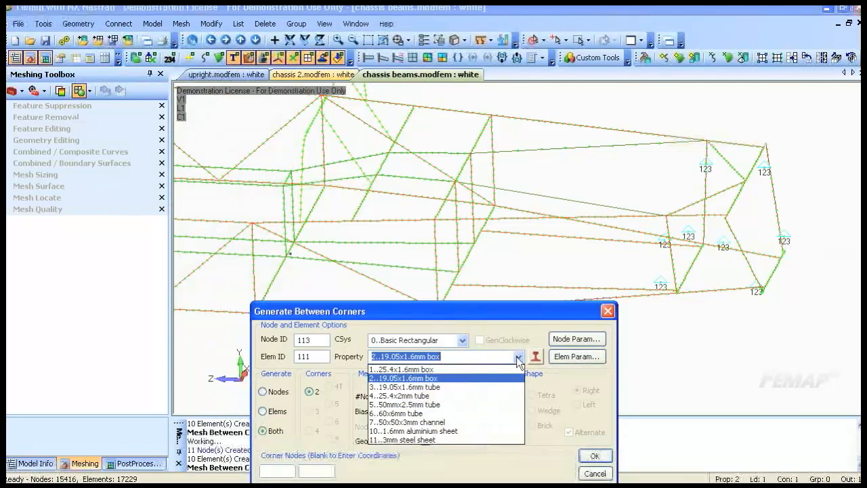
left_click(447, 388)
Create a diagonal tube brace from node 325 on the upper frame to the lower joint at the constrained end.
left_click(295, 467)
middle_click_drag(565, 149, 684, 182)
left_click(679, 234)
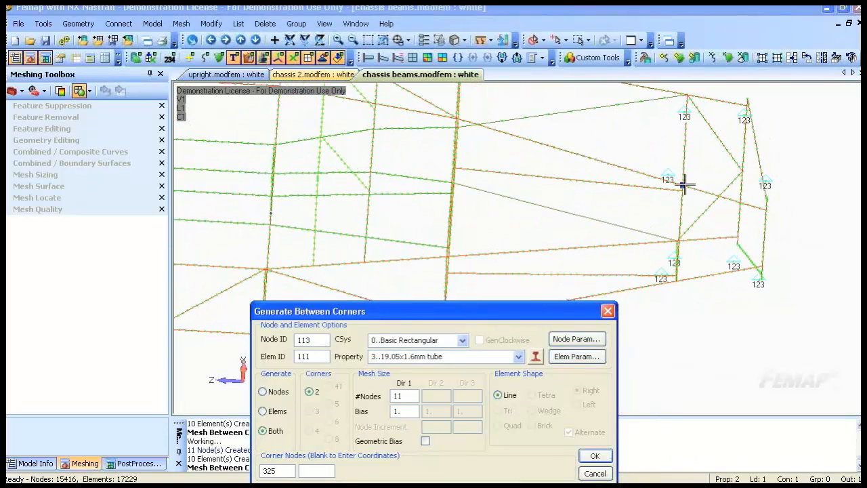
left_click(595, 457)
left_click(581, 452)
Mesh the opposite side's 11-node diagonal tube brace from node 9488 to node 9714, with orientation vector 0, 0, 0 to 1, 0, 0.
right_click(532, 184)
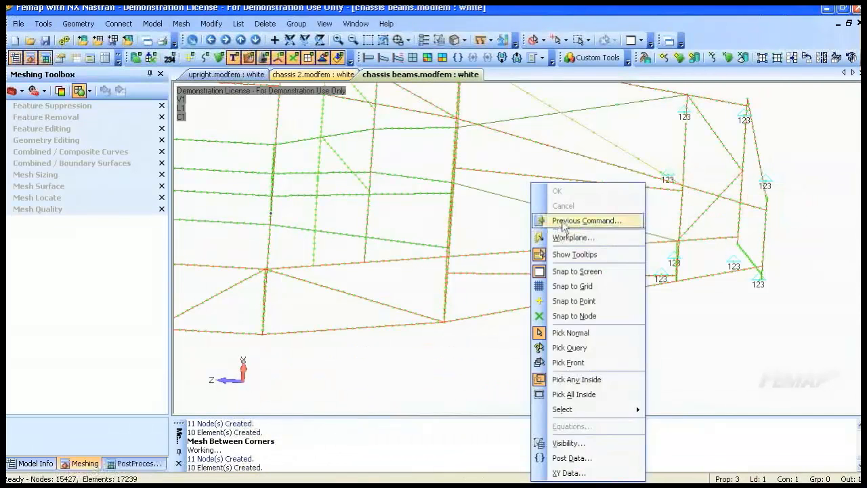
left_click(586, 220)
type("11")
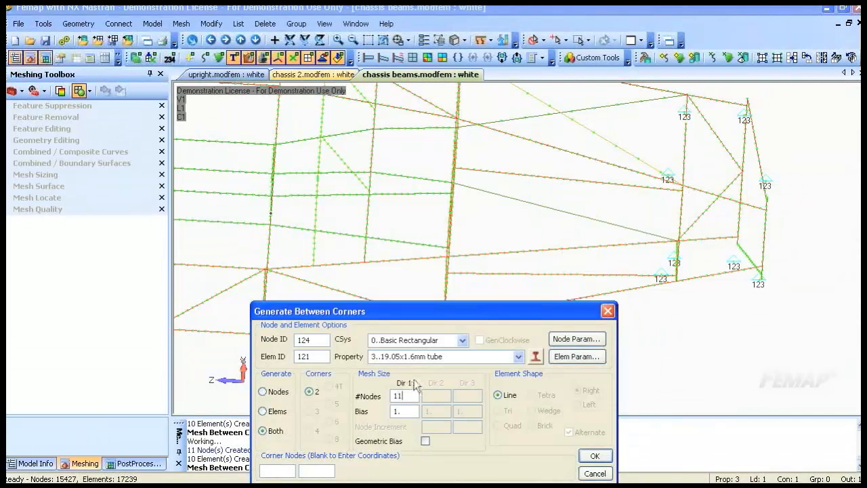
left_click(284, 472)
middle_click_drag(580, 194, 588, 153)
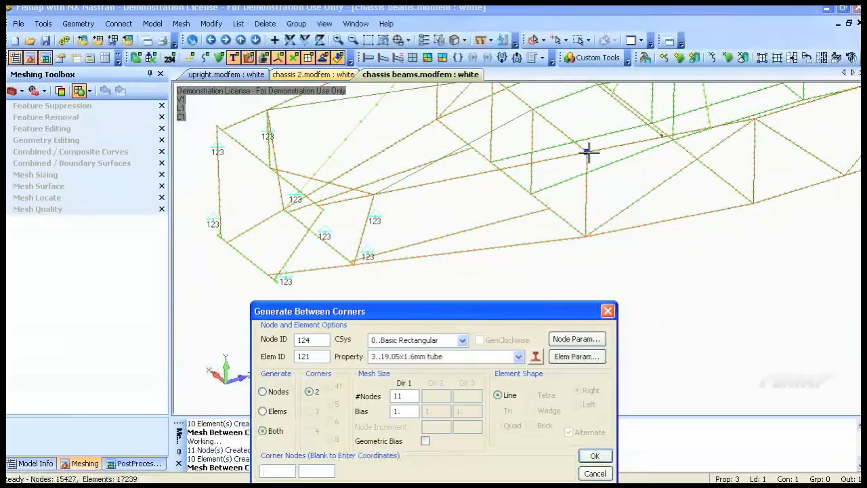
left_click(362, 276)
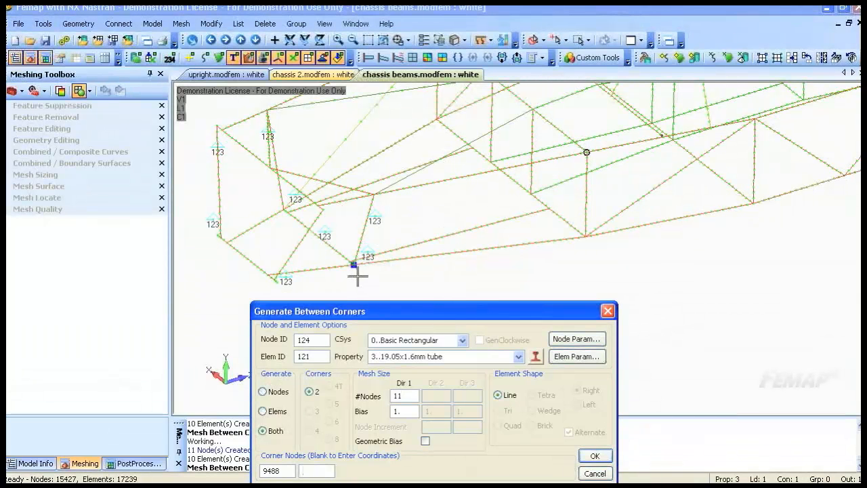
left_click(358, 276)
left_click(596, 457)
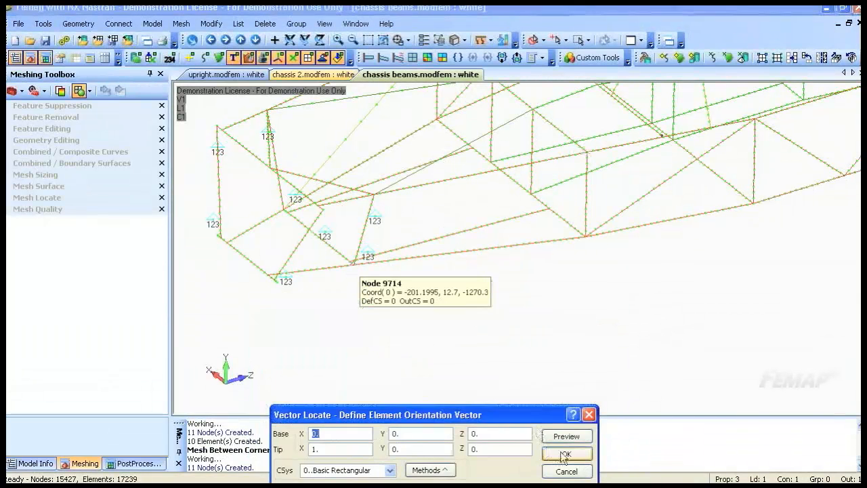
left_click(564, 454)
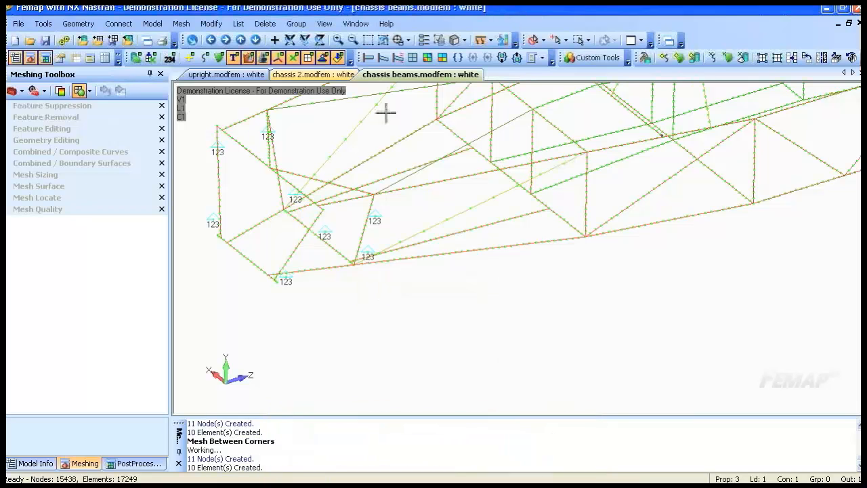
Turn on the thickness/cross-section display and inspect the new bracing beams at the constrained end.
left_click(464, 41)
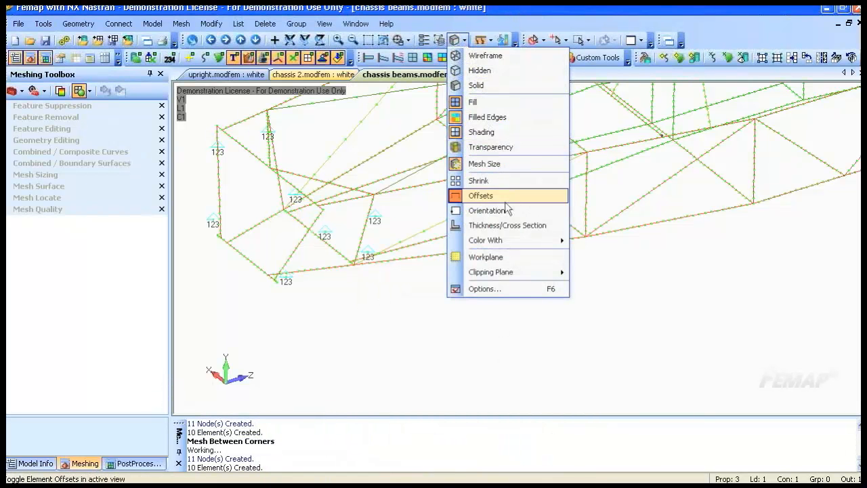
left_click(485, 225)
scroll(594, 298, "down", 2)
middle_click_drag(594, 298, 611, 284)
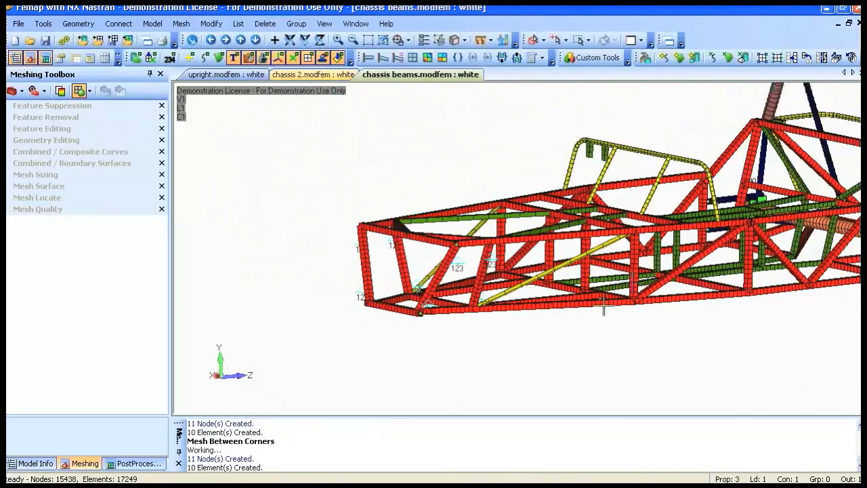
Check for coincident nodes in the constrained end of the frame around the new braces and merge them.
left_click(43, 23)
mouse_move(131, 363)
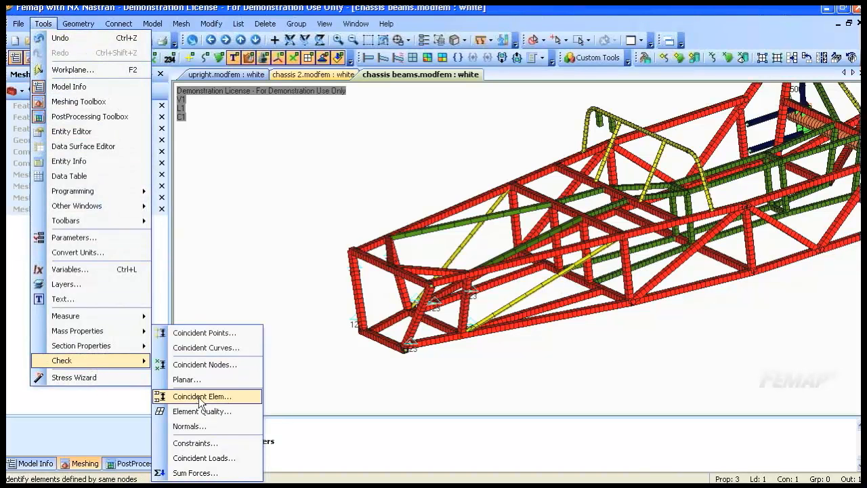
left_click(206, 364)
left_click_drag(330, 162, 668, 377)
key("Return")
left_click(396, 300)
middle_click_drag(559, 325, 546, 326)
left_click(539, 469)
left_click(486, 298)
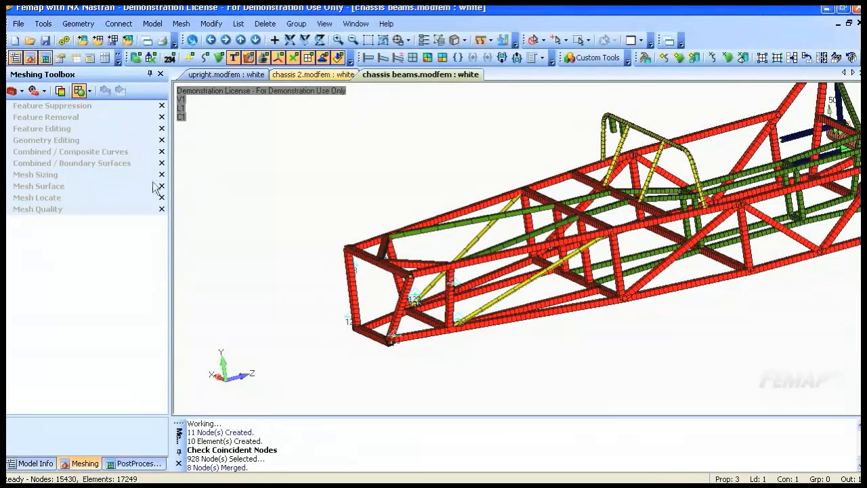
Analyze the NX Nastran Static Analysis Set of the braced chassis and dismiss the analysis monitor when the run completes.
middle_click_drag(348, 242, 503, 267)
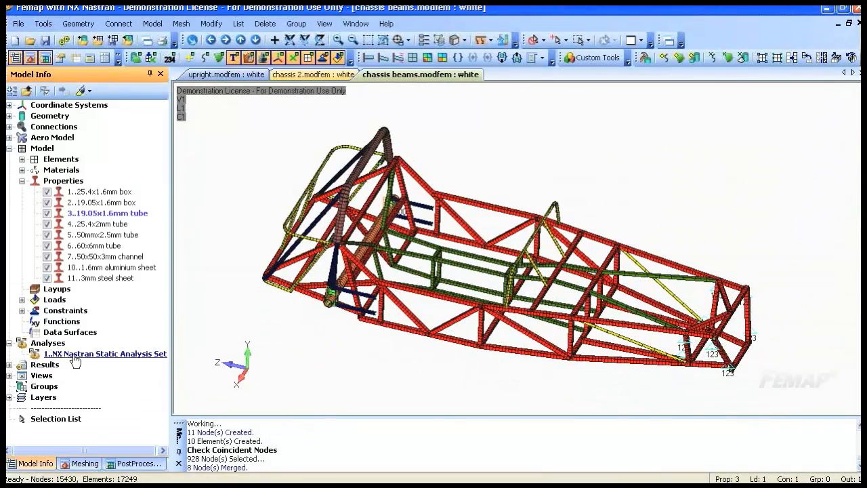
right_click(87, 355)
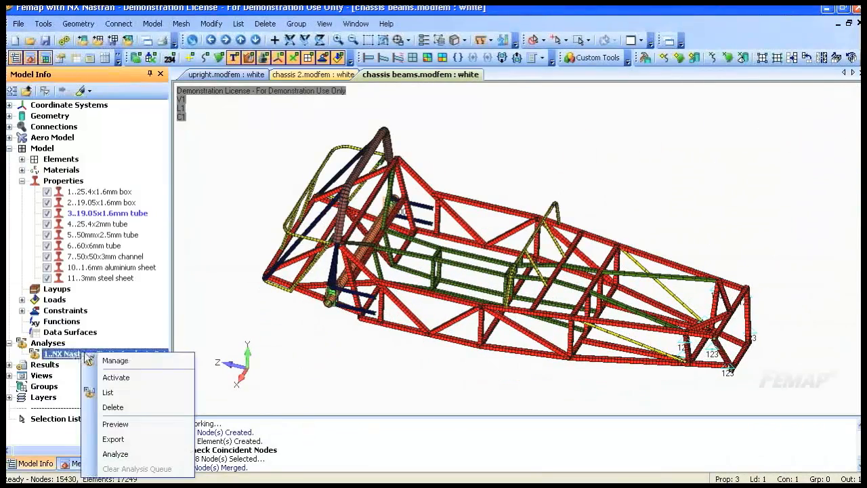
left_click(115, 453)
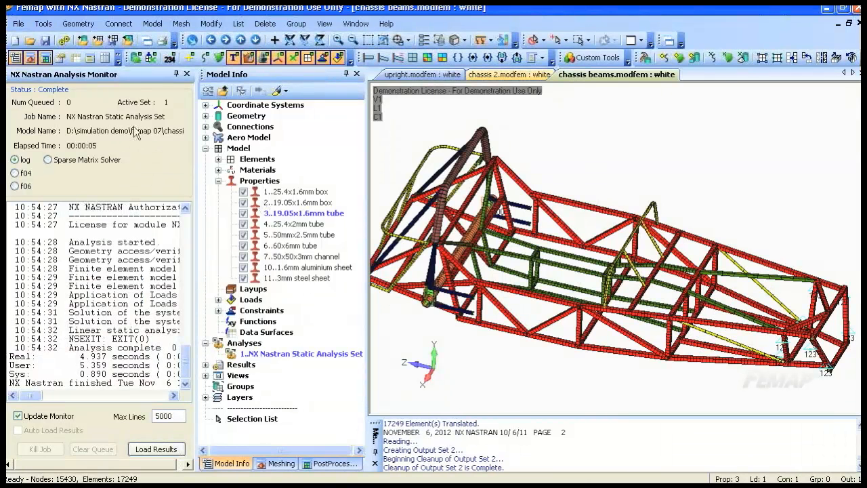
left_click(185, 73)
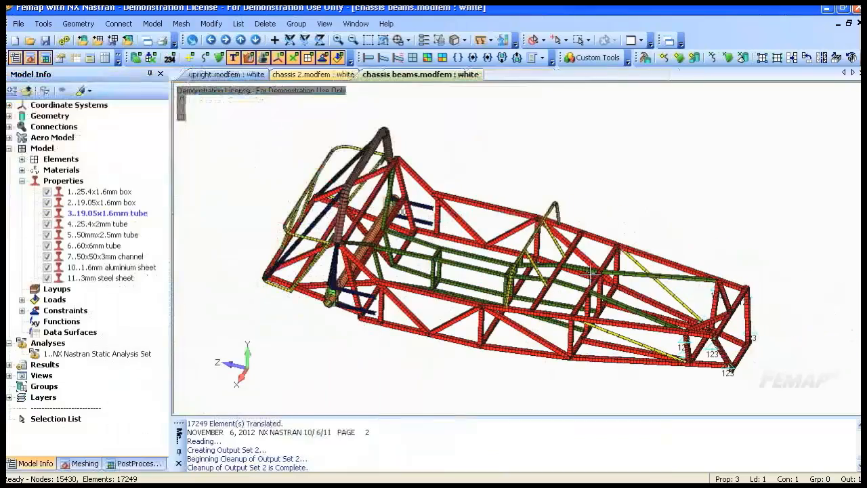
Display the chassis in a deformed view with a Total Translation criteria plot.
middle_click_drag(573, 262, 574, 282)
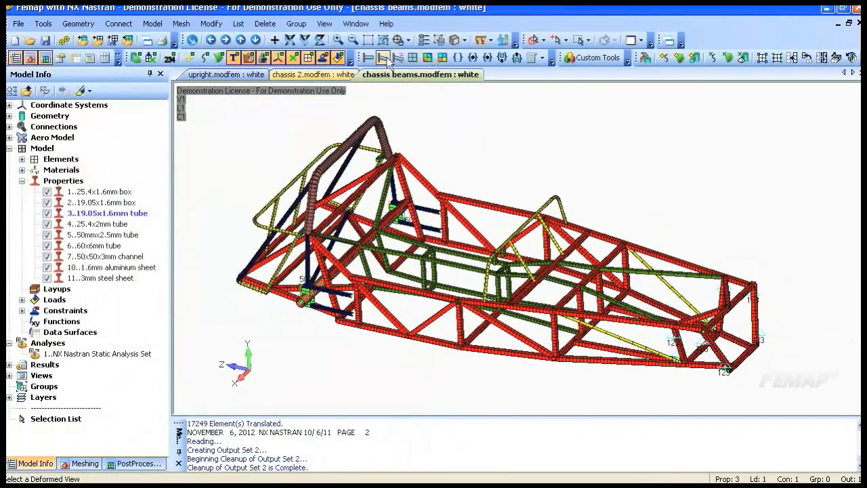
left_click(383, 58)
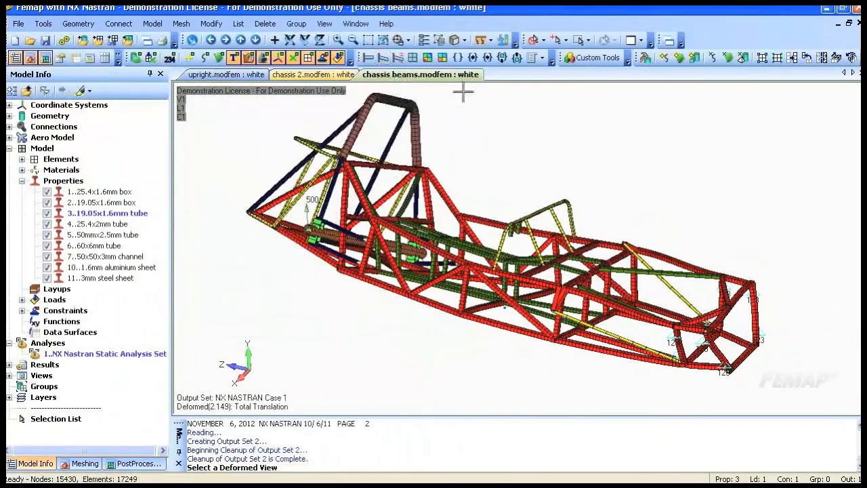
left_click(440, 58)
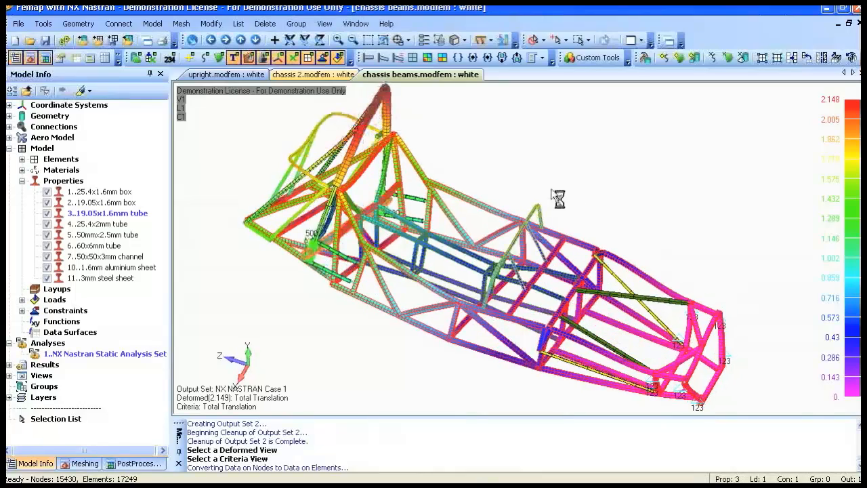
middle_click_drag(649, 316, 646, 309)
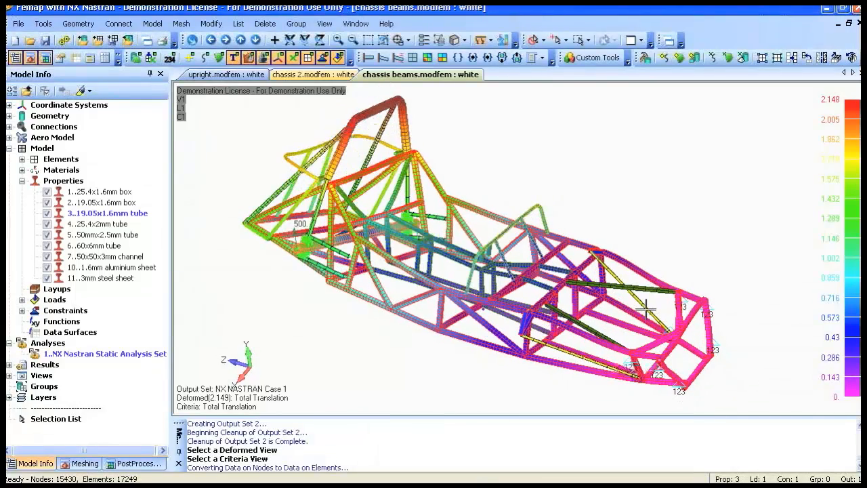
Activate output set 2..NX NASTRAN Case 1 and review the braced chassis's translation results.
left_click(9, 364)
double_click(75, 386)
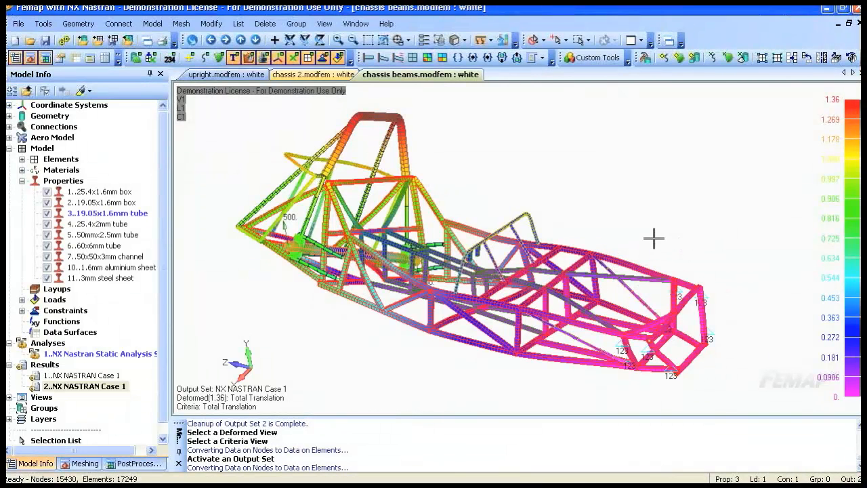
middle_click_drag(577, 197, 569, 307)
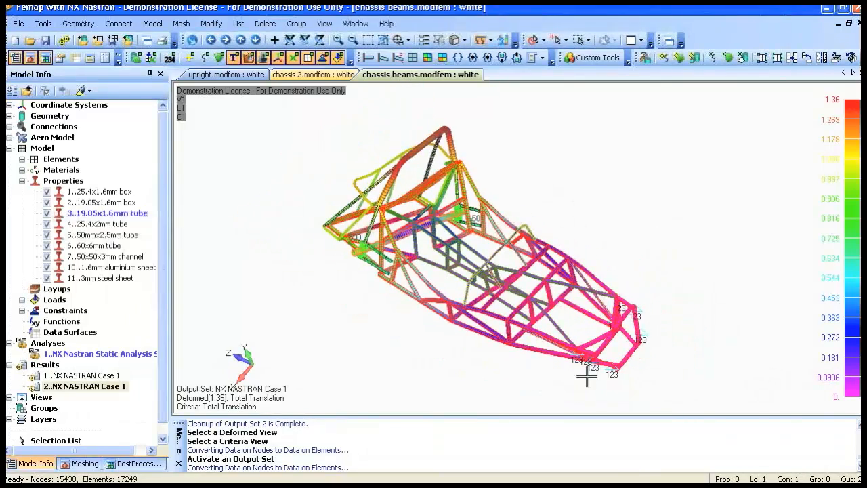
Start a Beam Cross Section stress display for single element 10434 on the 25.4x1.6mm box member at the constrained end.
middle_click_drag(586, 376, 526, 190, "shift")
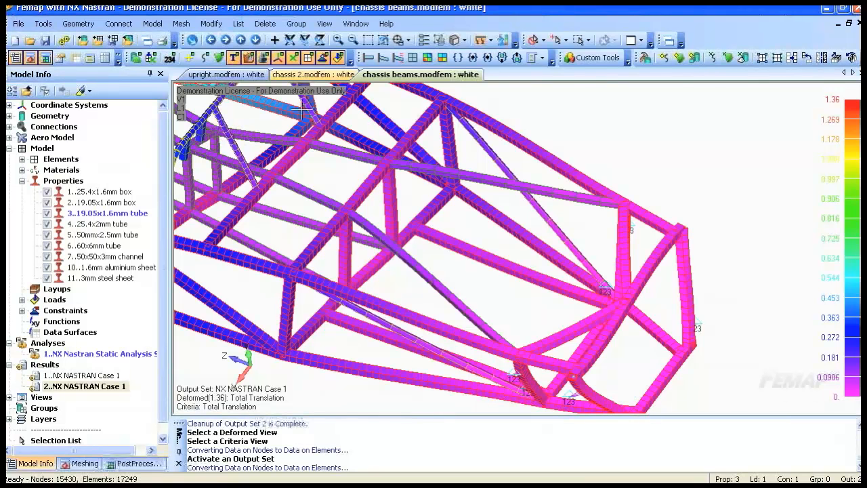
left_click(324, 24)
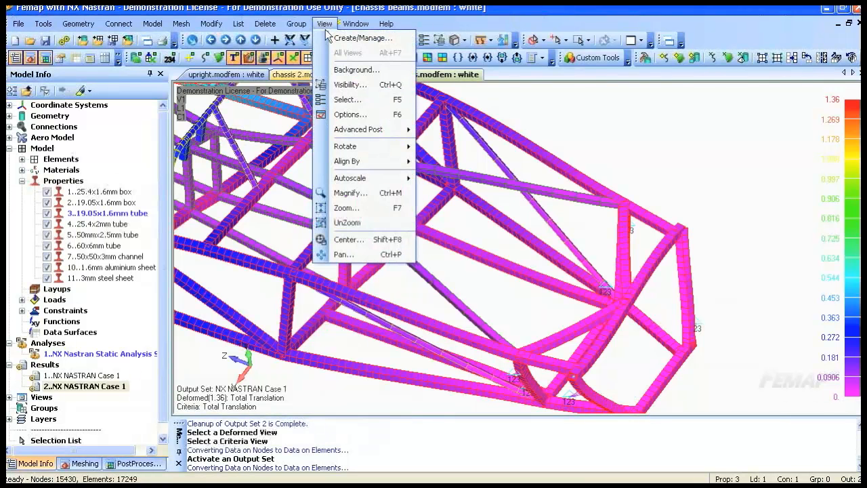
mouse_move(373, 129)
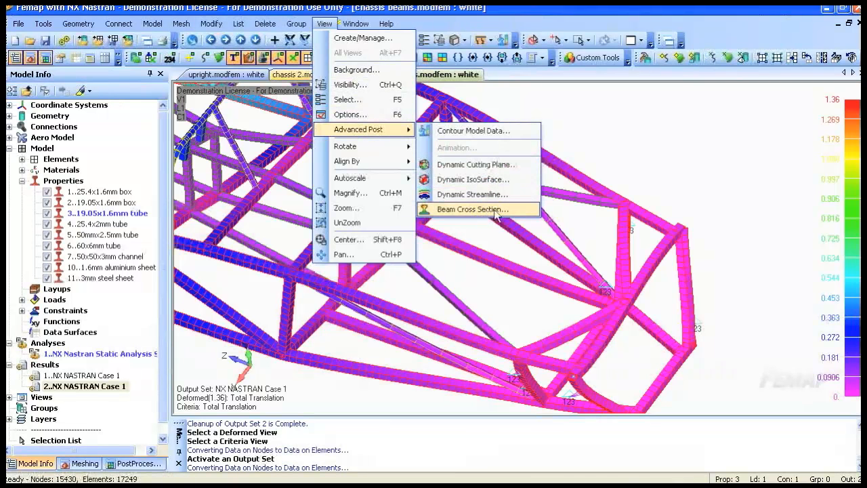
left_click(531, 210)
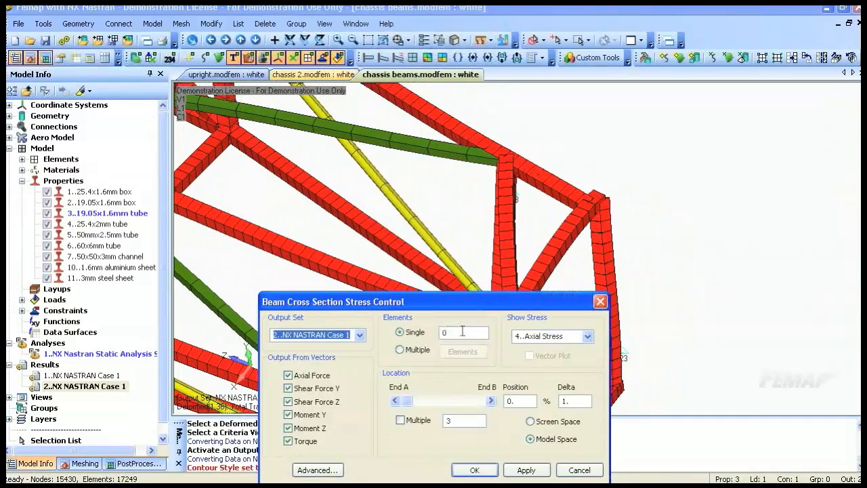
left_click(463, 330)
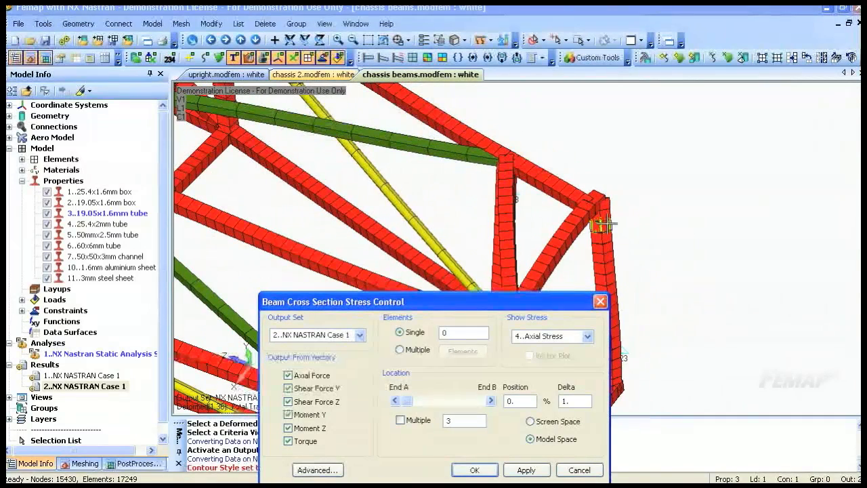
left_click(609, 258)
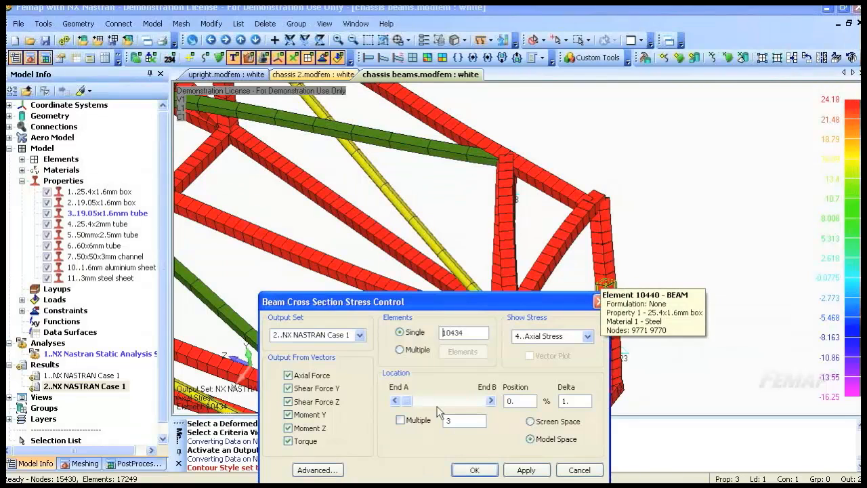
Set the beam cross section stress type to 0..von Mises Stress, apply it, and accept the settings.
left_click(587, 335)
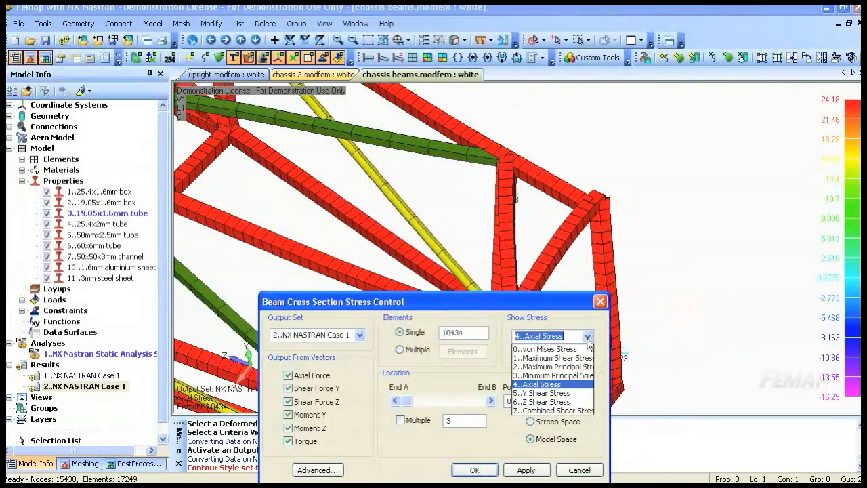
left_click(552, 348)
left_click(518, 469)
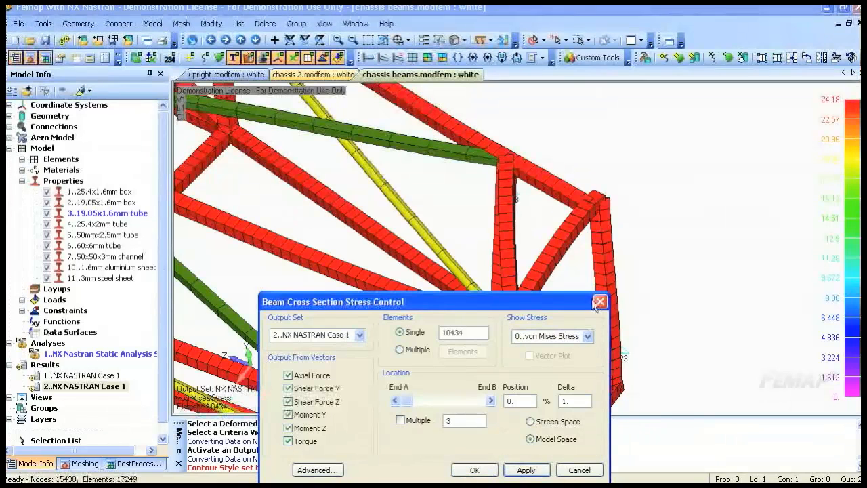
left_click(476, 470)
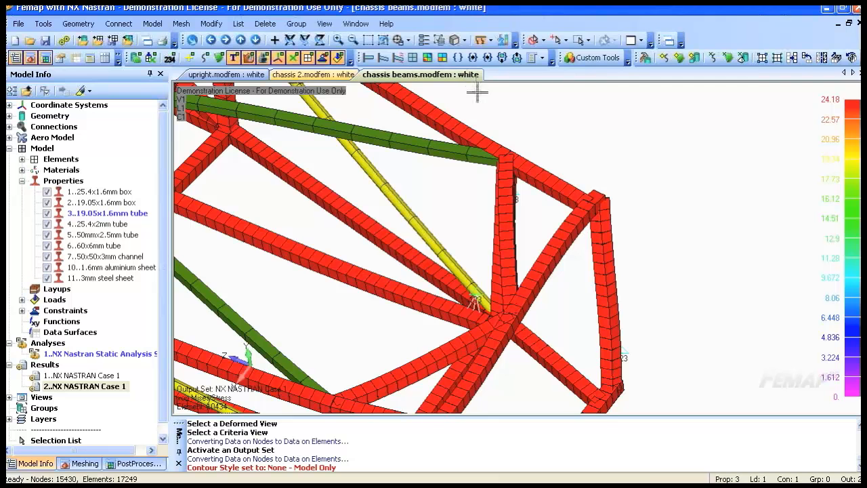
Turn off the Thickness/Cross Section display so the beams are drawn as lines around the constrained end.
left_click(466, 42)
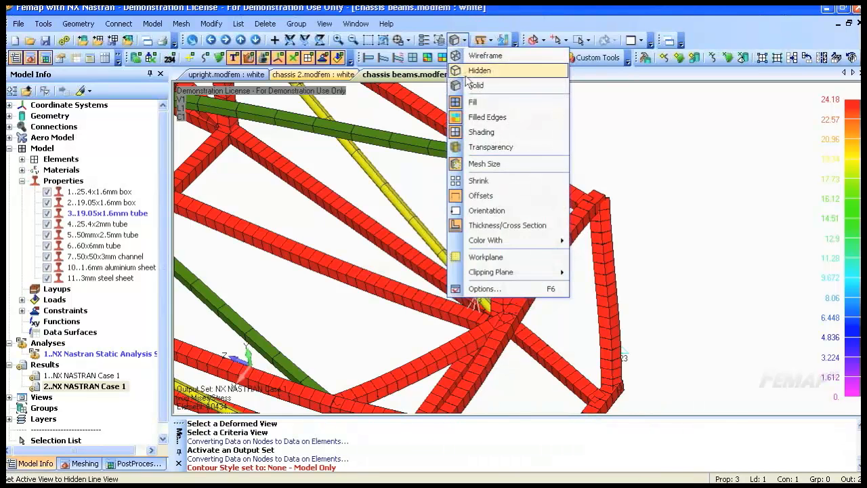
left_click(500, 224)
middle_click_drag(610, 215, 600, 217)
scroll(589, 231, "up", 3)
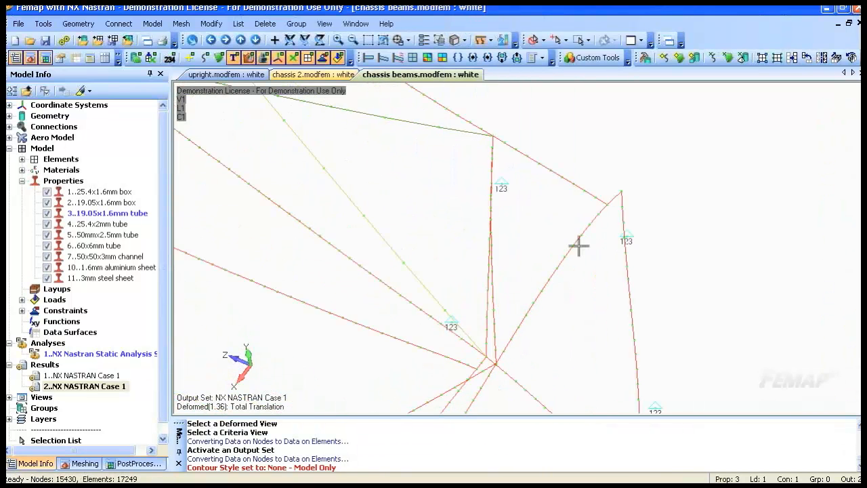
middle_click_drag(578, 246, 521, 237)
Display the von Mises cross section stress of element 10434 again and examine its distribution around the box profile.
left_click(325, 24)
mouse_move(380, 130)
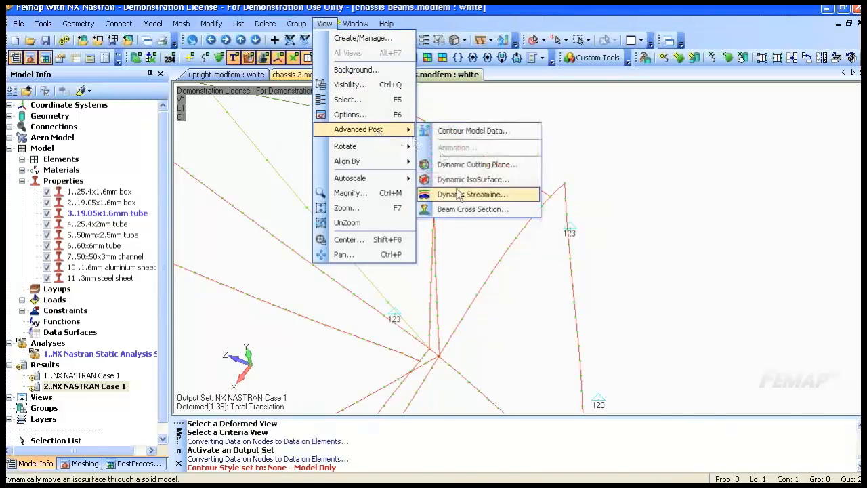
left_click(467, 207)
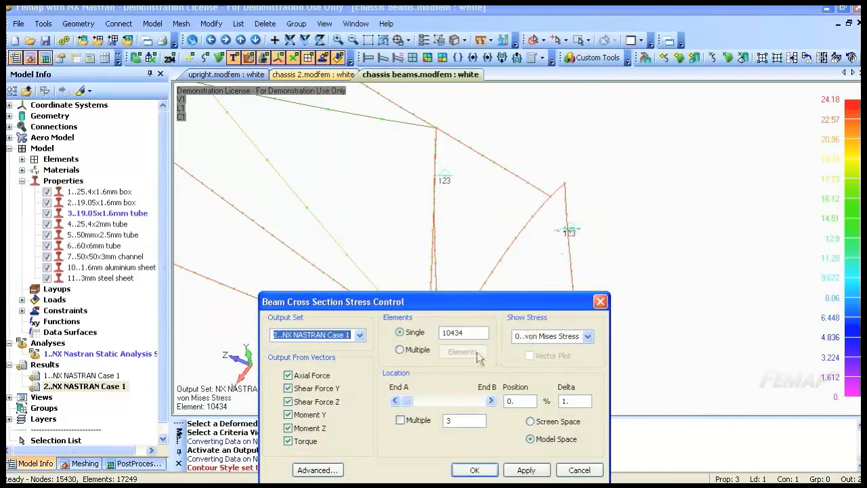
left_click(473, 469)
middle_click_drag(559, 248, 326, 195)
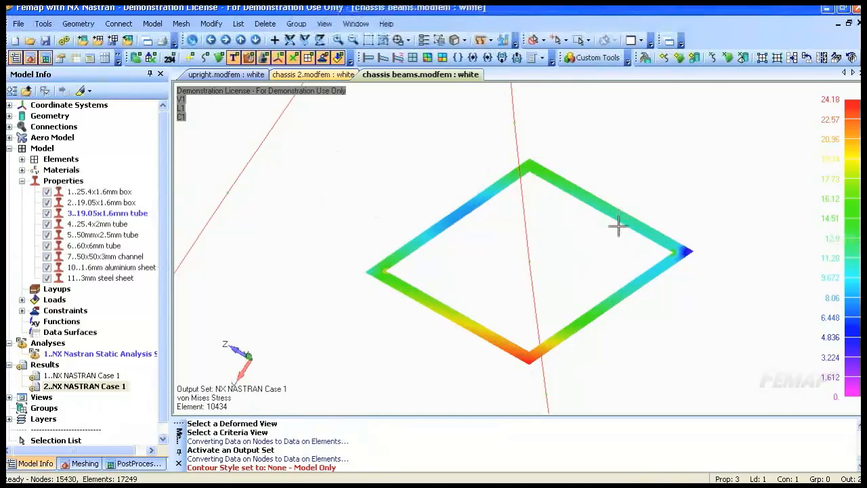
Sweep the cross section location between End A and End B of element 10434, inspect the stress variation, and accept at position 8.41%.
right_click(363, 156)
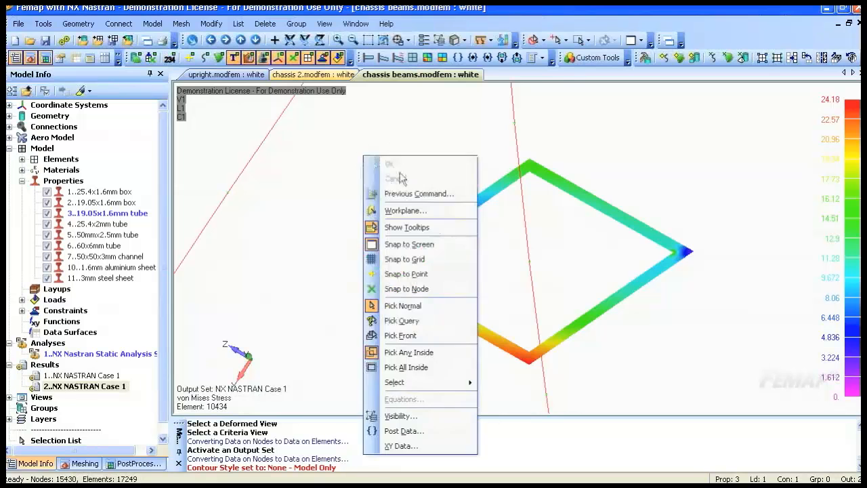
left_click(416, 195)
left_click_drag(409, 404, 440, 401)
middle_click_drag(513, 229, 506, 190)
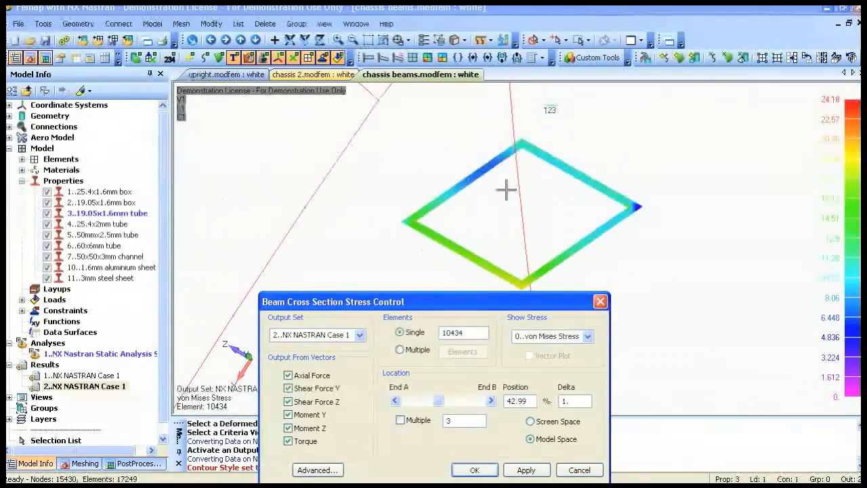
mouse_move(439, 400)
left_mouse_down()
mouse_move(496, 402)
mouse_move(416, 403)
mouse_move(483, 400)
mouse_move(445, 403)
left_mouse_up()
middle_click_drag(421, 229, 411, 164)
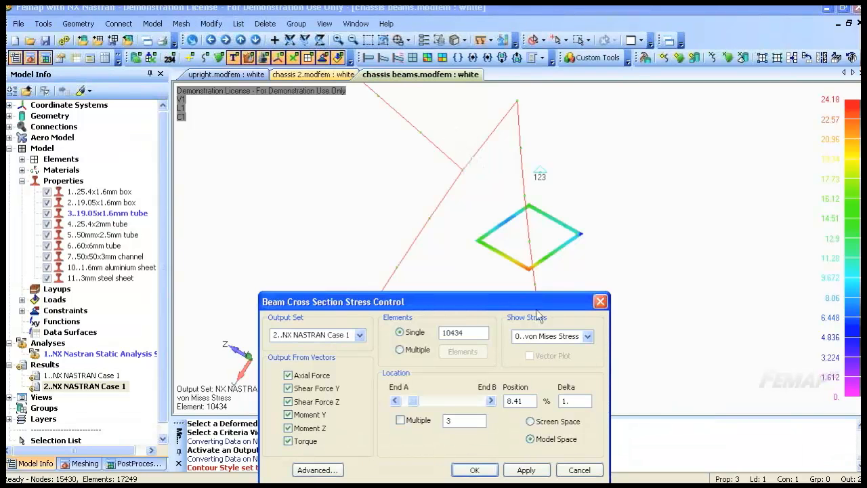
left_click(480, 467)
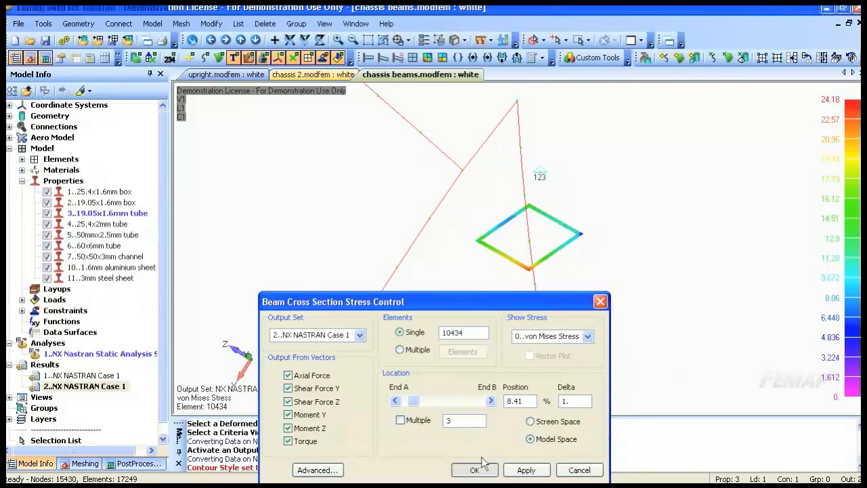
Return the whole chassis to an undeformed view.
scroll(496, 189, "down", 6)
middle_click_drag(460, 376, 537, 300, "ctrl")
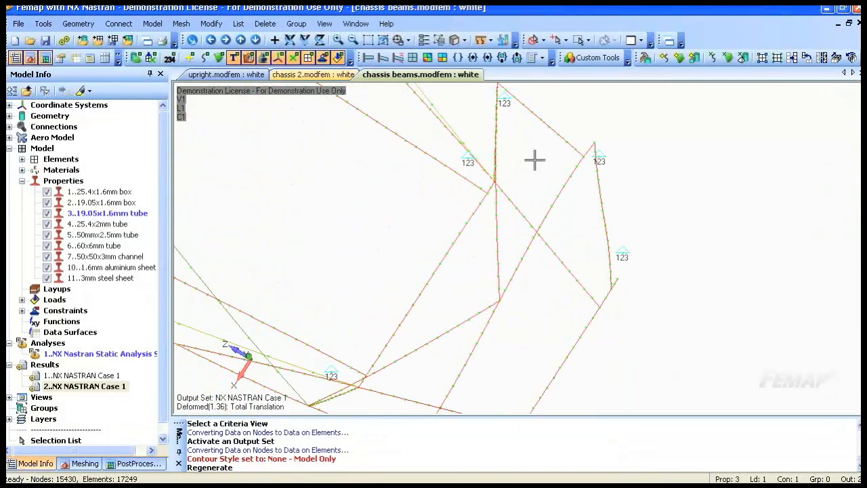
scroll(494, 271, "down", 4)
middle_click_drag(493, 270, 670, 288, "ctrl")
scroll(576, 280, "down", 3)
left_click(368, 58)
middle_click_drag(518, 200, 500, 179)
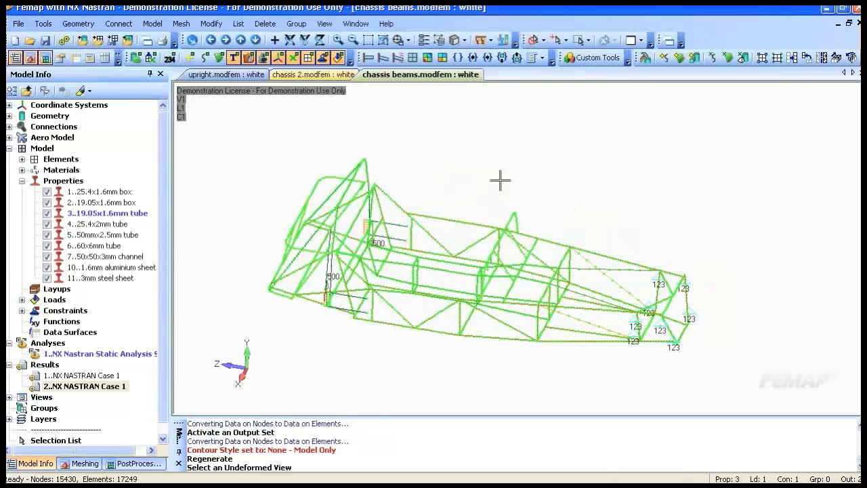
Hide the nodes on the chassis, look over the frame, and switch to the Femap.pptx PowerPoint slide show.
left_click(294, 58)
middle_click_drag(623, 233, 681, 349)
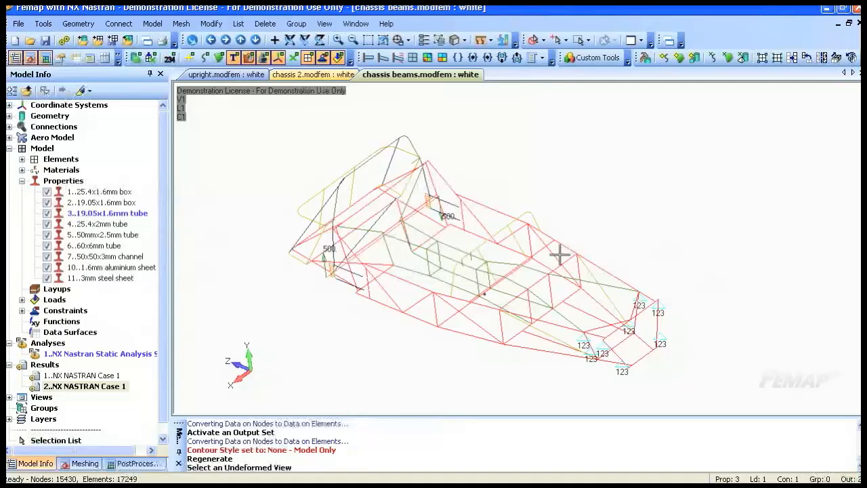
middle_click_drag(474, 234, 511, 269)
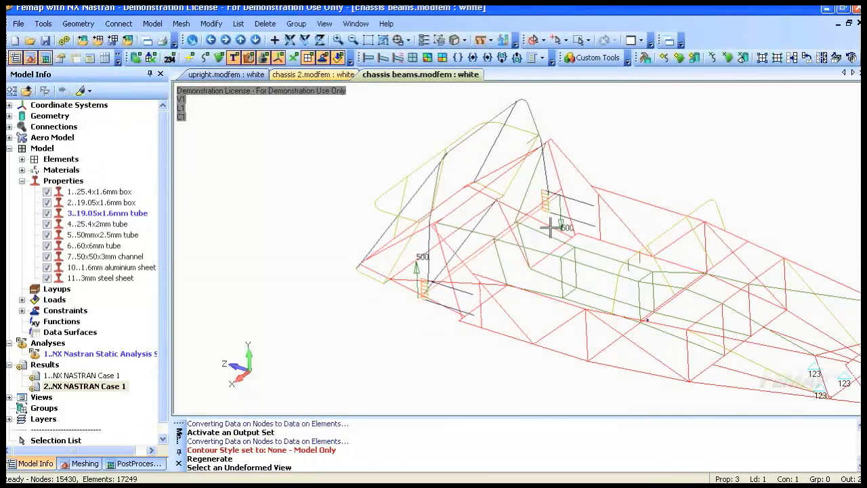
key("alt+Tab")
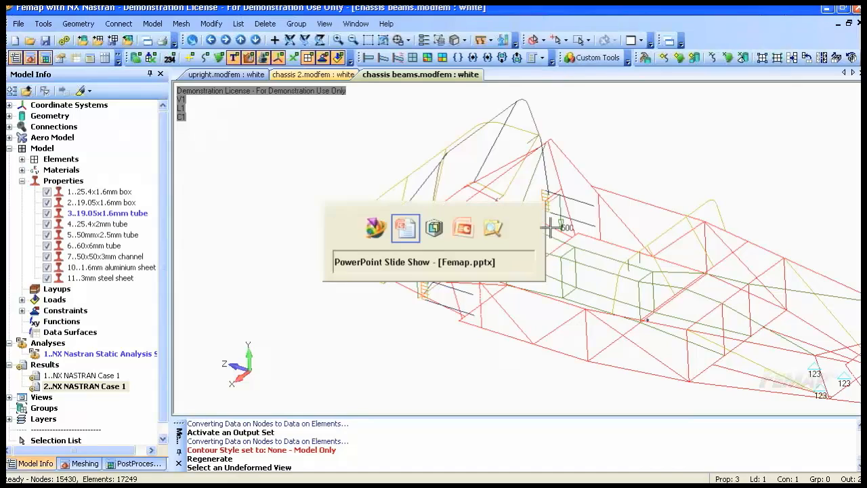